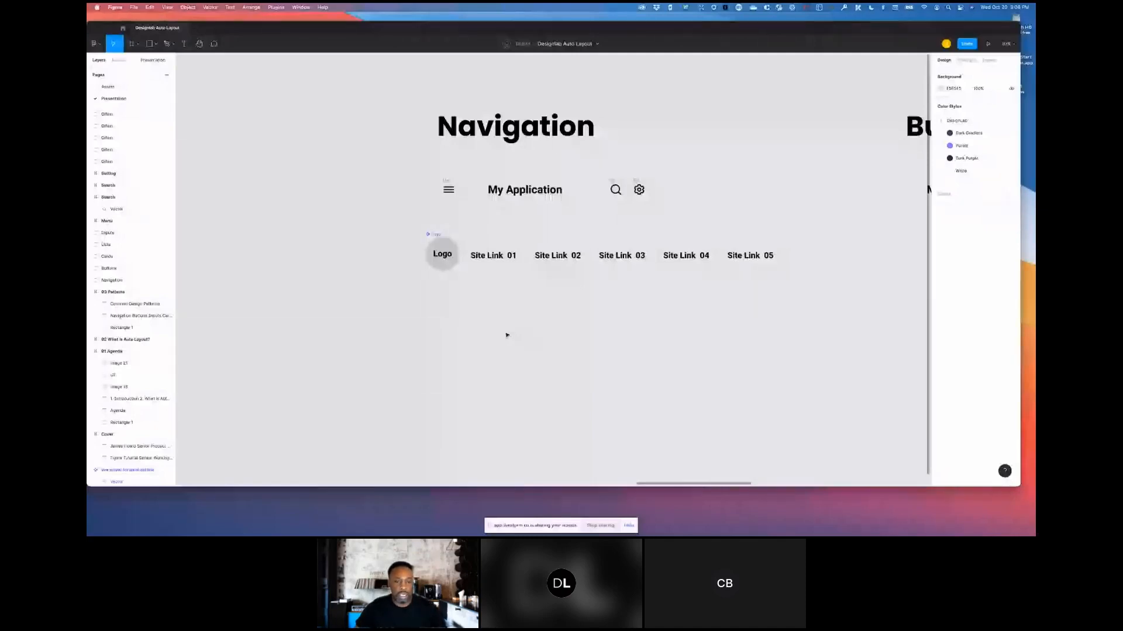
- Move the desktop row of logo and site links down on the canvas, below the mobile header
scroll(507, 335, up, 2)
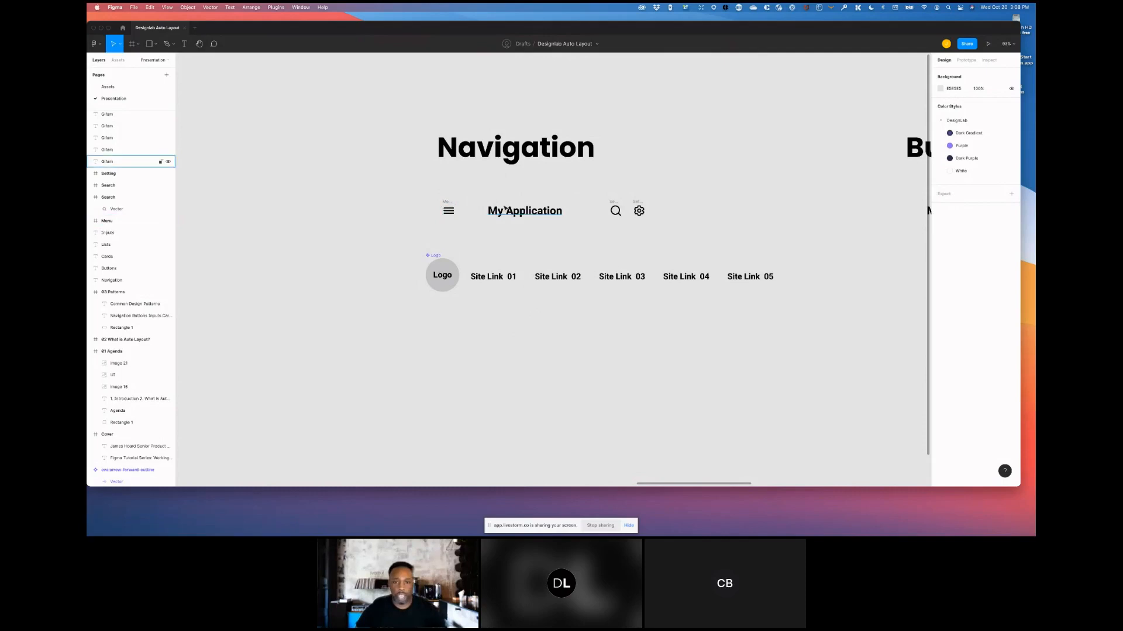
scroll(444, 271, up, 1)
drag(400, 259, 851, 389)
drag(753, 299, 739, 399)
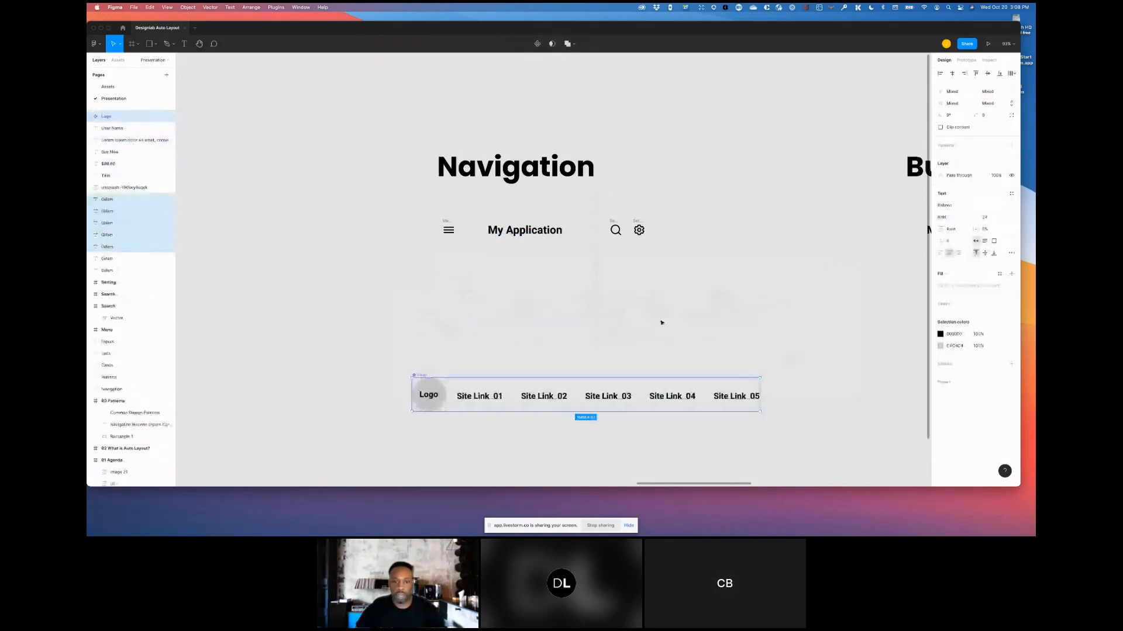
- Rearrange the mobile header elements, moving the settings icon out of the row beside the search icon
click(662, 322)
click(532, 231)
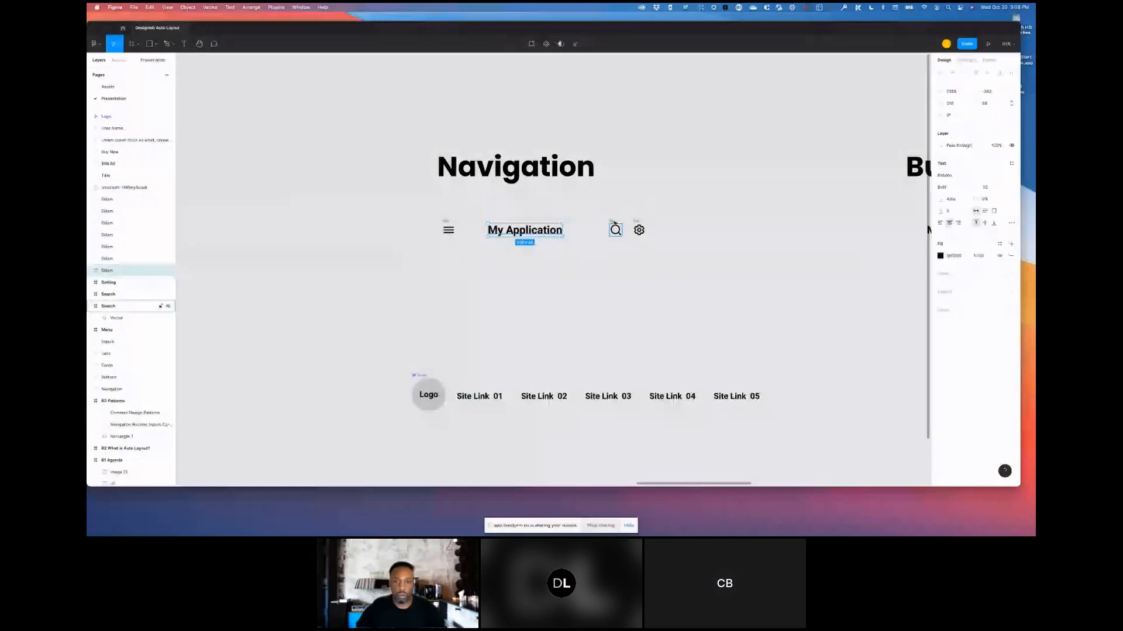
click(615, 228)
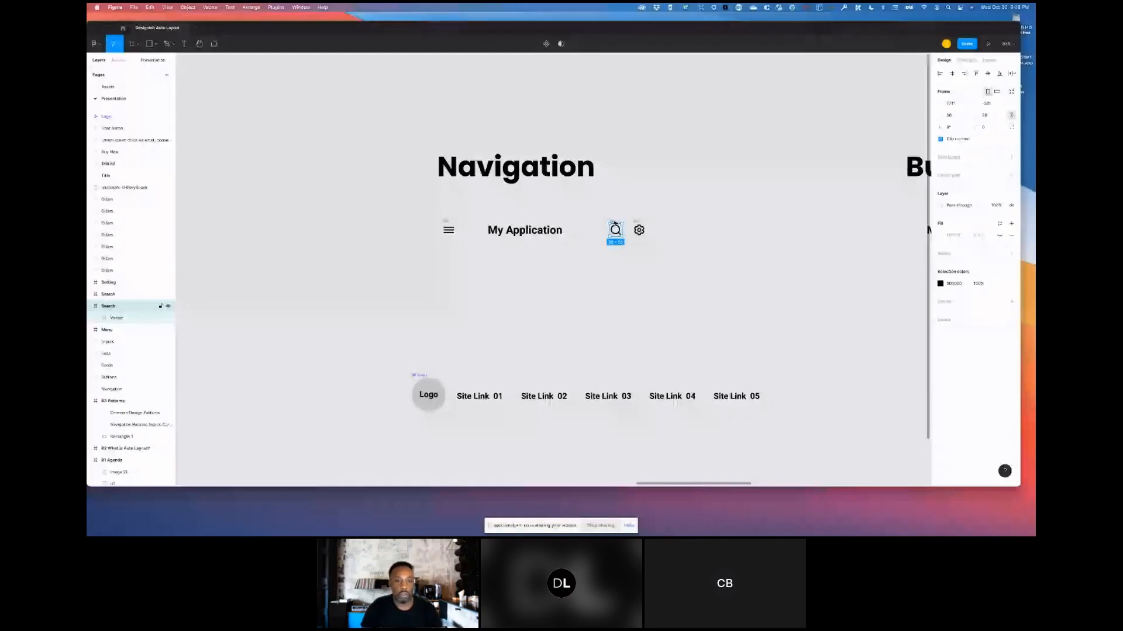
click(446, 225)
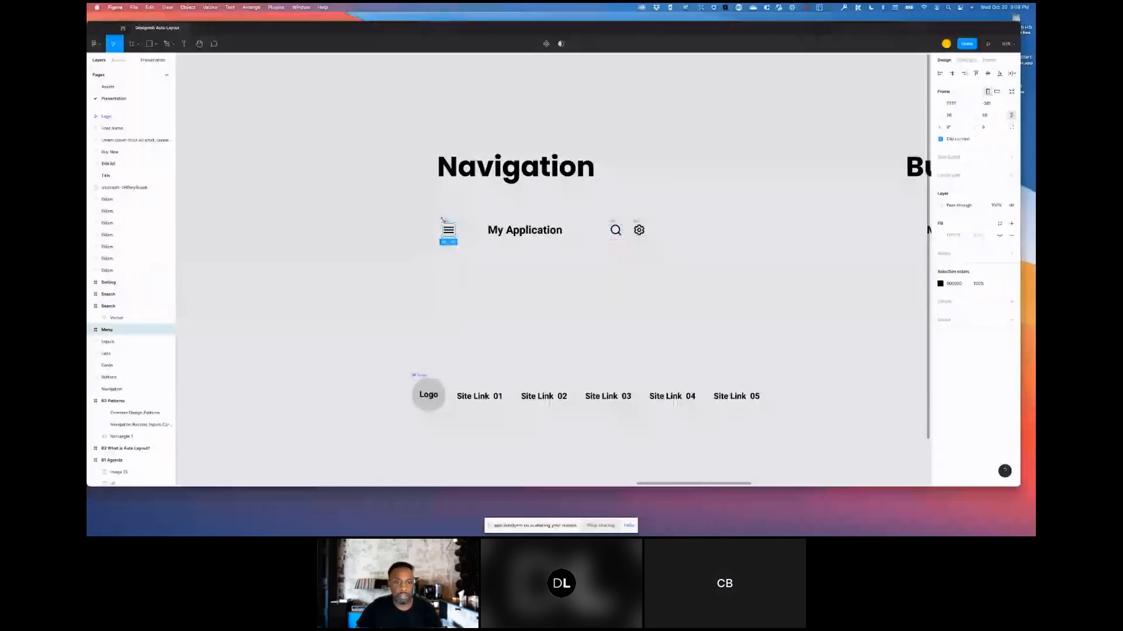
mouse_move(445, 222)
mouse_down()
mouse_move(429, 228)
mouse_move(444, 229)
mouse_up()
drag(524, 230, 524, 237)
drag(615, 230, 647, 229)
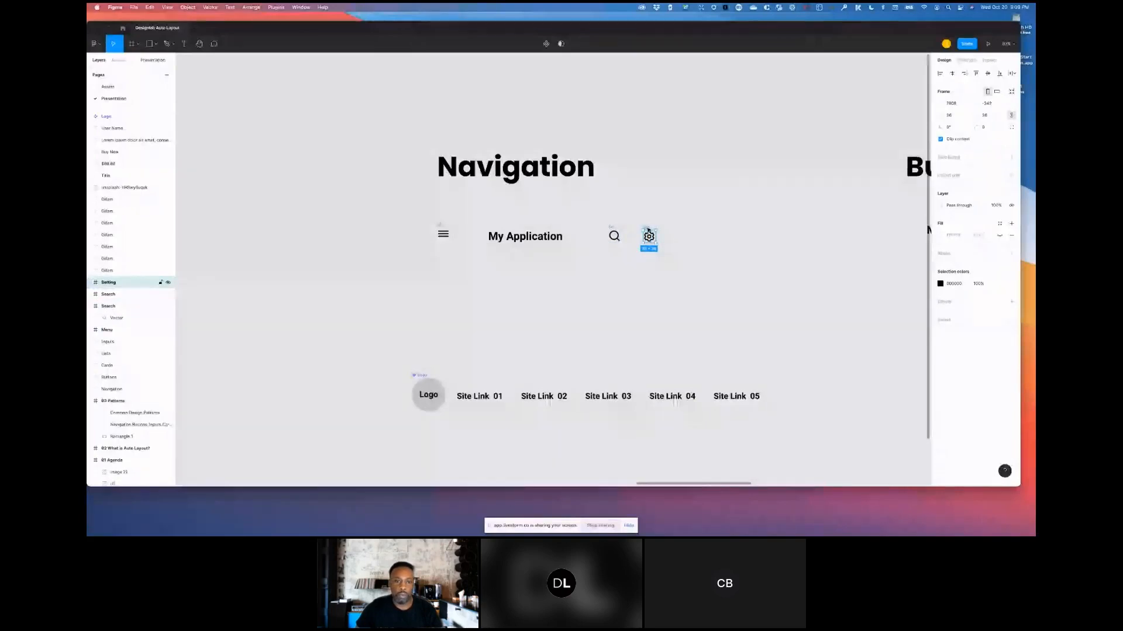
drag(647, 230, 654, 208)
- Select the menu icon, My Application title and search icon and wrap them in a frame
drag(415, 211, 585, 252)
drag(421, 213, 635, 269)
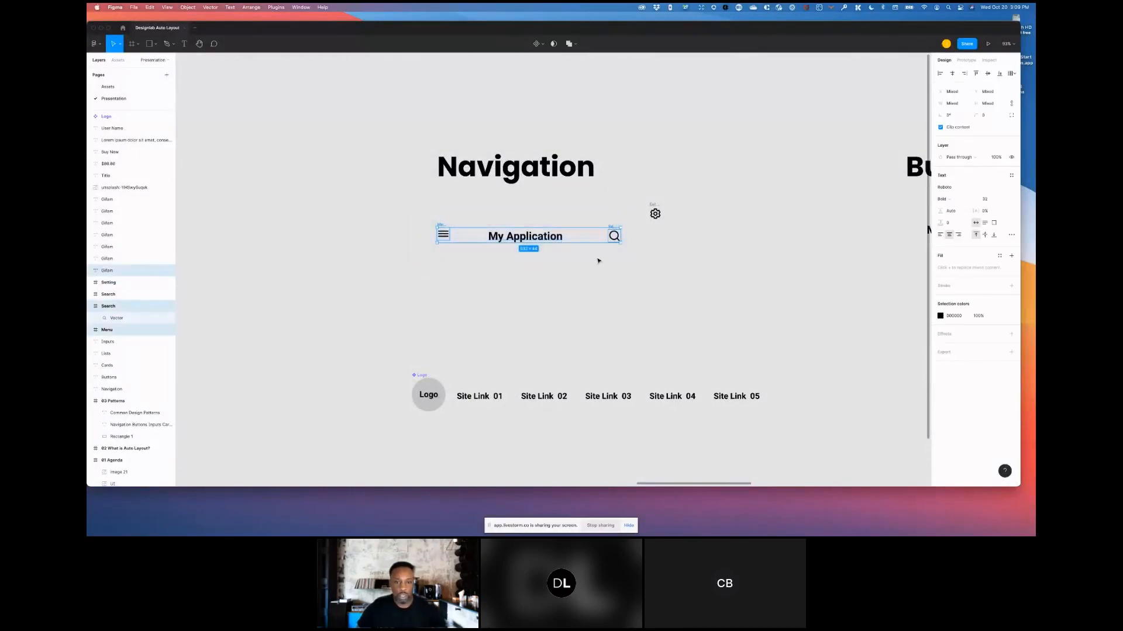
right_click(547, 237)
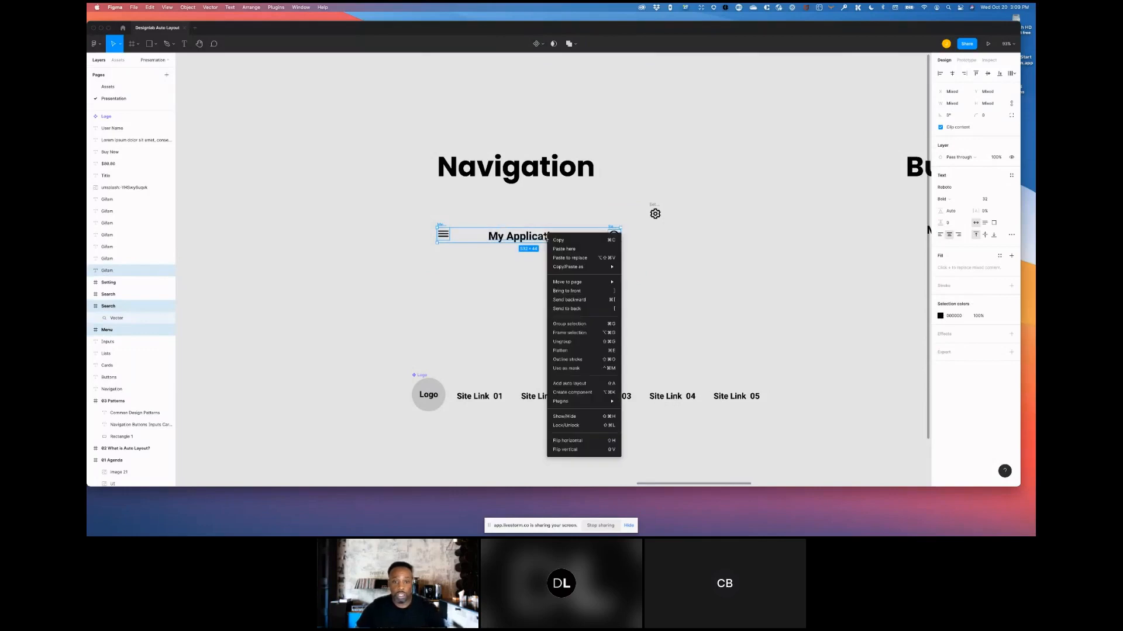
click(573, 335)
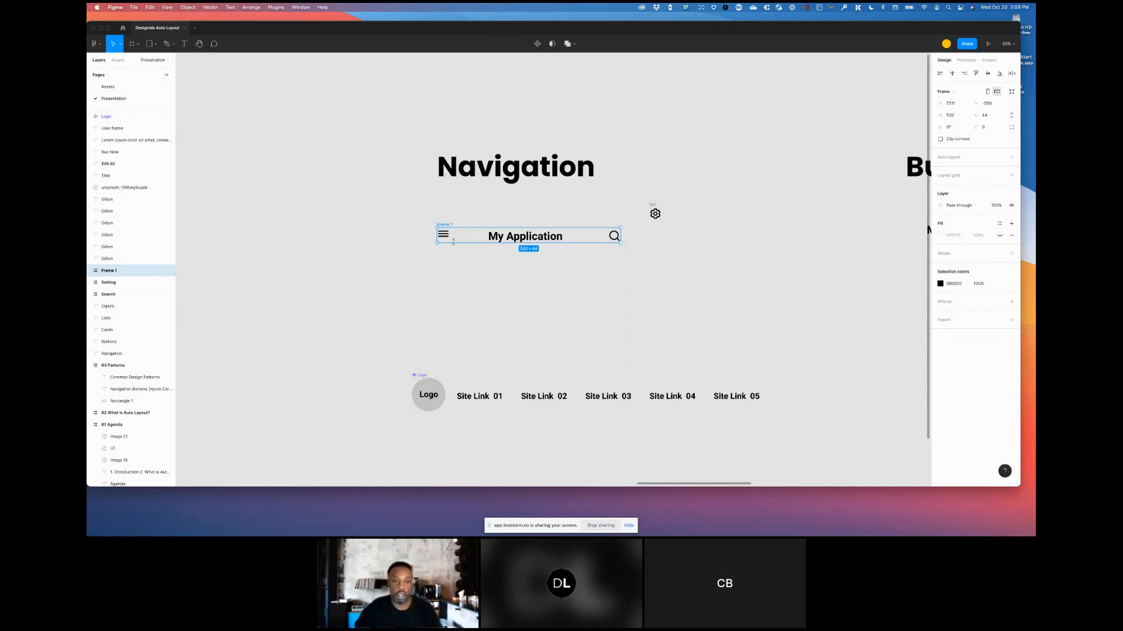
- Move the new frame slightly down and rename it Mobile Navigation
drag(449, 226, 462, 246)
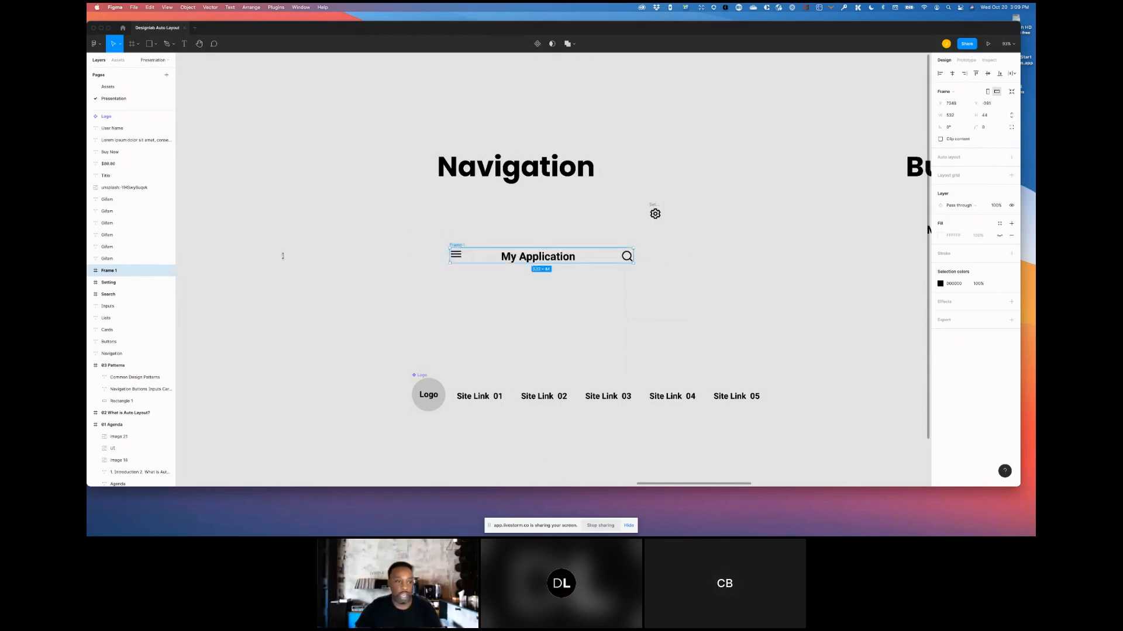
double_click(107, 272)
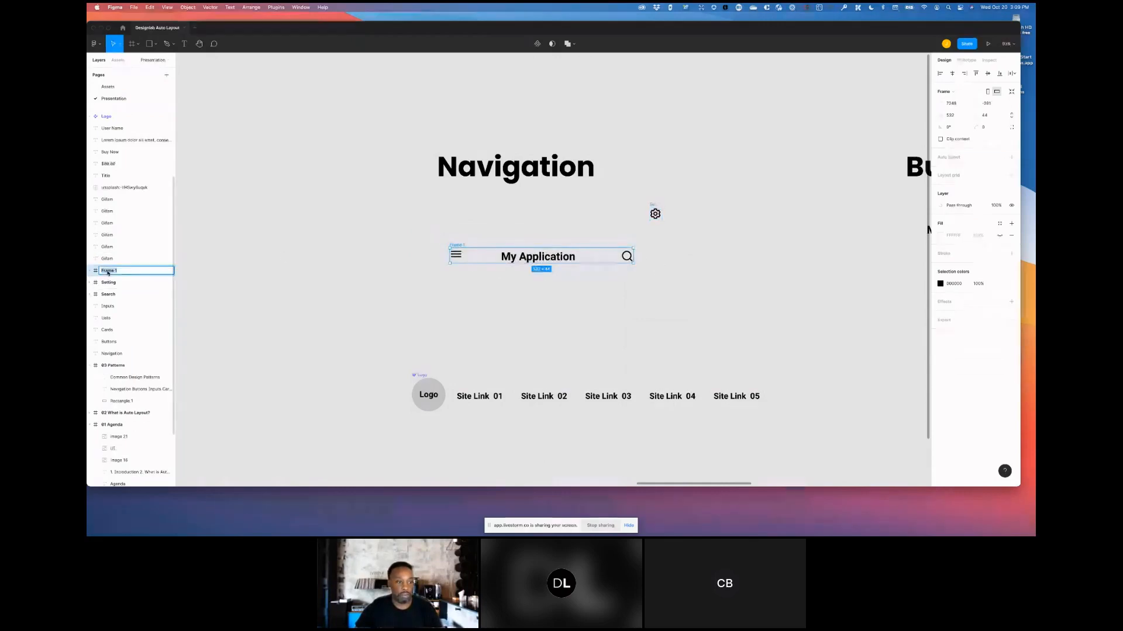
text(M)
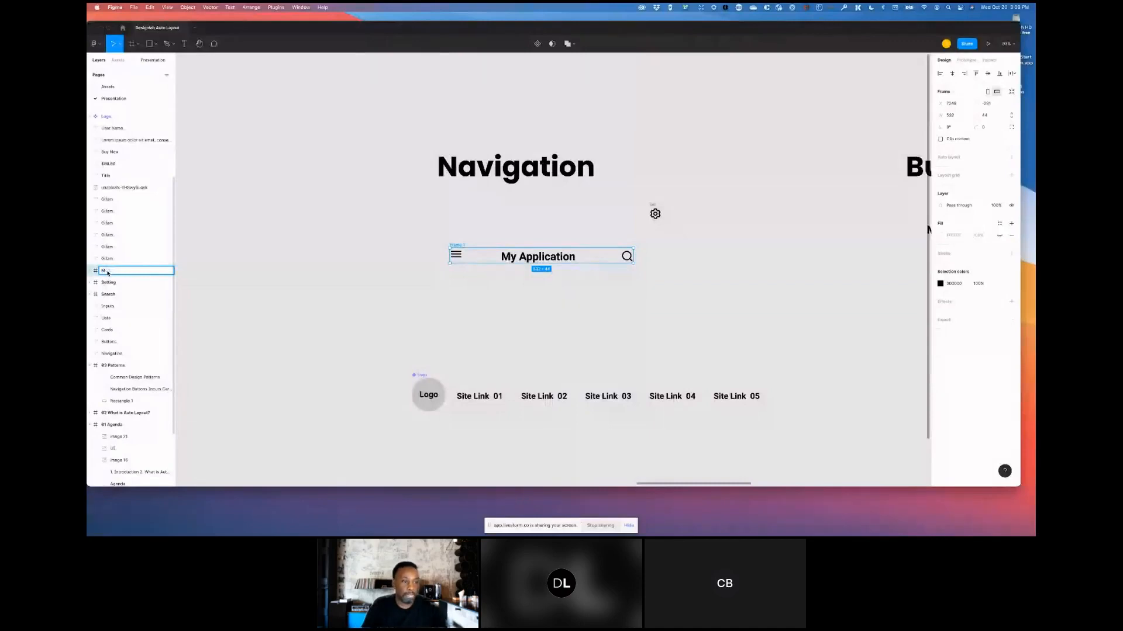
text(obilobile N)
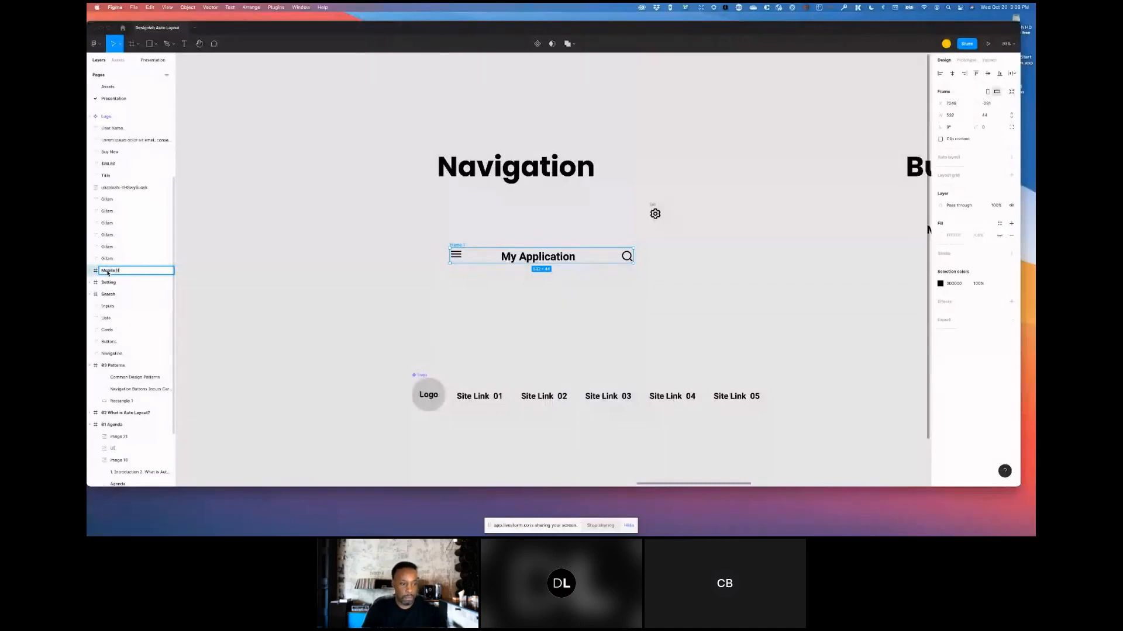
text(avigation)
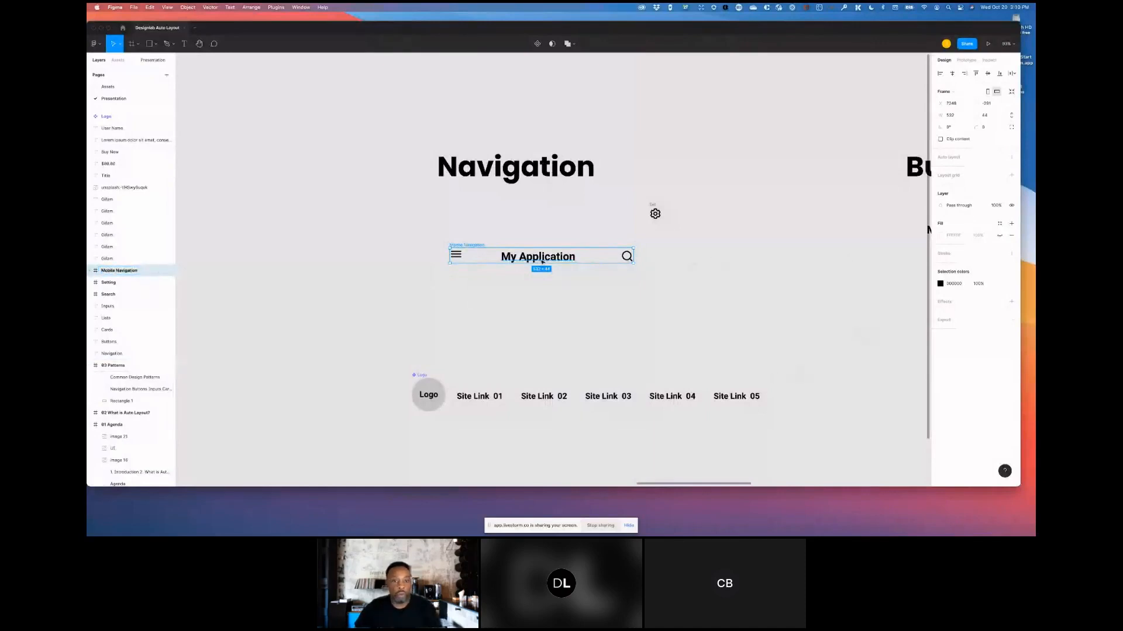
- Add auto layout to the Mobile Navigation frame, set item spacing to Auto, and widen the frame slightly
drag(477, 246, 488, 254)
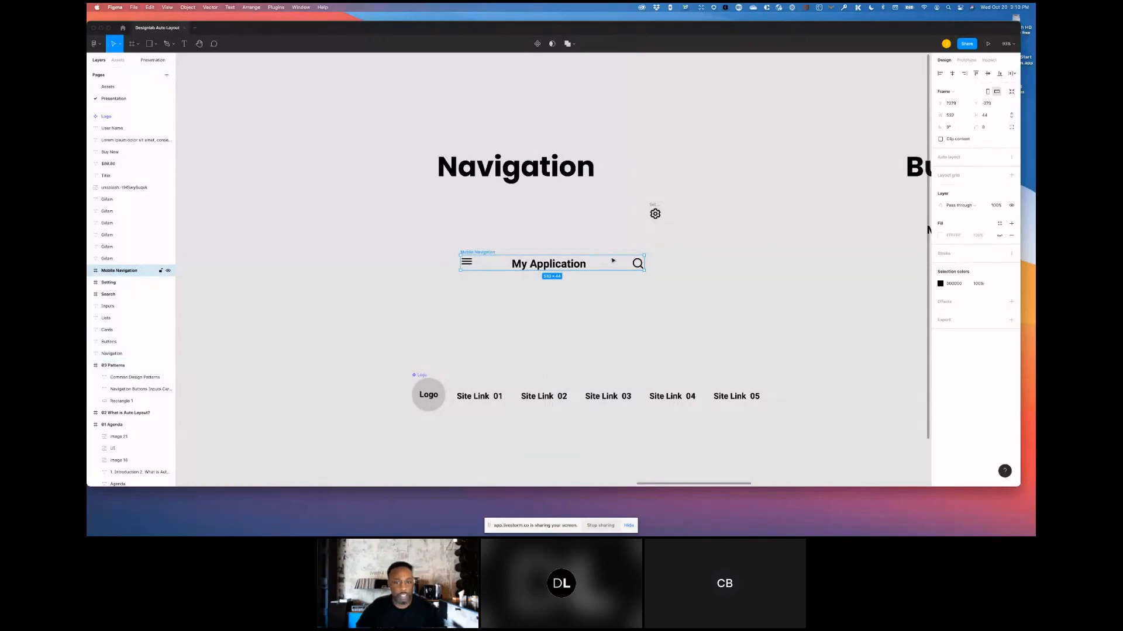
click(1011, 158)
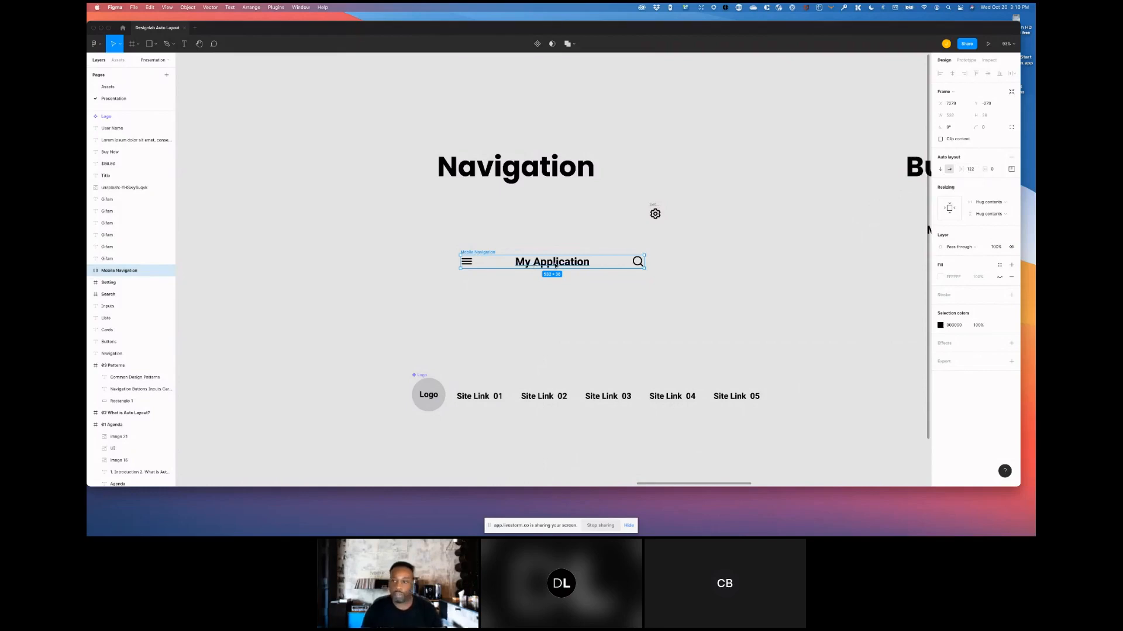
click(972, 170)
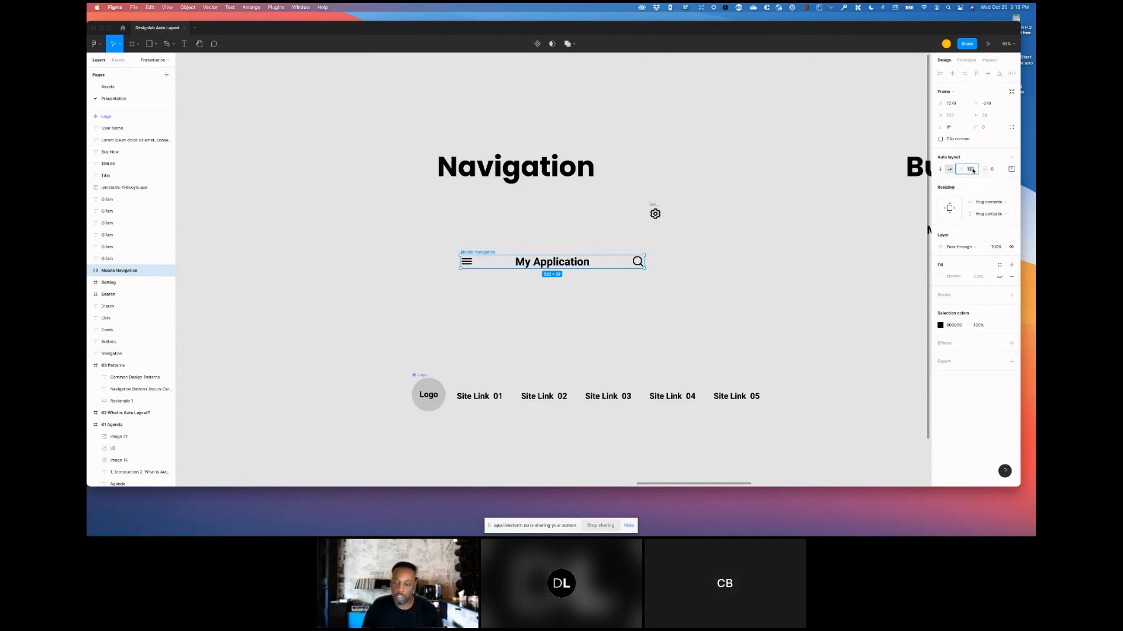
text(au)
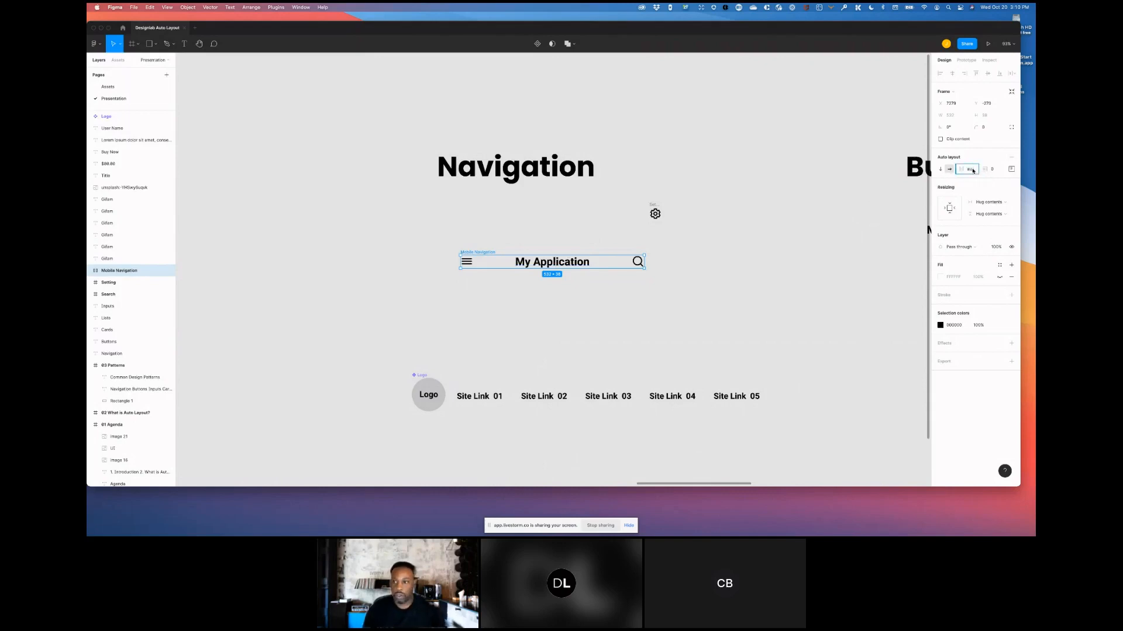
text(to)
key(Return)
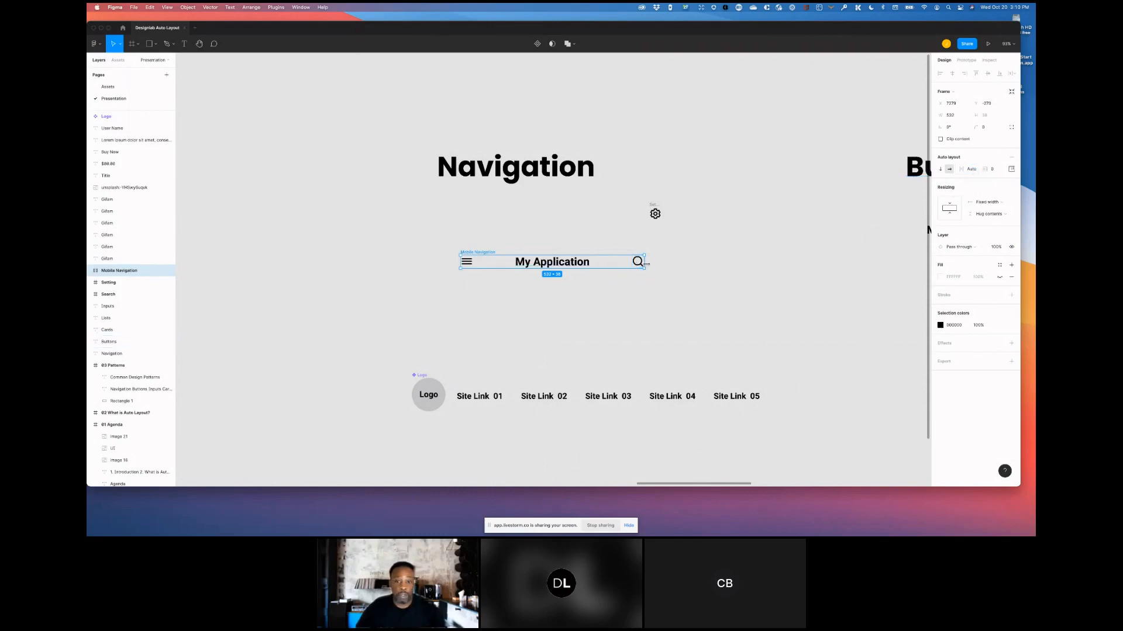
mouse_move(645, 263)
mouse_down()
mouse_move(780, 266)
mouse_move(622, 266)
mouse_move(735, 265)
mouse_move(651, 279)
mouse_move(775, 288)
mouse_move(635, 283)
mouse_move(713, 285)
mouse_move(807, 262)
mouse_move(649, 262)
mouse_move(676, 269)
mouse_move(651, 271)
mouse_up()
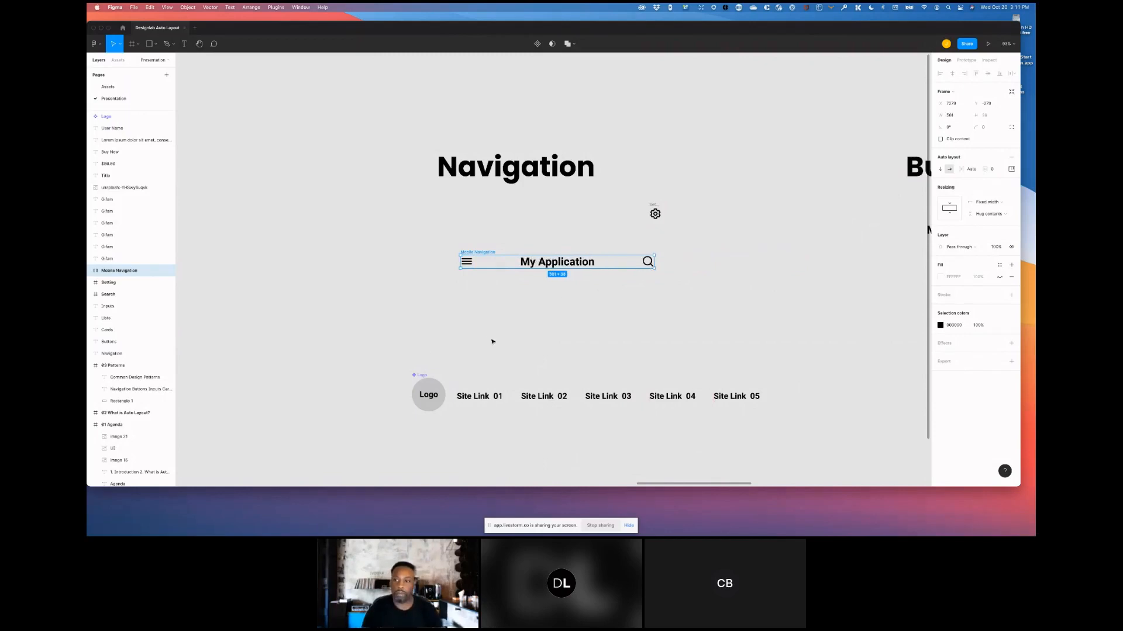
- Switch the frame's alignment to Packed and set the item spacing to 15
click(1010, 169)
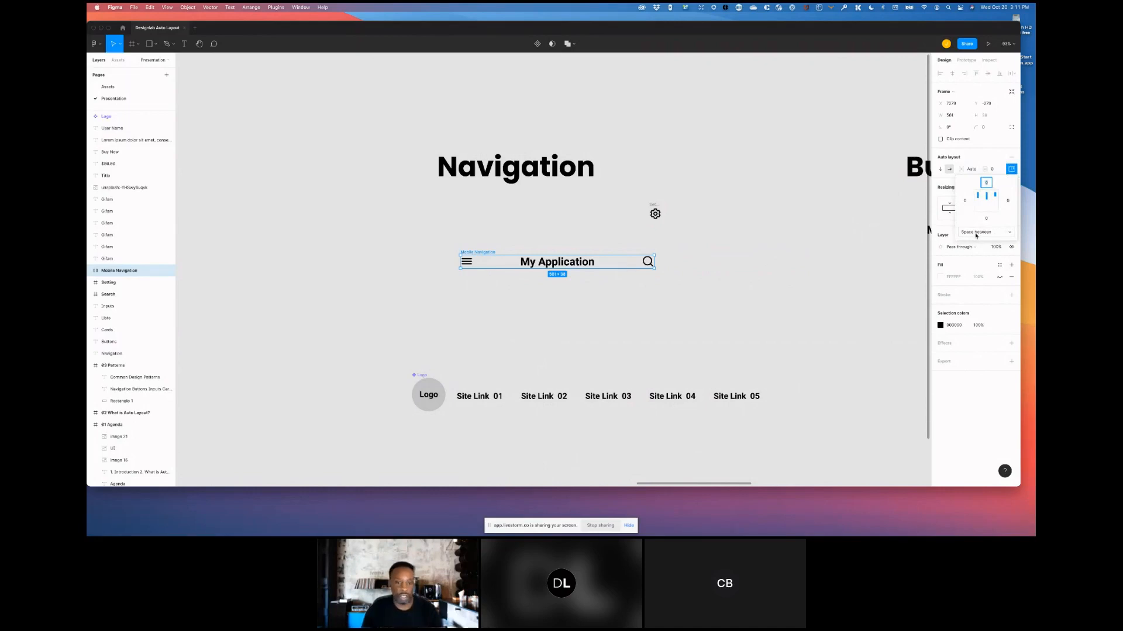
click(975, 232)
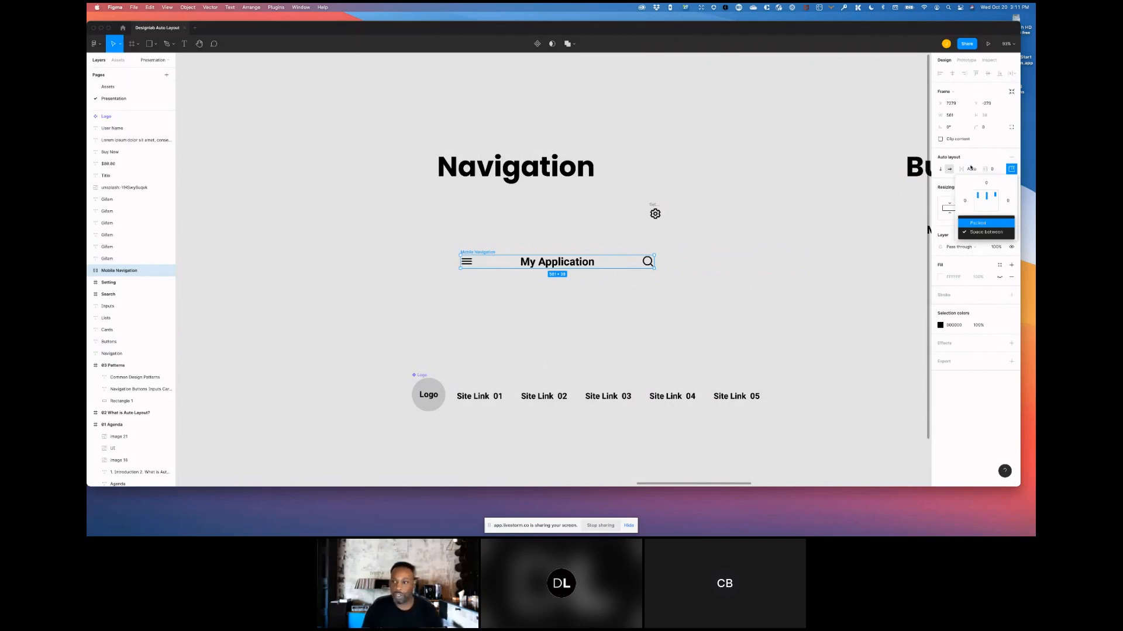
click(984, 225)
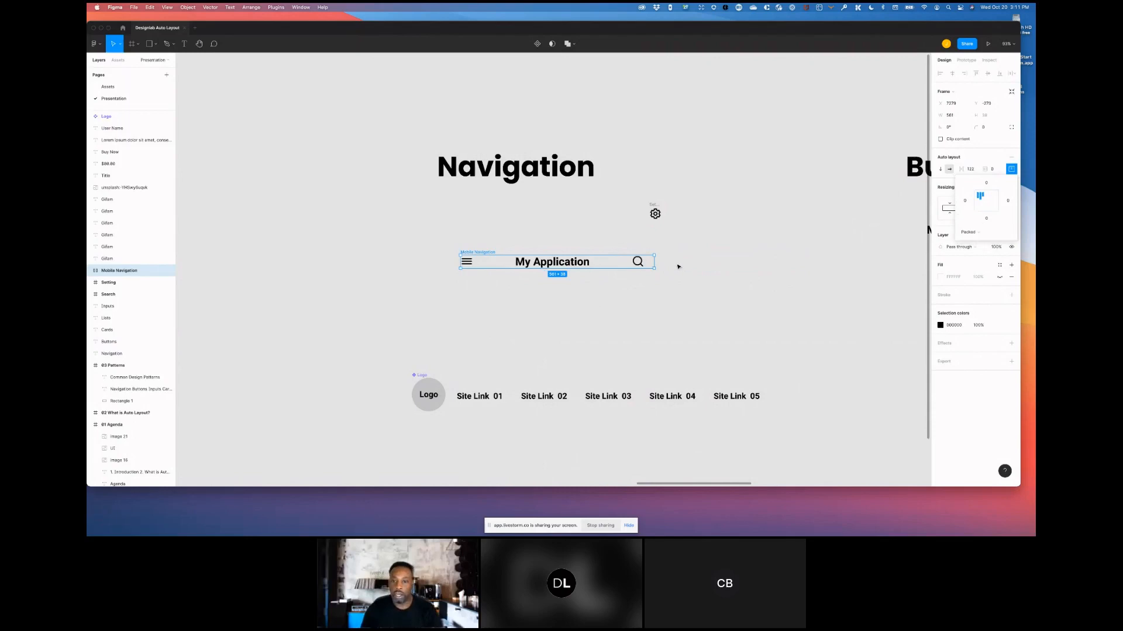
click(969, 170)
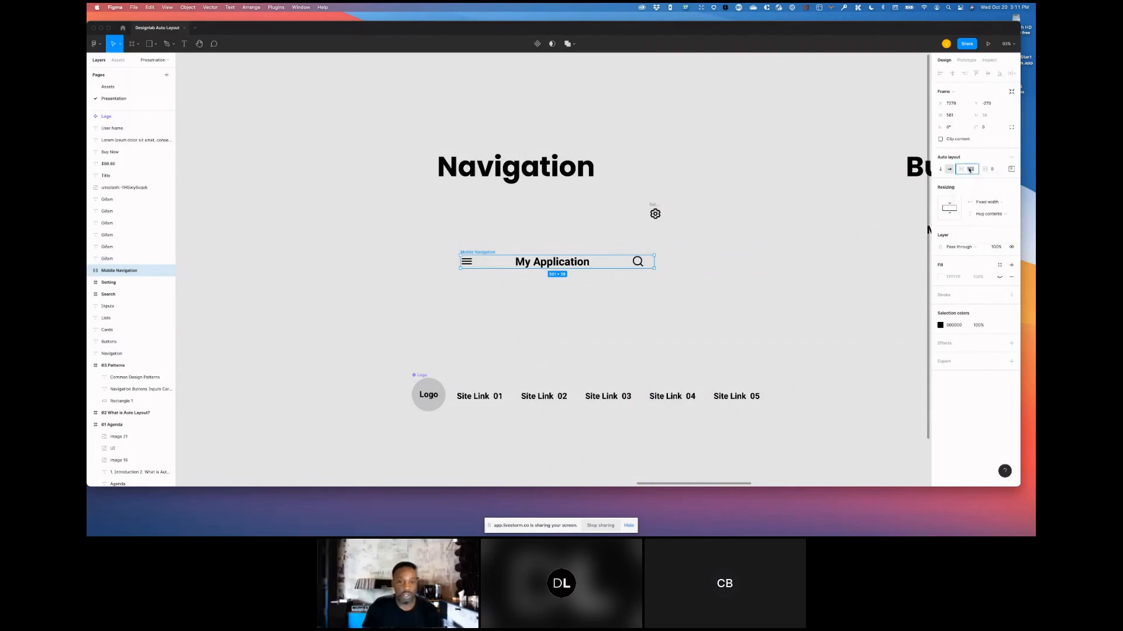
key(Return)
click(968, 171)
text(15)
key(Return)
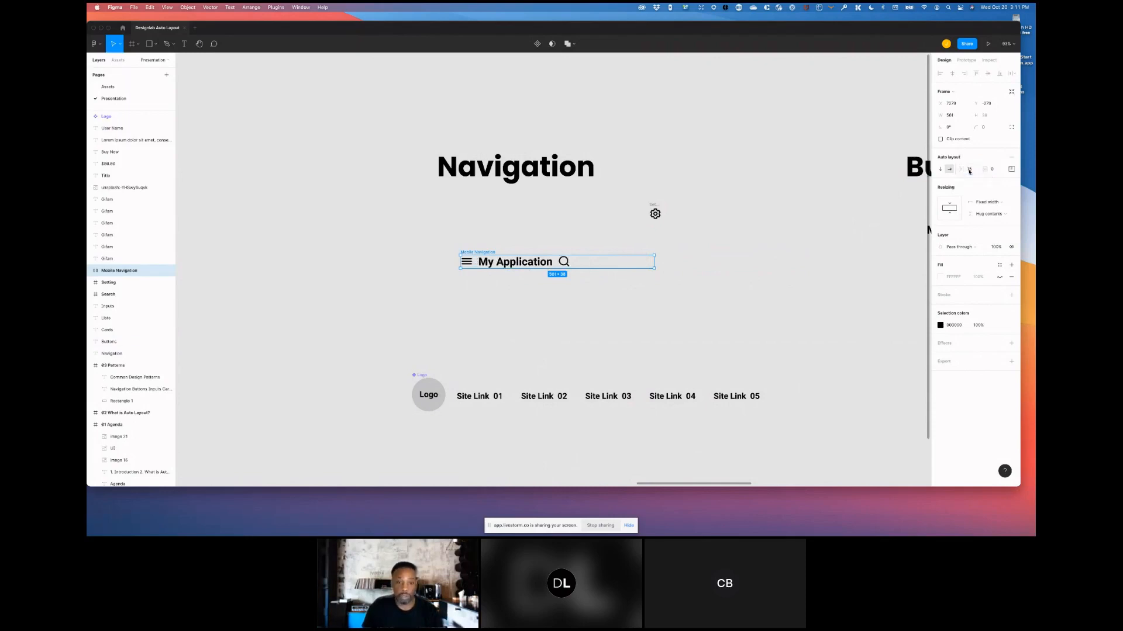
- Set the frame's item spacing back to Auto
click(970, 170)
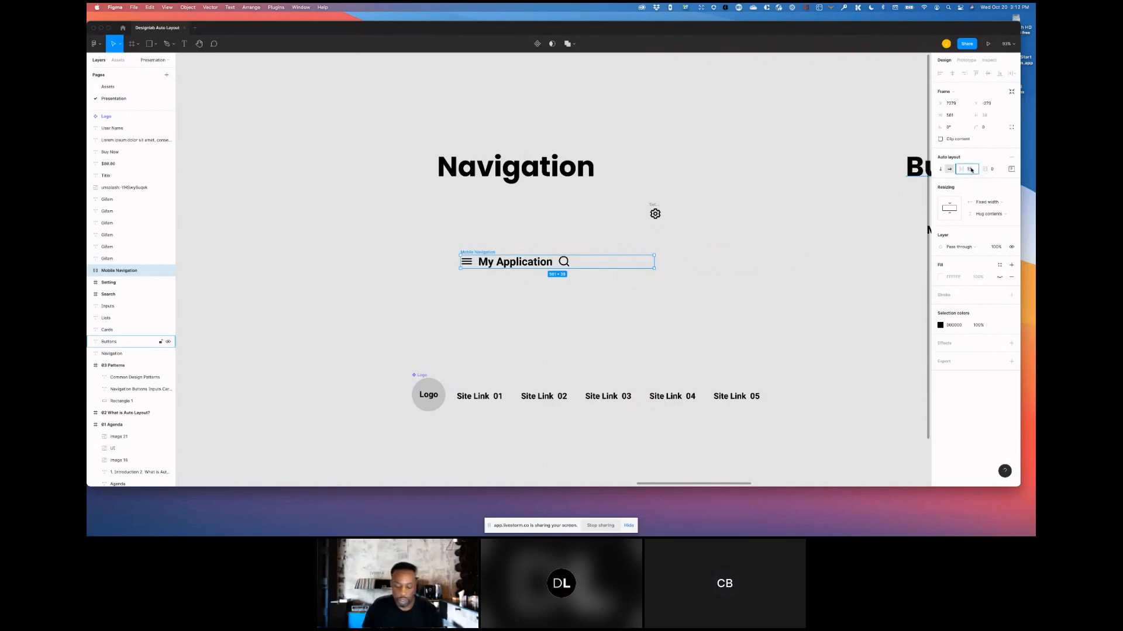
text(0)
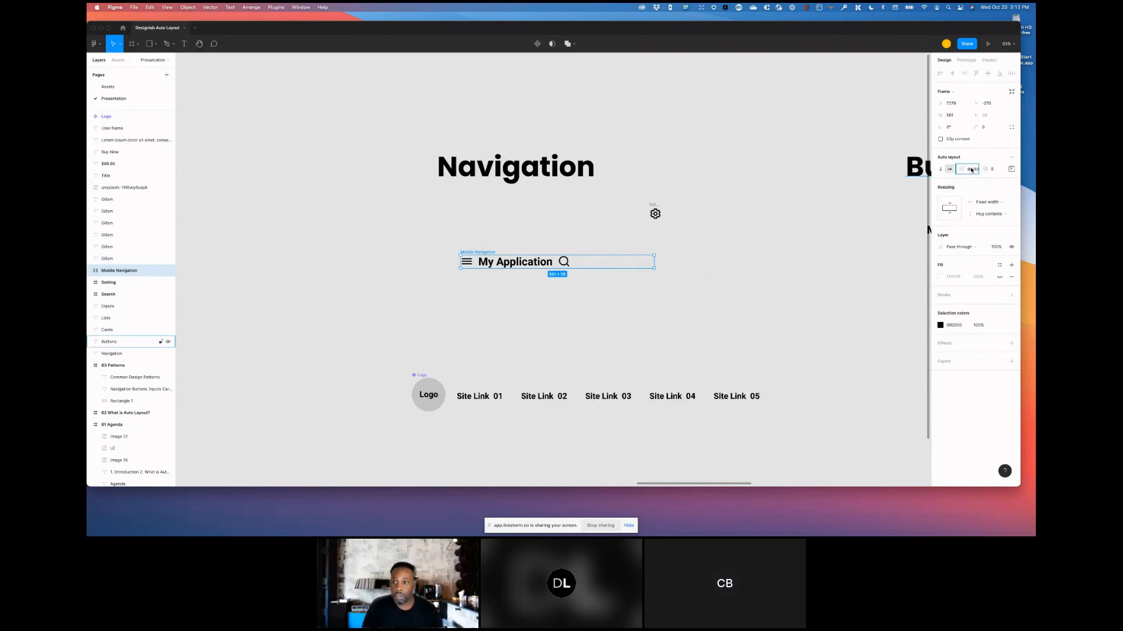
key(BackSpace)
key(BackSpace)
key(BackSpace)
key(BackSpace)
key(BackSpace)
text(auto)
key(Return)
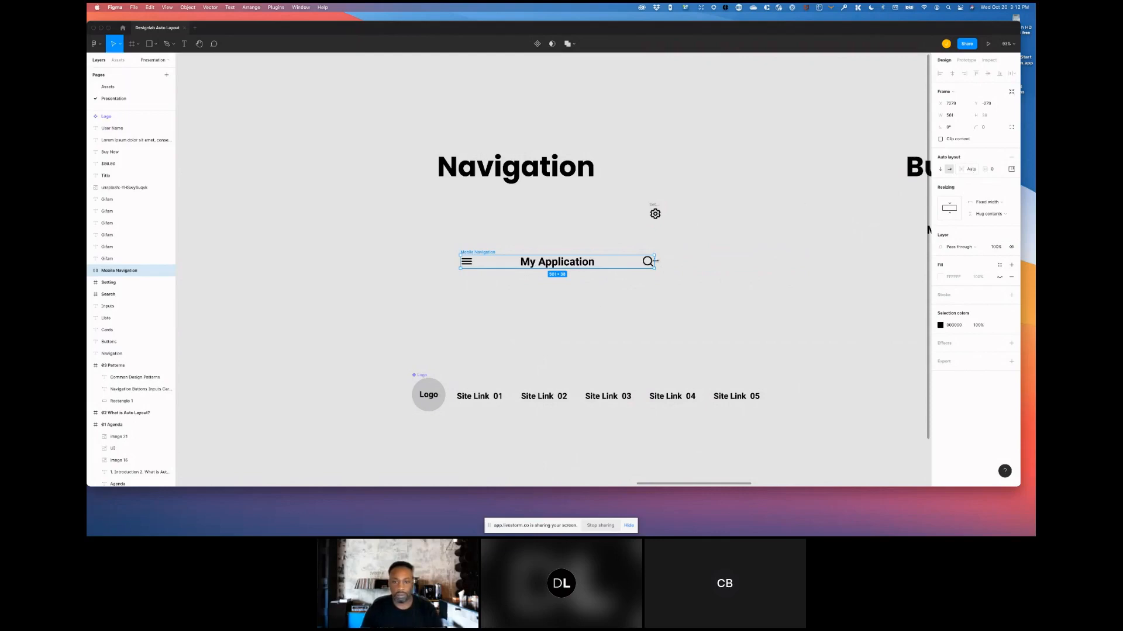
- Narrow the Mobile Navigation frame, give it a white fill and set its padding to 10
drag(653, 261, 611, 261)
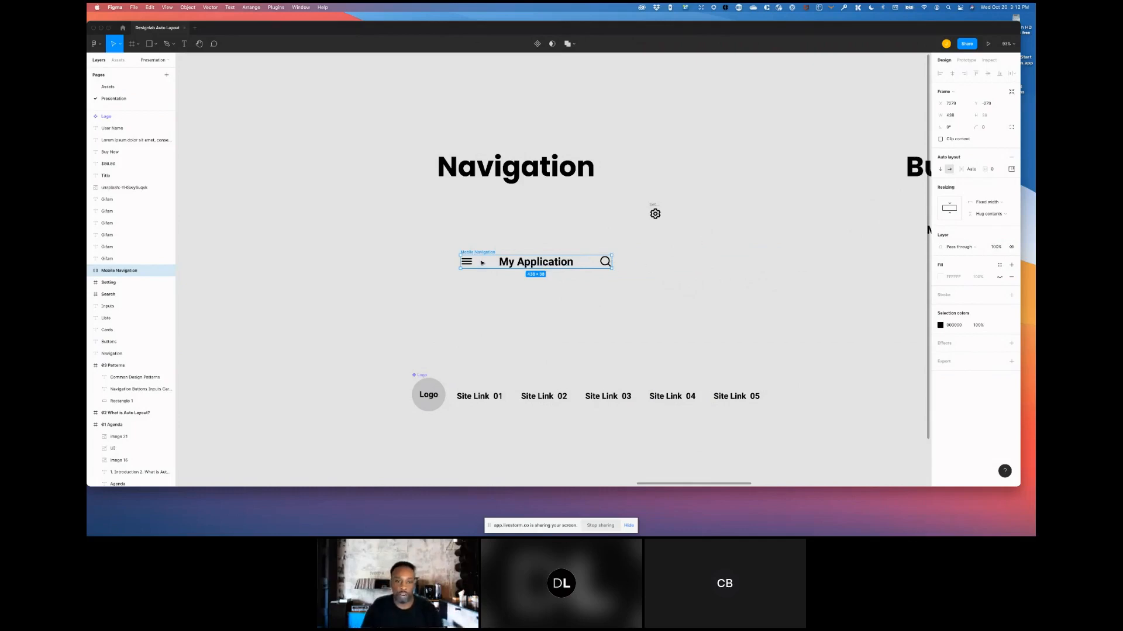
click(1000, 278)
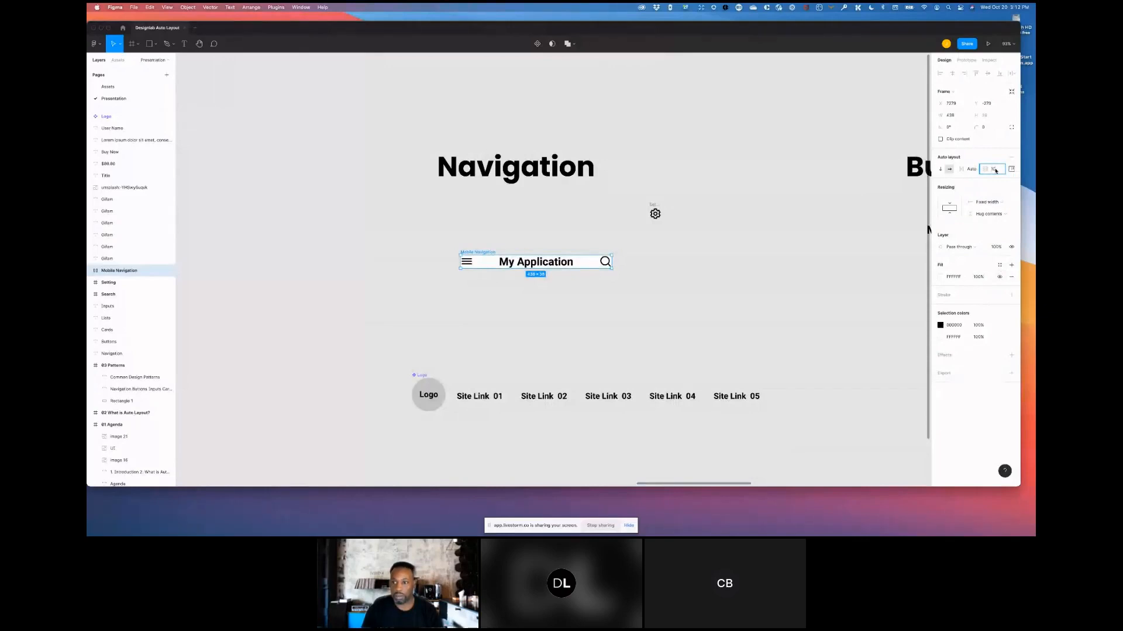
key(Return)
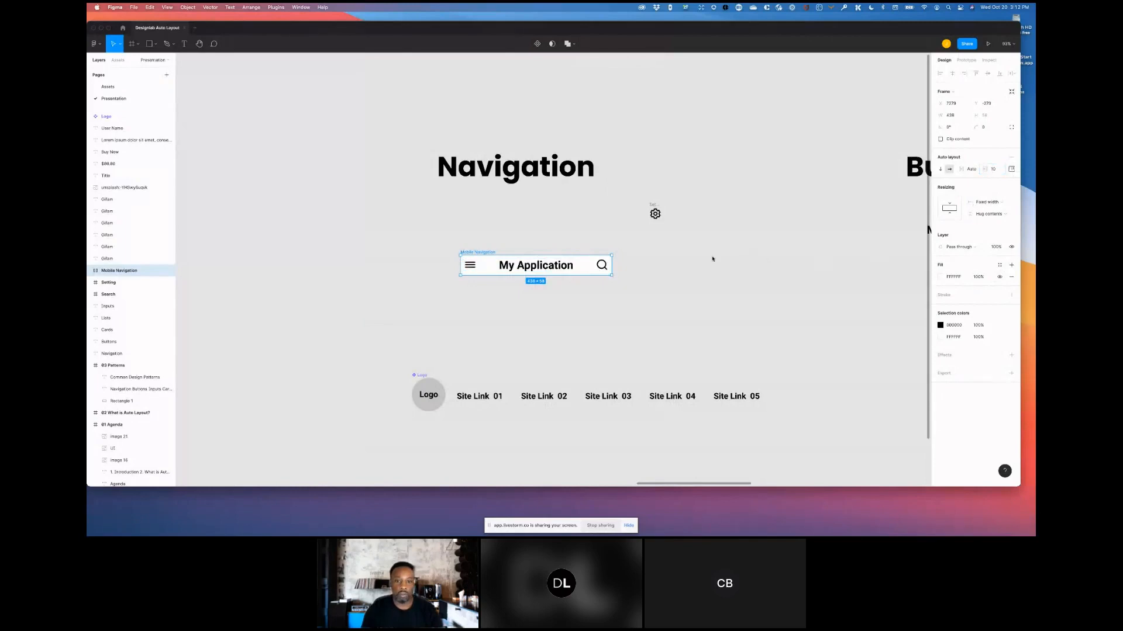
- Widen the Mobile Navigation frame and move it just below the Navigation heading
drag(720, 270, 638, 270)
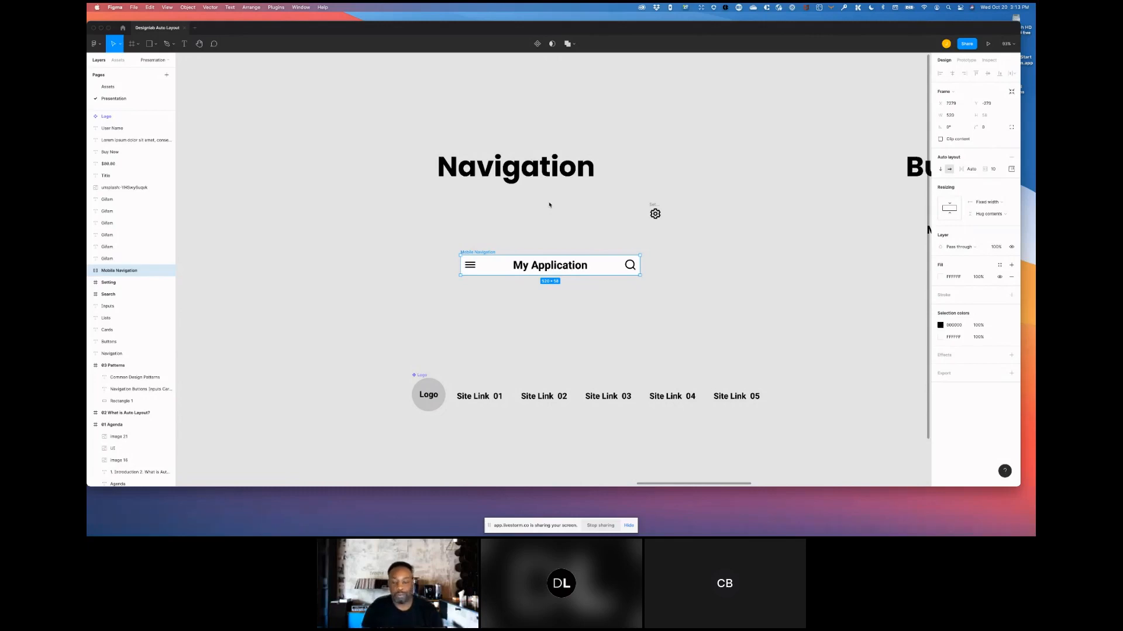
drag(593, 256, 554, 205)
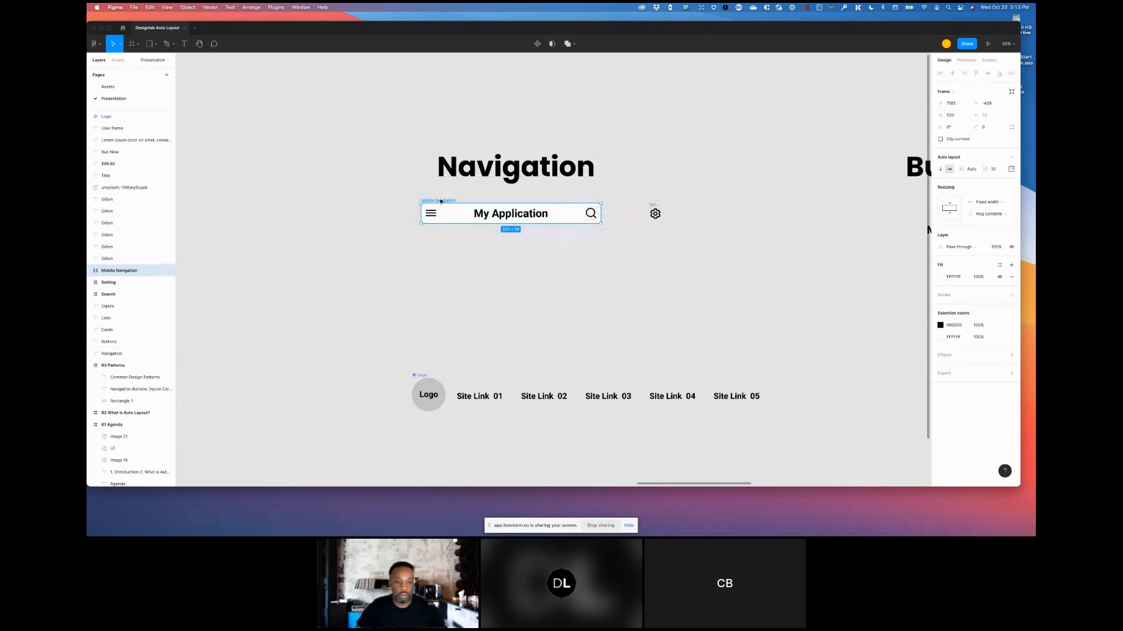
- Duplicate the Mobile Navigation frame below the original and remove auto layout from the copy
drag(441, 201, 451, 260)
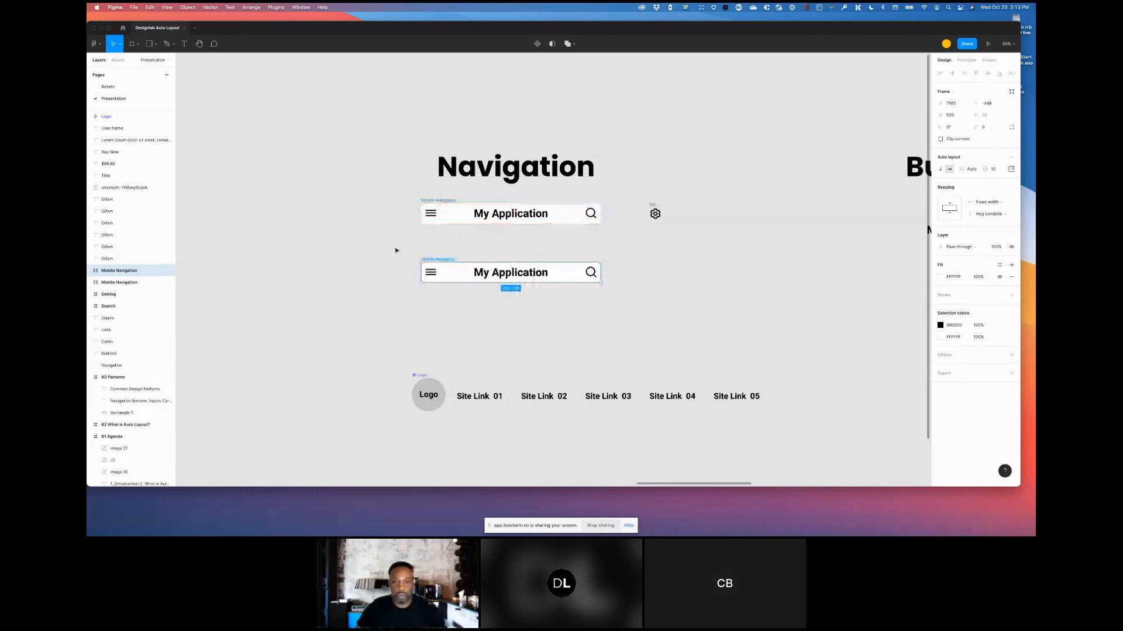
click(1014, 160)
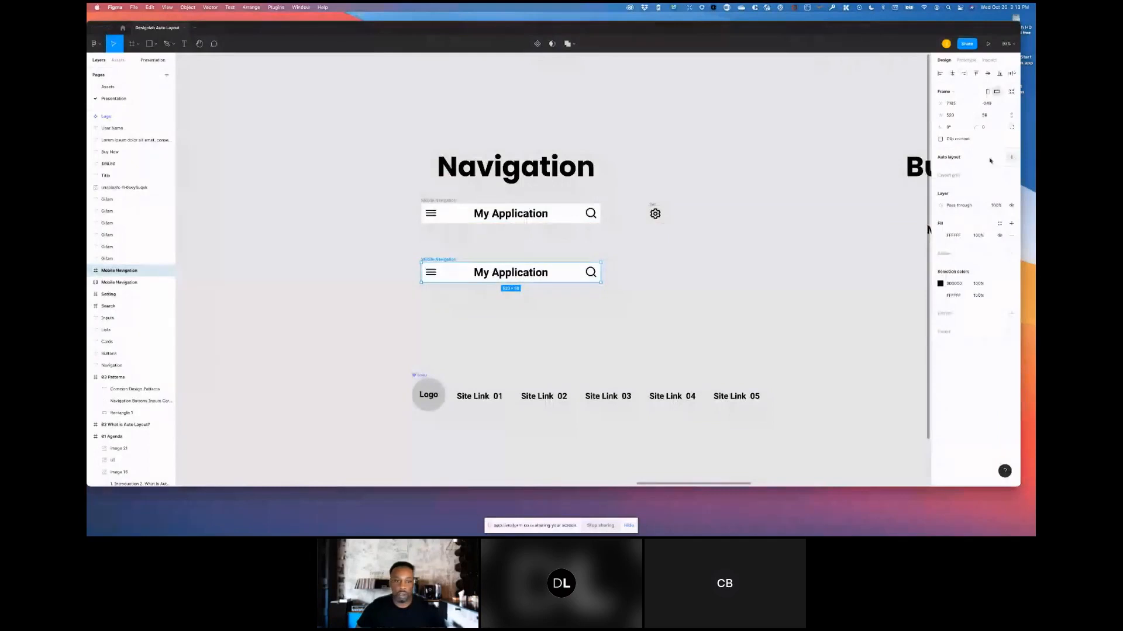
click(558, 288)
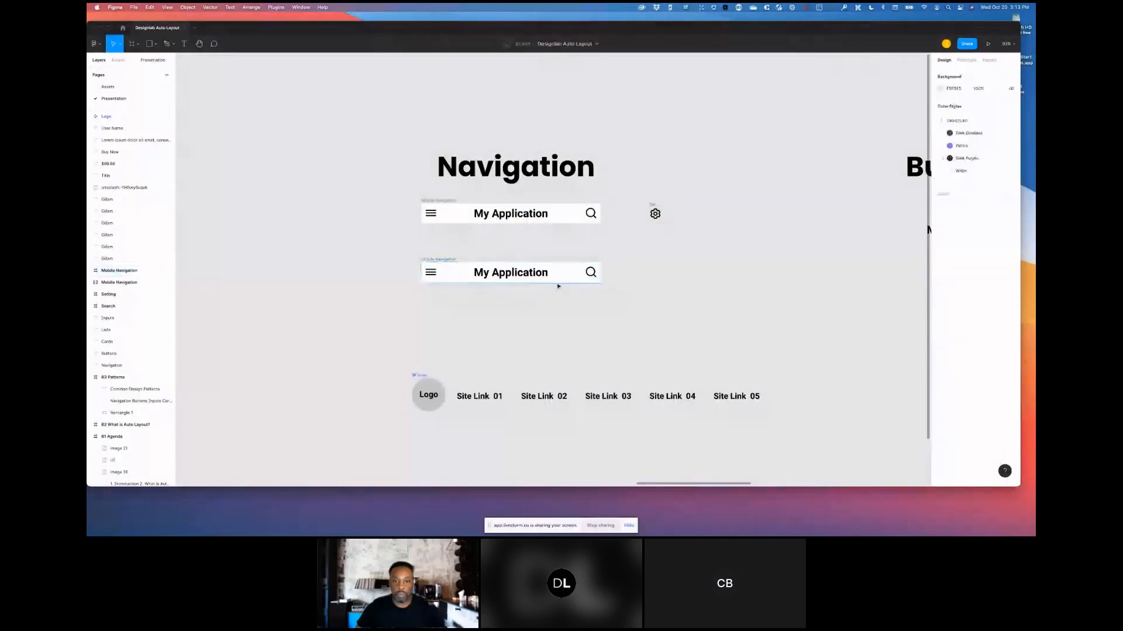
- Move the settings gear icon into the copied navigation frame beside the search icon, nudging the search icon to its left
click(654, 209)
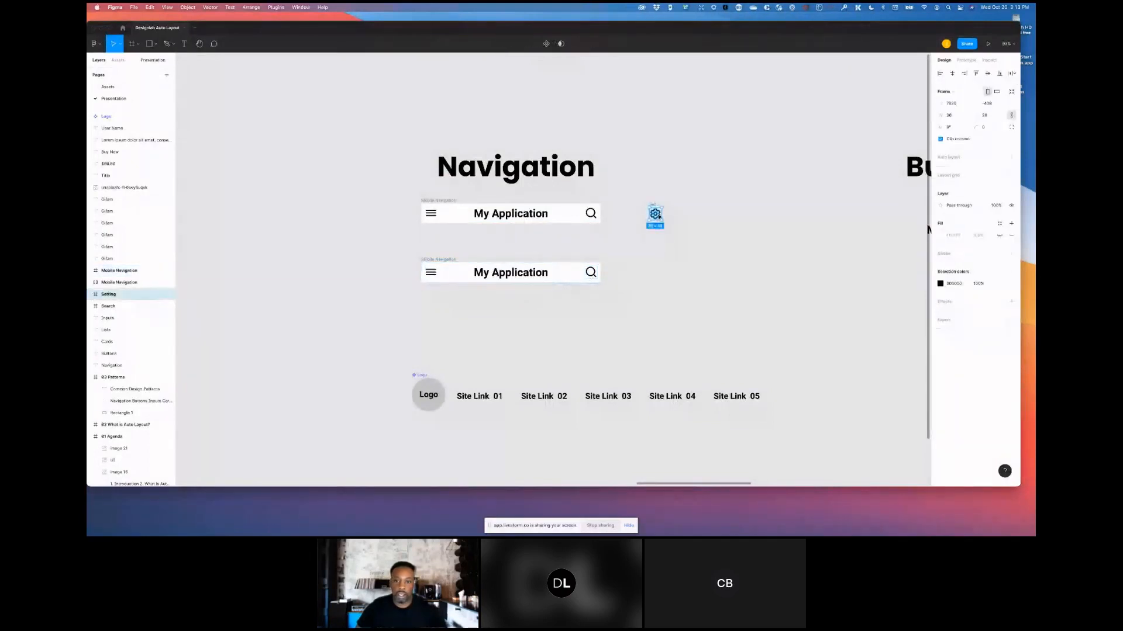
drag(648, 217, 583, 274)
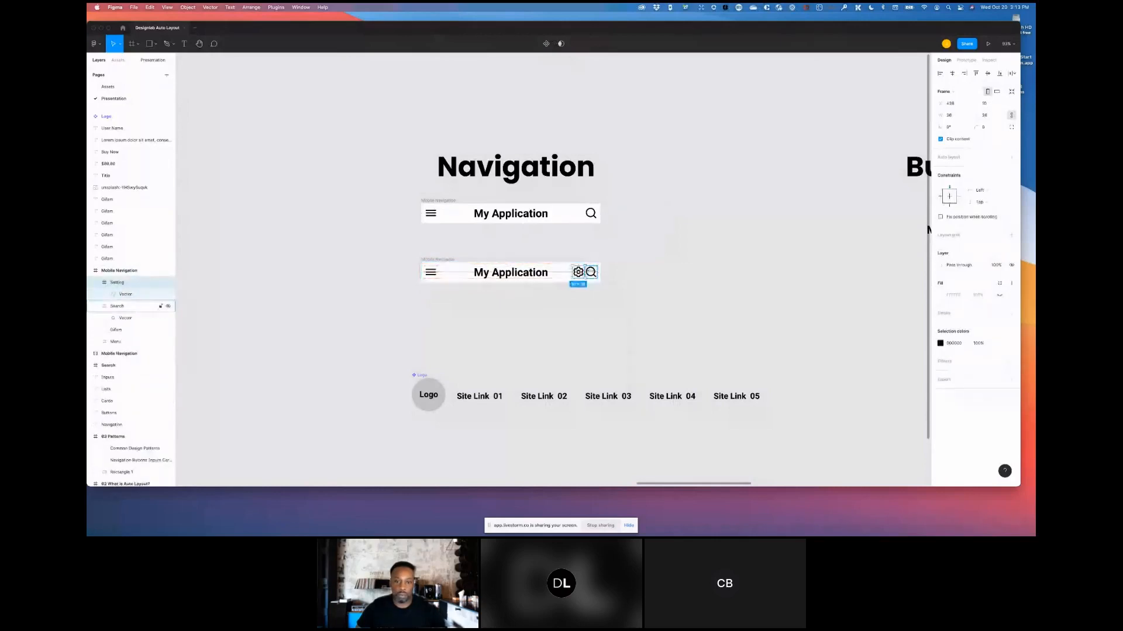
click(591, 273)
key(Left)
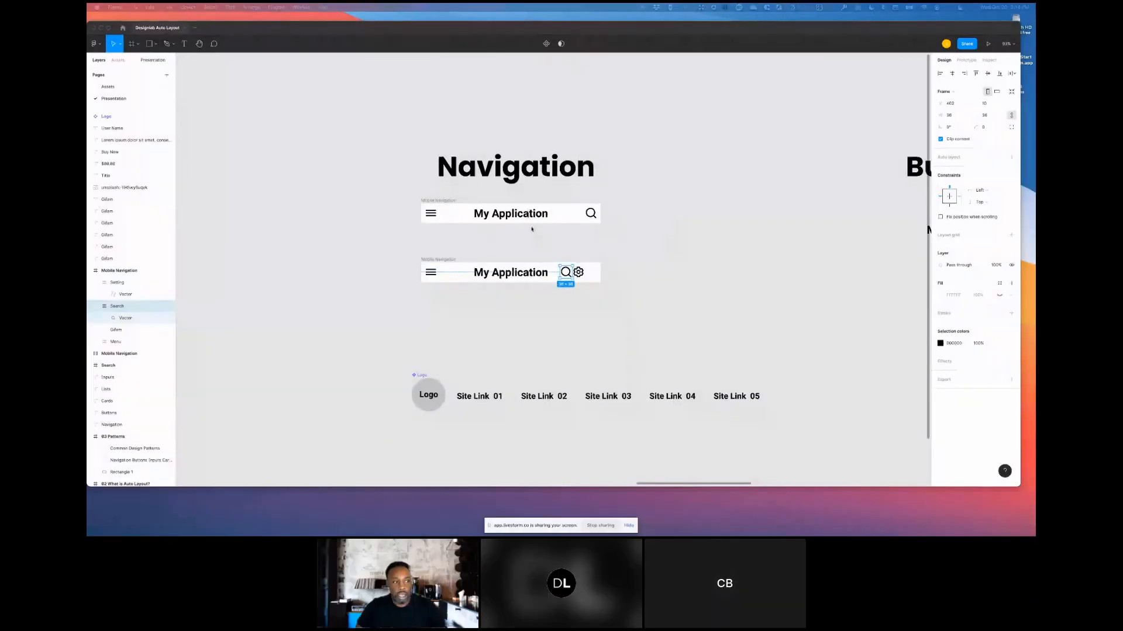
- Select both the search and gear icons and wrap them together in a new frame
click(578, 272)
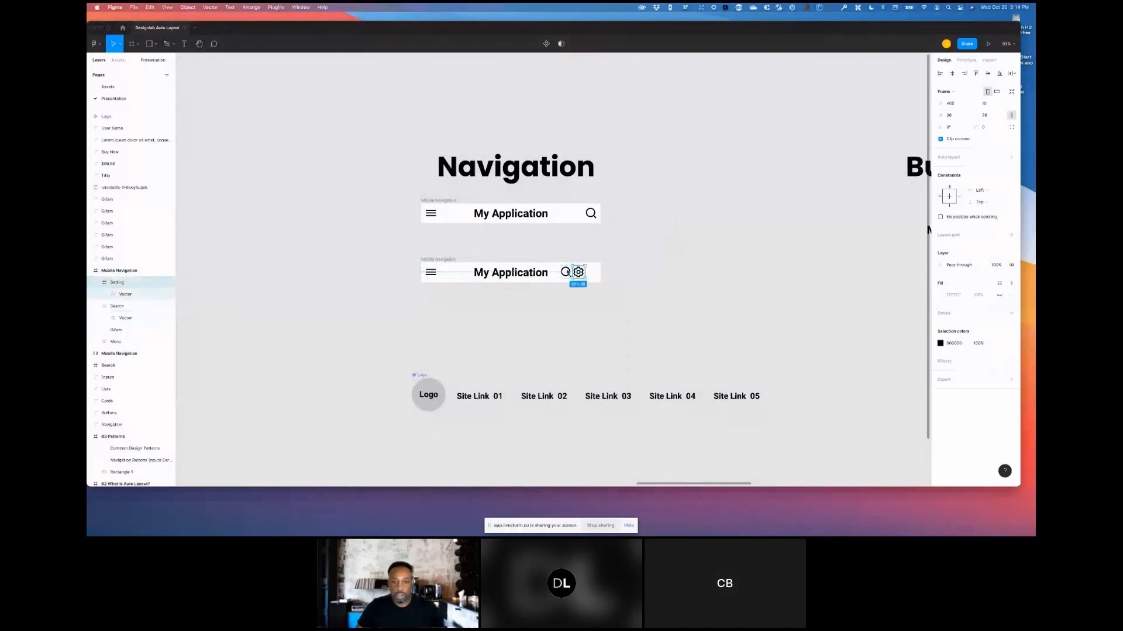
click(566, 273)
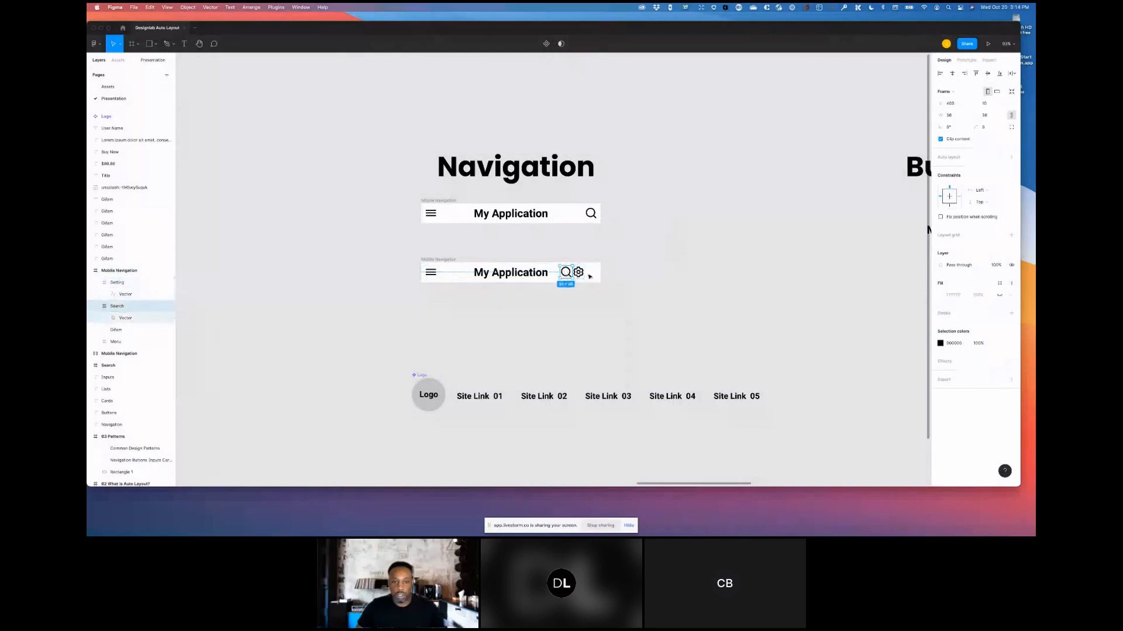
shift+click(578, 272)
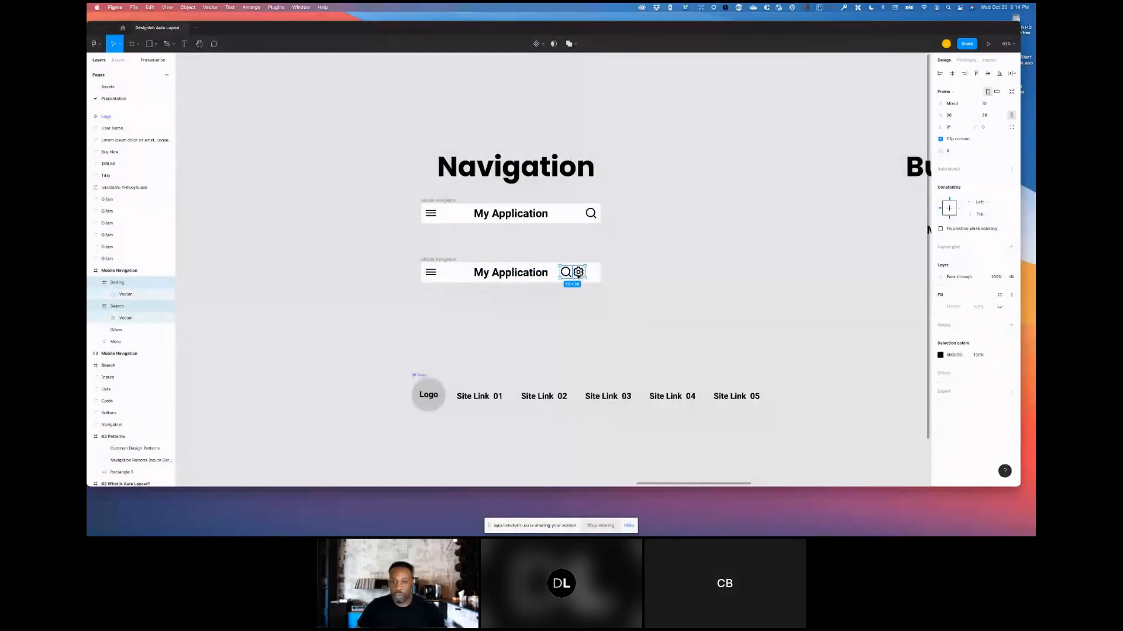
right_click(580, 274)
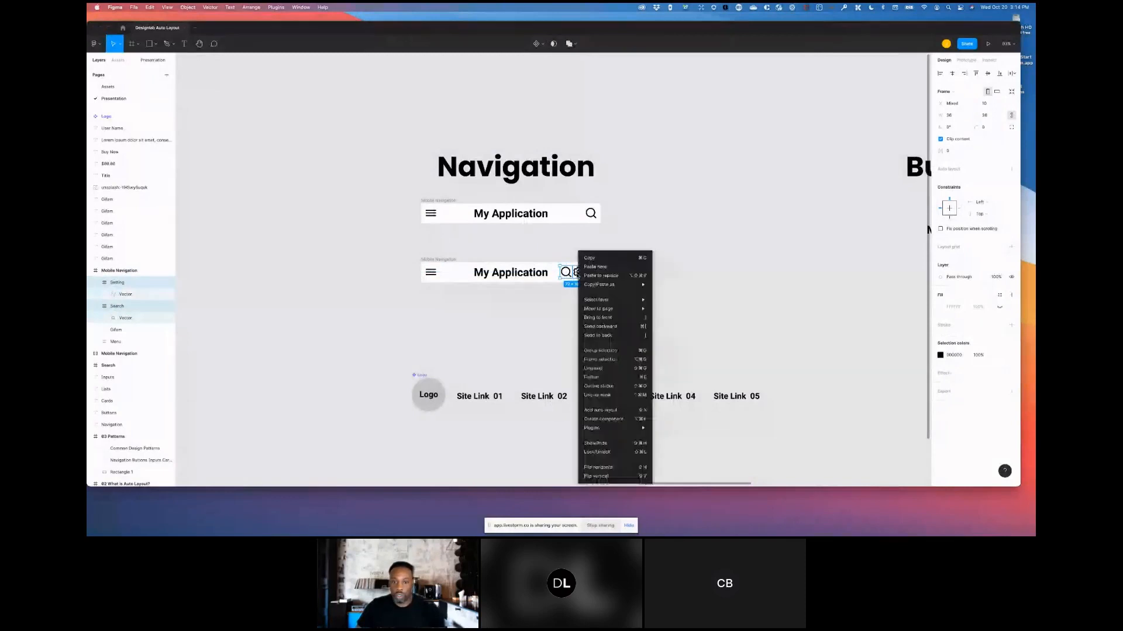
click(600, 360)
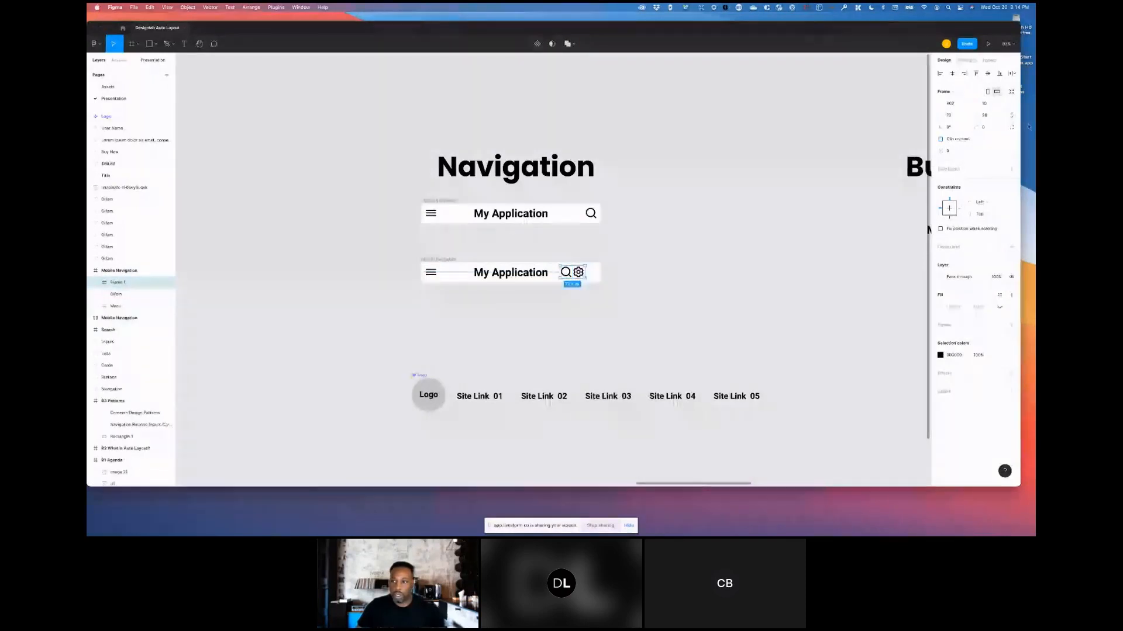
- Add auto layout to the icon frame and set its item spacing to 16
click(1012, 170)
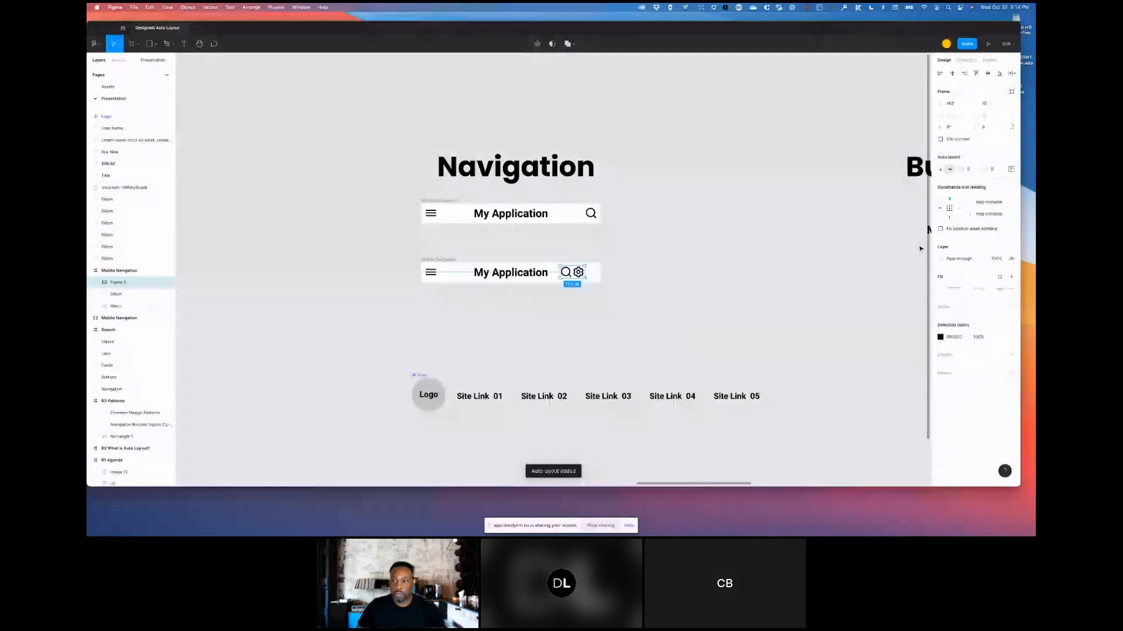
click(1011, 169)
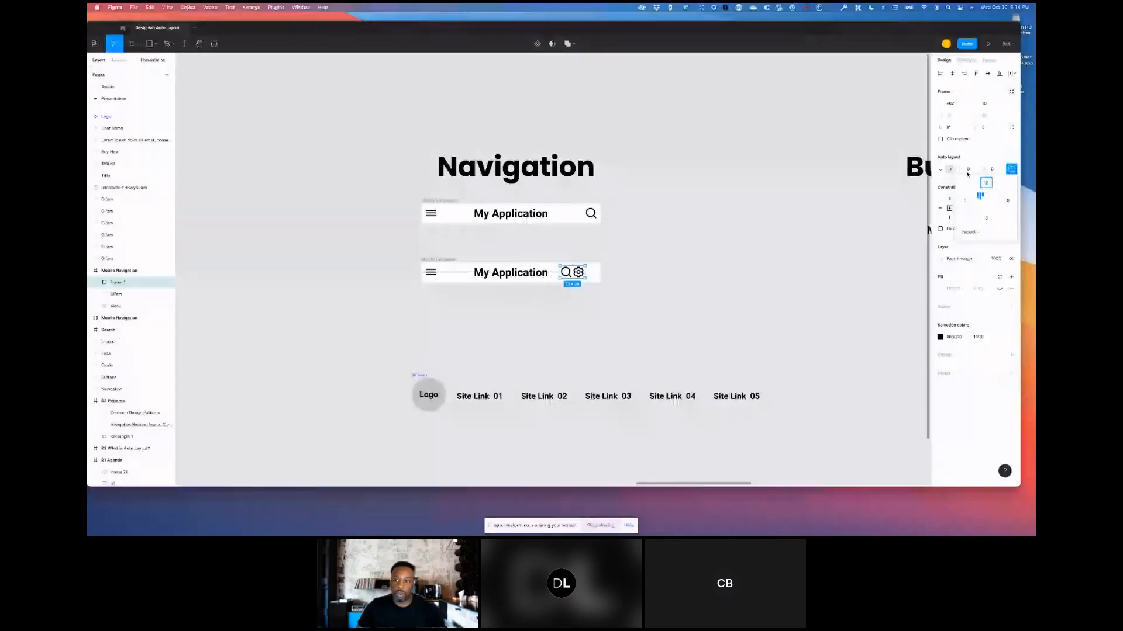
click(967, 171)
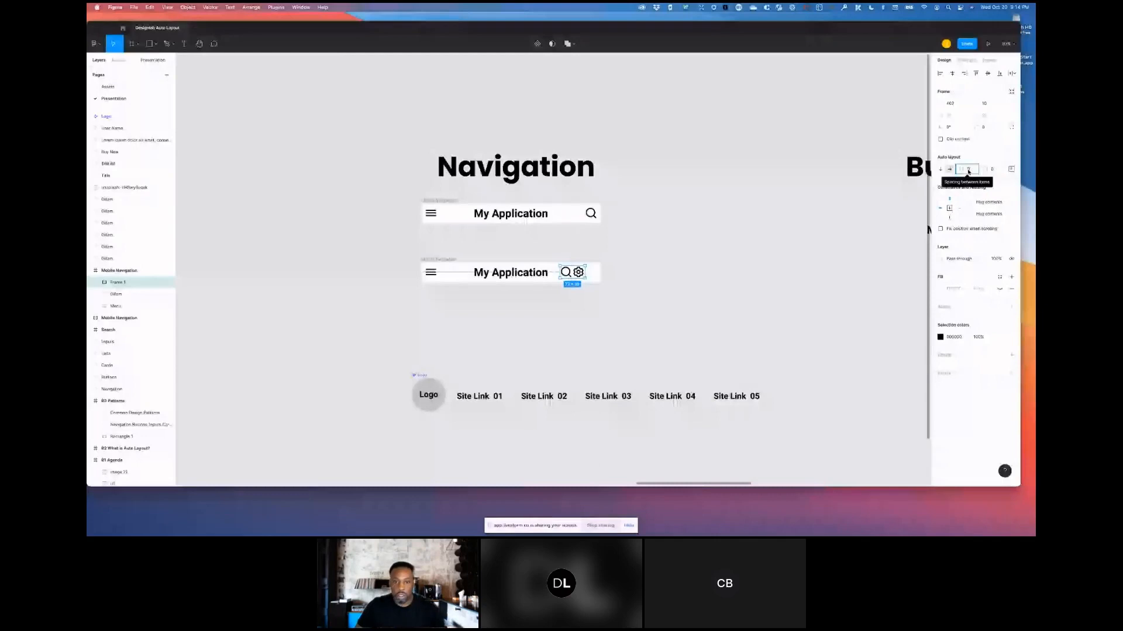
text(16)
key(Return)
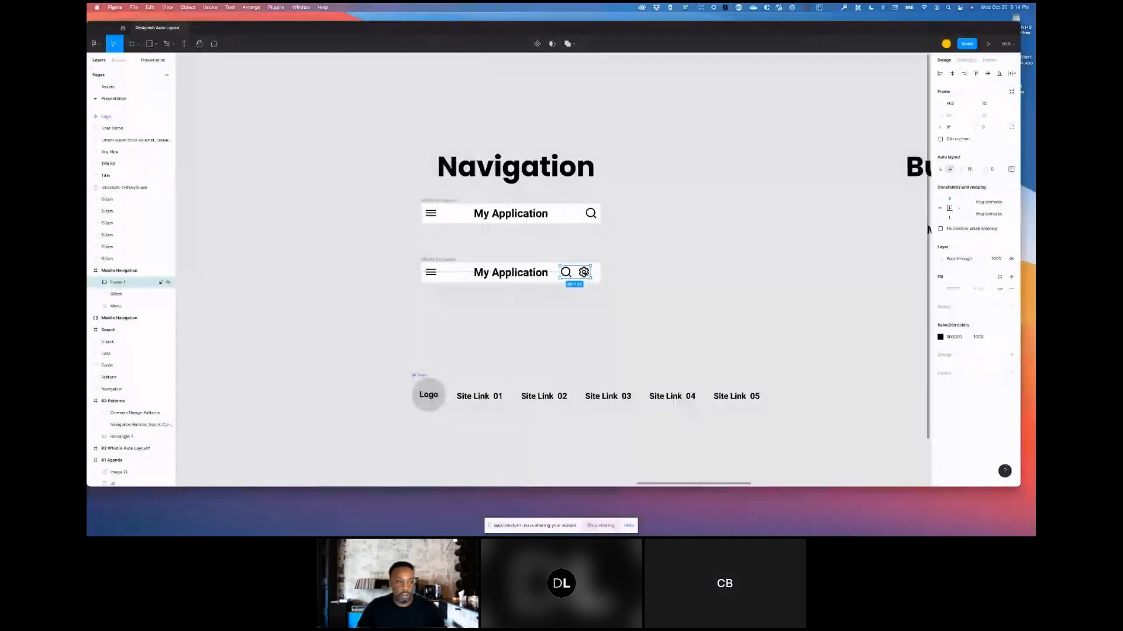
- Rename the icon frame layer to Icon group
double_click(116, 283)
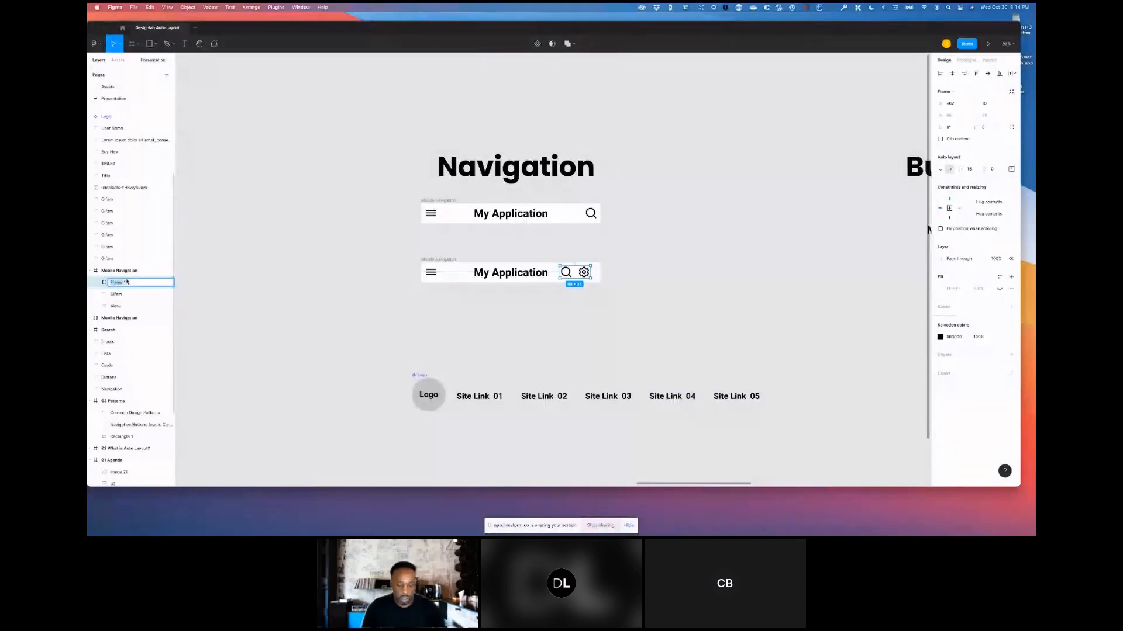
text(I)
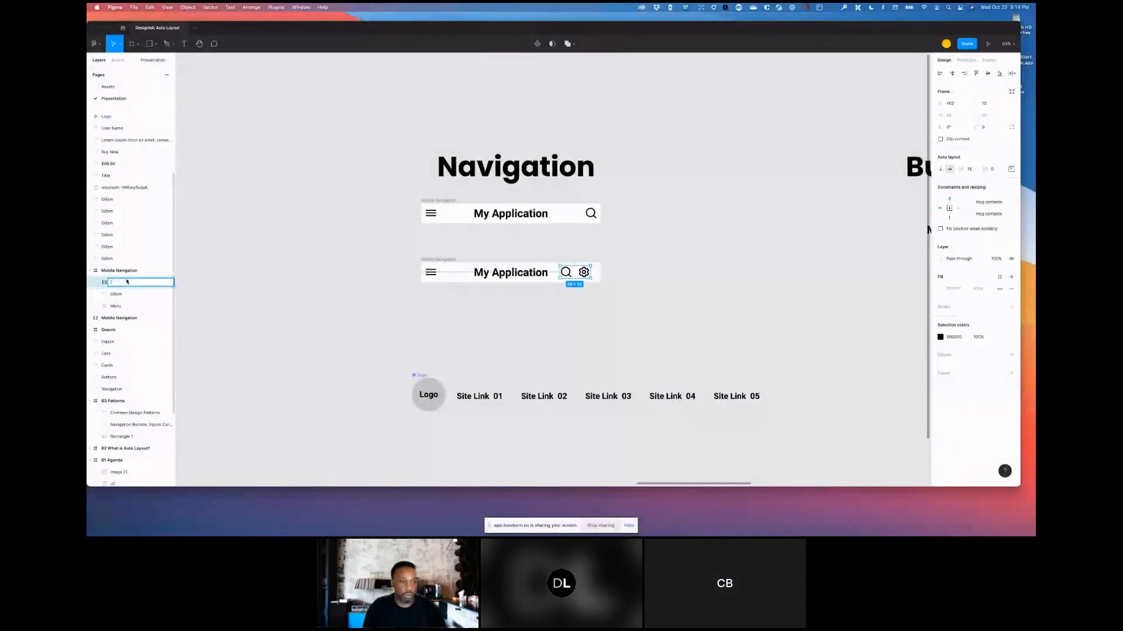
text(con group)
key(Return)
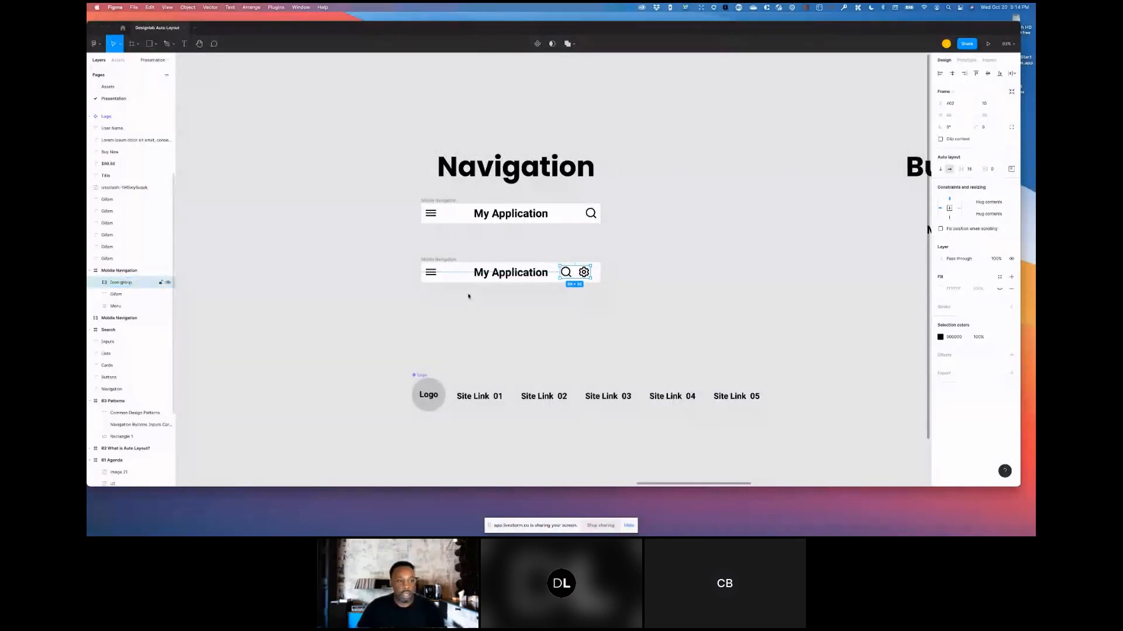
- Select the copied Mobile Navigation frame and add auto layout to it
click(489, 273)
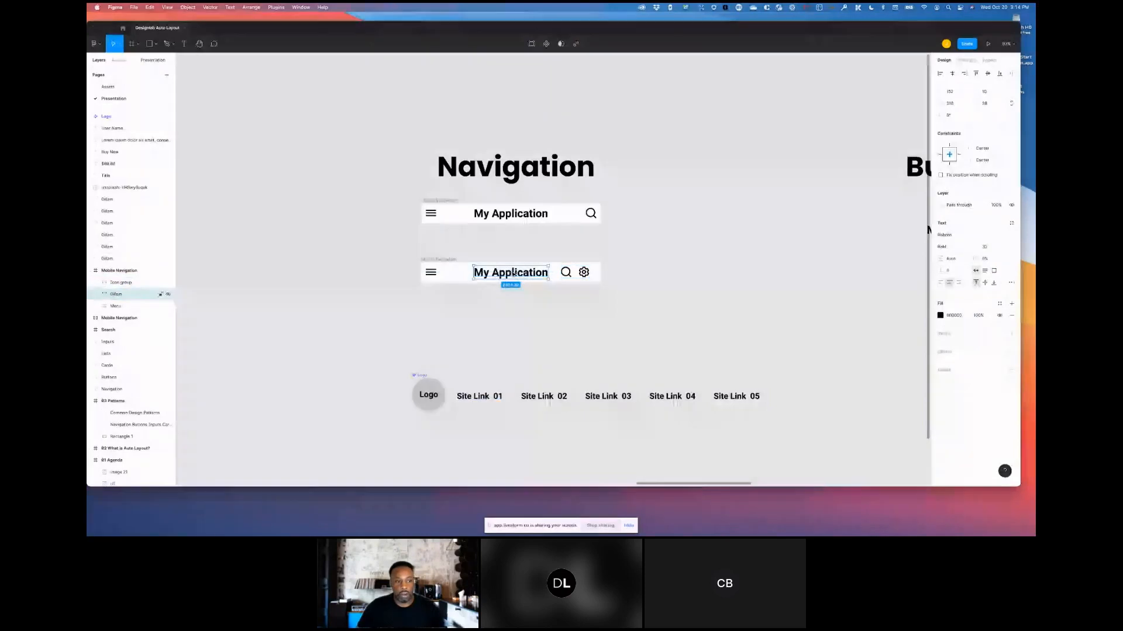
click(430, 274)
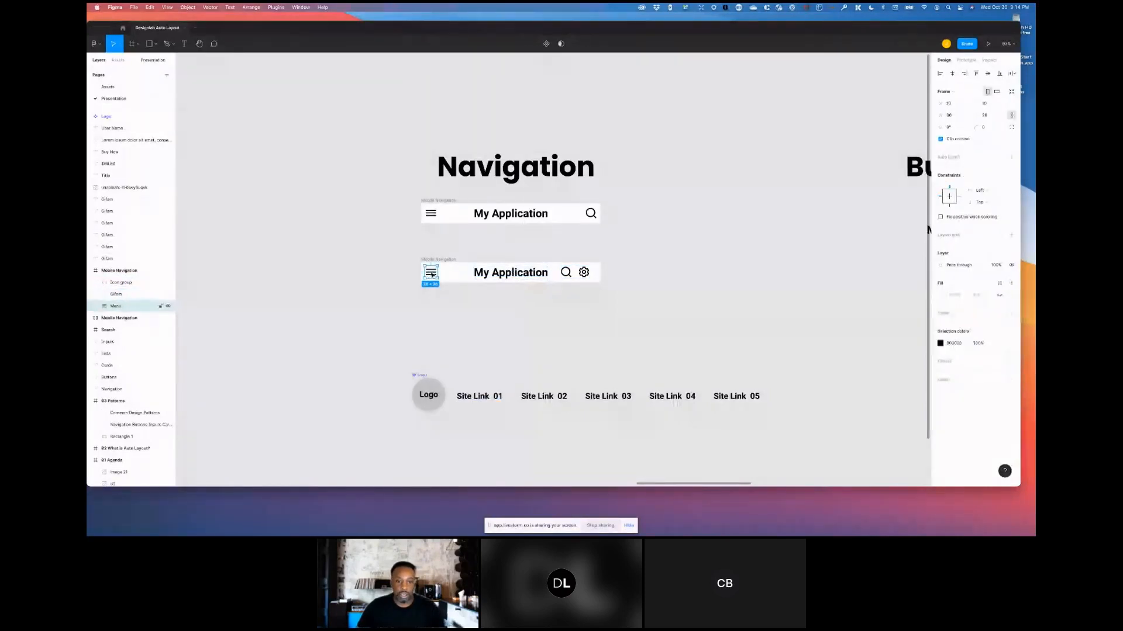
click(443, 259)
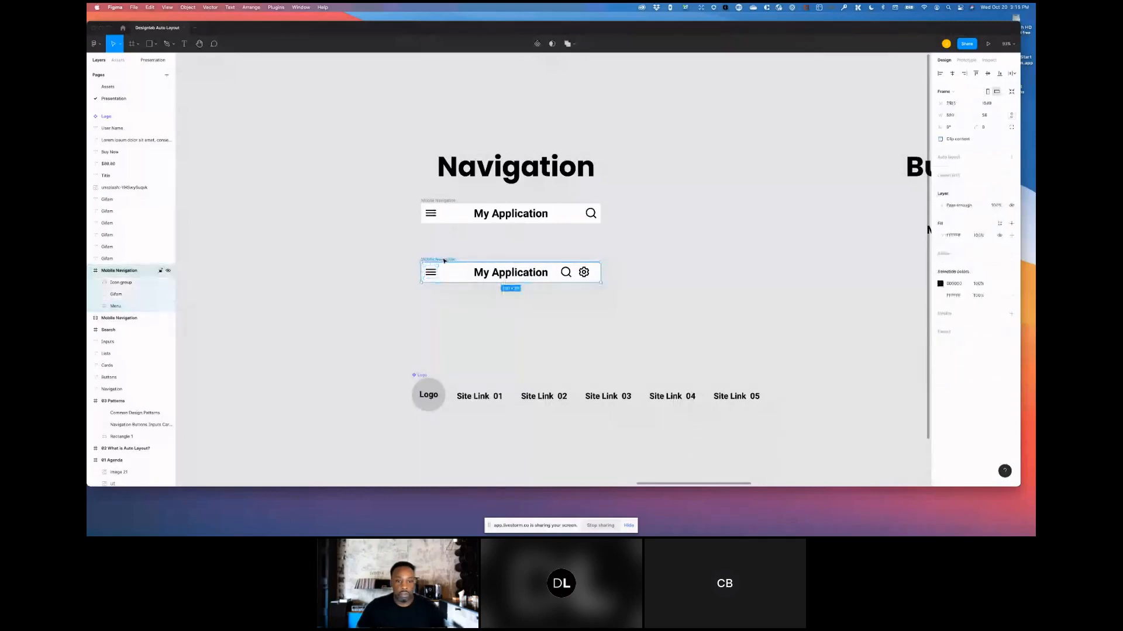
click(1012, 157)
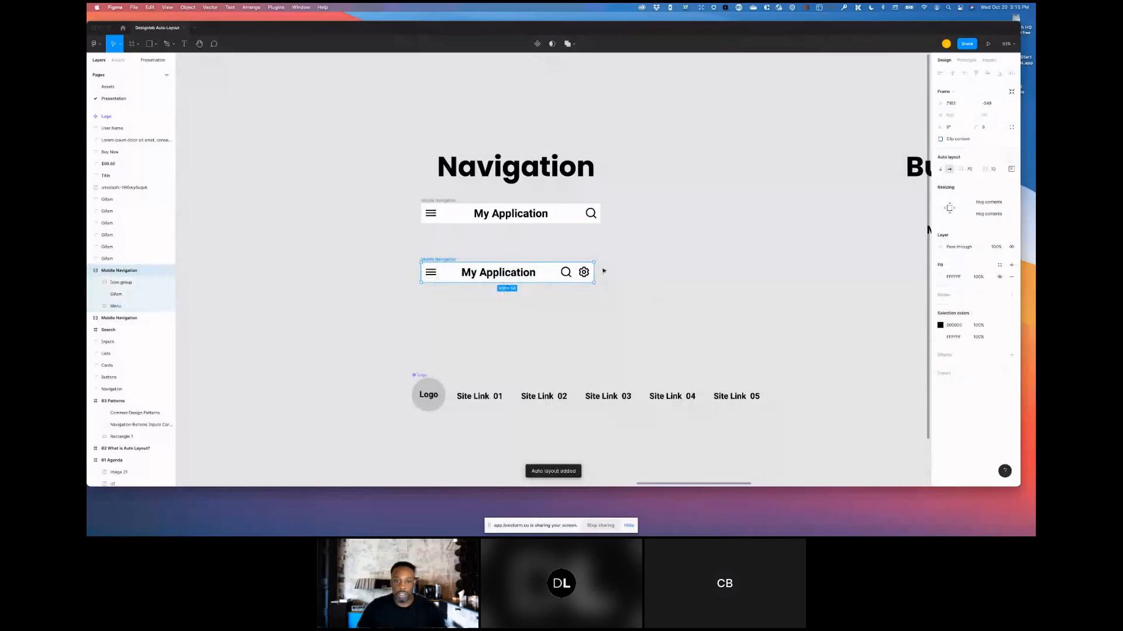
- Resize the auto layout navigation frame wider so it has a fixed width
drag(594, 271, 666, 273)
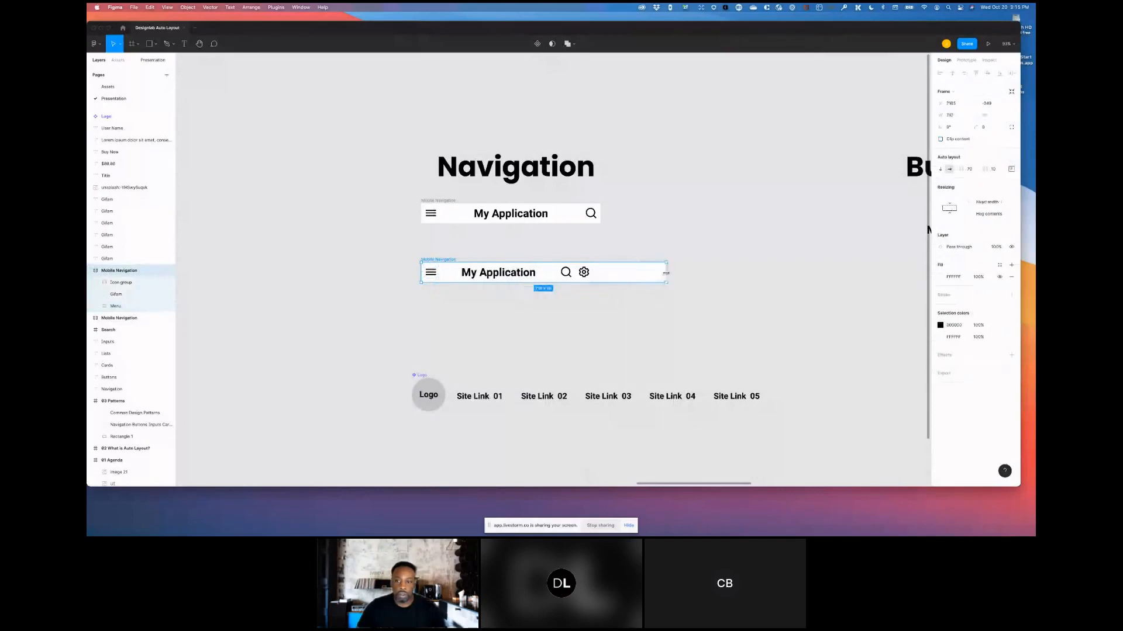
double_click(495, 274)
click(440, 260)
drag(667, 275, 627, 275)
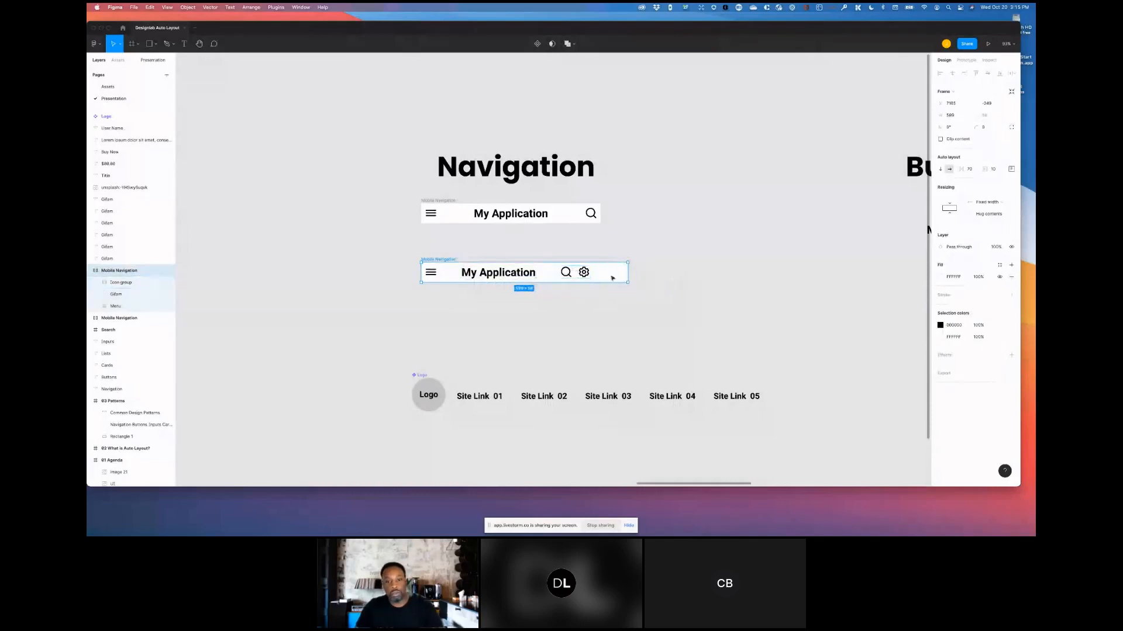
- Set the navigation frame's auto layout distribution to Space between
click(1010, 170)
click(973, 234)
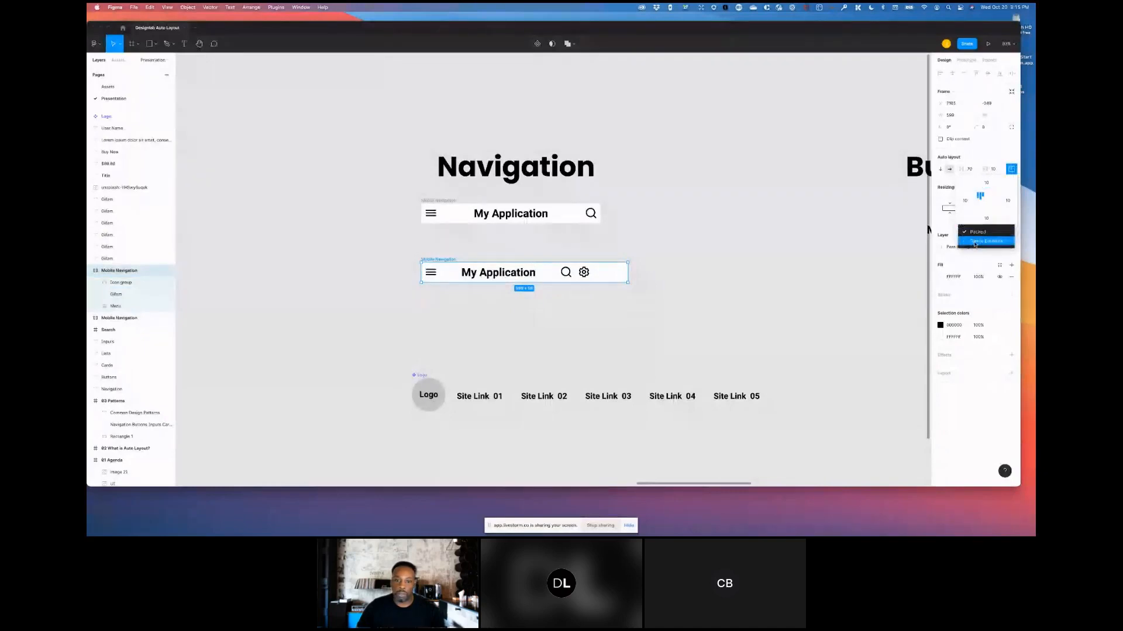
click(975, 241)
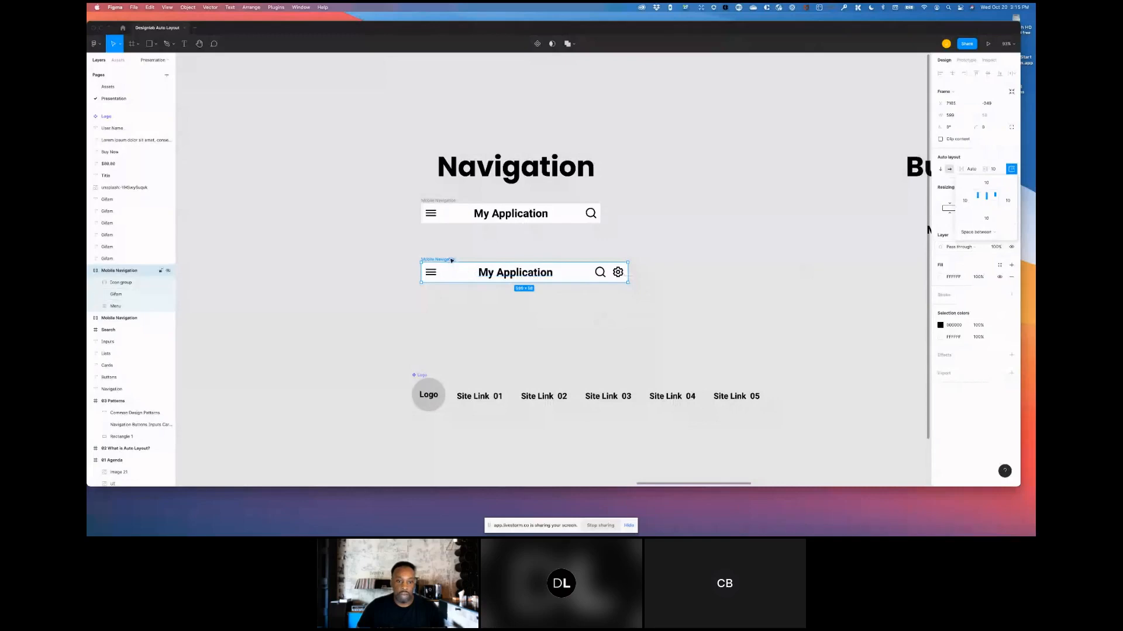
- Inspect the Icon group and Mobile Navigation frame selections and their auto layout settings
mouse_move(628, 272)
mouse_down()
mouse_move(577, 272)
mouse_move(651, 275)
mouse_move(581, 275)
mouse_move(629, 275)
mouse_up()
double_click(600, 273)
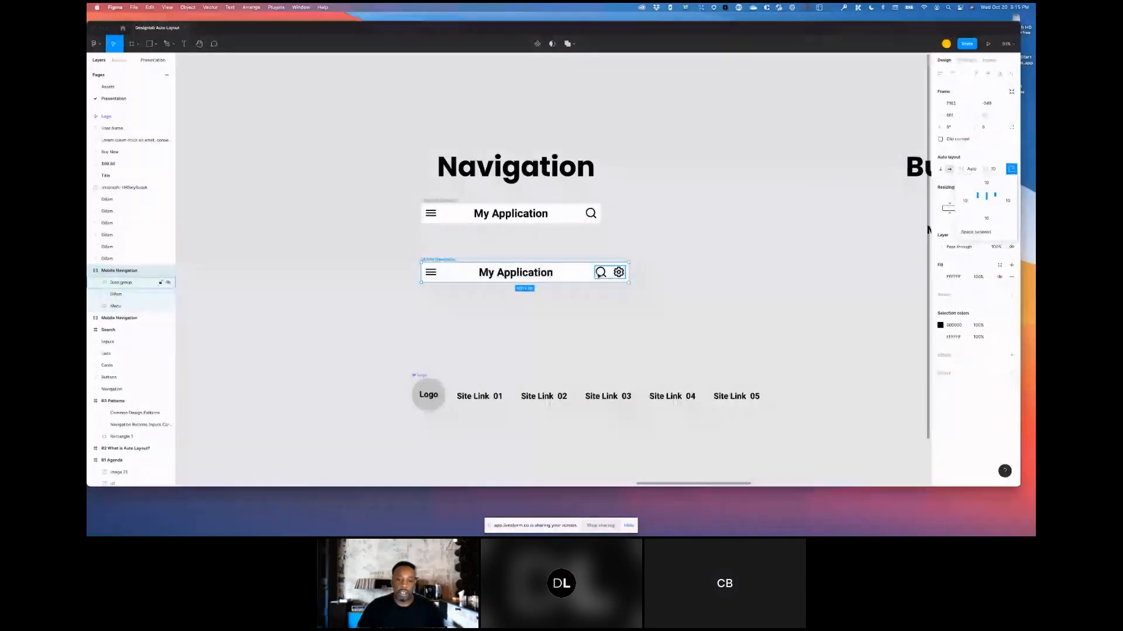
click(599, 275)
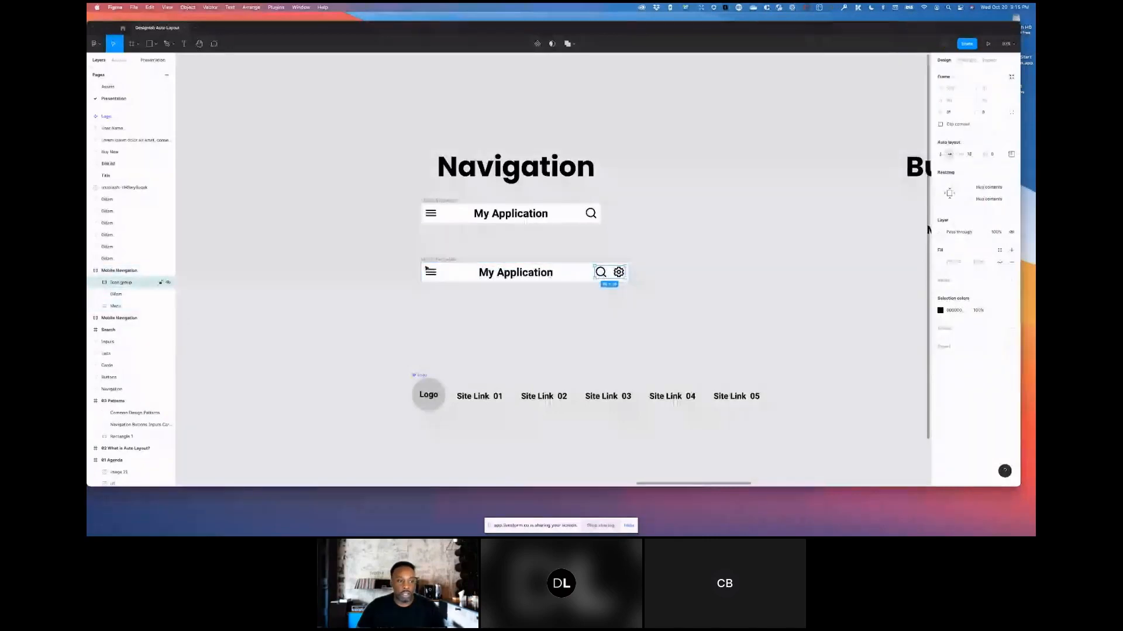
click(121, 272)
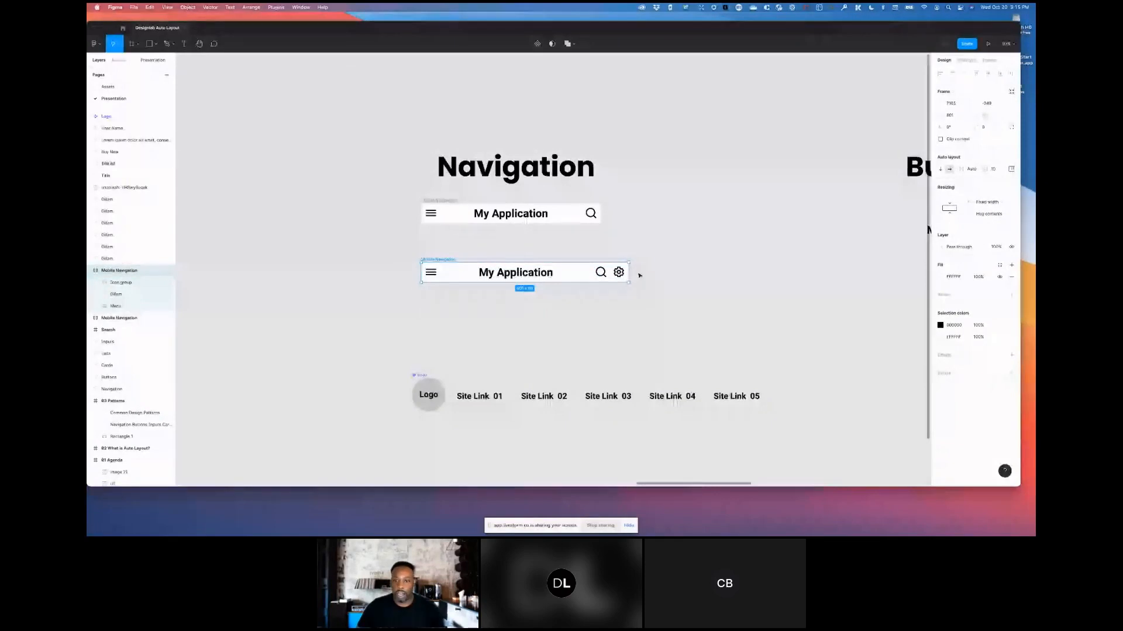
click(120, 283)
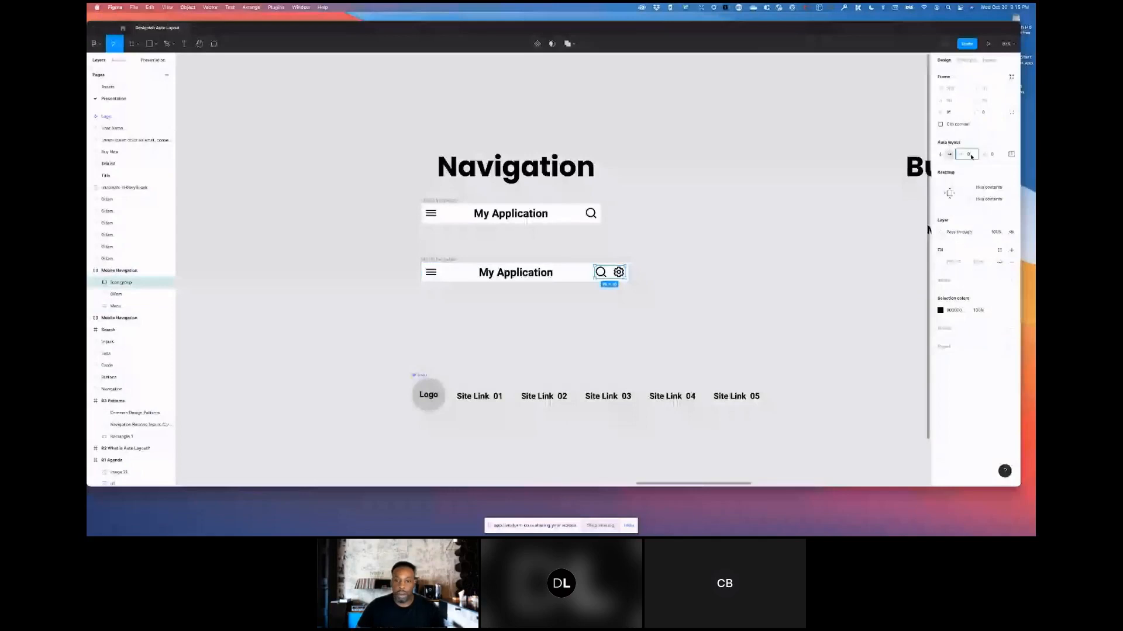
click(668, 327)
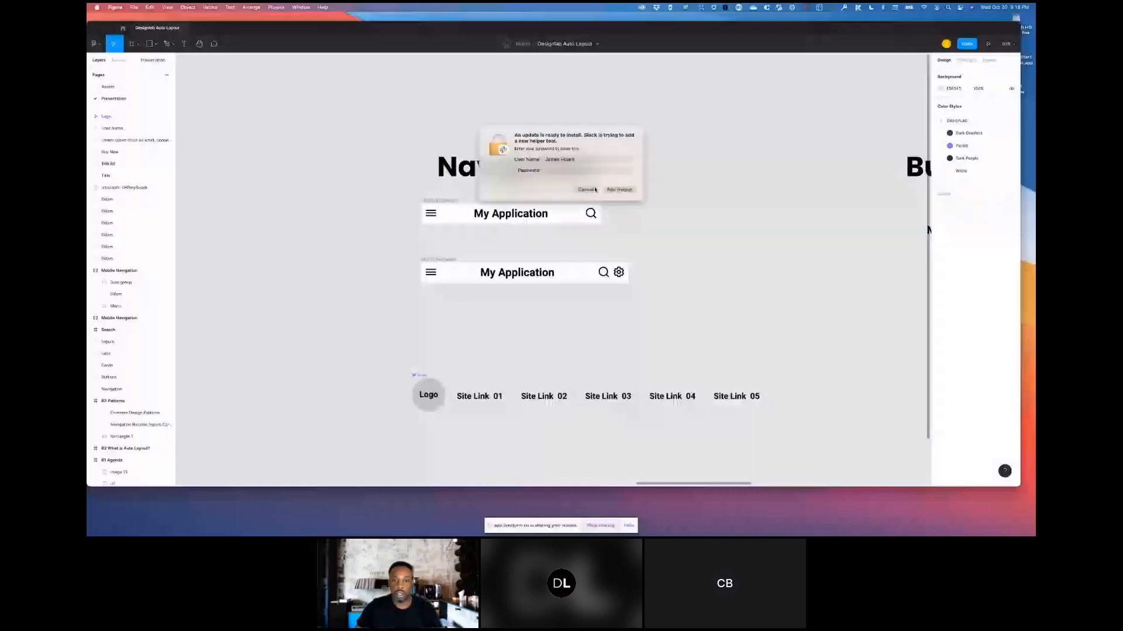
click(586, 189)
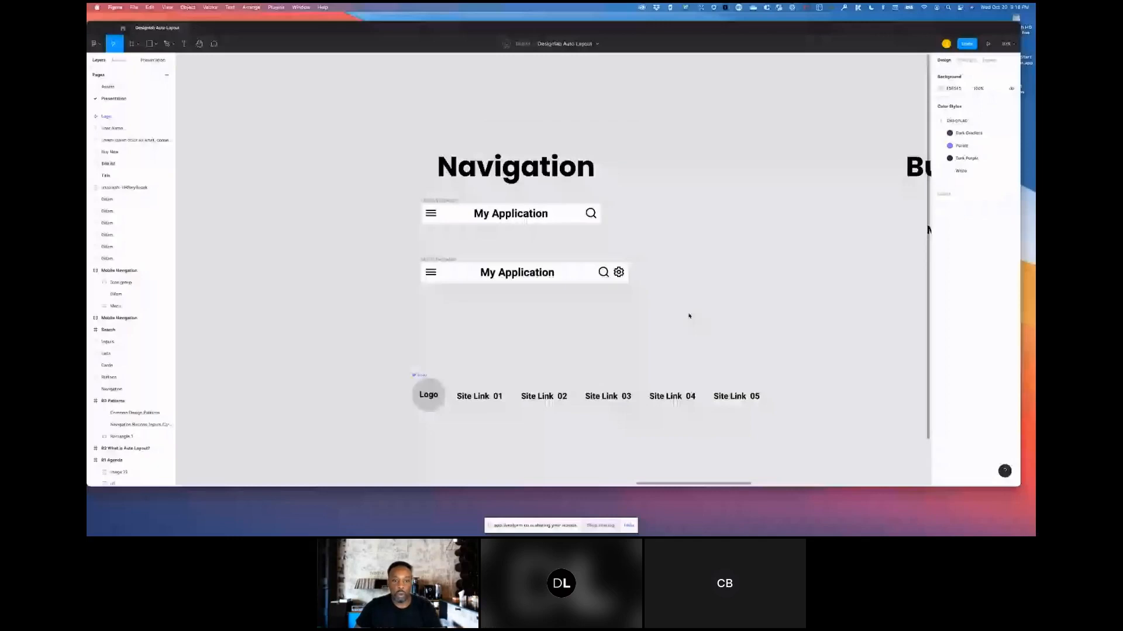
scroll(687, 299, down, 2)
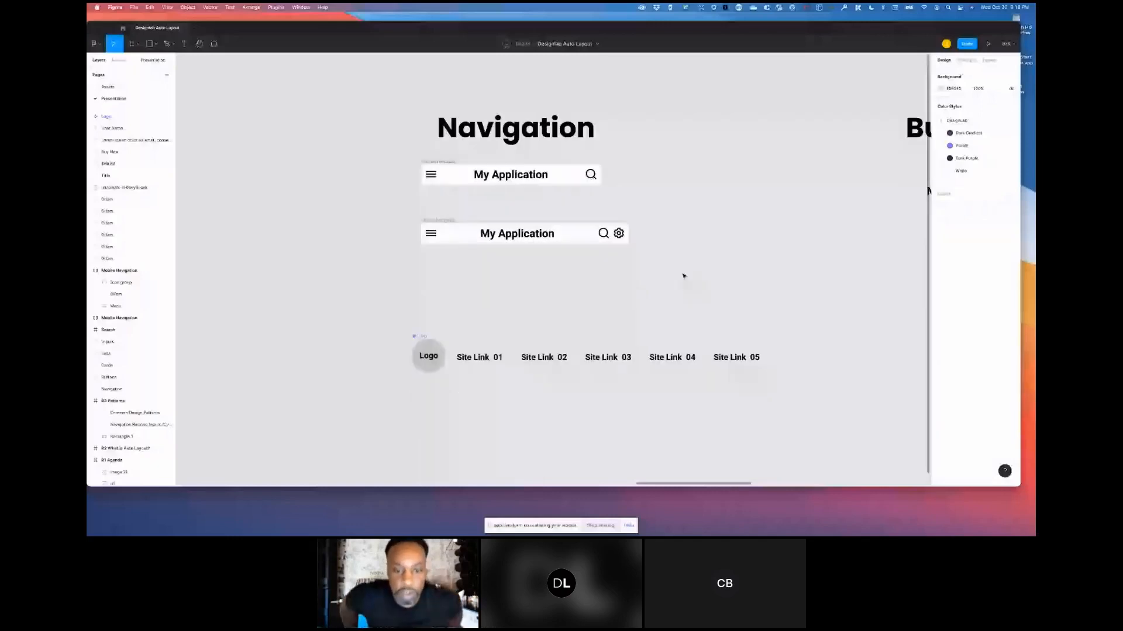
scroll(684, 276, down, 1)
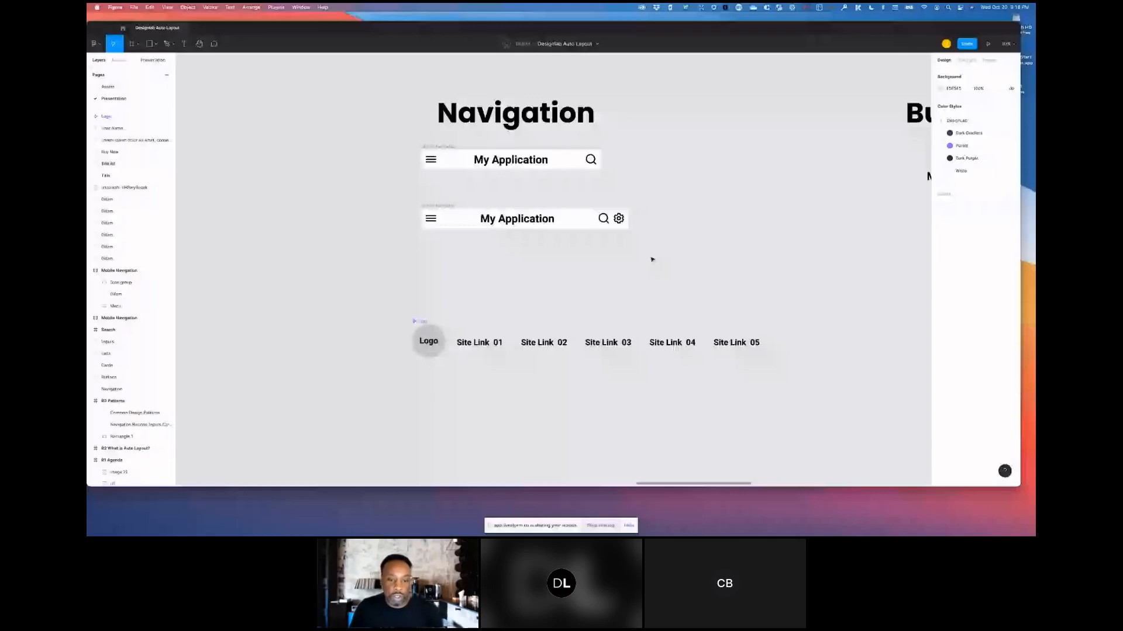
- Select the site link texts and shift some of them out of even spacing along the row
click(478, 343)
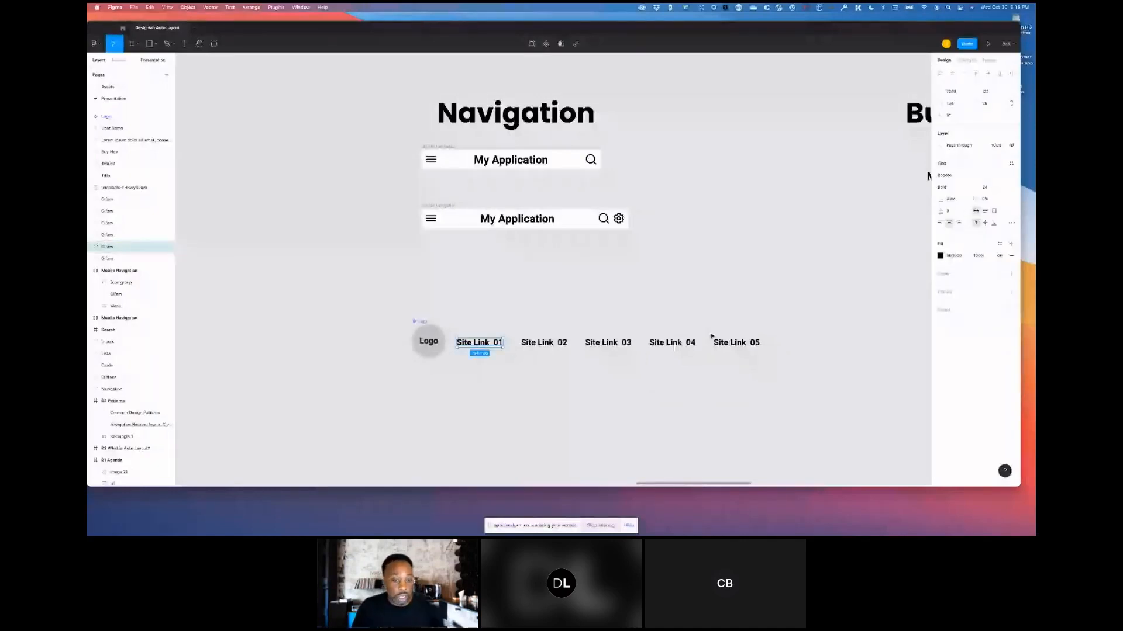
drag(779, 310, 468, 357)
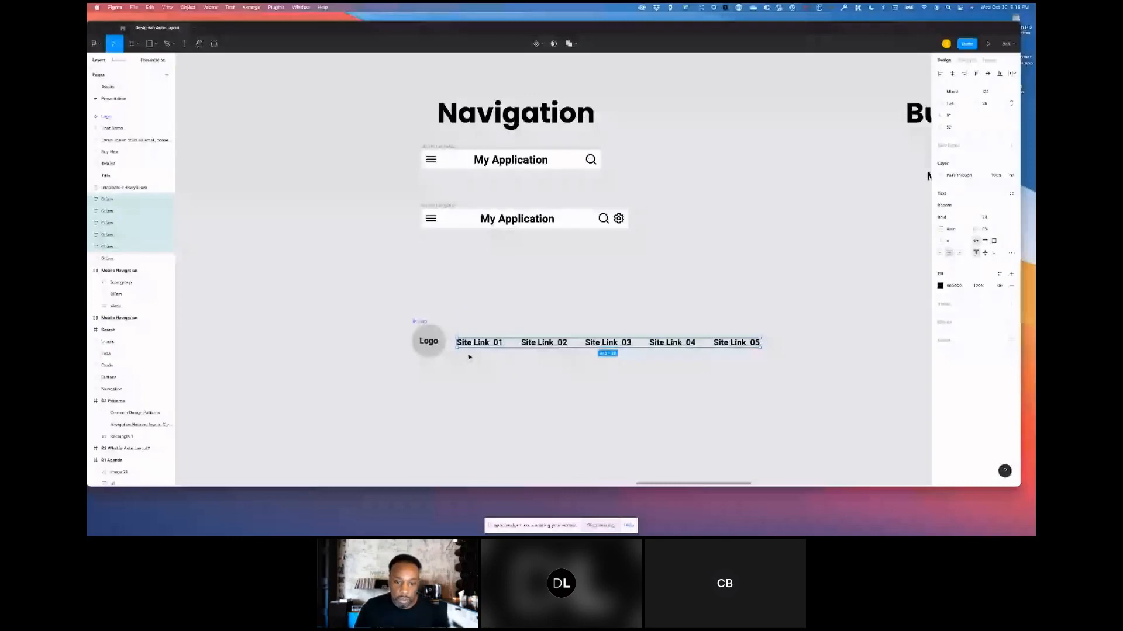
click(468, 357)
mouse_move(624, 344)
mouse_down()
mouse_move(596, 345)
mouse_move(641, 345)
mouse_up()
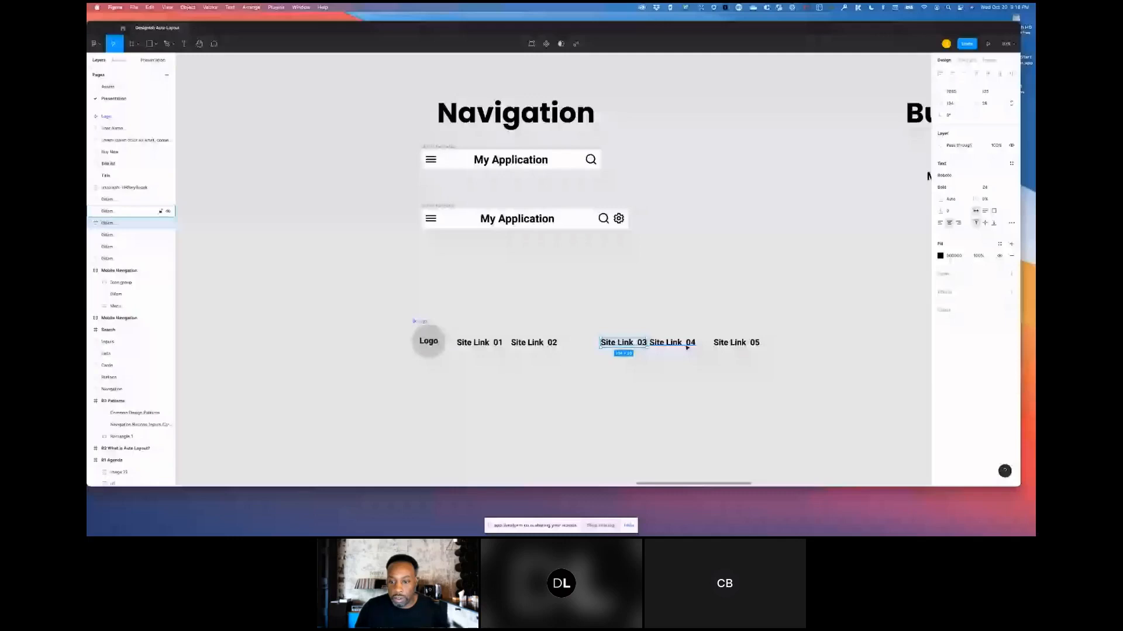
click(825, 303)
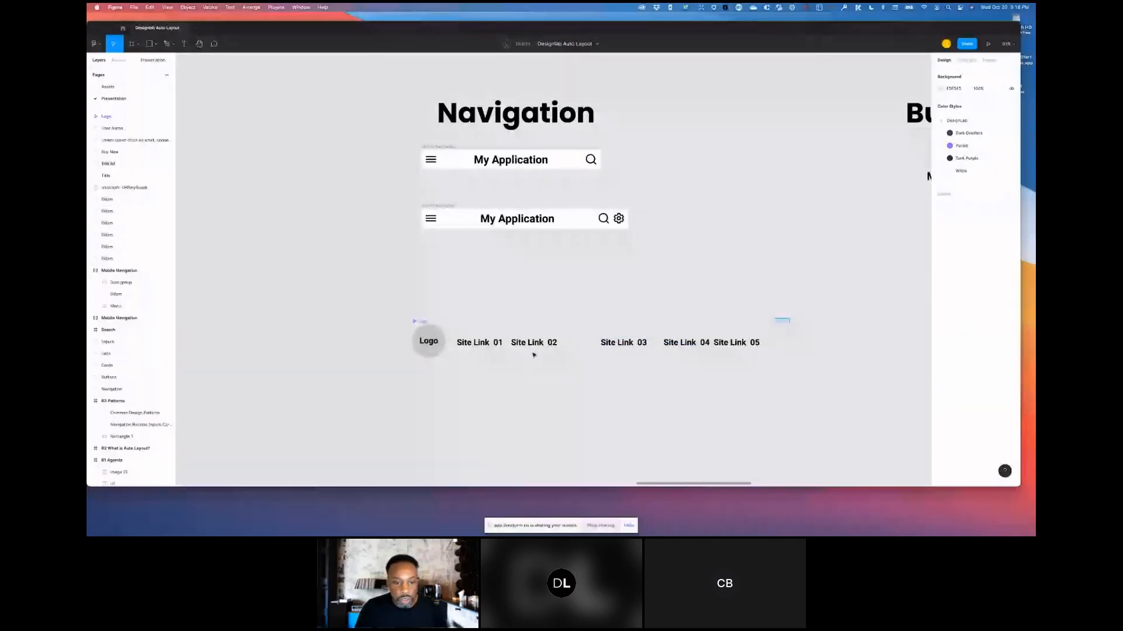
- Wrap the five site link texts in an auto layout frame, widen it, and set its item spacing to Auto
drag(790, 317, 462, 355)
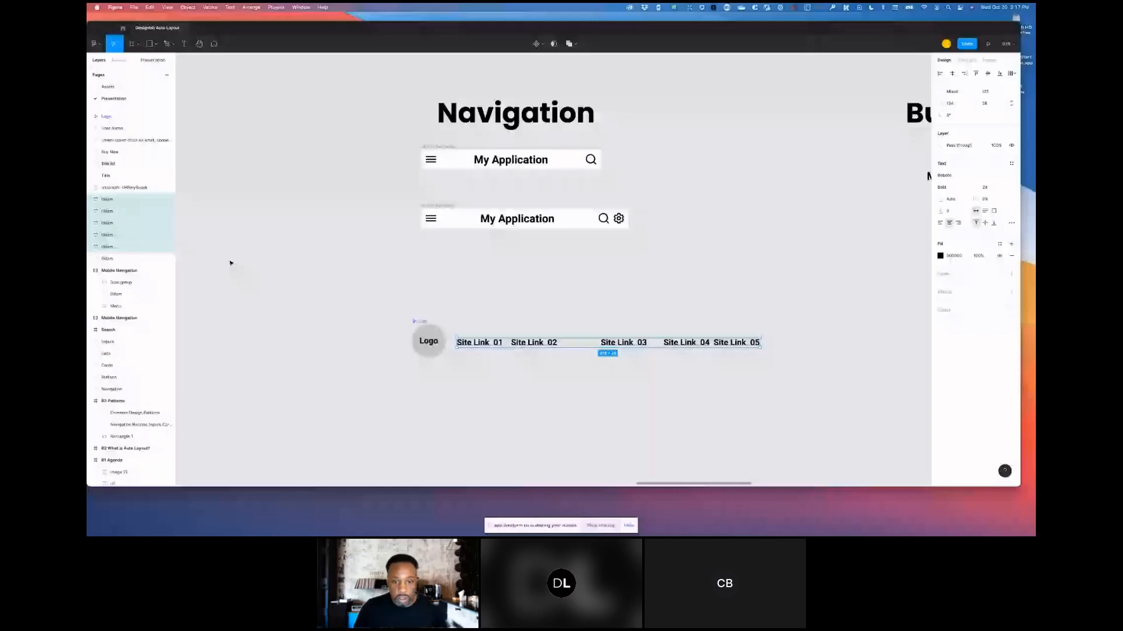
key(shift+a)
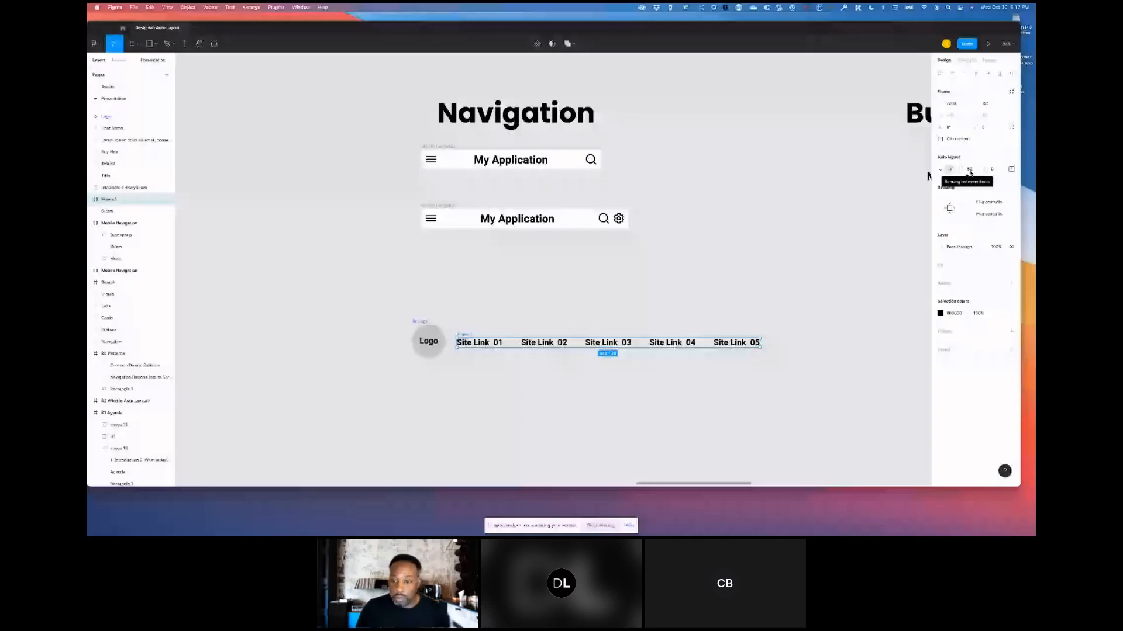
drag(760, 344, 814, 349)
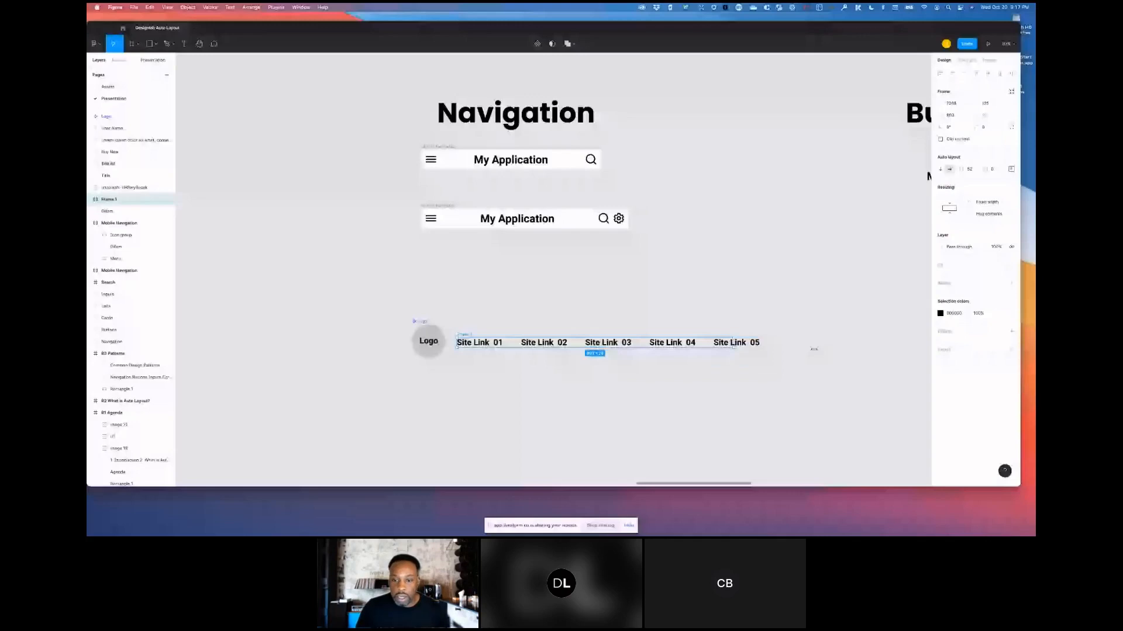
drag(814, 349, 776, 346)
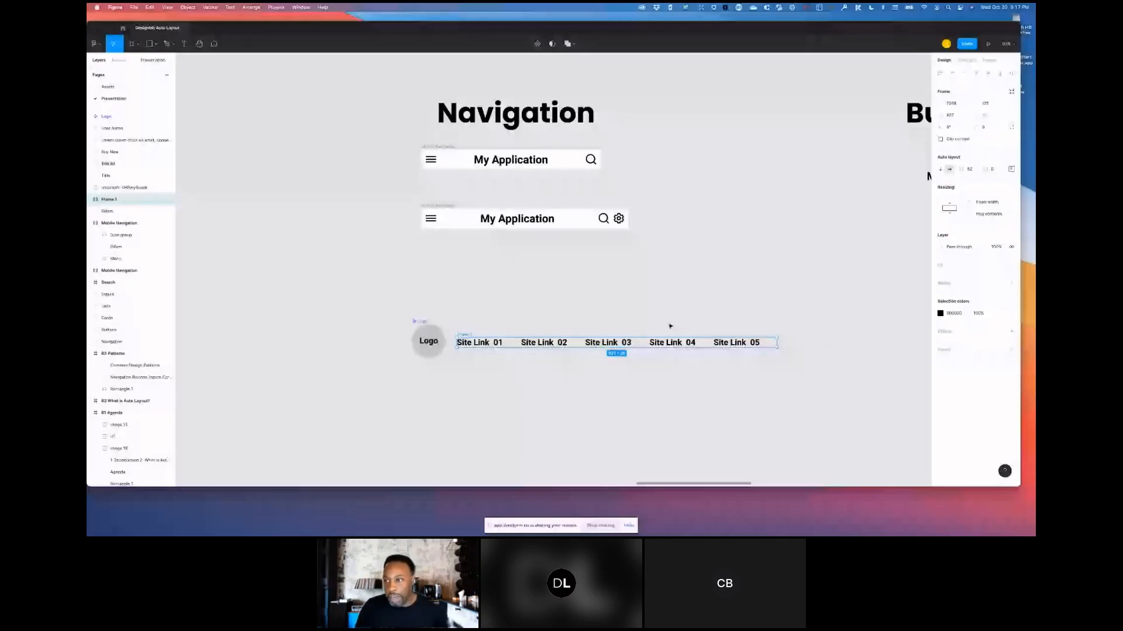
click(970, 169)
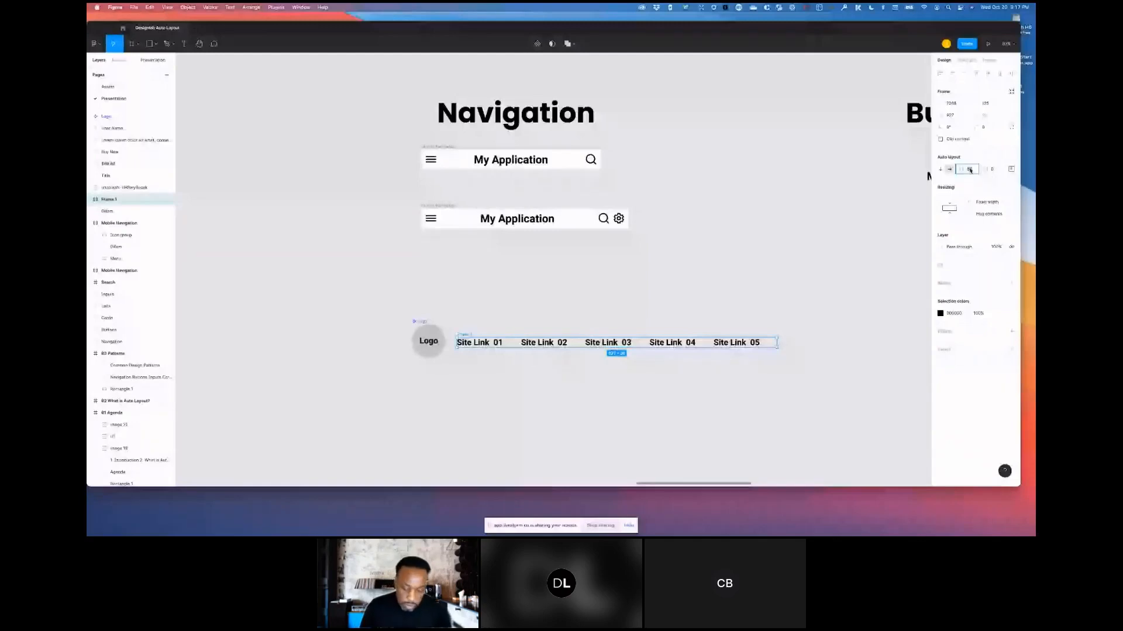
click(967, 179)
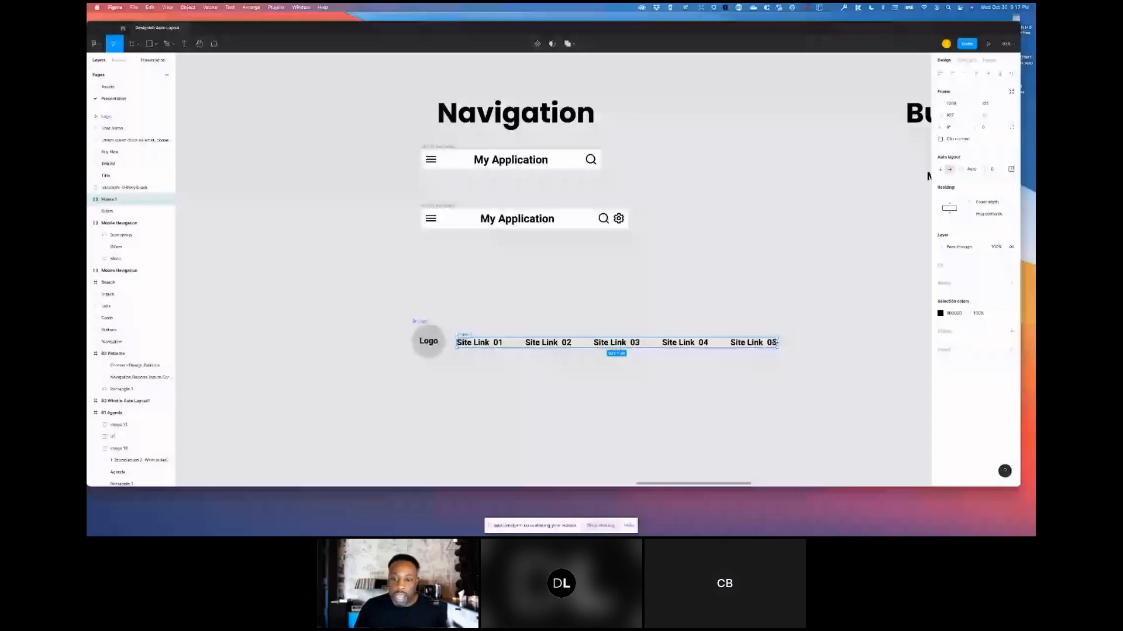
drag(778, 343, 731, 344)
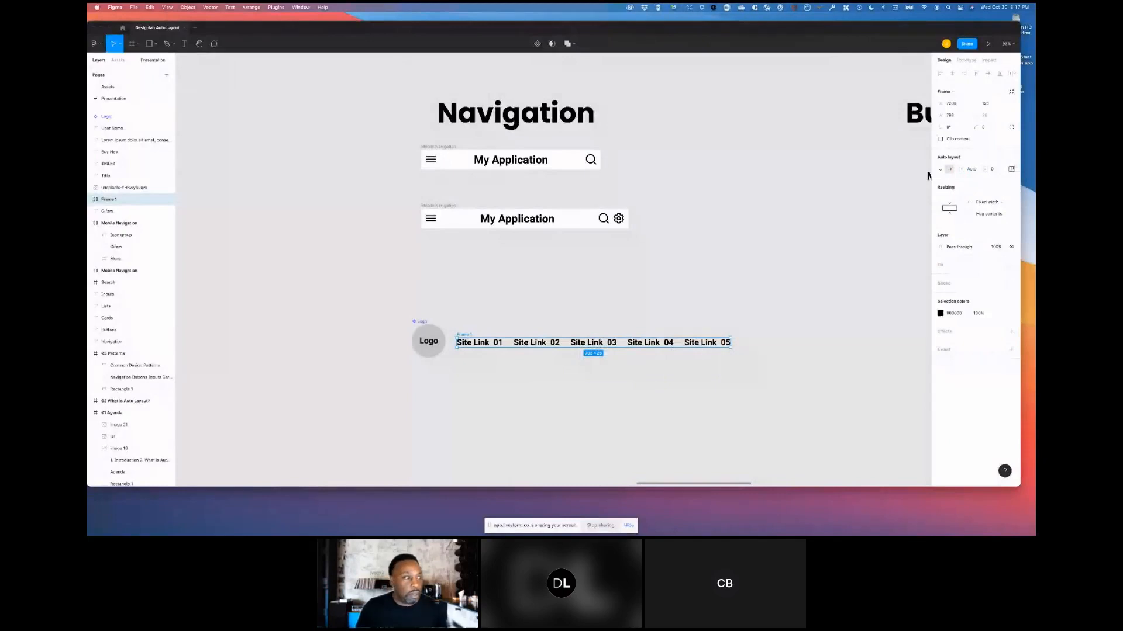
drag(731, 342, 760, 343)
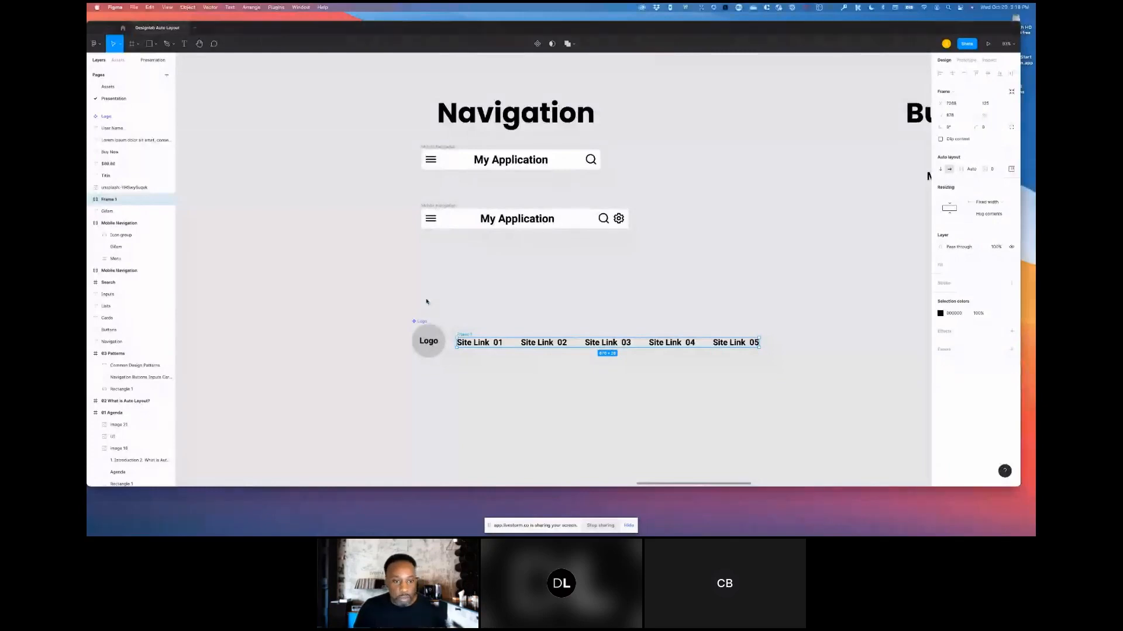
- Nudge the site links frame slightly and rename it Links
drag(482, 342, 487, 338)
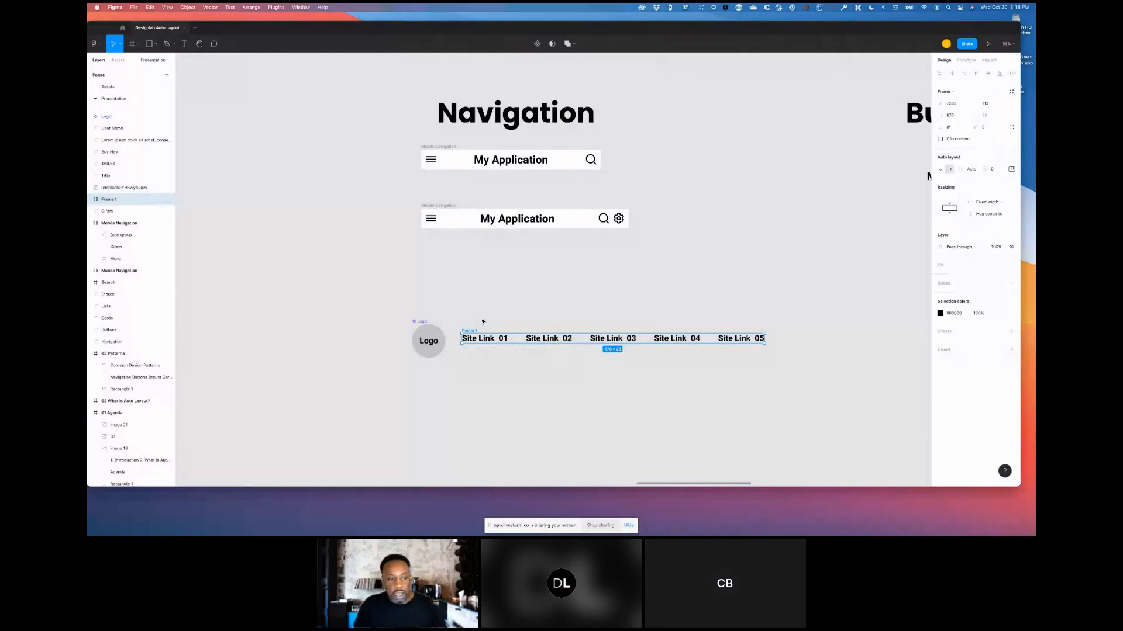
double_click(108, 200)
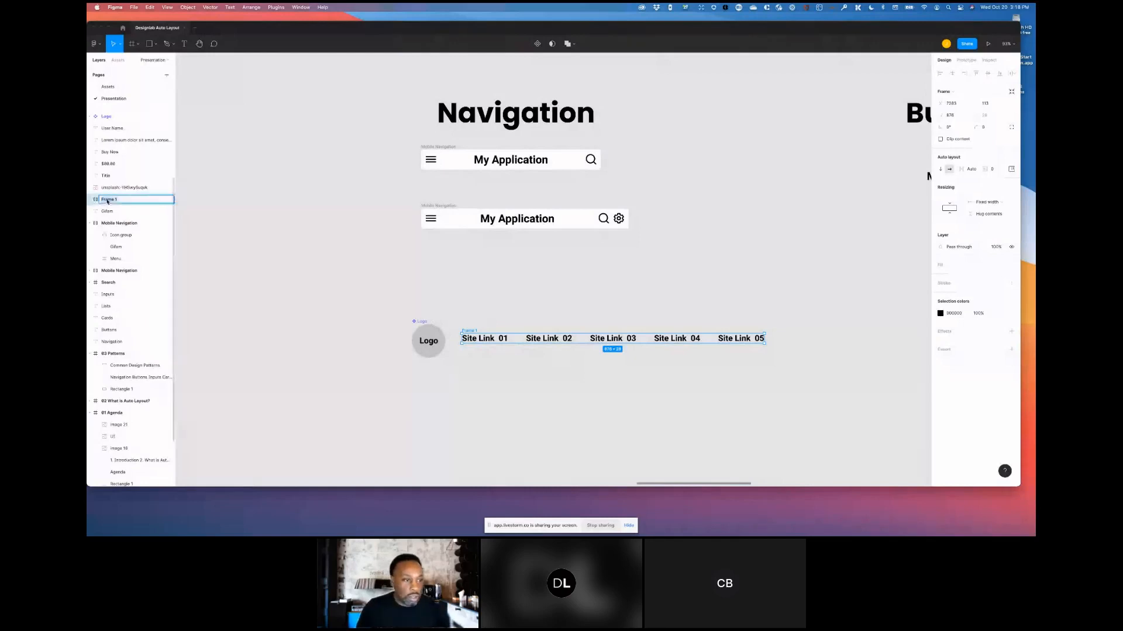
text(na)
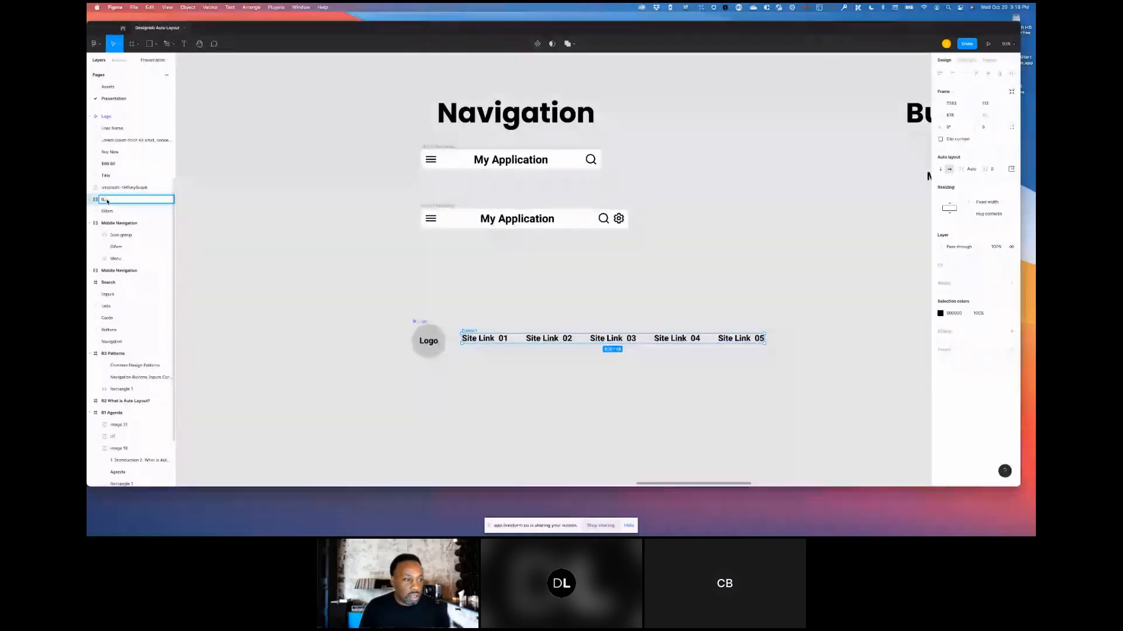
text(Links)
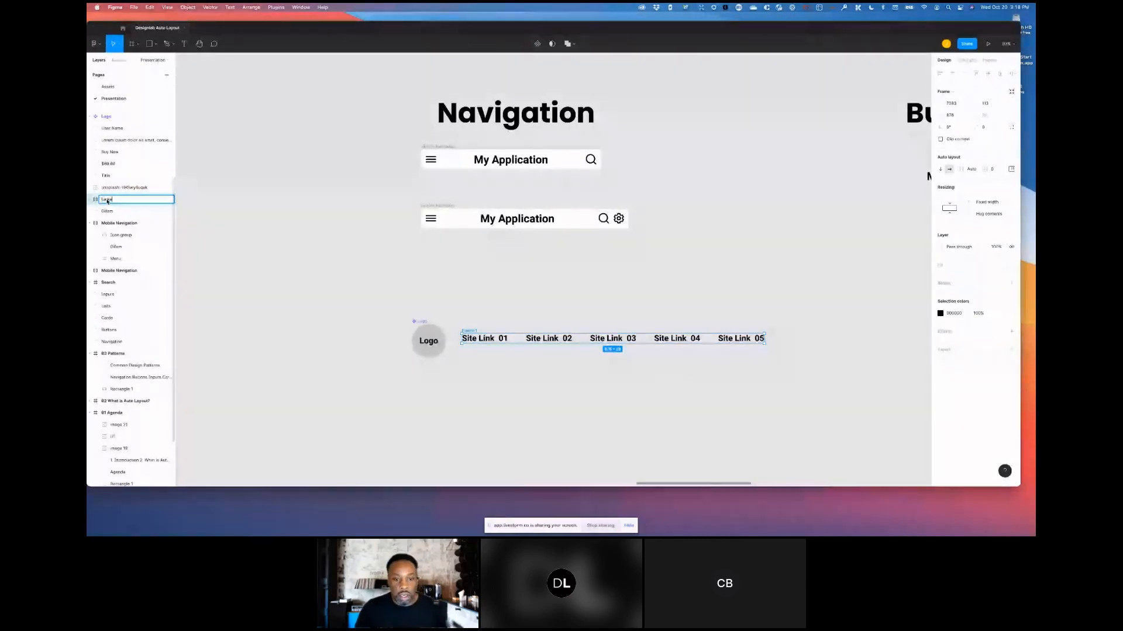
key(Return)
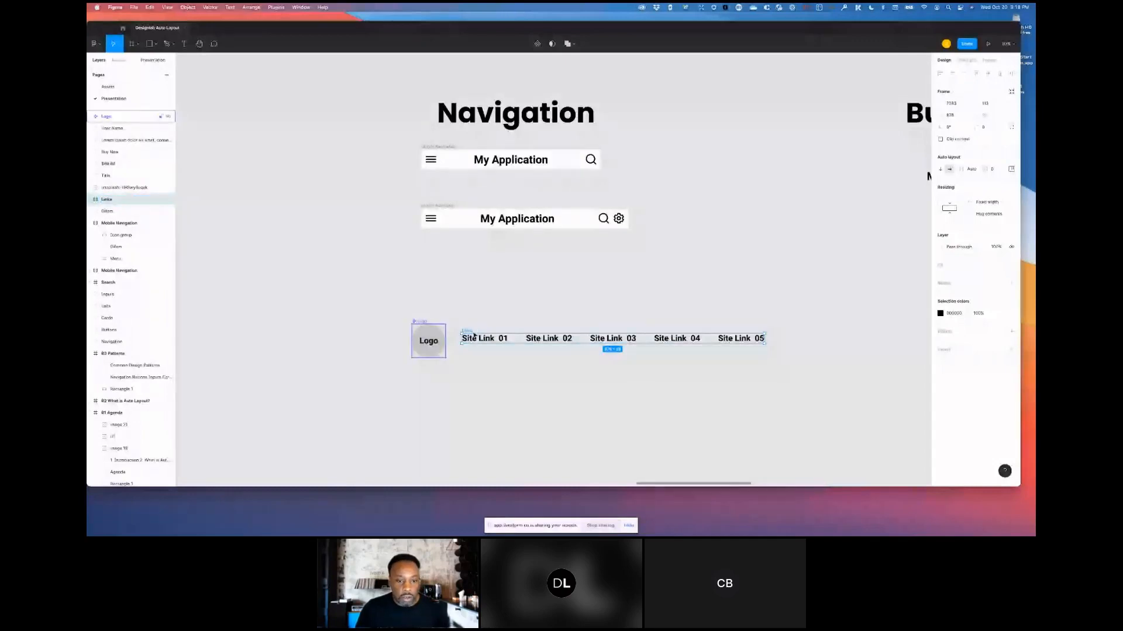
- Wrap the logo and Links frame together in a new auto layout frame with items centered vertically
shift+click(434, 339)
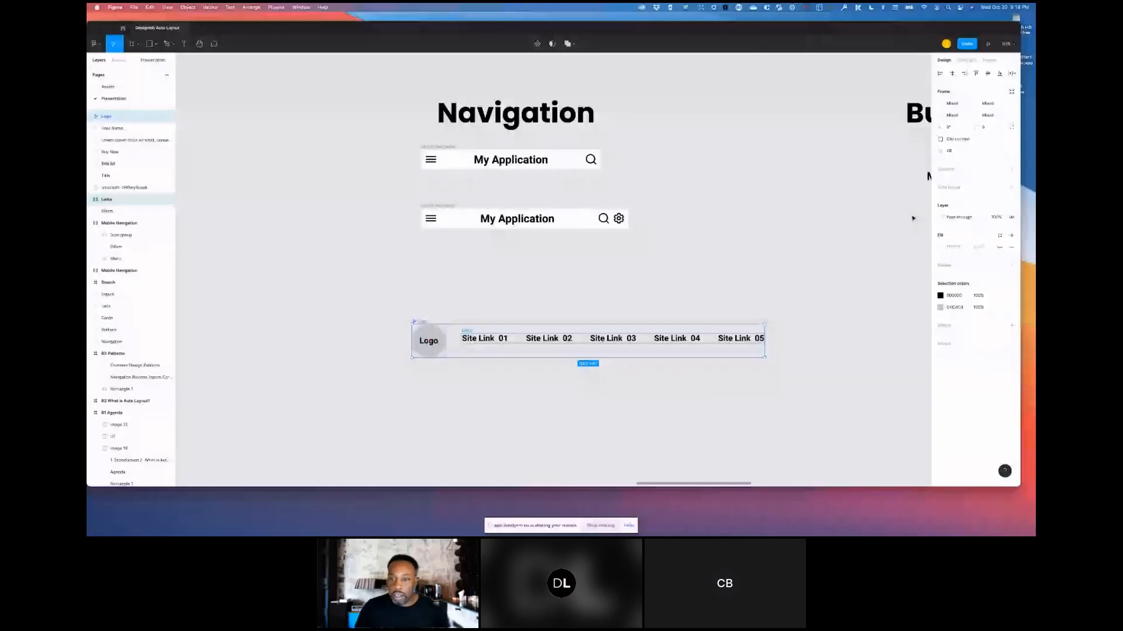
click(1011, 187)
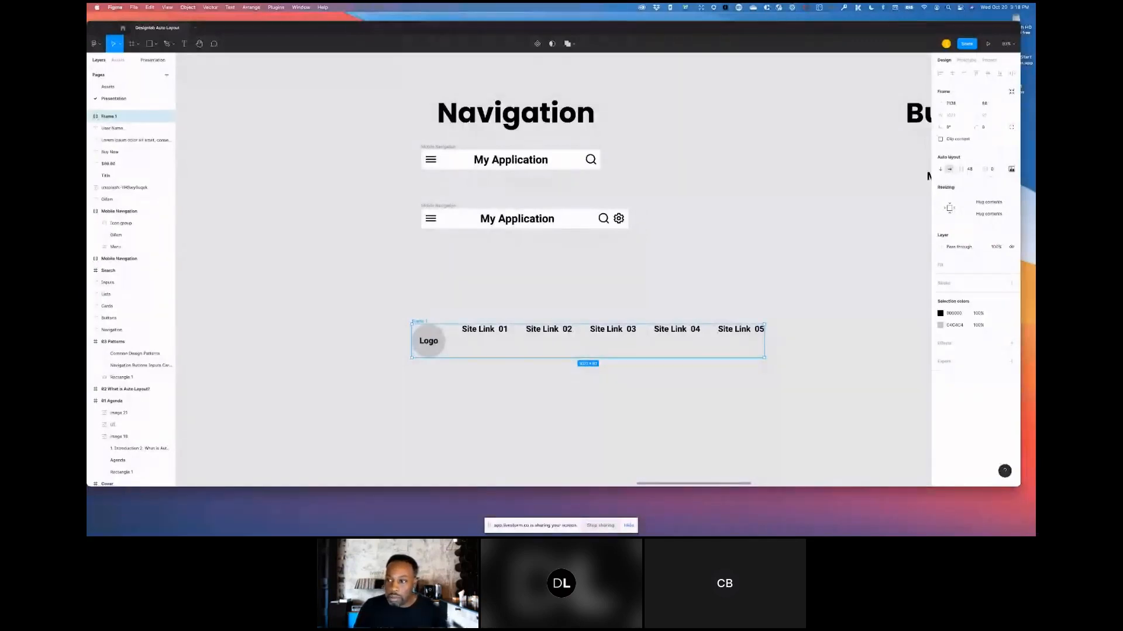
click(1012, 170)
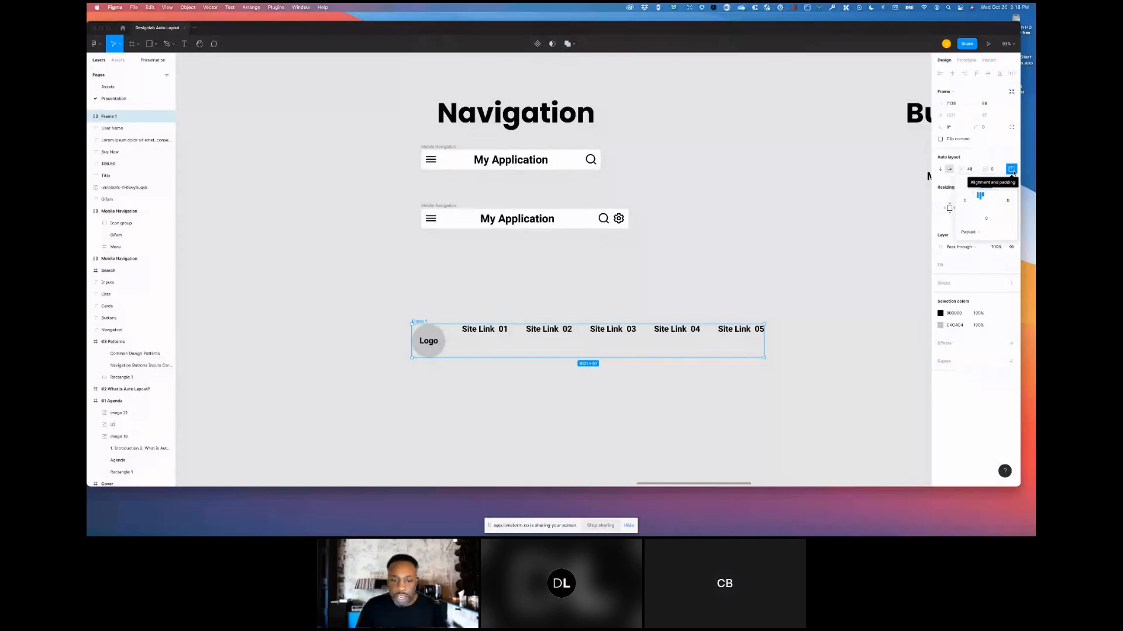
click(981, 202)
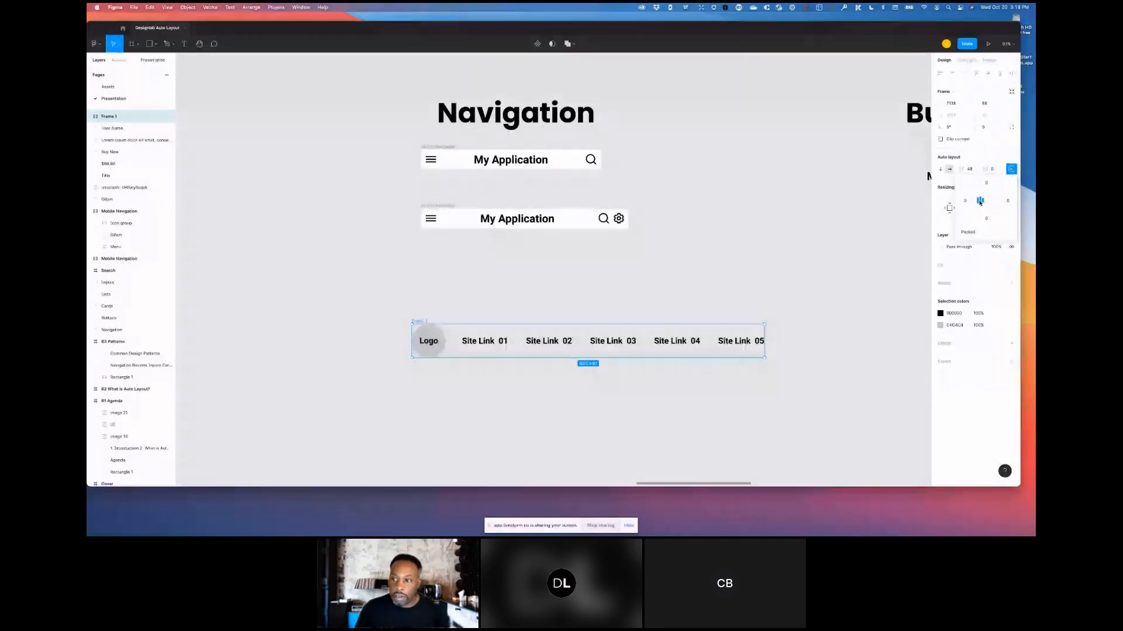
- Set the outer frame's item spacing to Auto and widen it so the links spread out from the logo
click(973, 171)
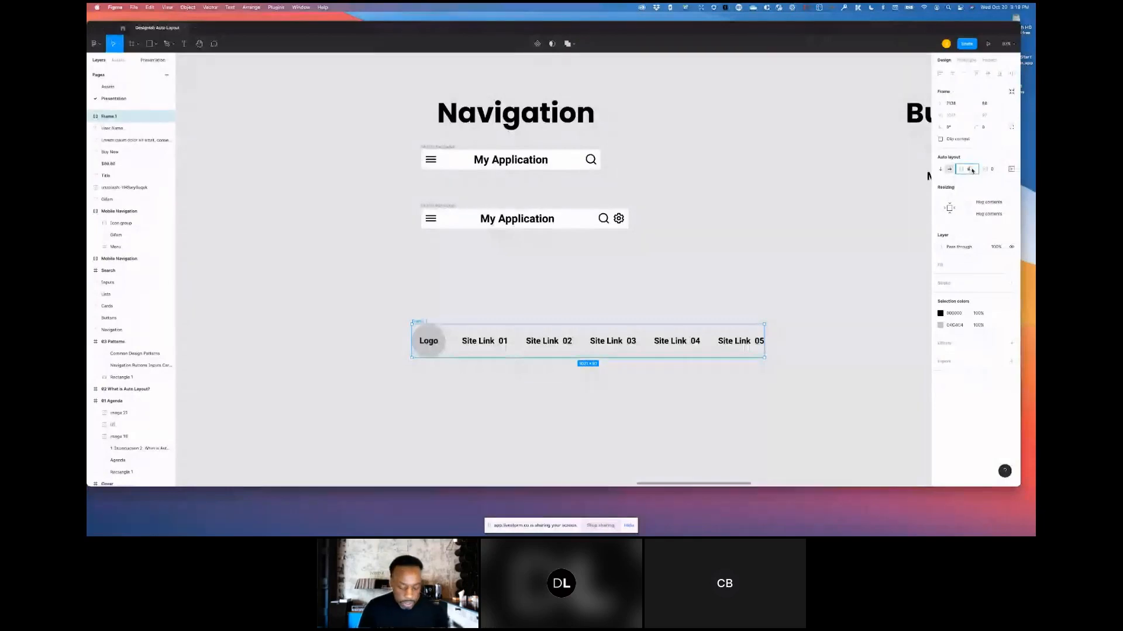
text(auto)
key(Return)
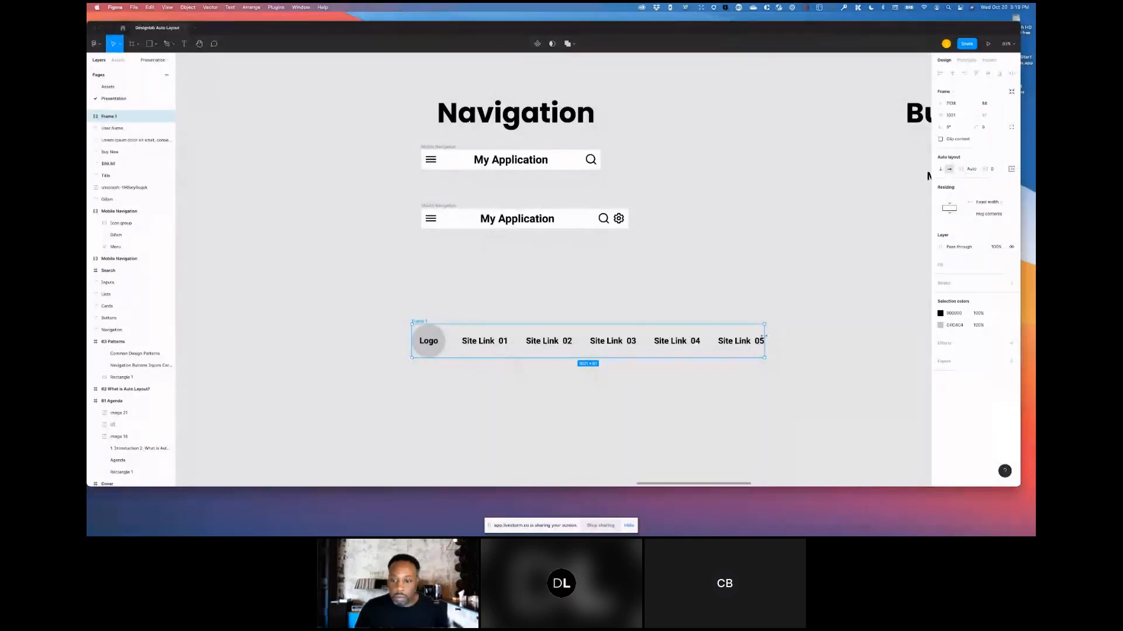
drag(764, 337, 800, 345)
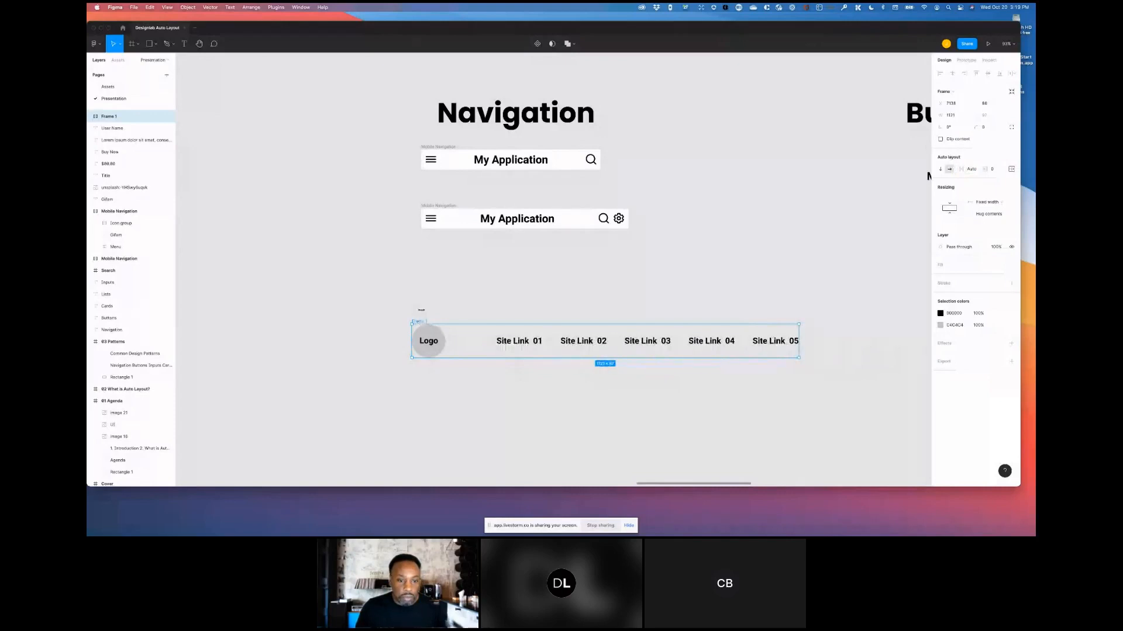
click(436, 293)
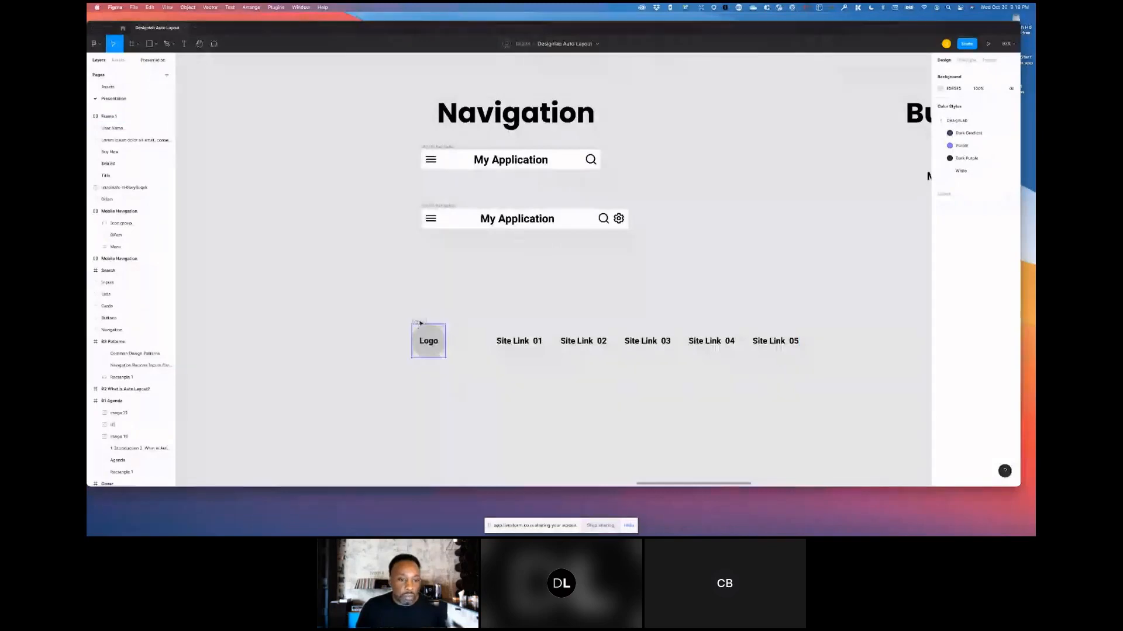
- Rename the outer auto layout frame Desktop Navigation
click(106, 116)
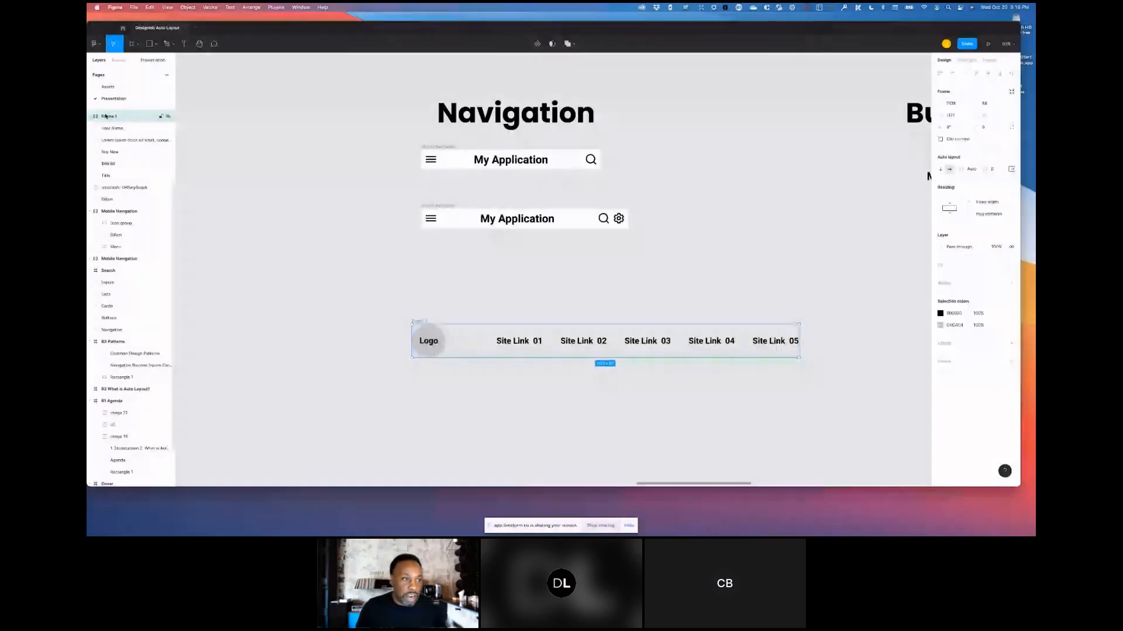
double_click(106, 117)
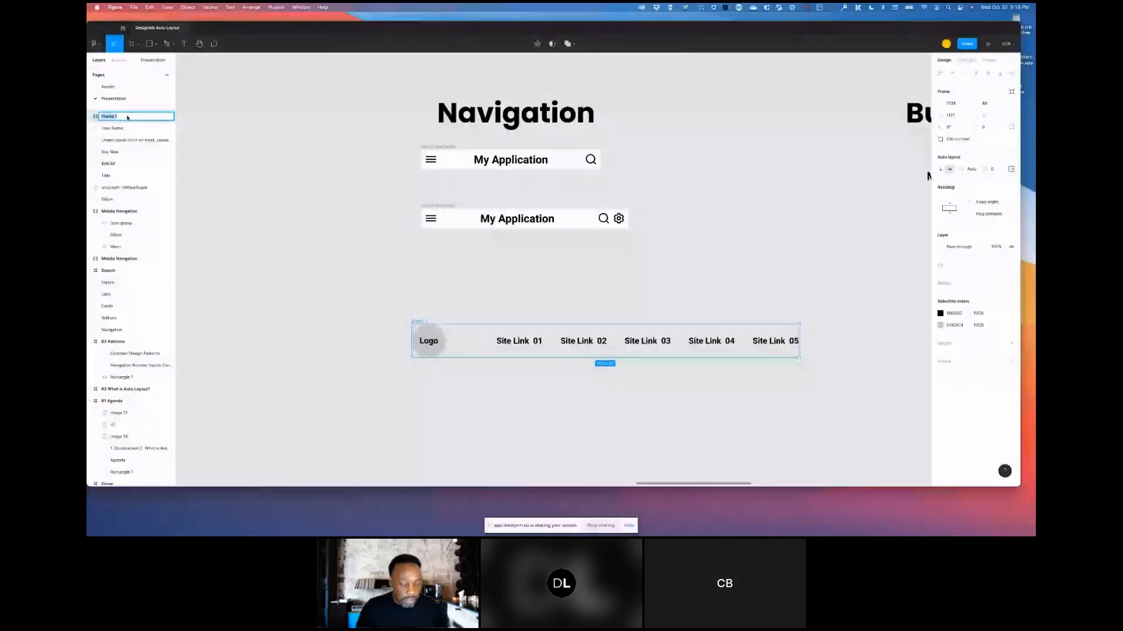
text(Nav)
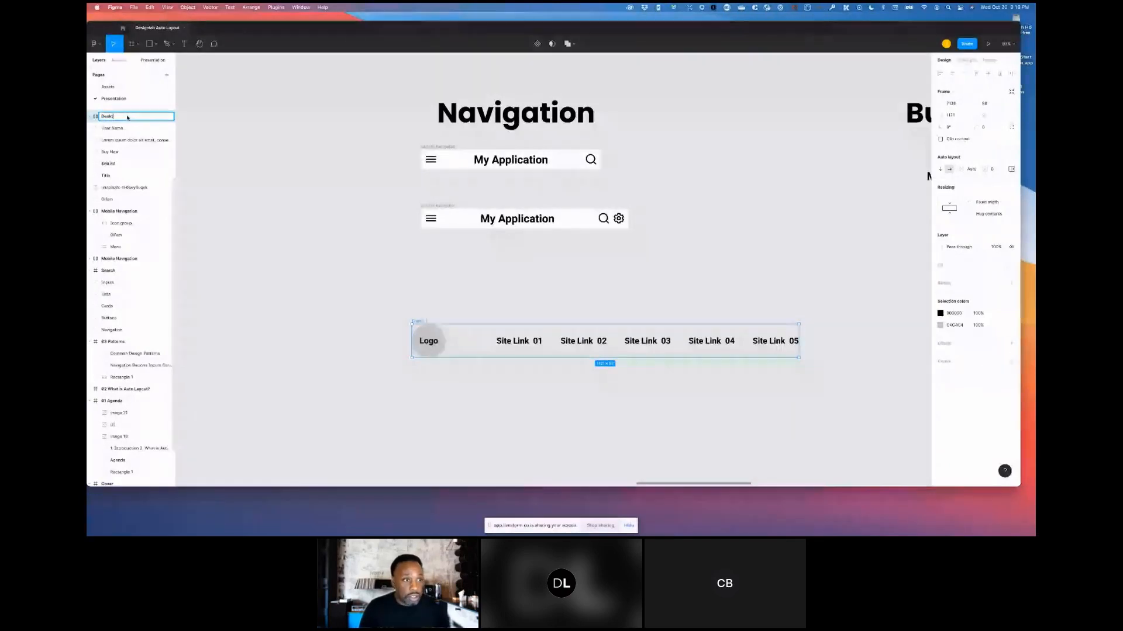
text(op N)
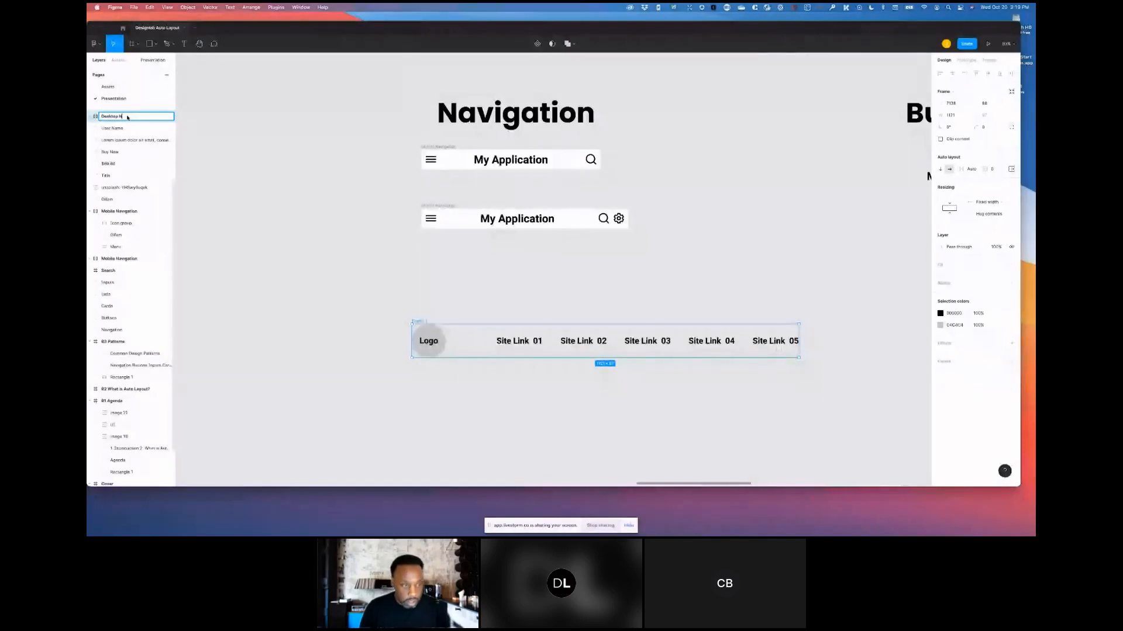
text(av)
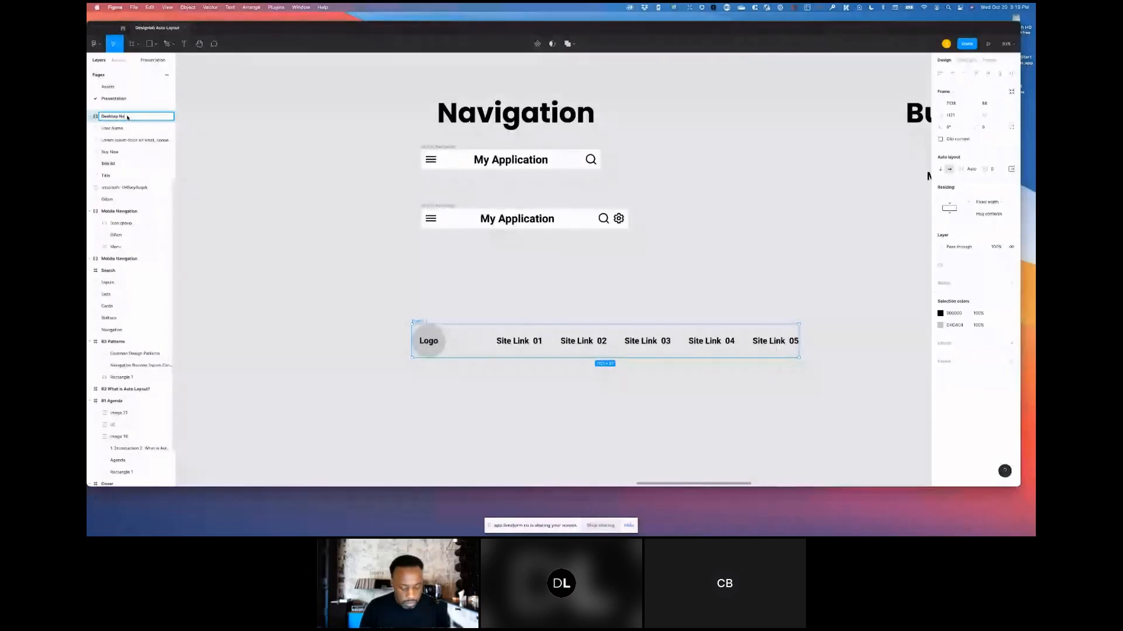
text(igation)
key(Return)
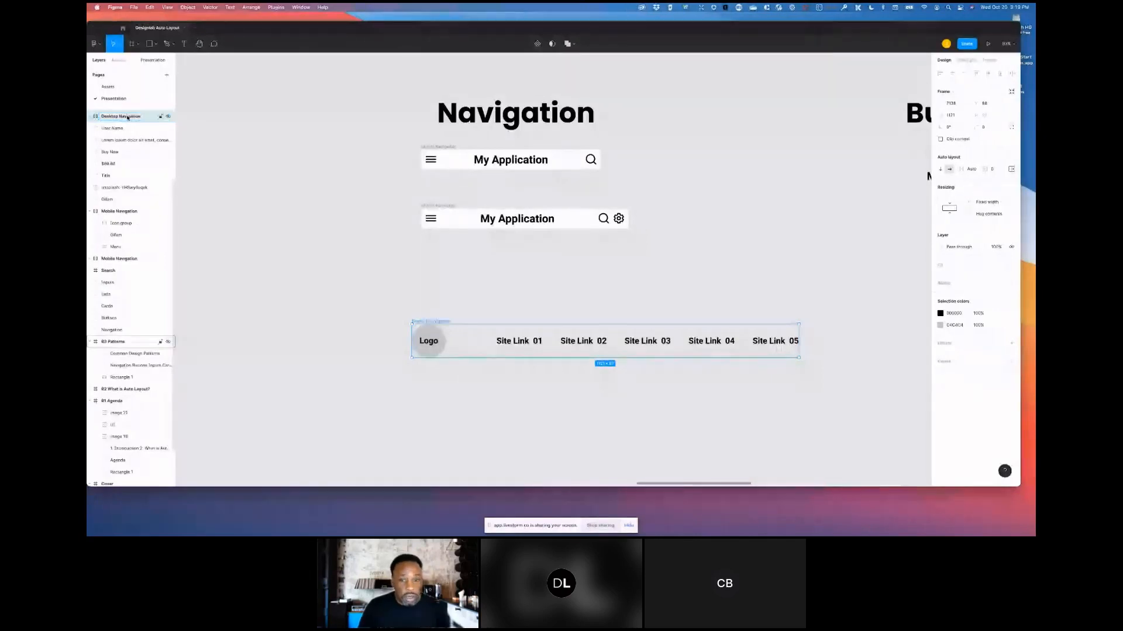
- Add a white fill to the Desktop Navigation frame and set its padding to 16
drag(127, 118, 1010, 264)
click(1012, 265)
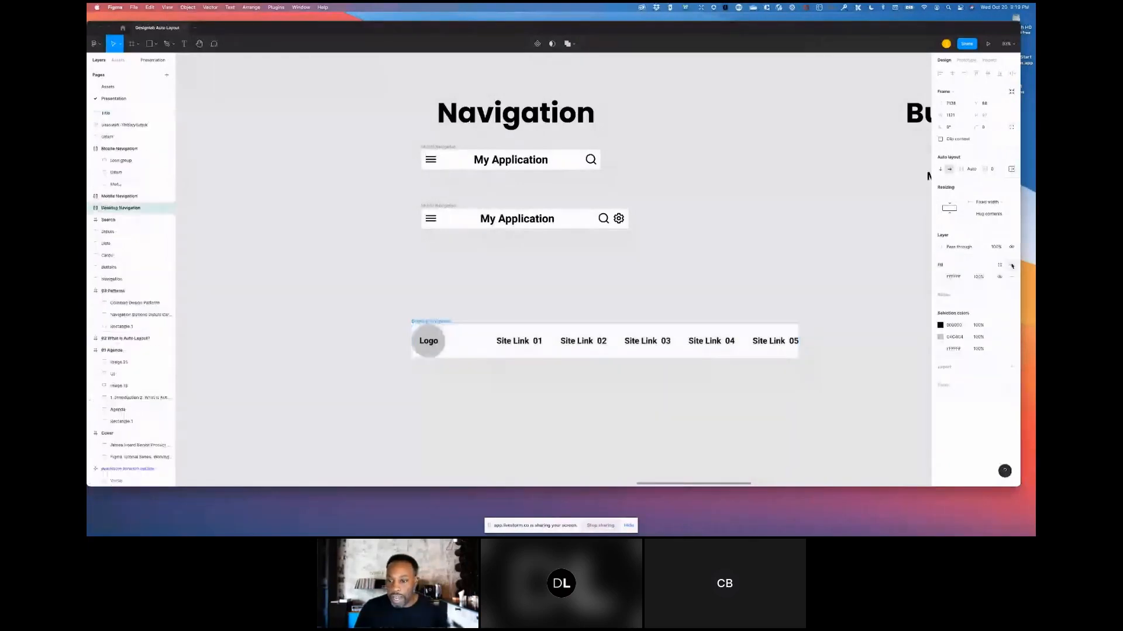
click(994, 171)
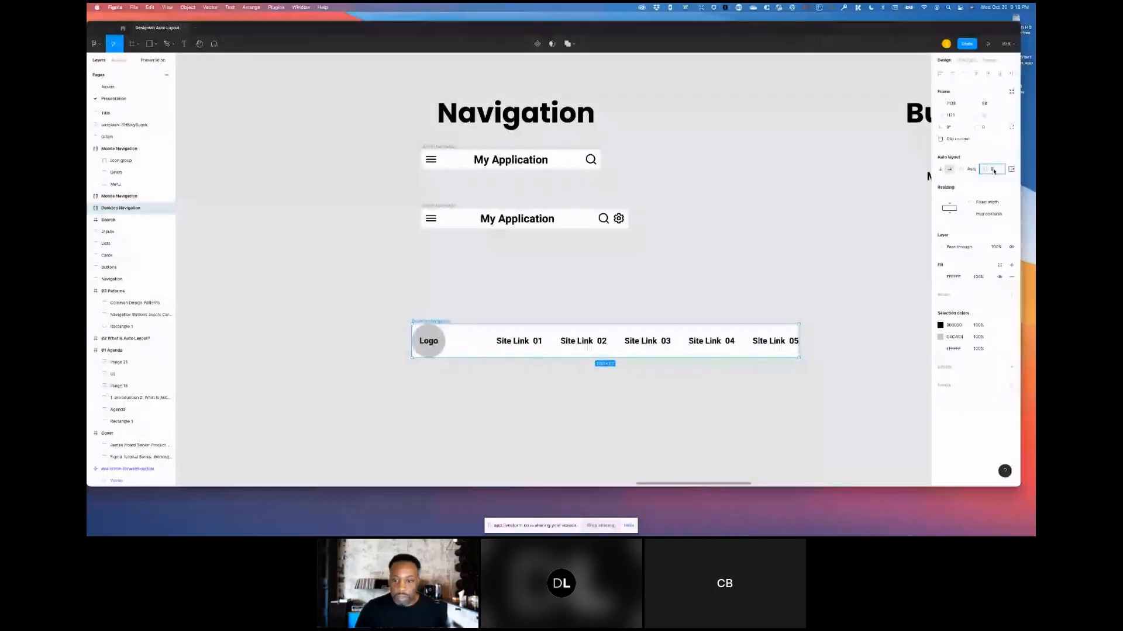
text(16)
key(Return)
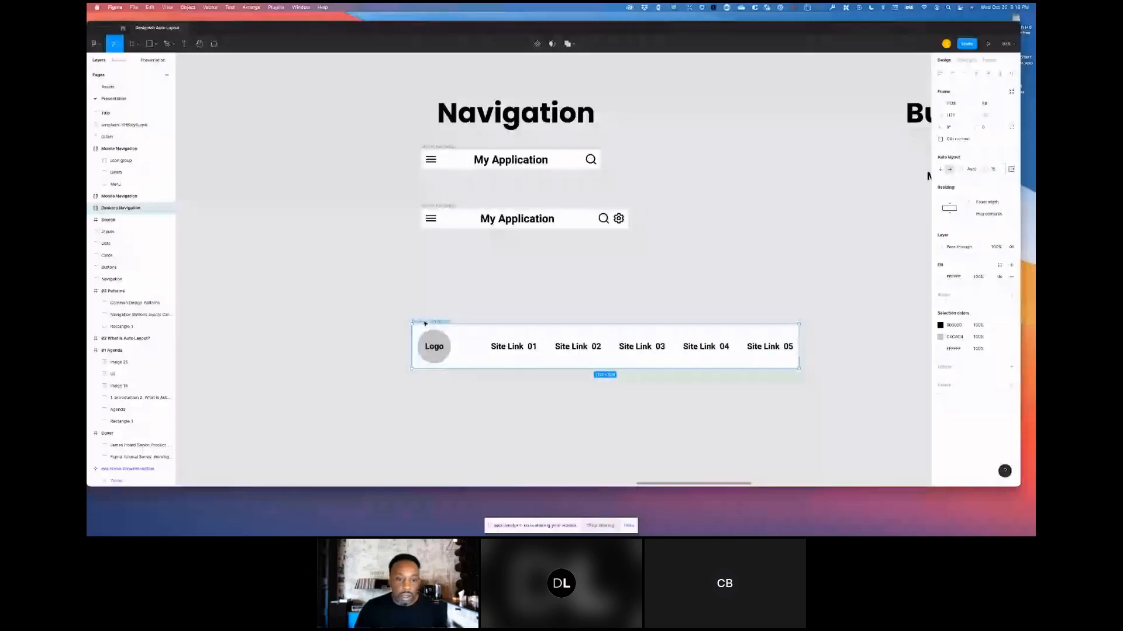
- Move the Desktop Navigation frame up beneath the two mobile navigation headers
drag(424, 323, 435, 271)
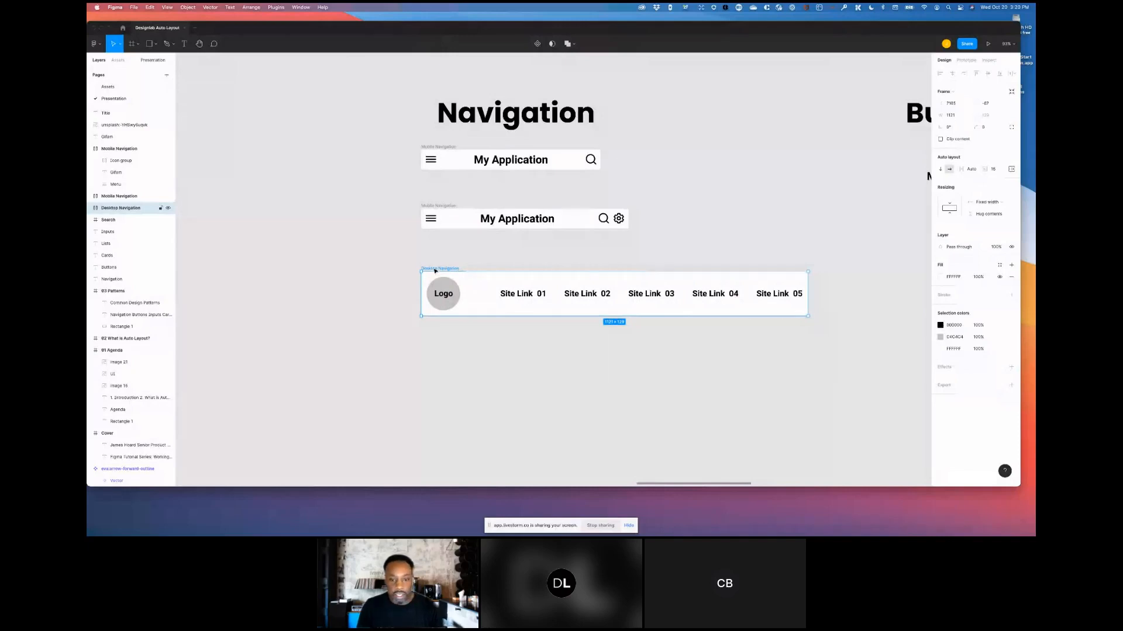
- Try top and bottom vertical alignment for the Desktop Navigation's items, settling back on center alignment
click(524, 297)
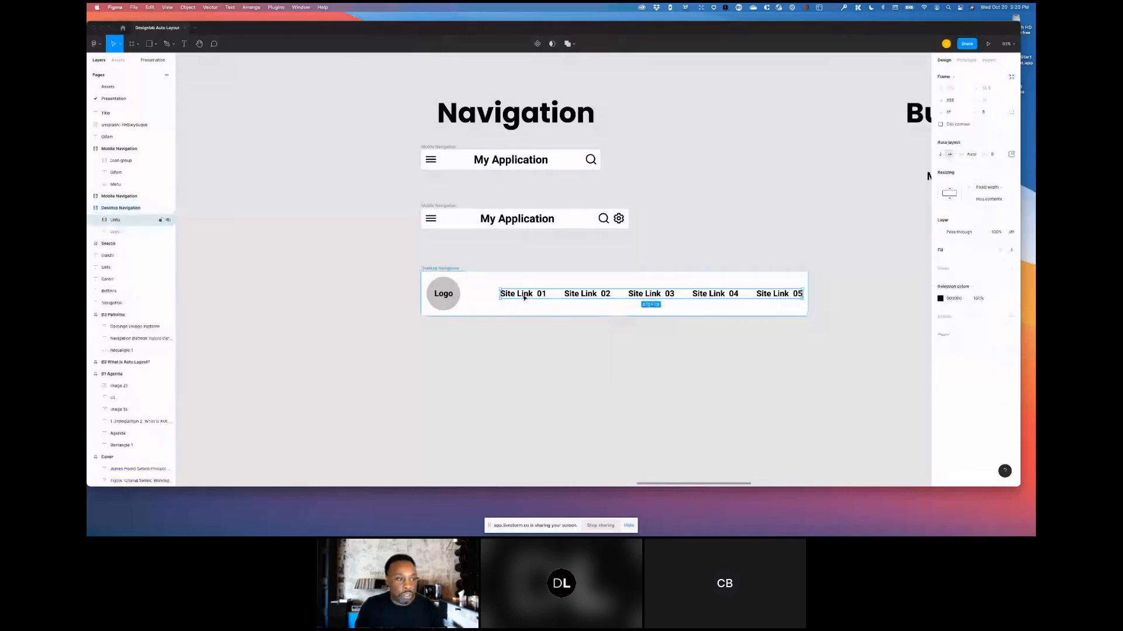
click(125, 209)
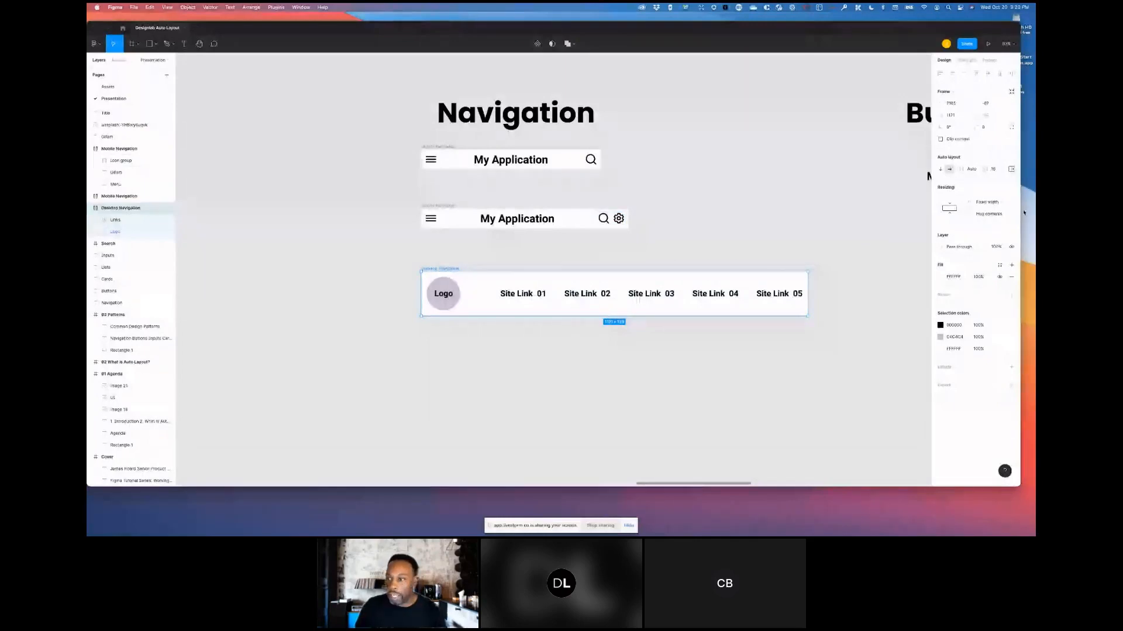
click(1012, 170)
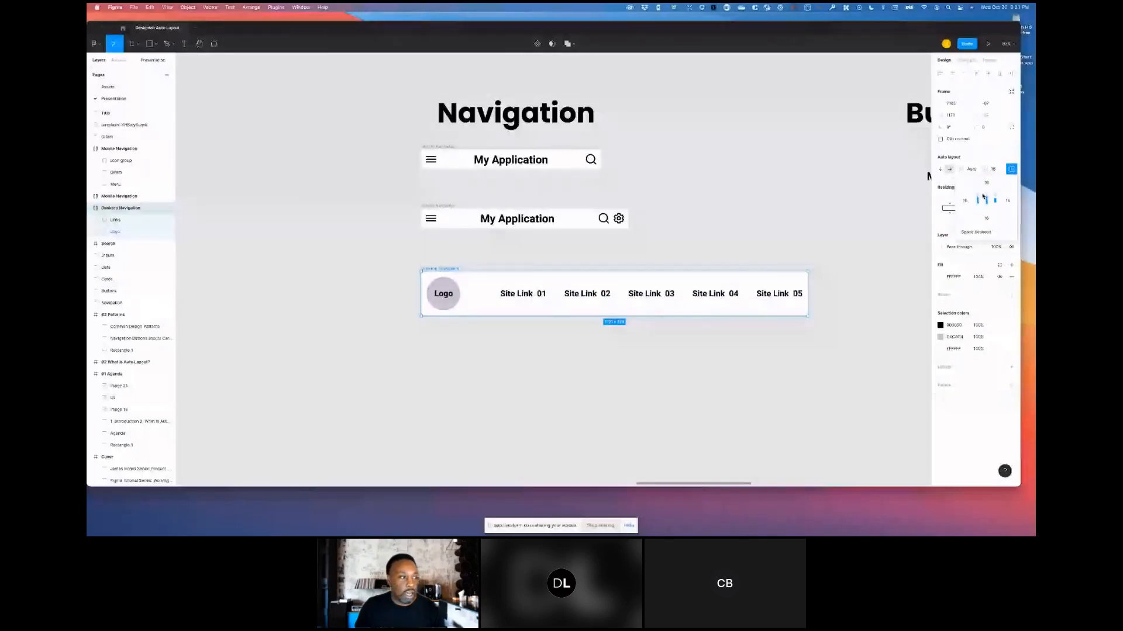
click(983, 197)
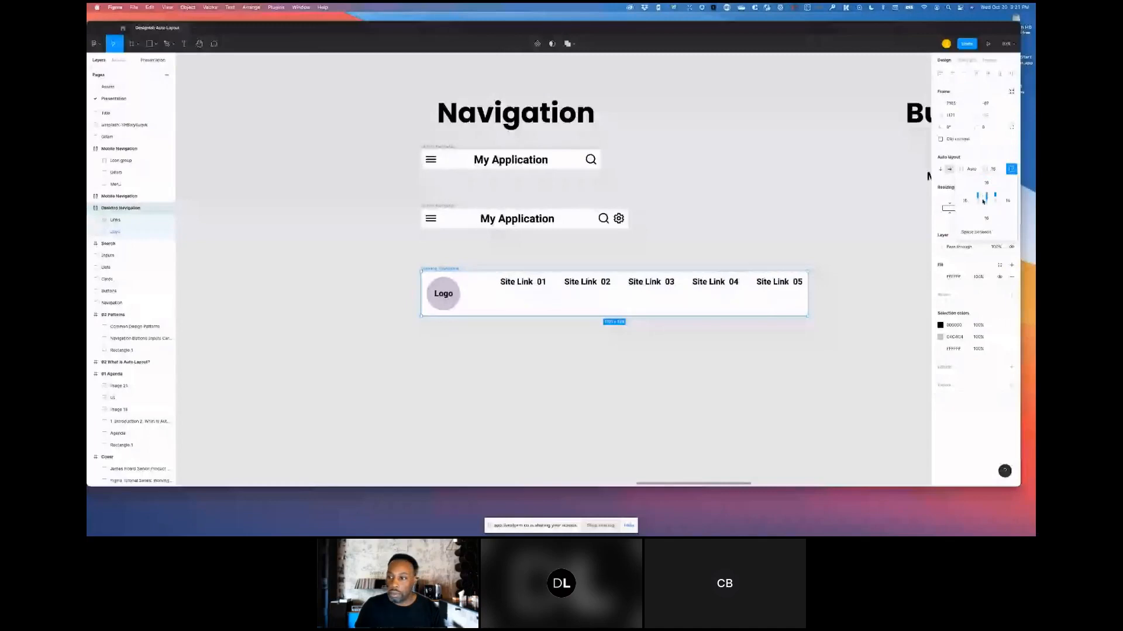
click(983, 202)
click(983, 208)
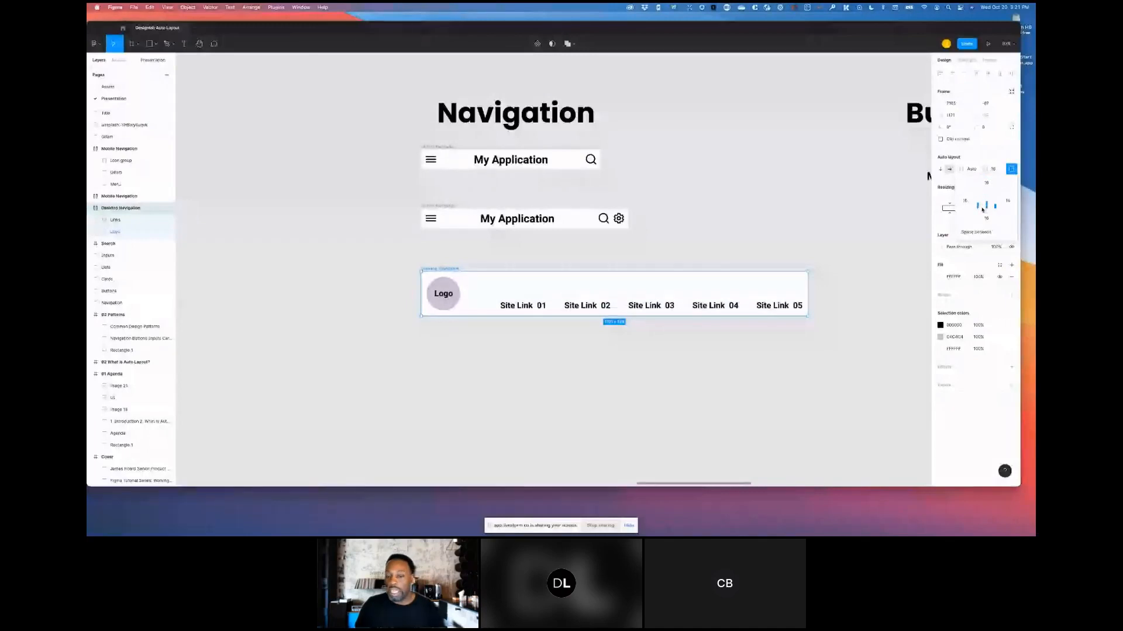
click(984, 202)
click(986, 195)
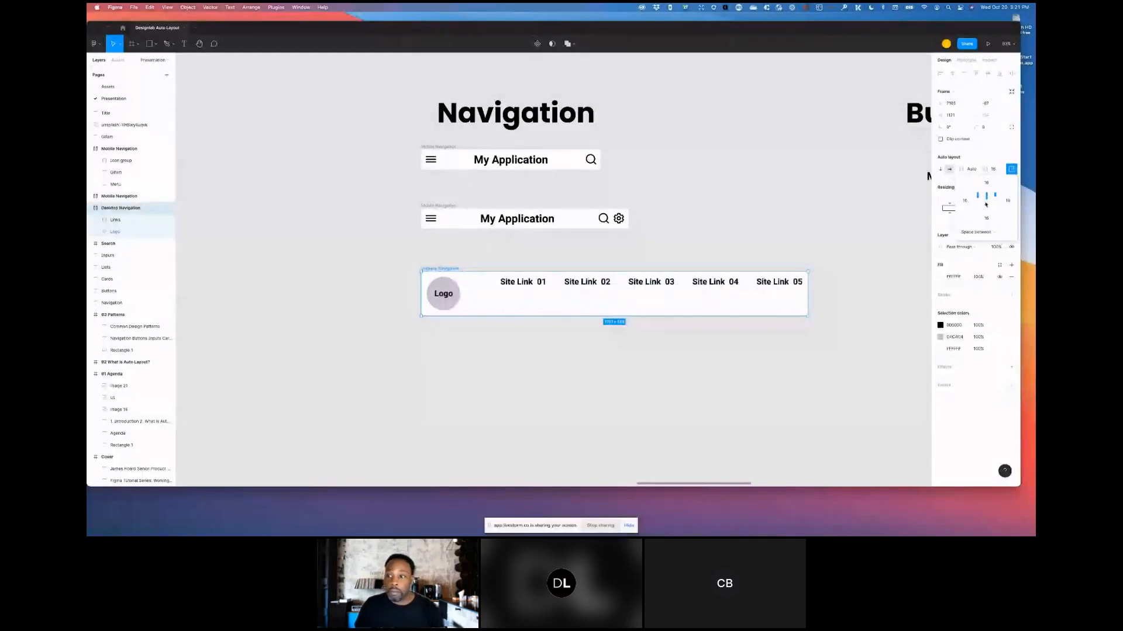
click(986, 202)
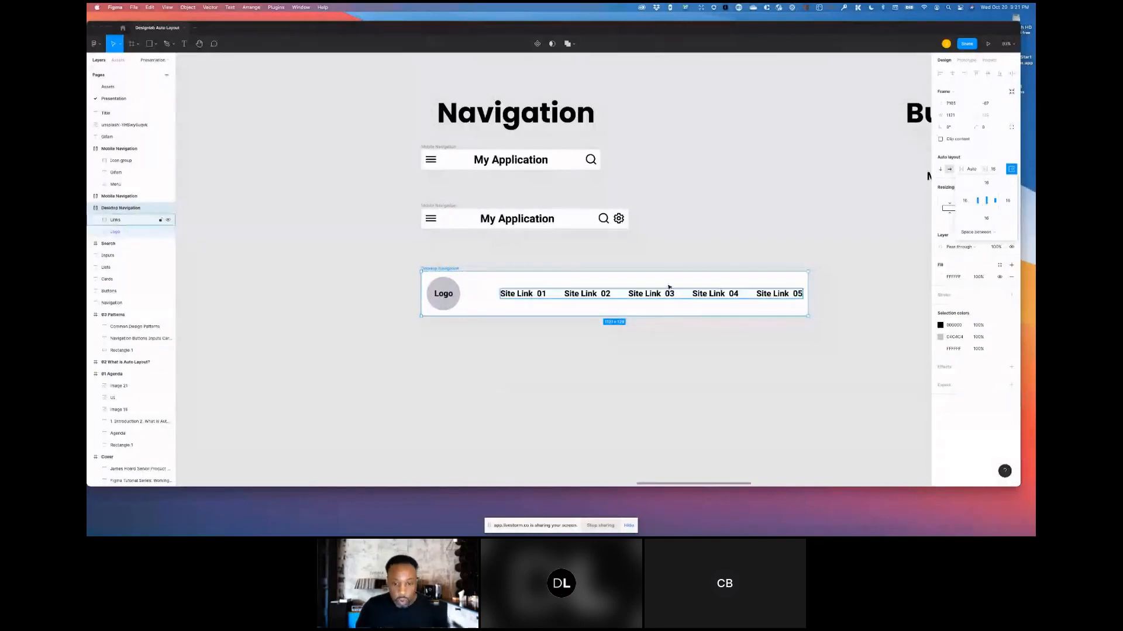
click(774, 236)
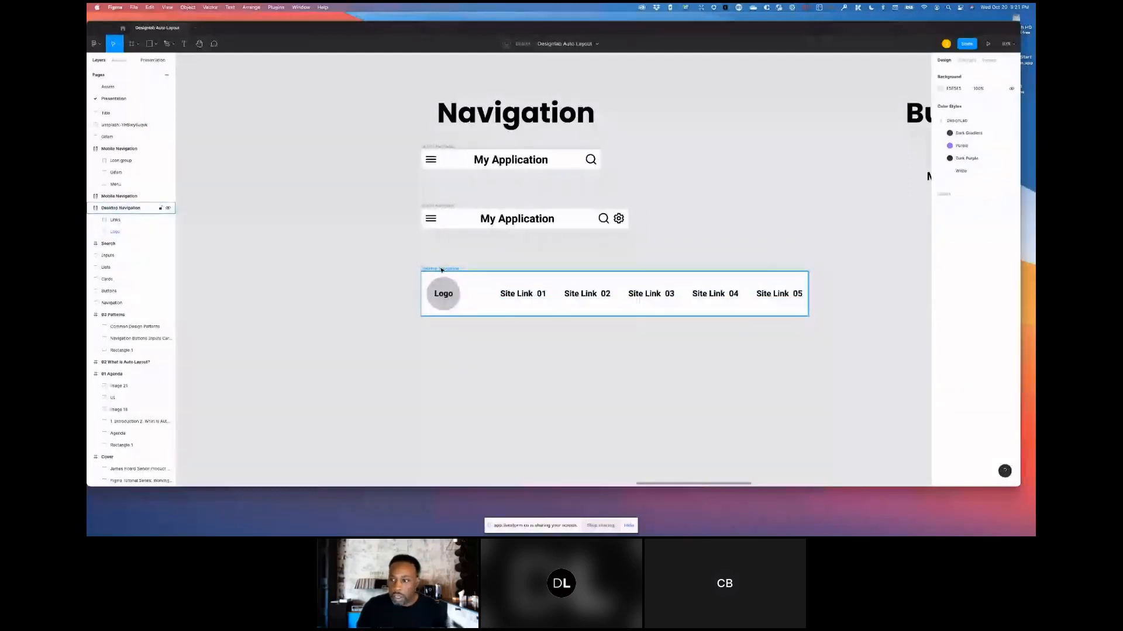
- Remove the Desktop Navigation frame's fill and add it back again
click(441, 270)
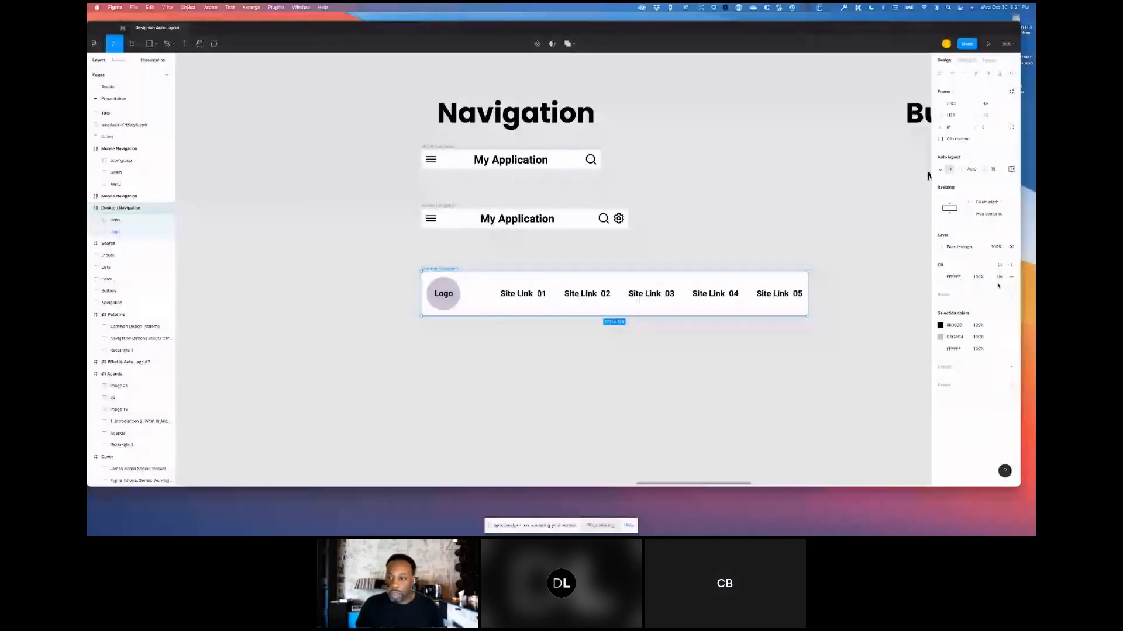
click(1012, 277)
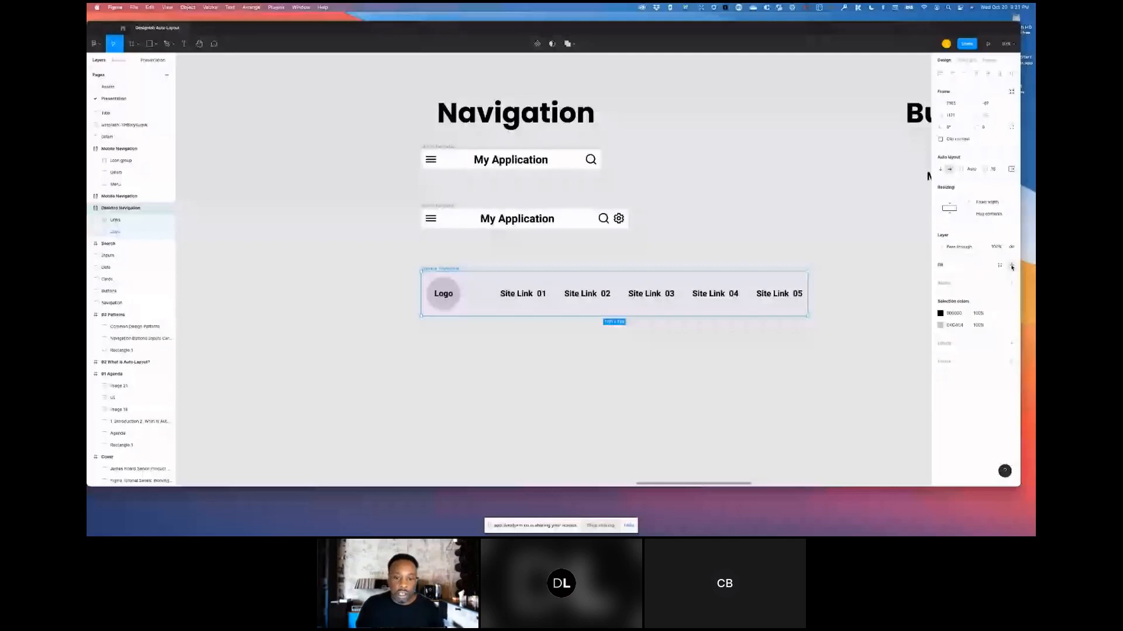
click(1012, 266)
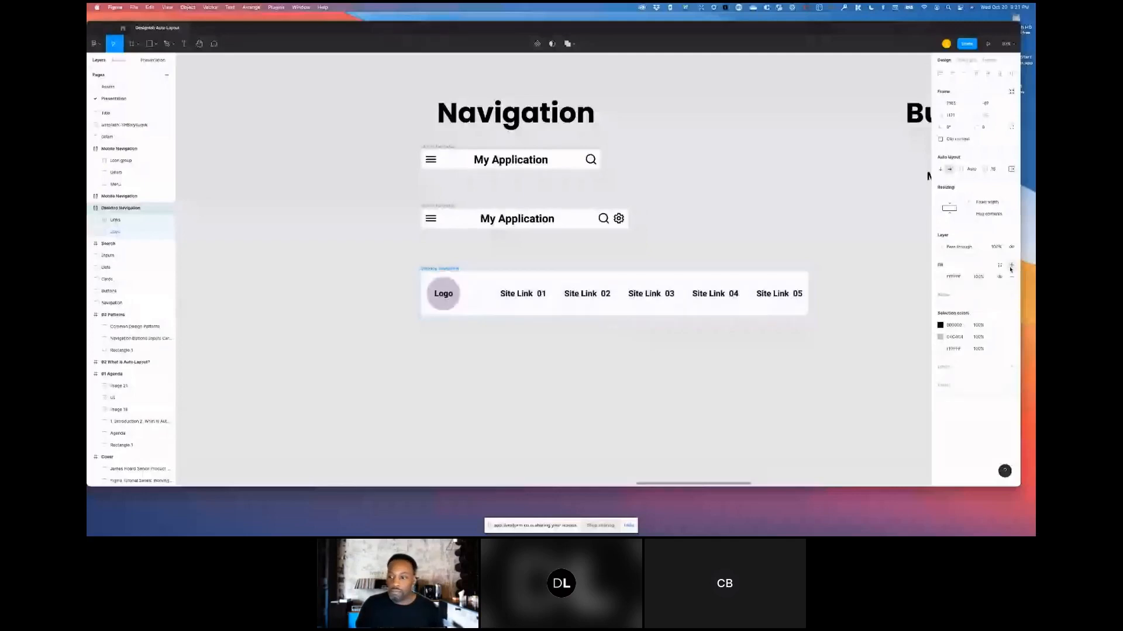
- Try a light pink fill color on the Desktop Navigation frame, then set it back to white
click(942, 278)
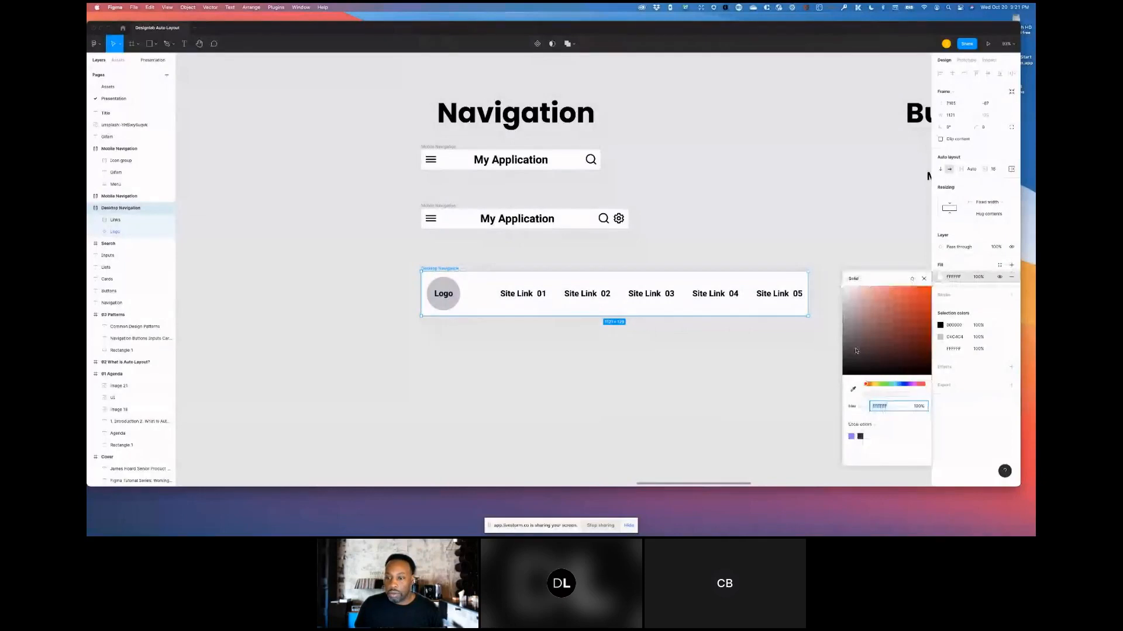
click(848, 287)
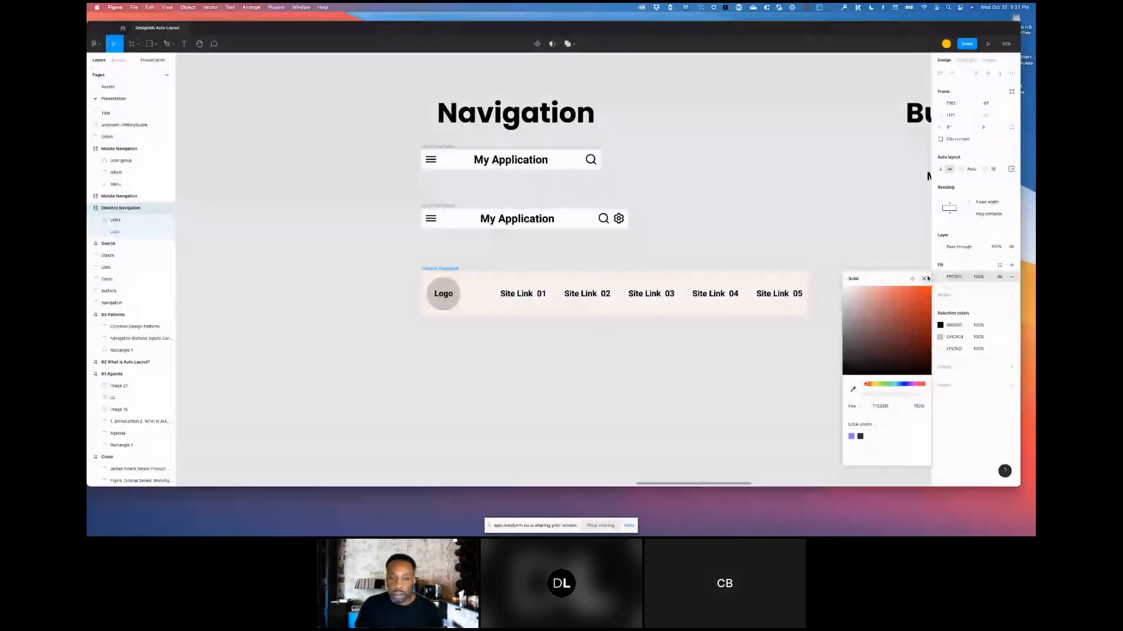
click(923, 279)
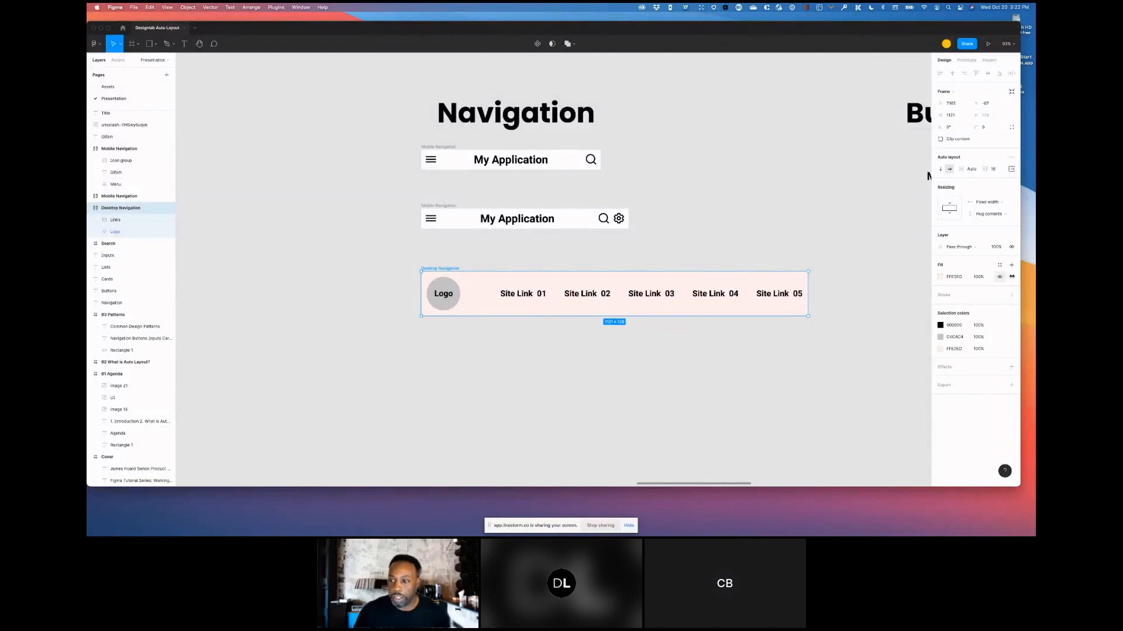
click(940, 276)
drag(854, 293, 844, 287)
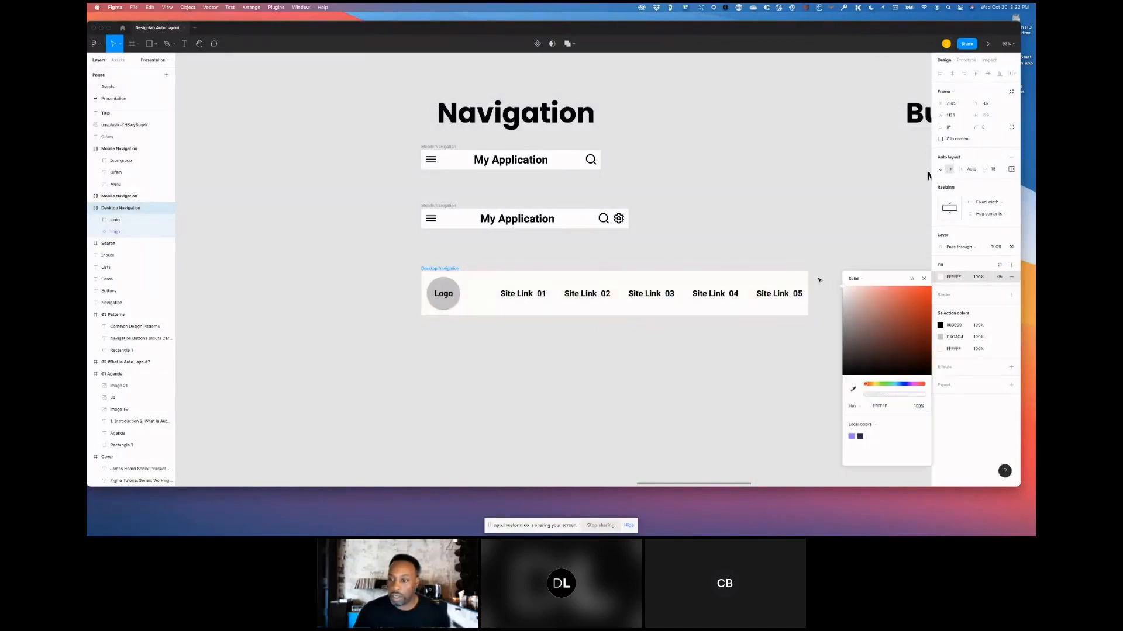
click(740, 234)
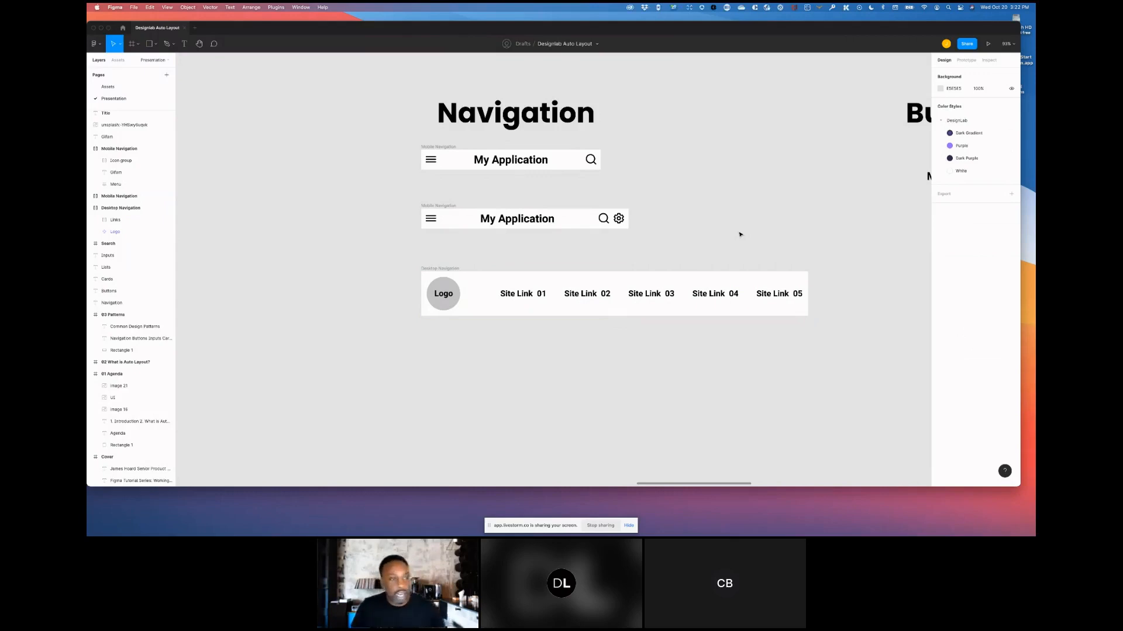
- Duplicate the Site Link 01 text out onto the canvas below the desktop navigation
click(512, 295)
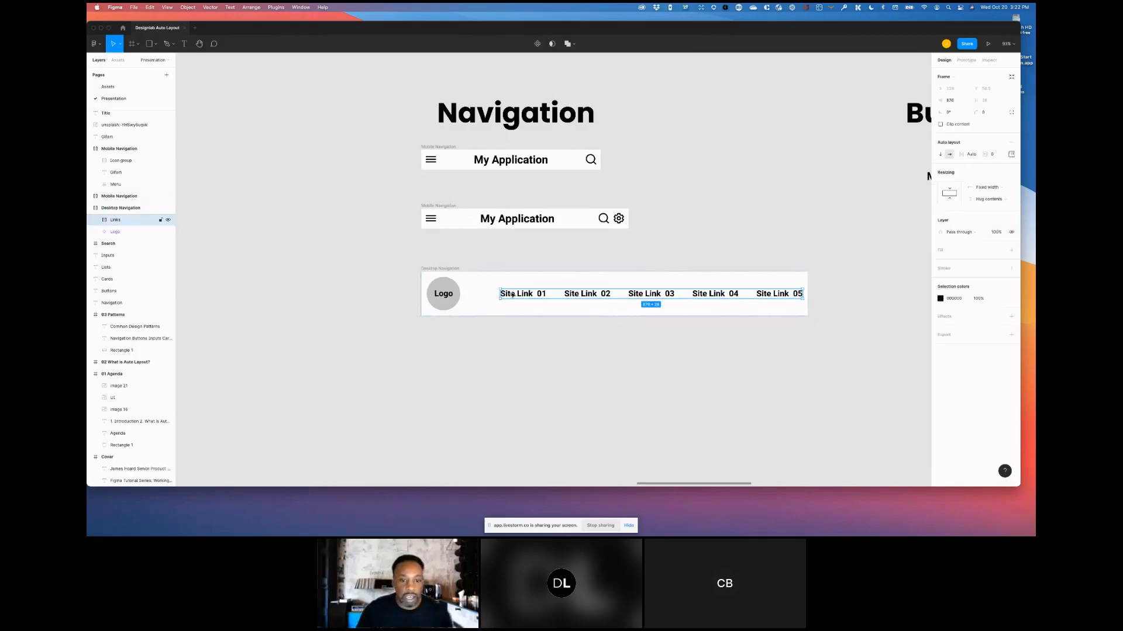
click(512, 295)
double_click(512, 294)
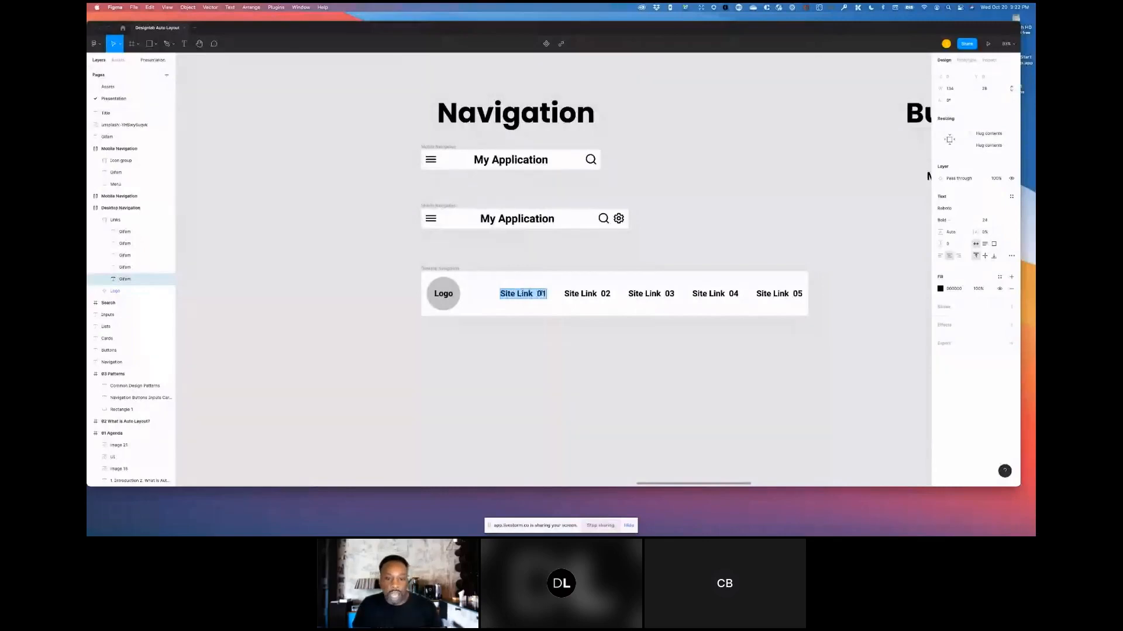
key(Escape)
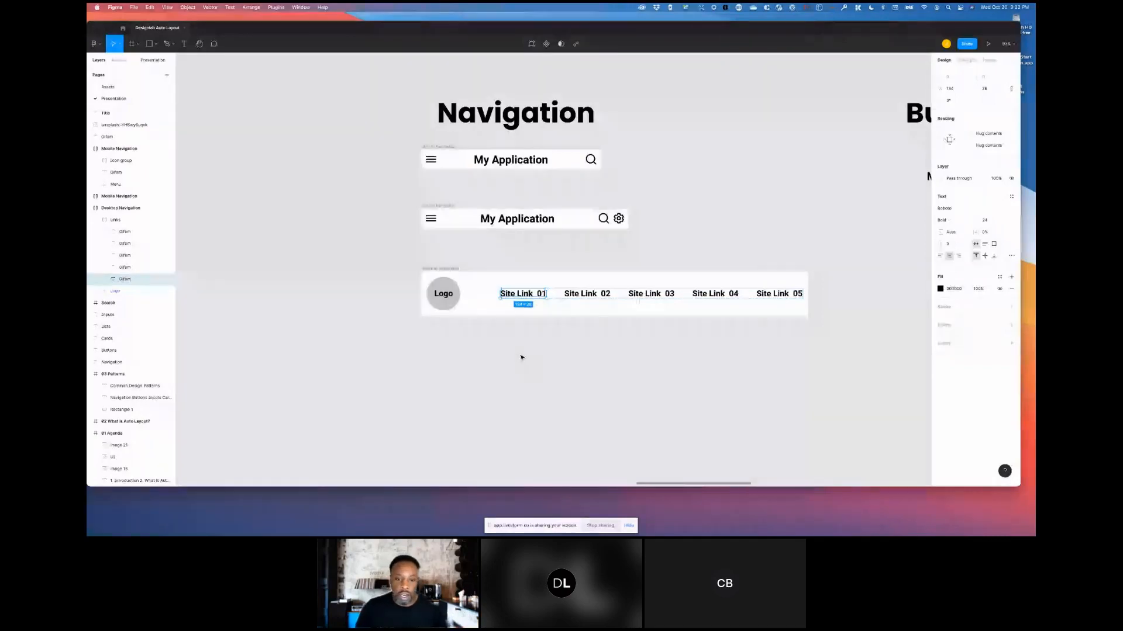
drag(517, 294, 524, 391)
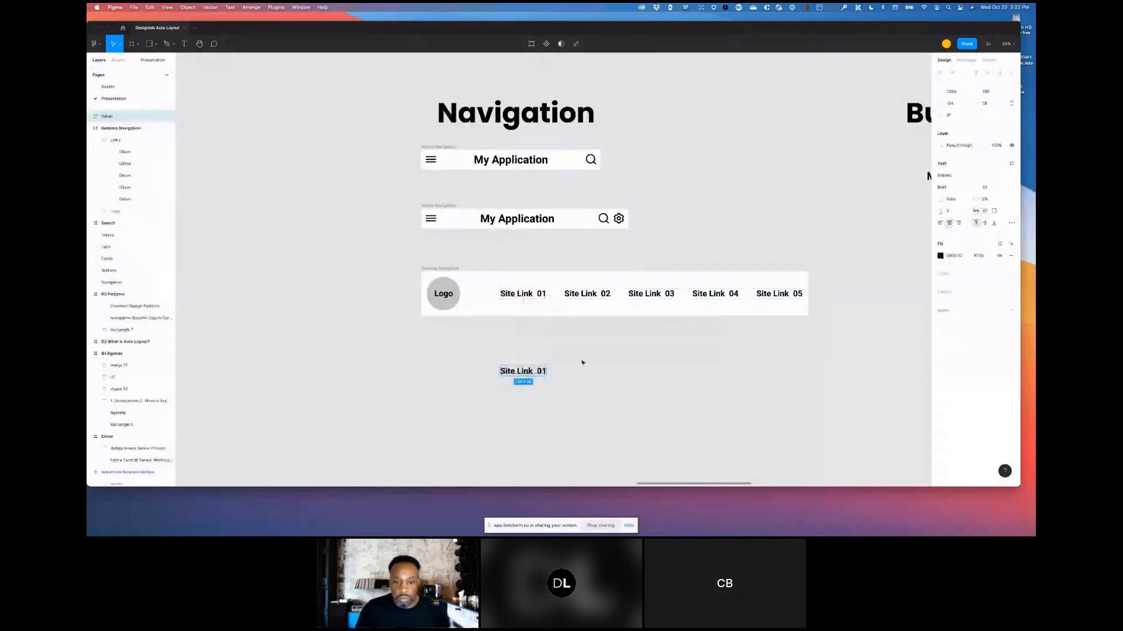
click(562, 364)
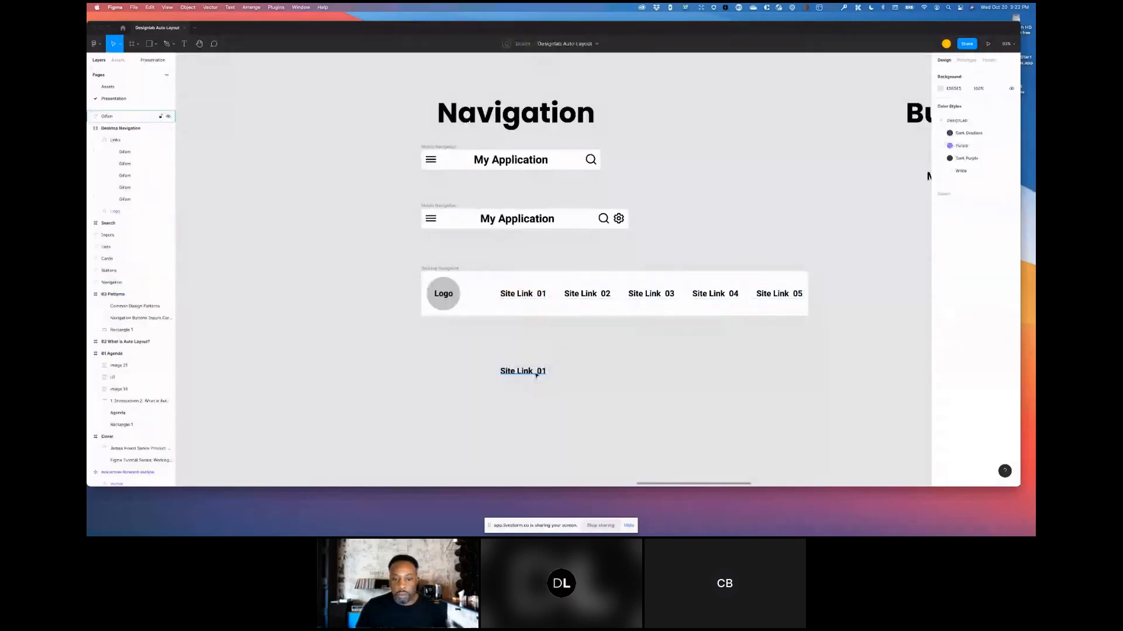
- Set the copied Site Link 01 text's line height to 160%
click(531, 374)
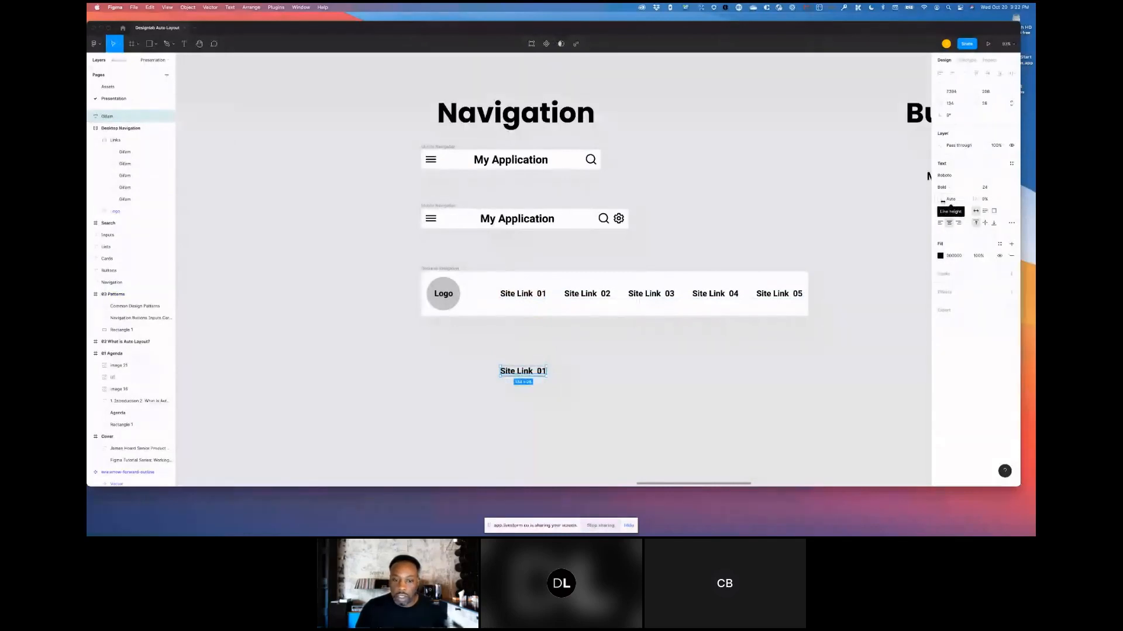
drag(942, 201, 981, 208)
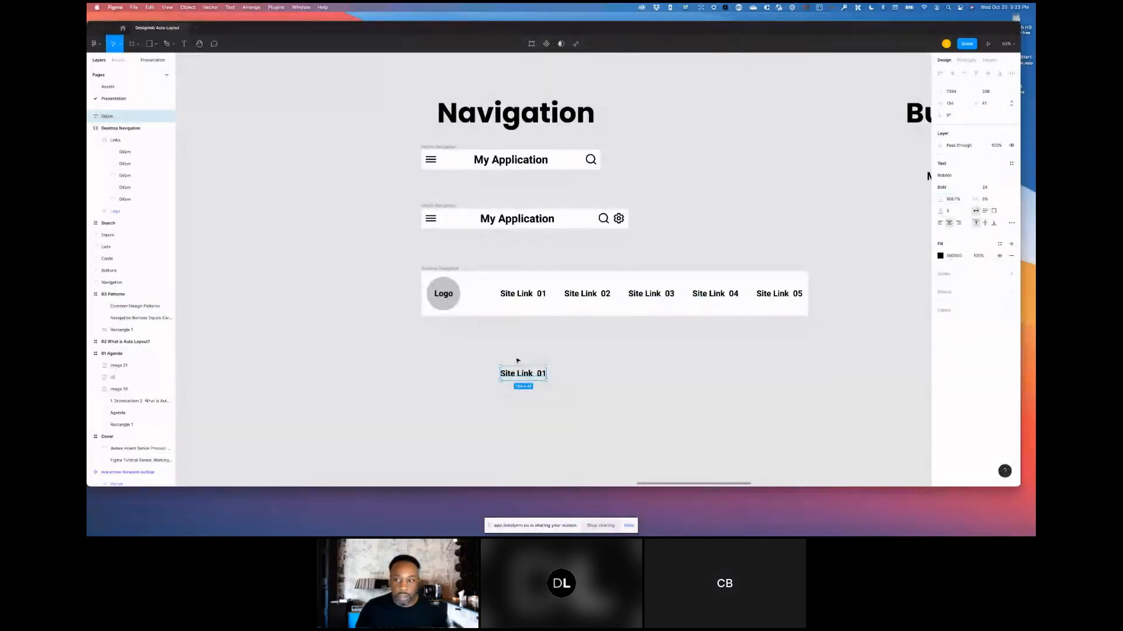
drag(937, 201, 951, 201)
click(950, 201)
text(160%)
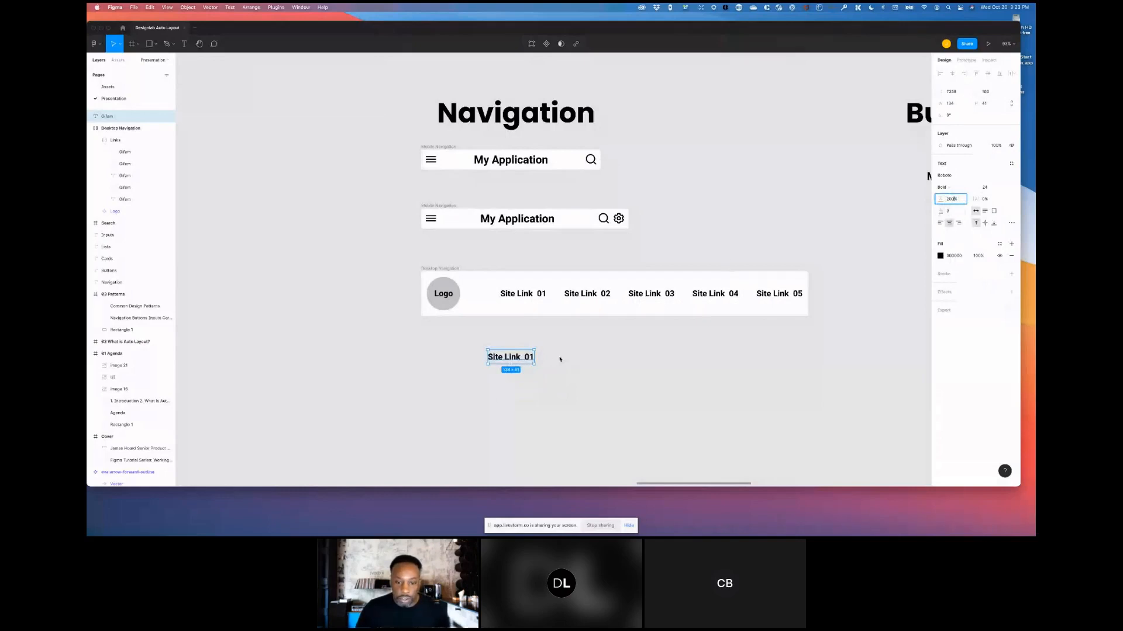
key(Return)
- Duplicate that text beside itself and set the new copy's line height to Auto
alt+drag(492, 354, 537, 349)
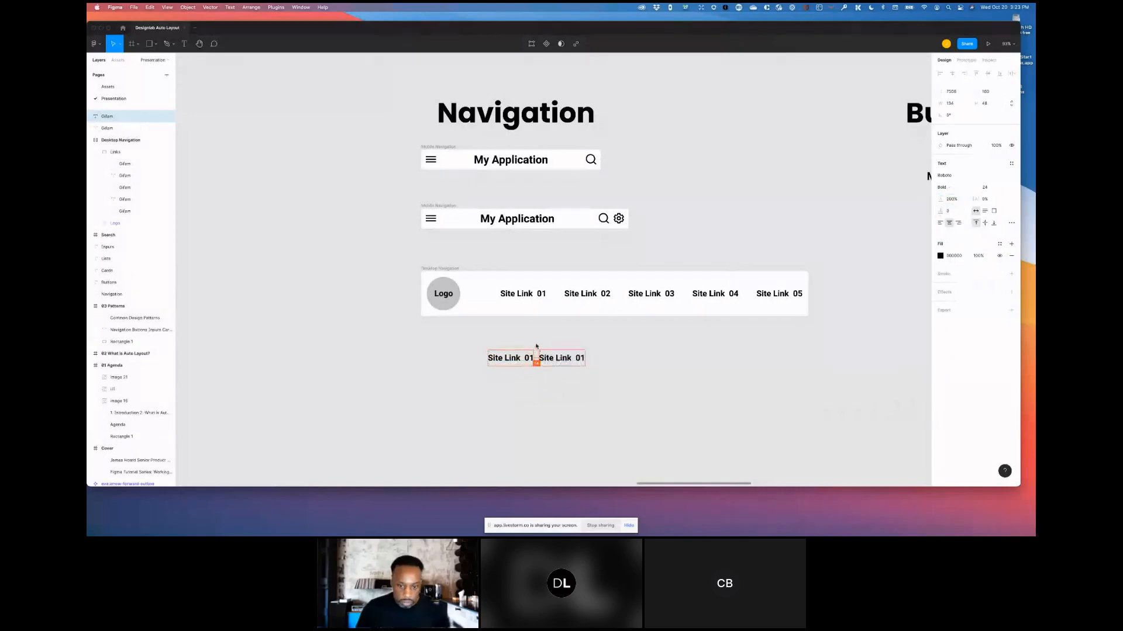
scroll(536, 347, down, 2)
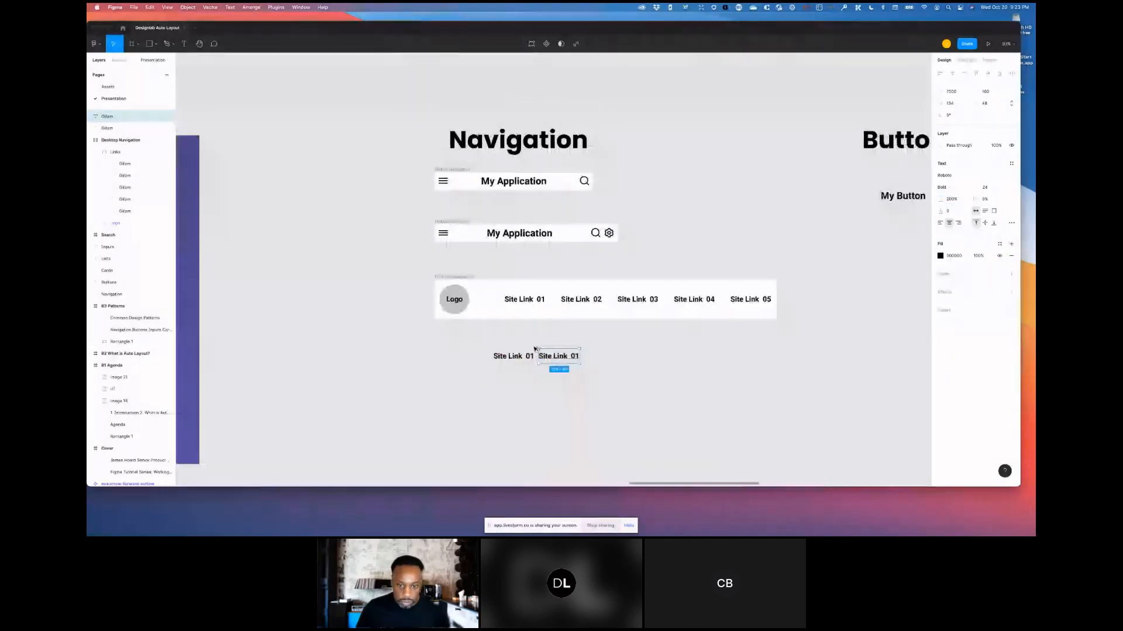
scroll(534, 348, up, 2)
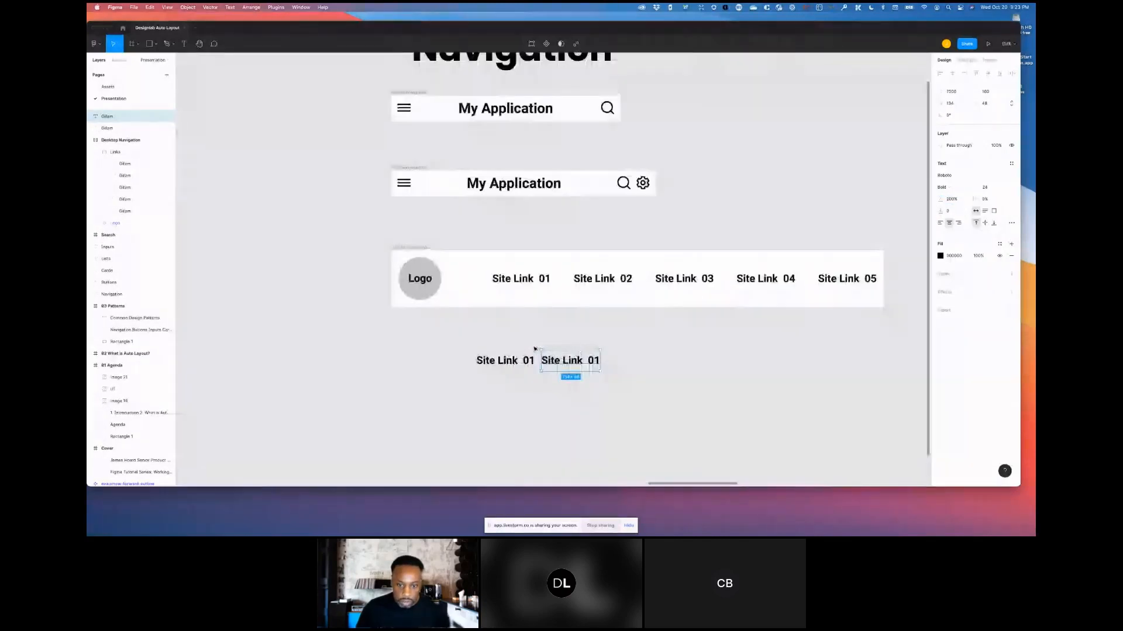
scroll(534, 349, up, 1)
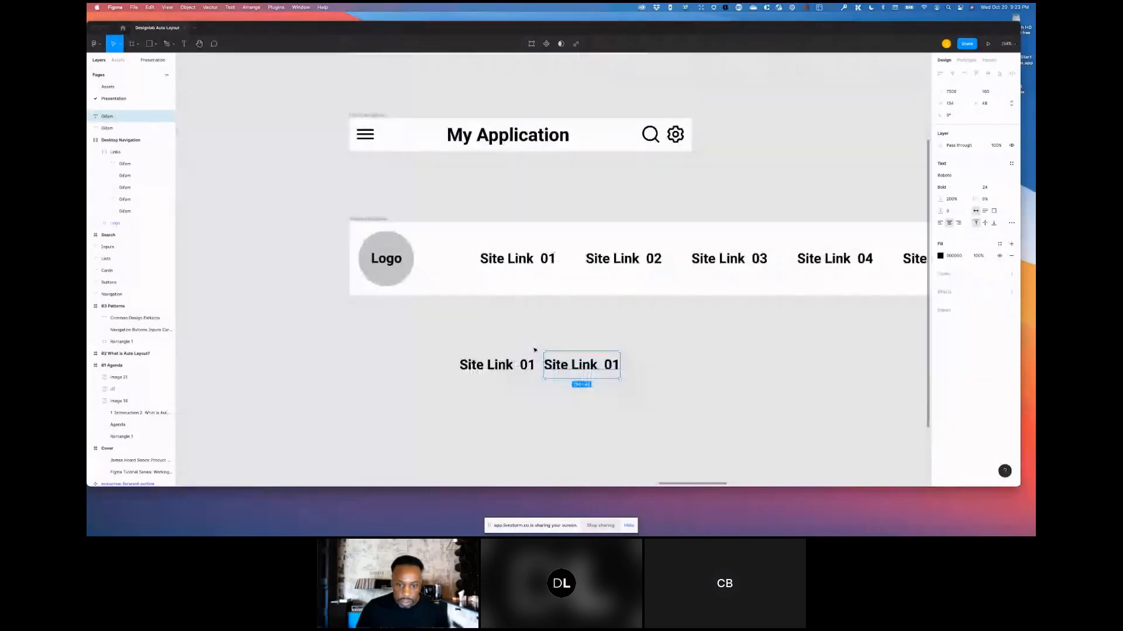
scroll(534, 349, up, 2)
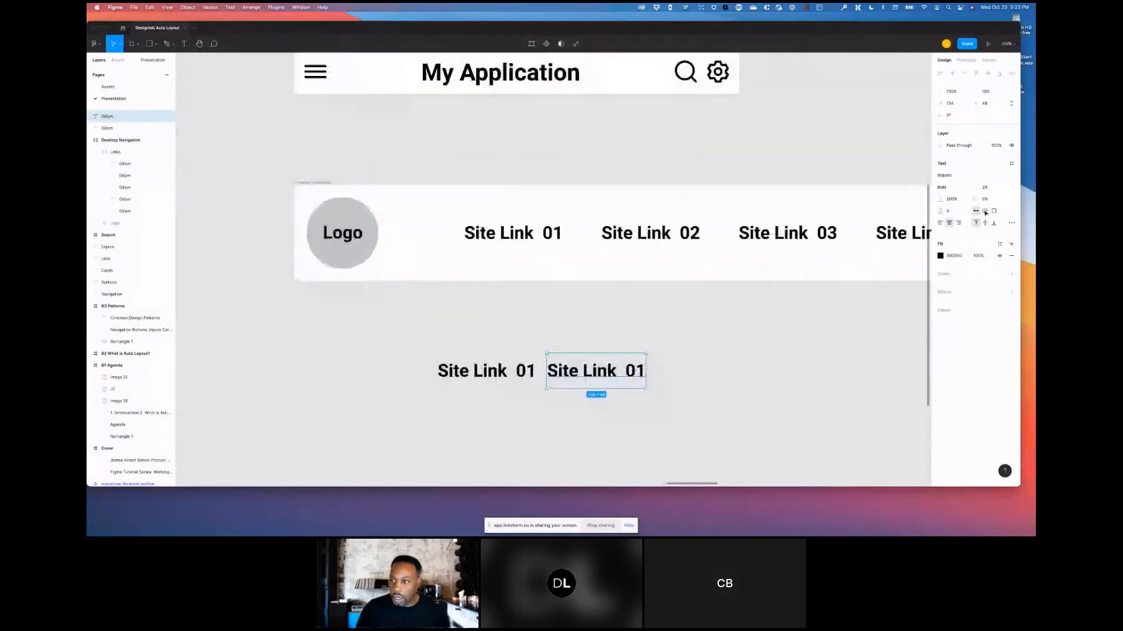
scroll(534, 349, up, 3)
click(951, 200)
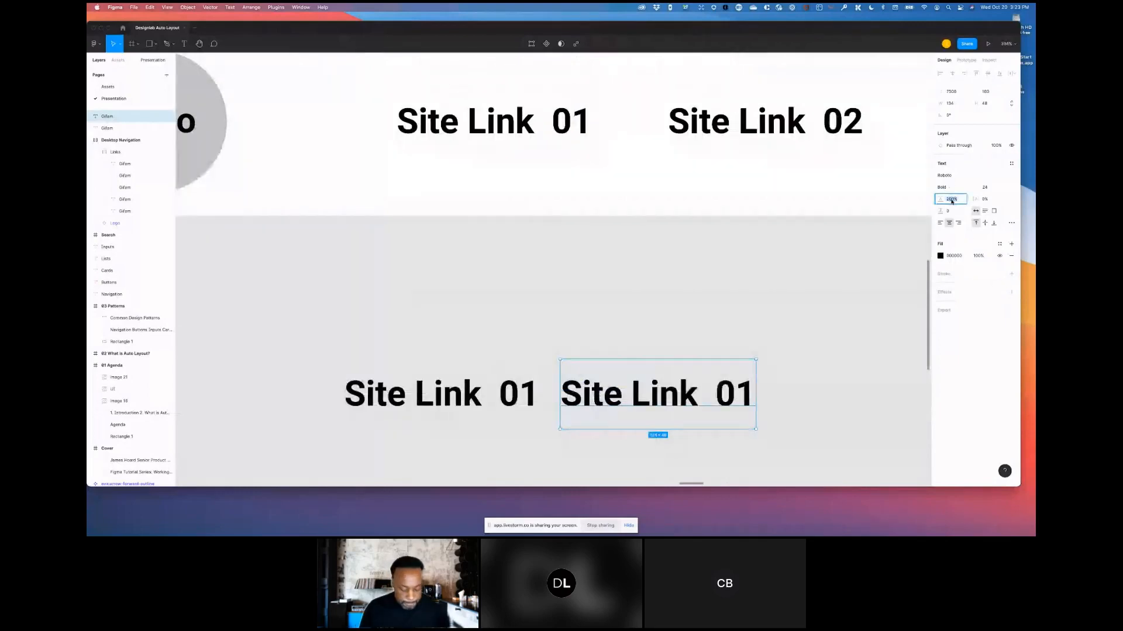
text(auto)
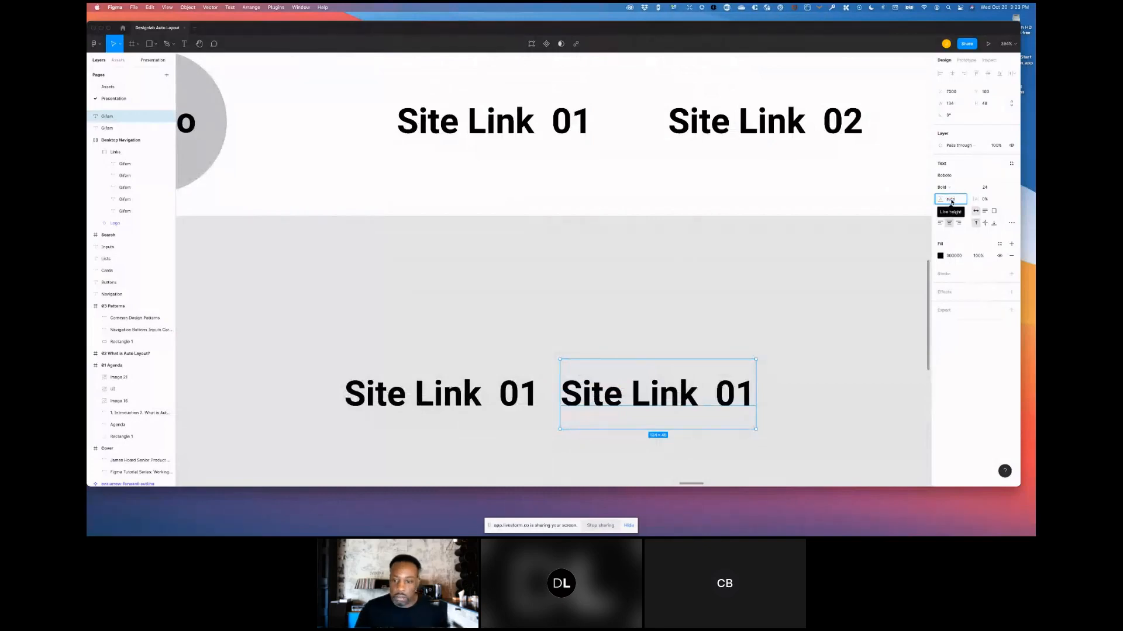
key(Return)
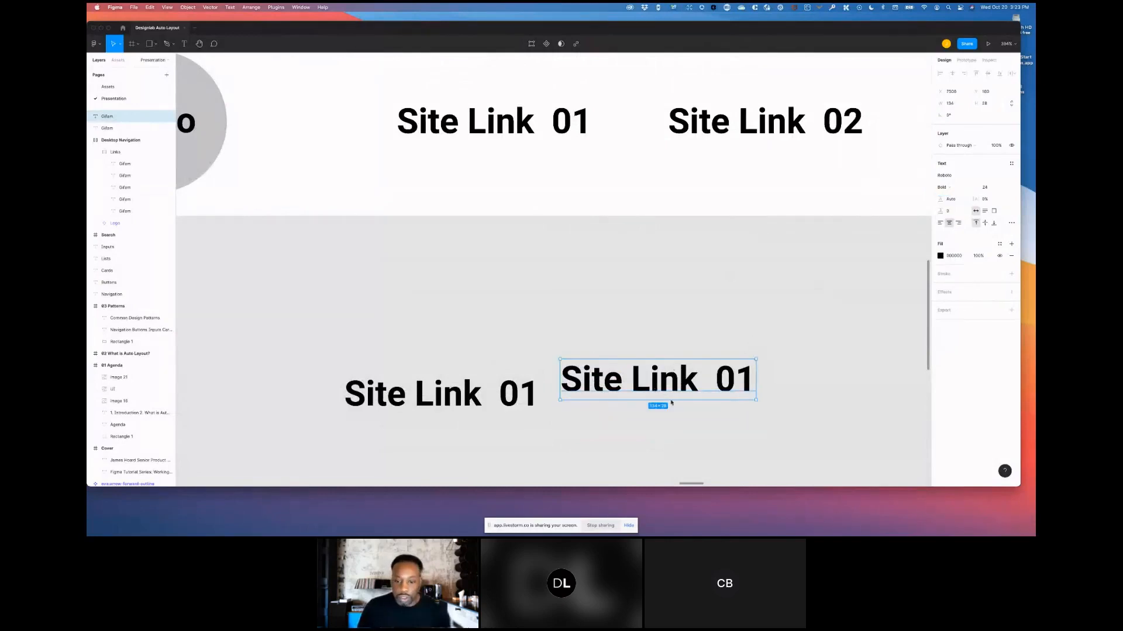
- Nudge the Auto line-height text level with its neighbour and switch its resizing to fixed size
mouse_move(677, 401)
mouse_down()
mouse_move(670, 391)
mouse_move(680, 392)
mouse_up()
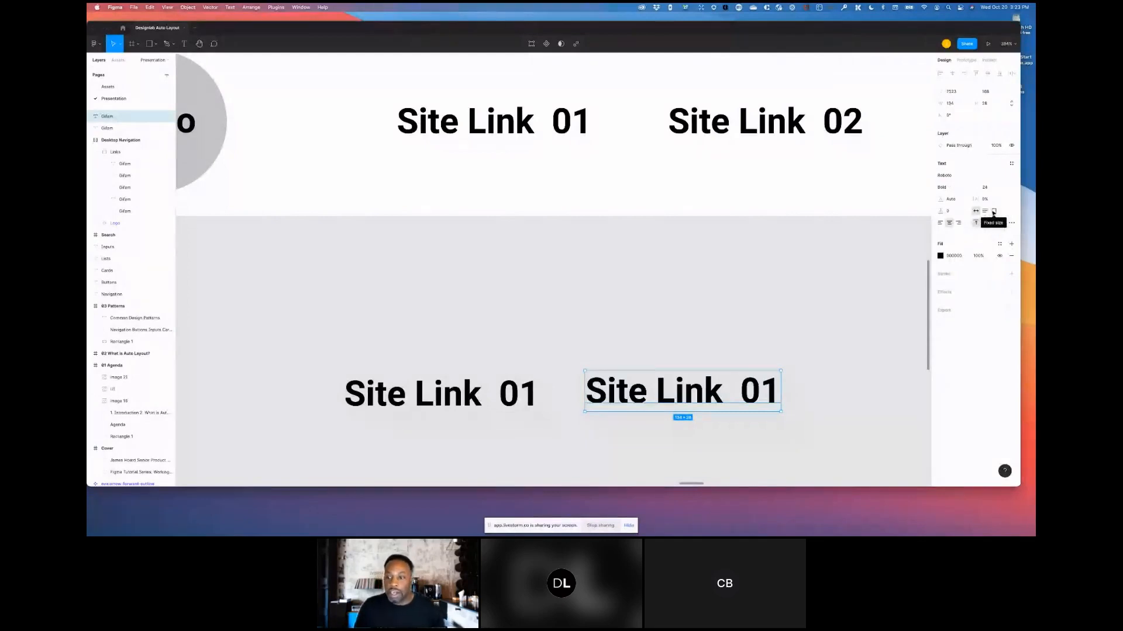
click(993, 214)
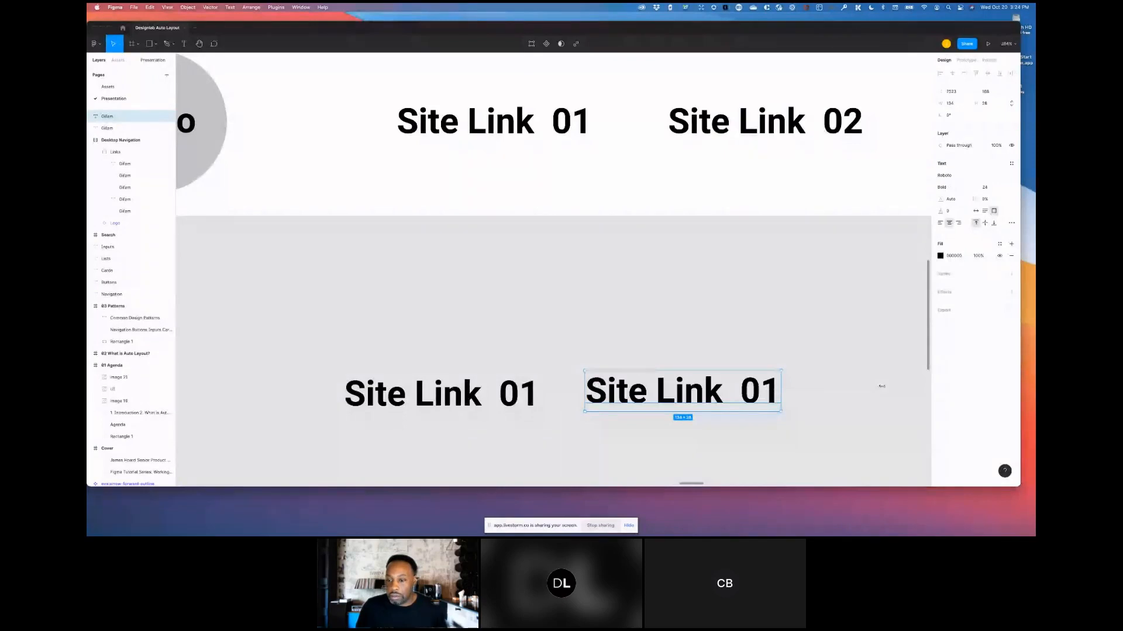
- Widen the fixed-size text box and change its text to Site Link 02
drag(881, 386, 883, 386)
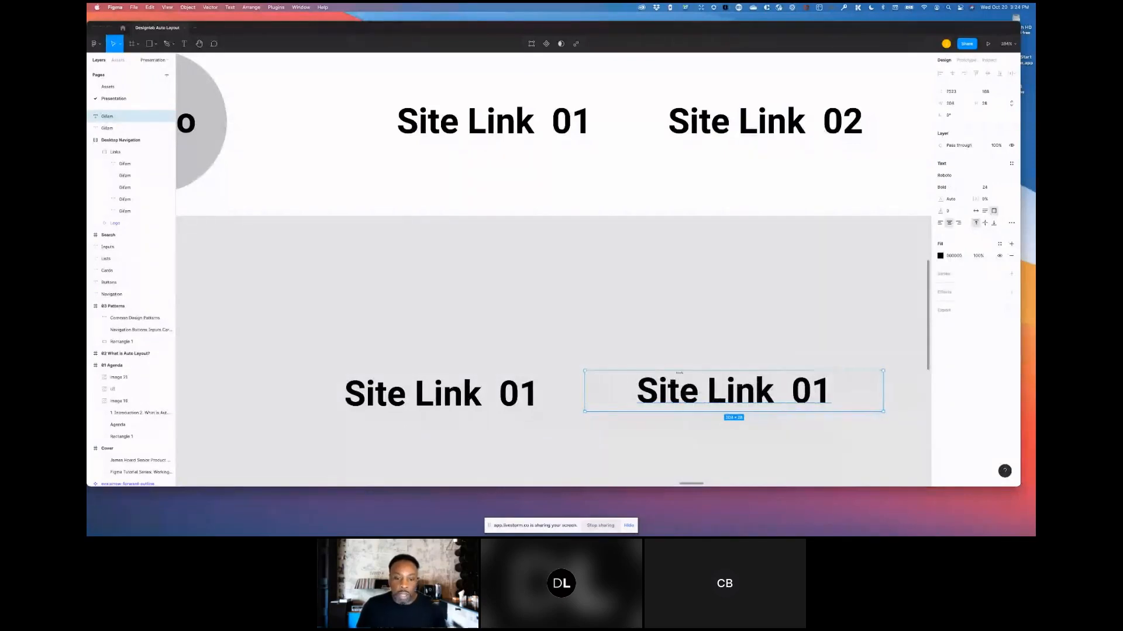
key(minus)
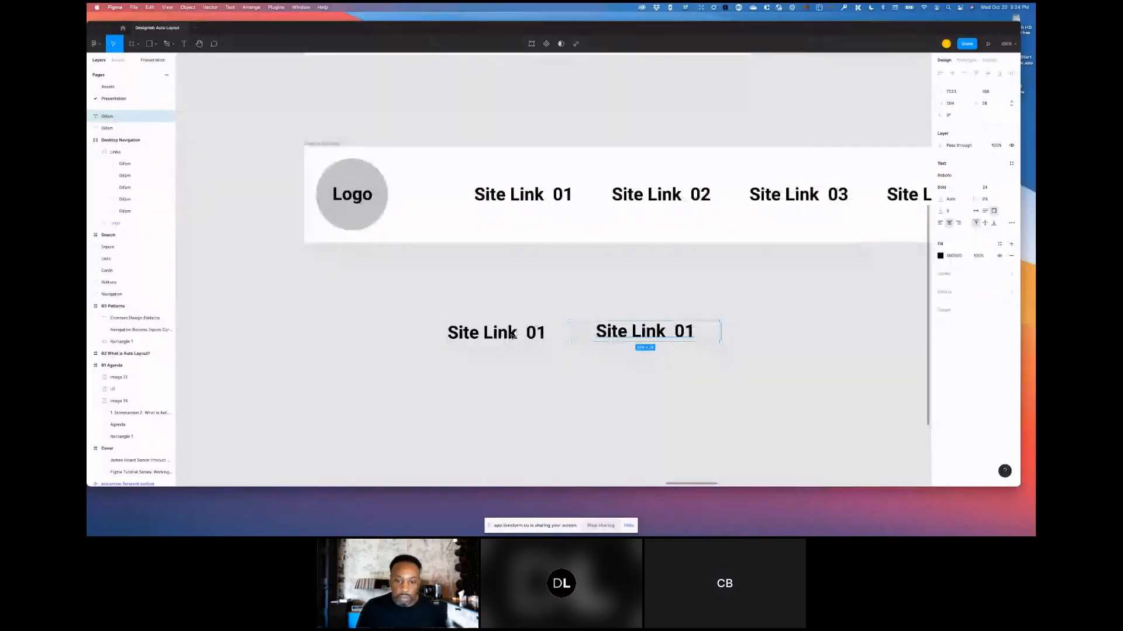
click(512, 334)
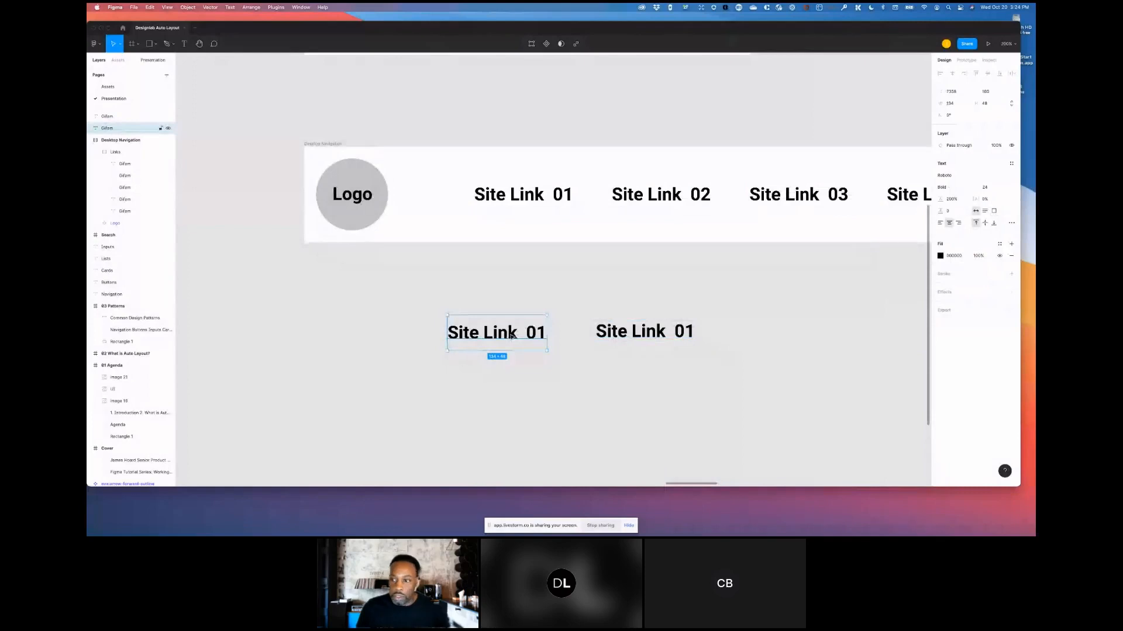
double_click(642, 332)
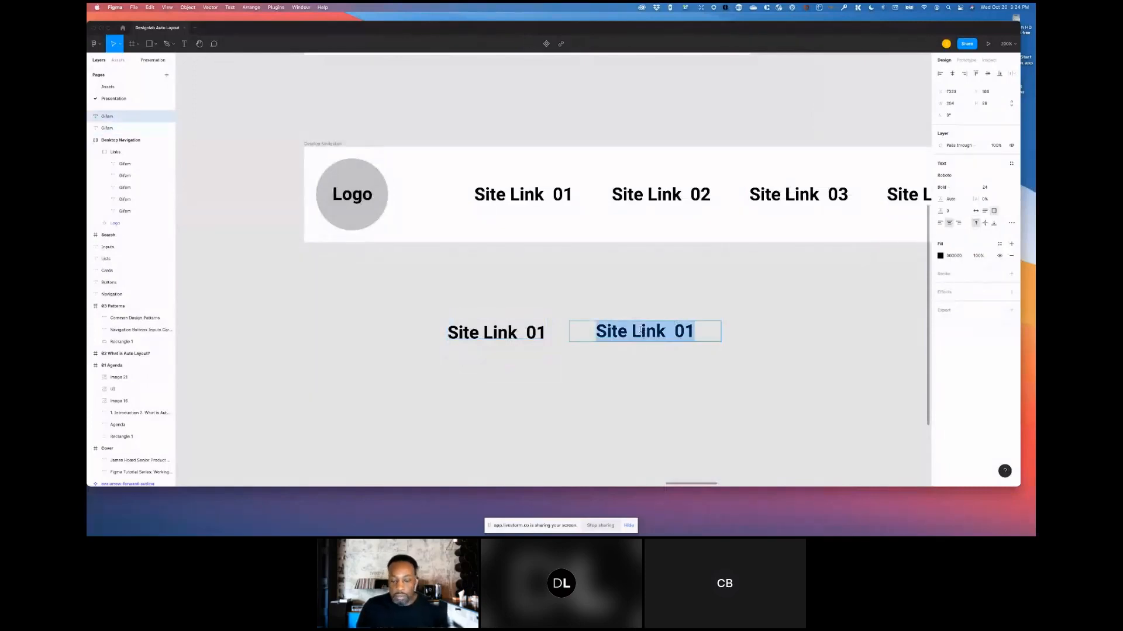
click(682, 331)
drag(683, 331, 696, 332)
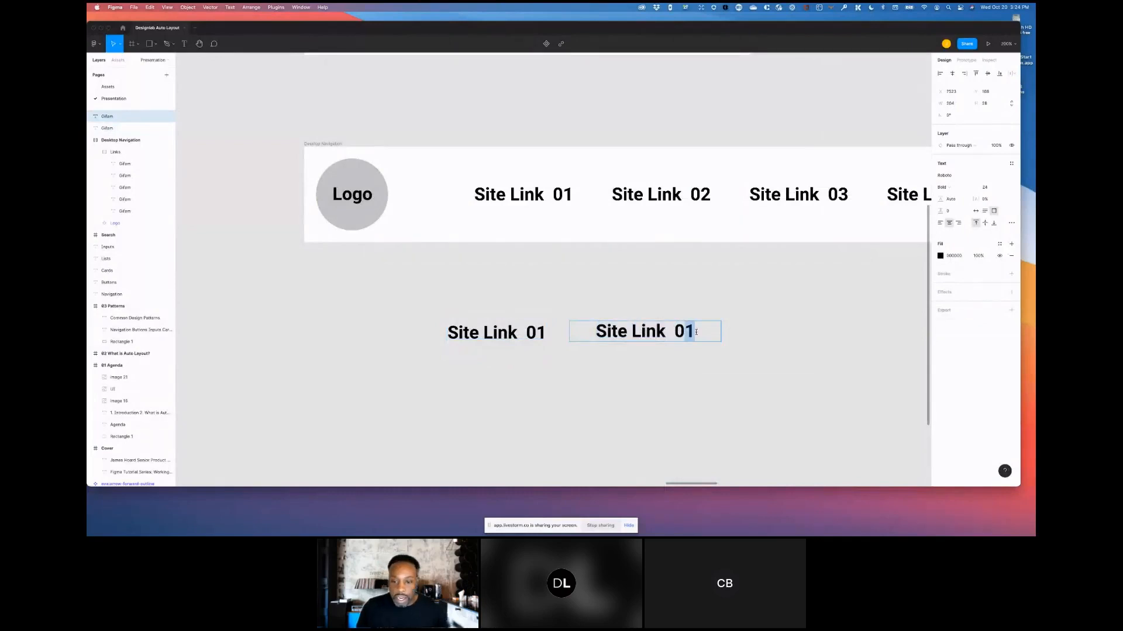
text(2)
key(Escape)
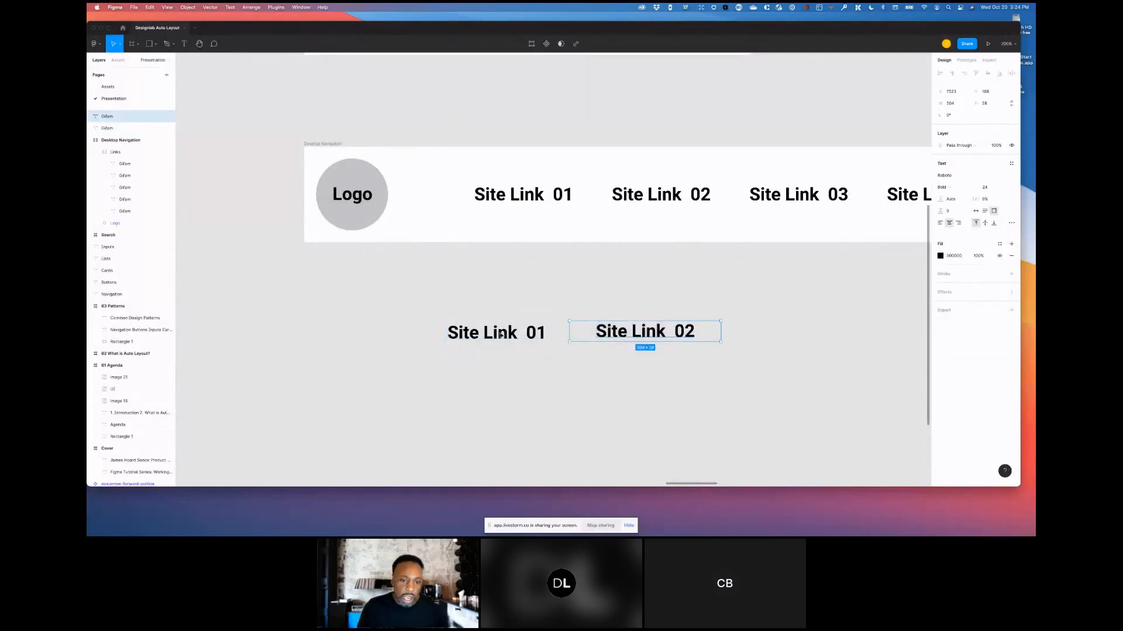
- Duplicate the Site Link 02 text to its right and set the copy's resizing to auto width
key(Tab)
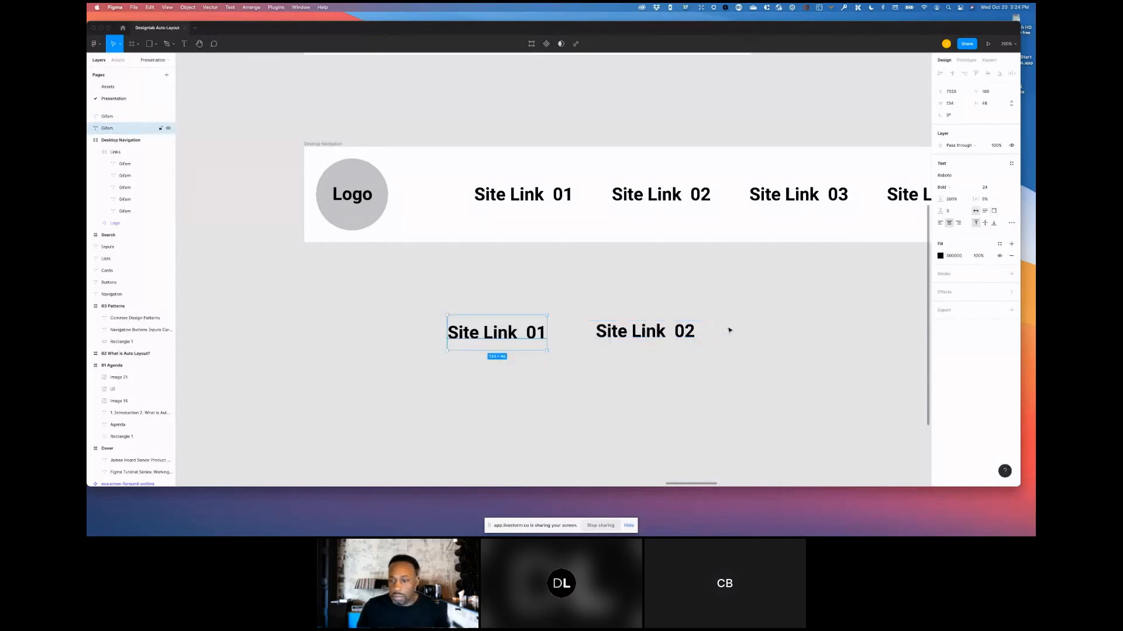
drag(758, 330, 807, 332)
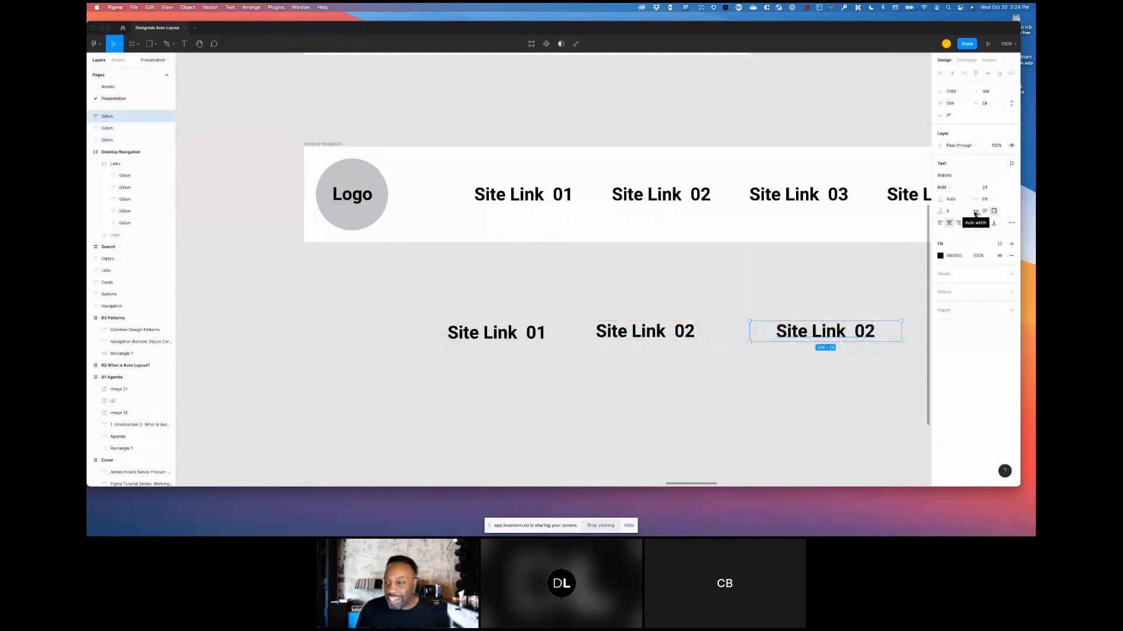
click(975, 212)
click(836, 334)
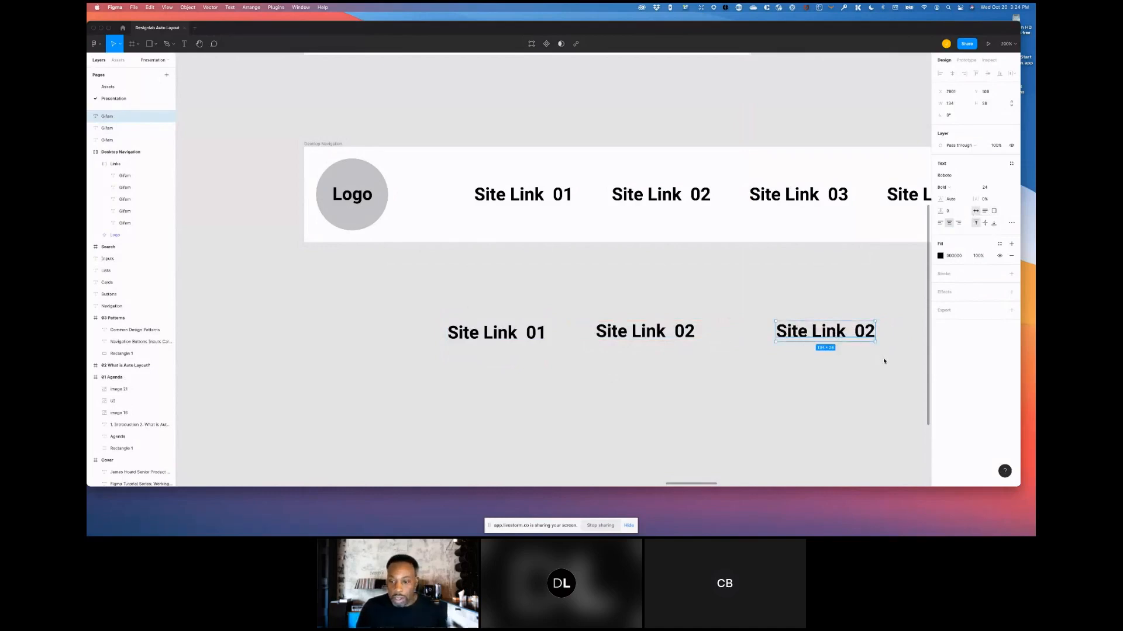
- Select all three link texts and wrap them in an auto layout frame
key(super+a)
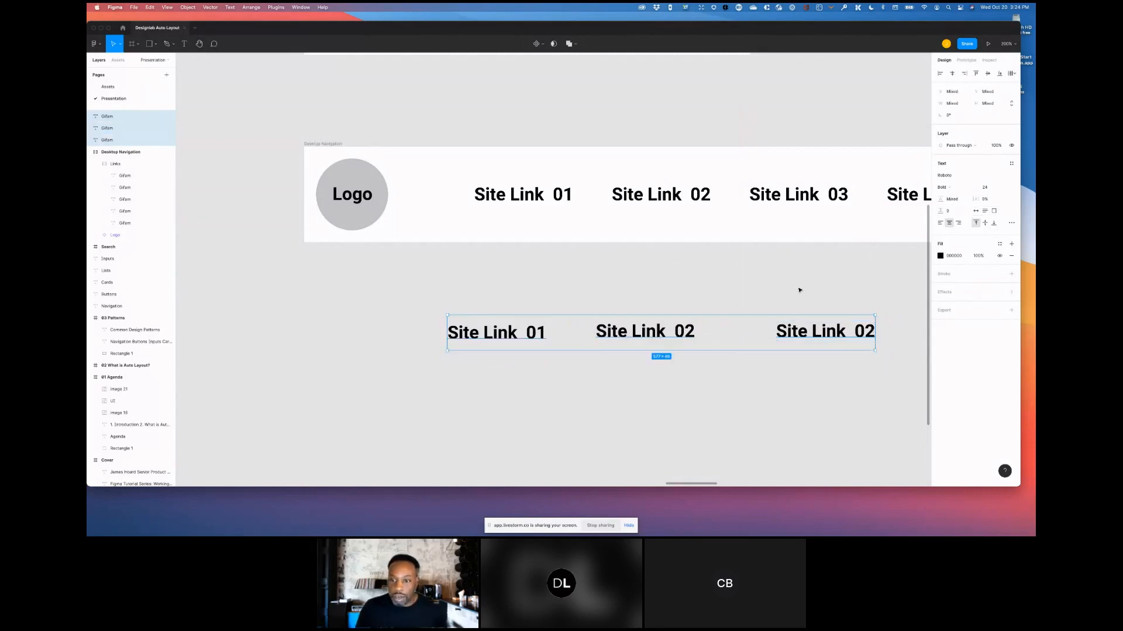
key(shift+0)
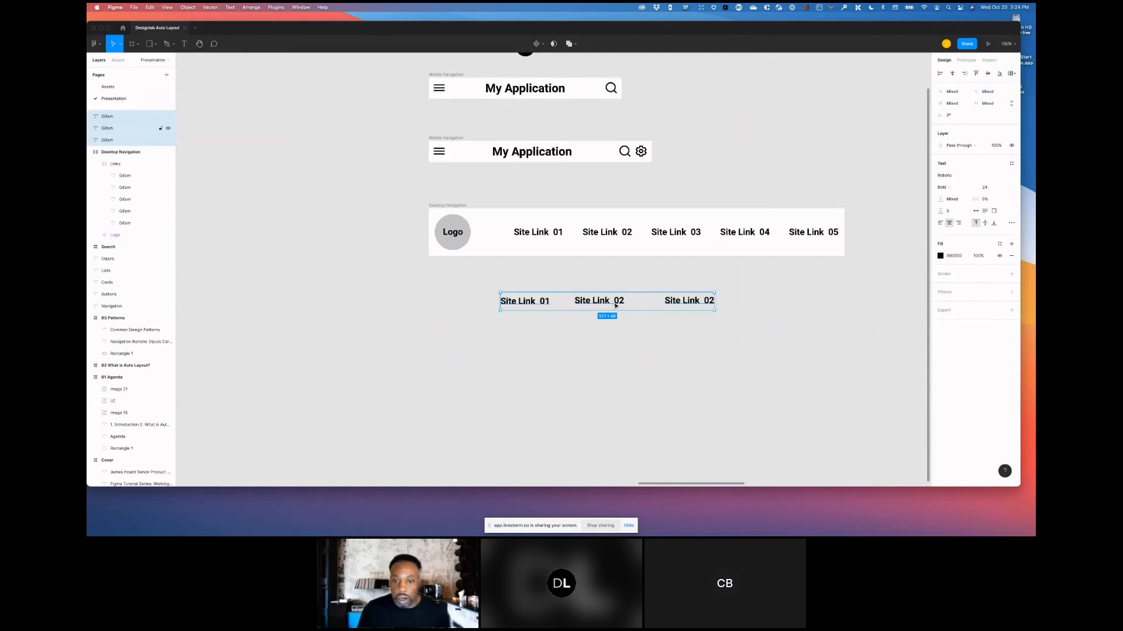
key(shift+a)
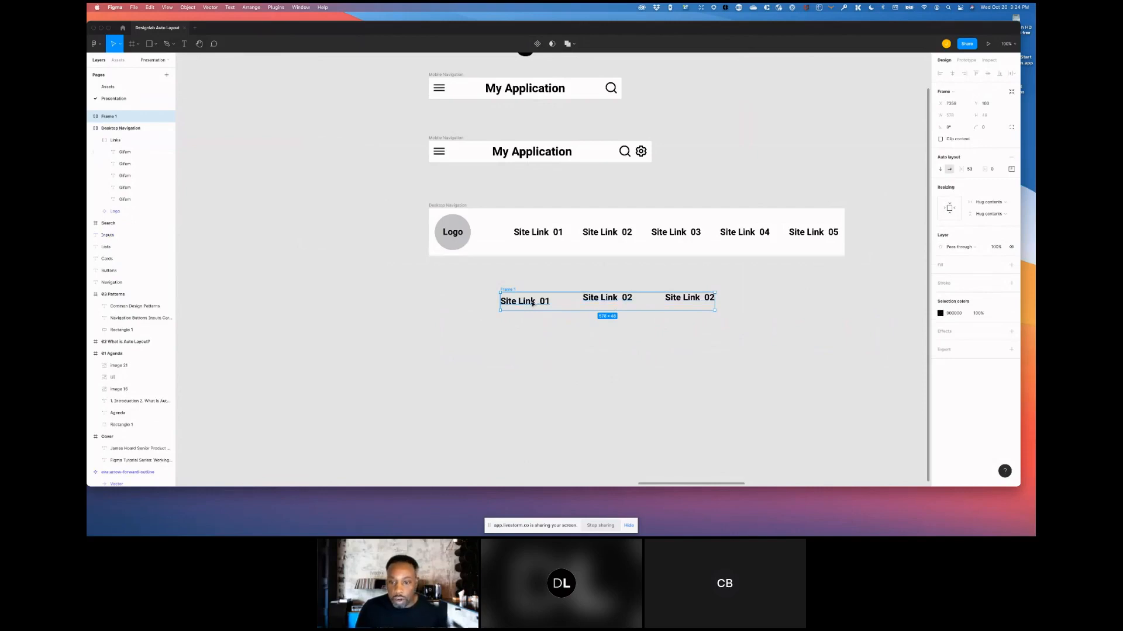
- Inspect the individual text layers inside the new auto layout frame
scroll(533, 303, up, 1)
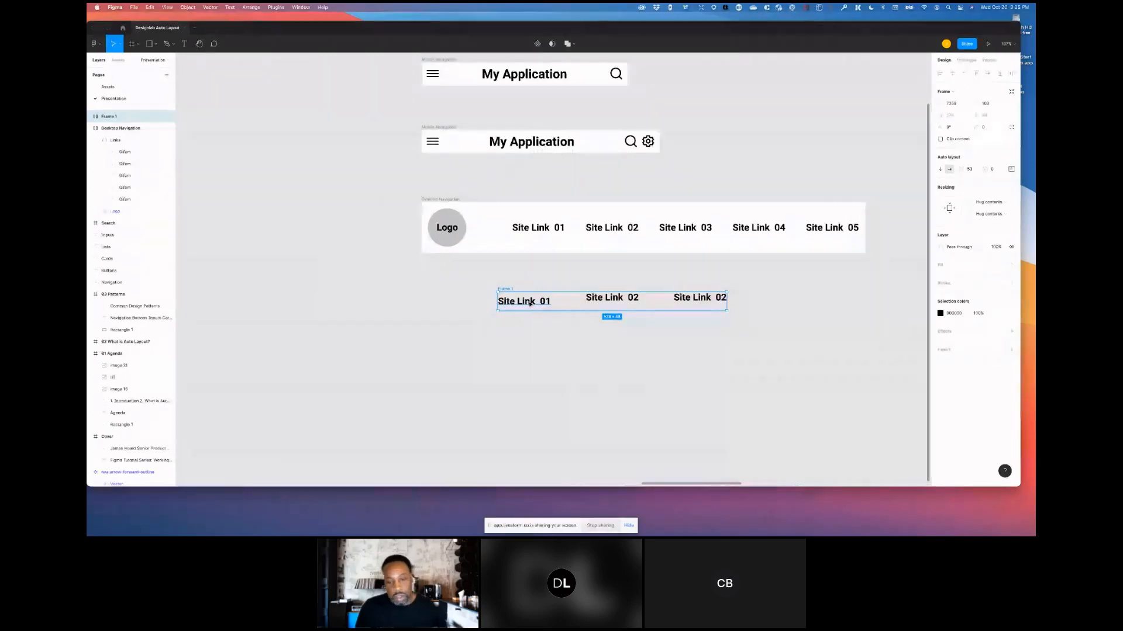
click(530, 302)
scroll(530, 302, up, 6)
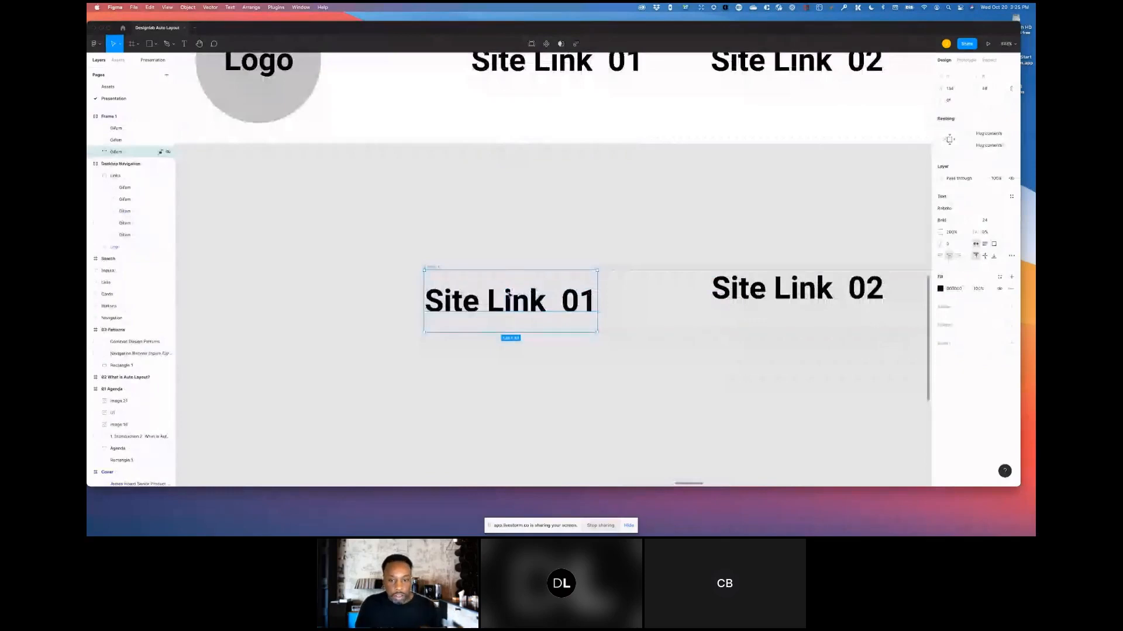
click(758, 294)
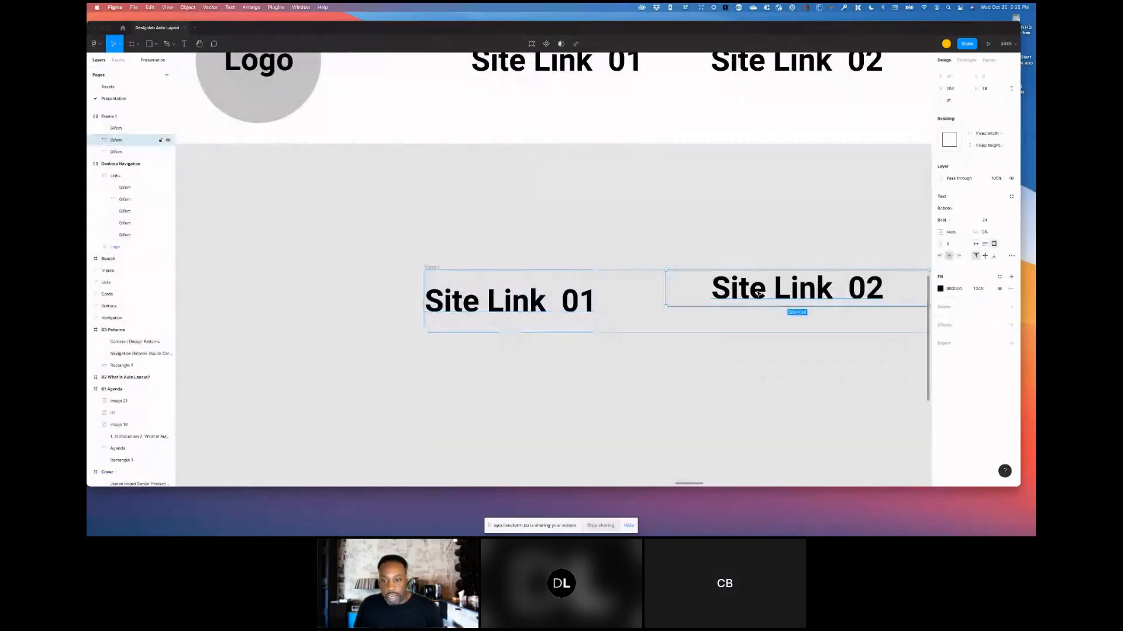
scroll(706, 236, up, 3)
drag(656, 237, 471, 218)
key(super+minus)
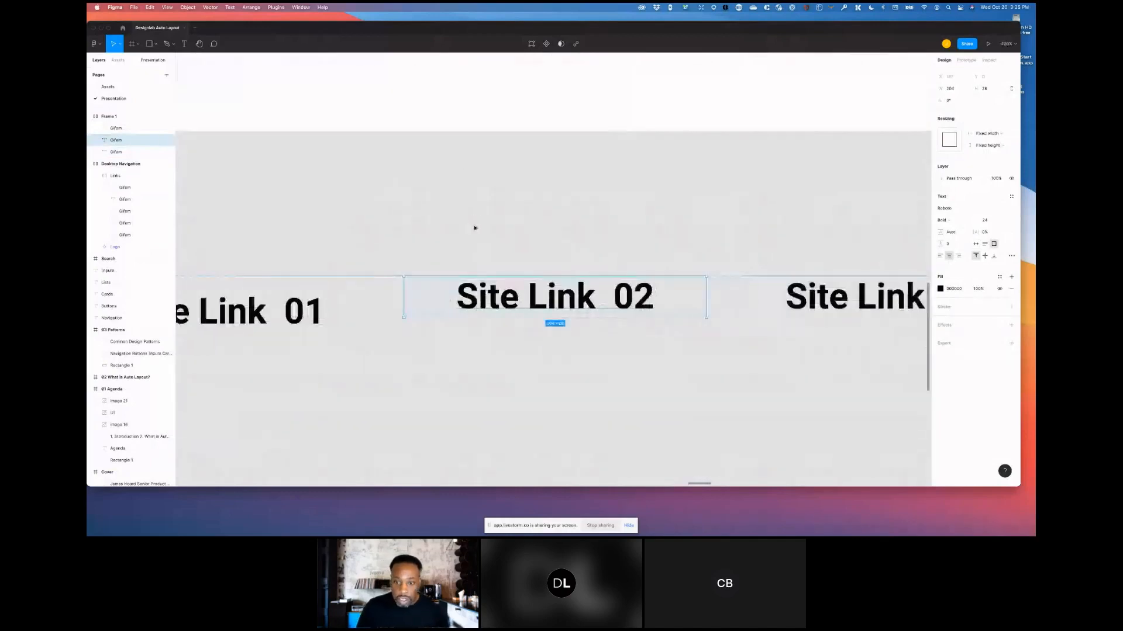
key(super+minus)
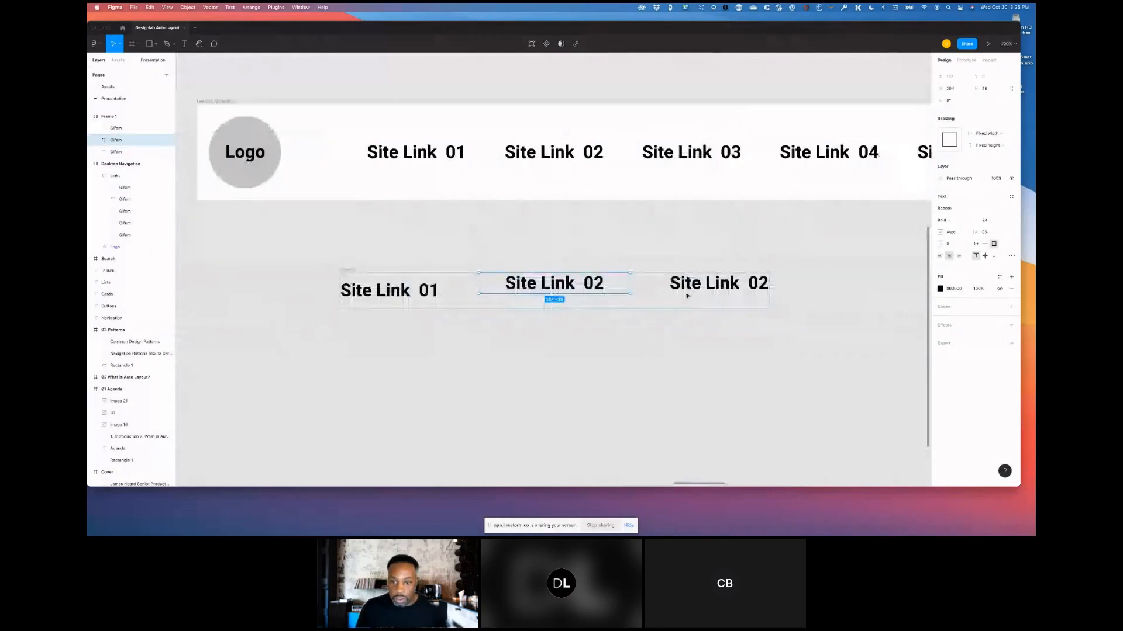
- Change the third text in the frame to Site Link 03
click(688, 289)
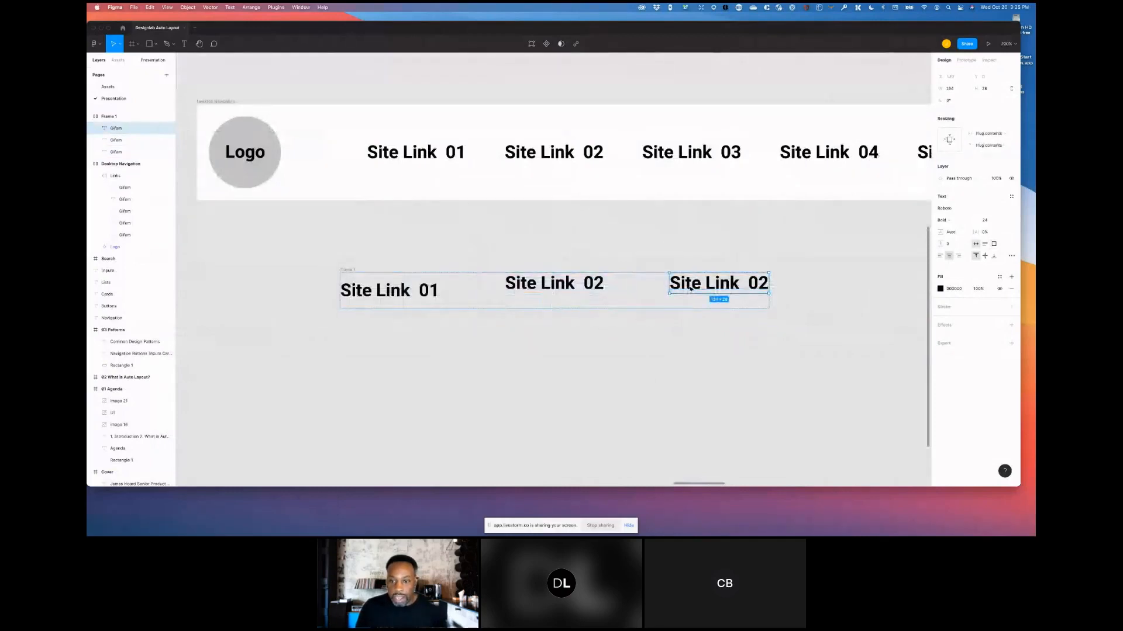
double_click(742, 285)
drag(758, 284, 767, 283)
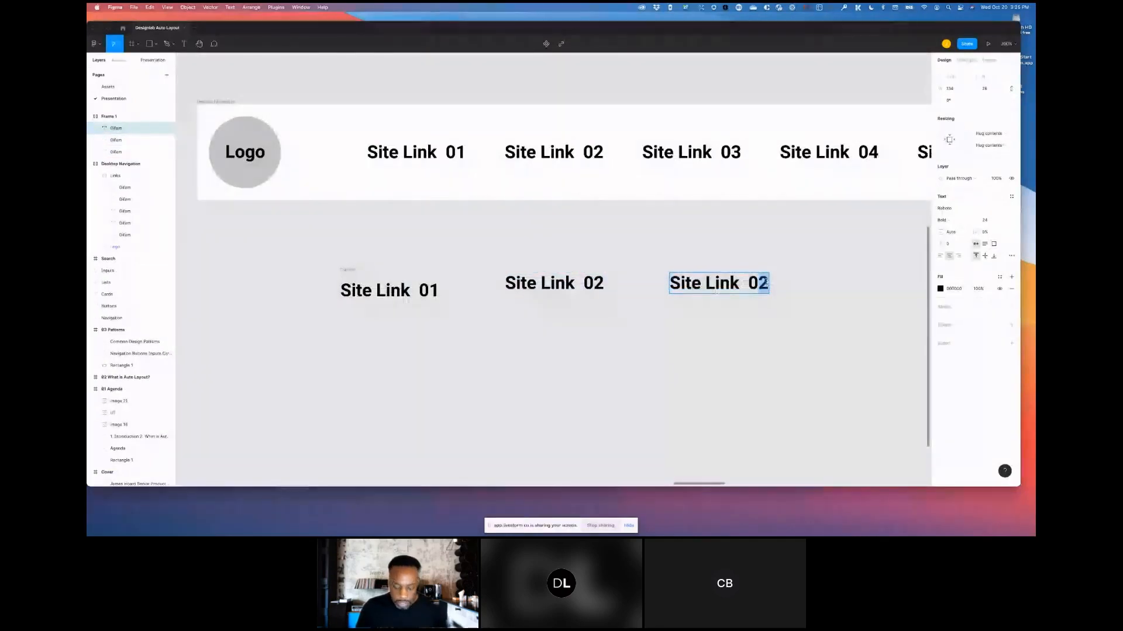
text(3)
key(Escape)
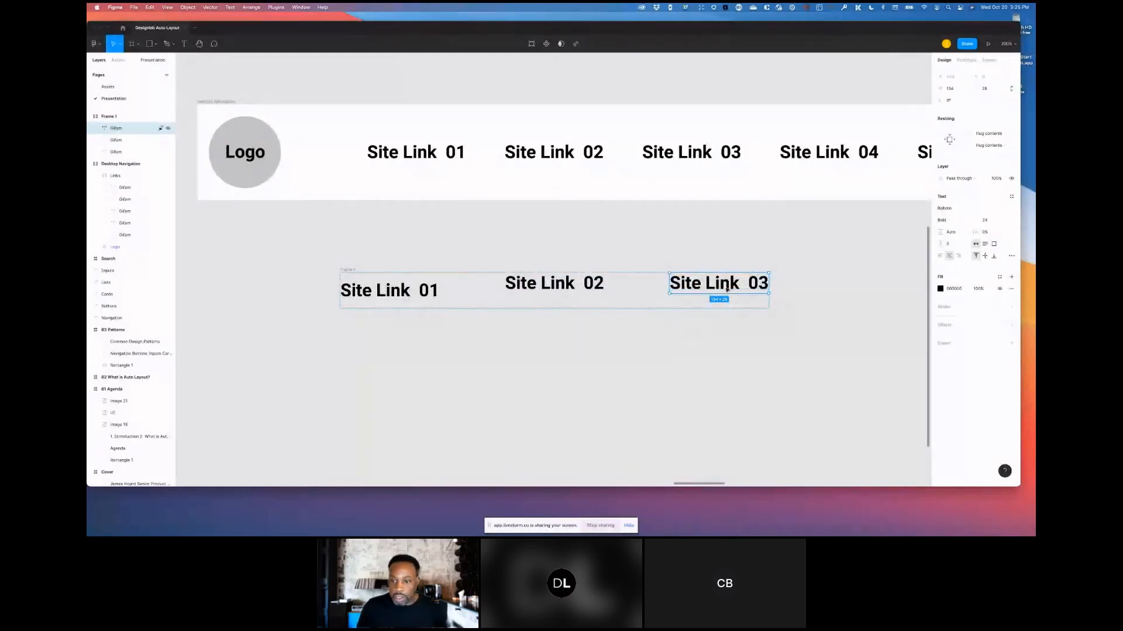
- Duplicate Site Link 03 and change the copy's text to Site Link 04
key(super+d)
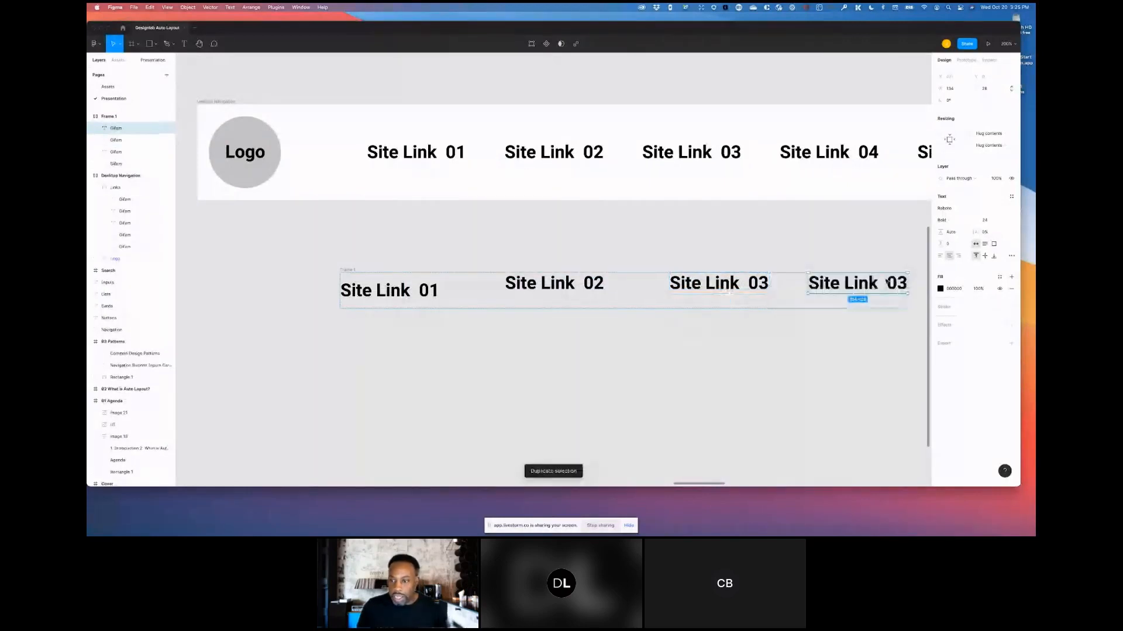
key(super+backslash)
key(super+backslash)
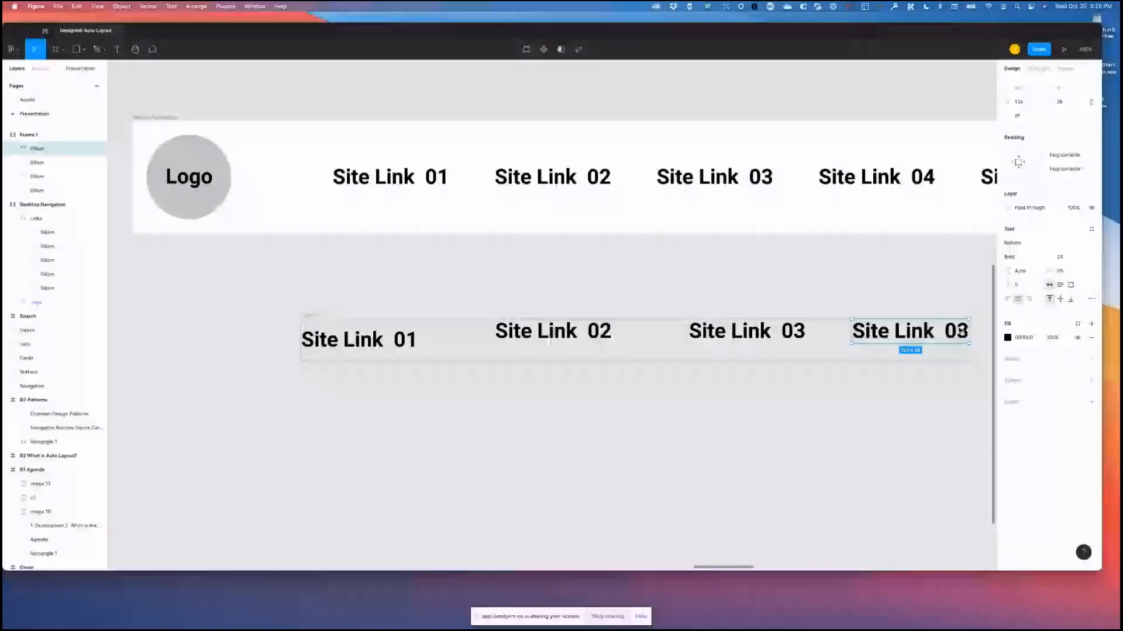
double_click(901, 284)
drag(897, 284, 914, 285)
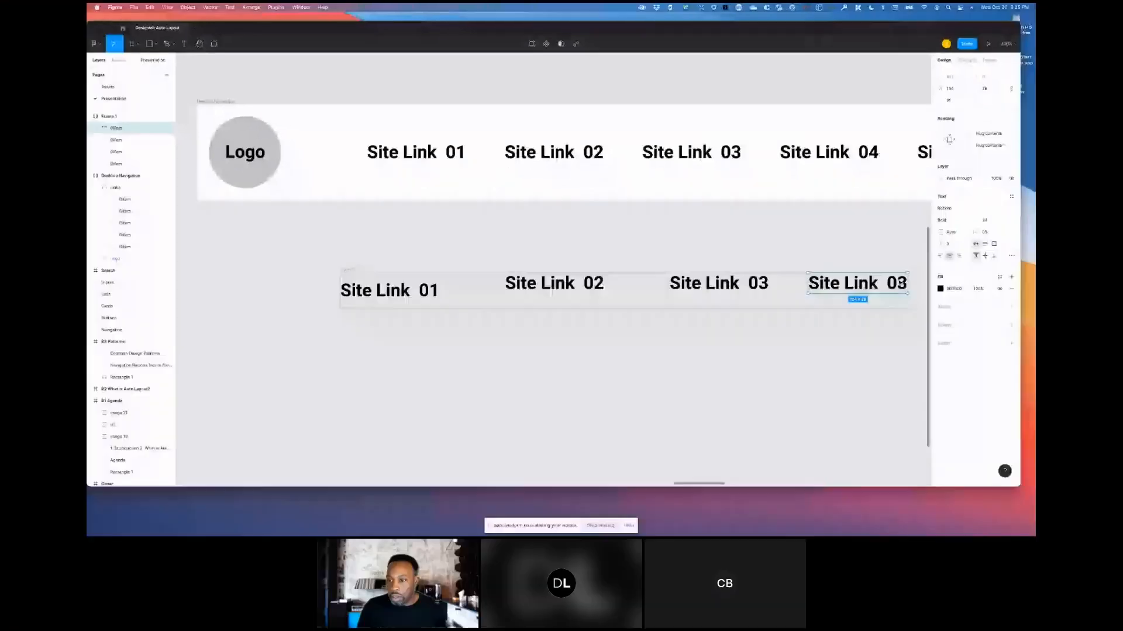
text(4)
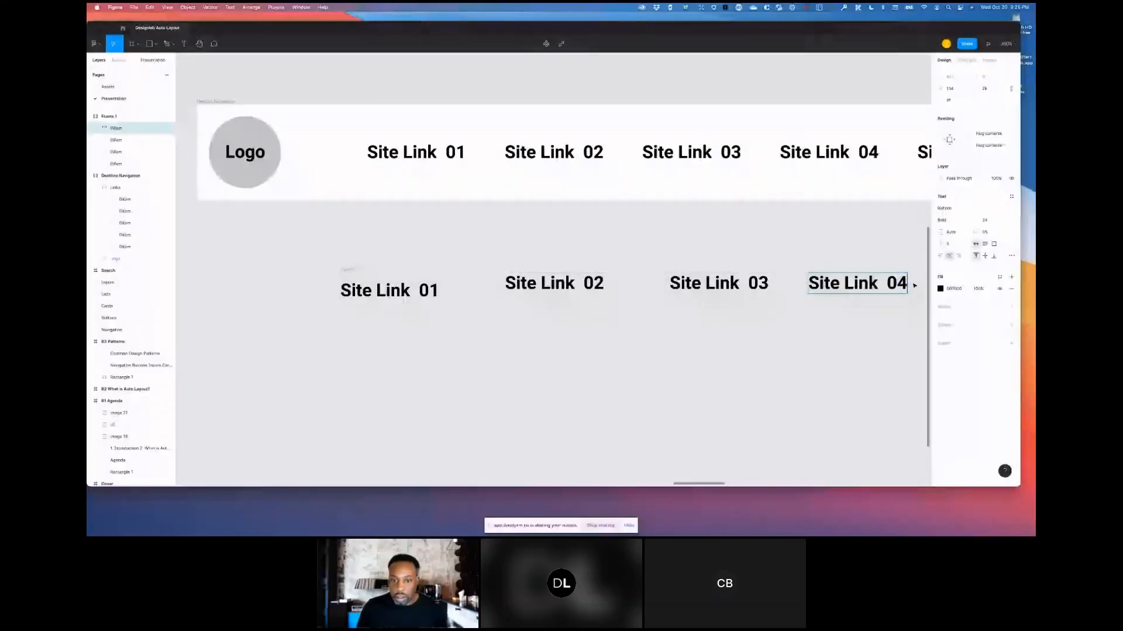
- Select the auto layout frame, set its item spacing to Auto, and narrow the frame
click(580, 283)
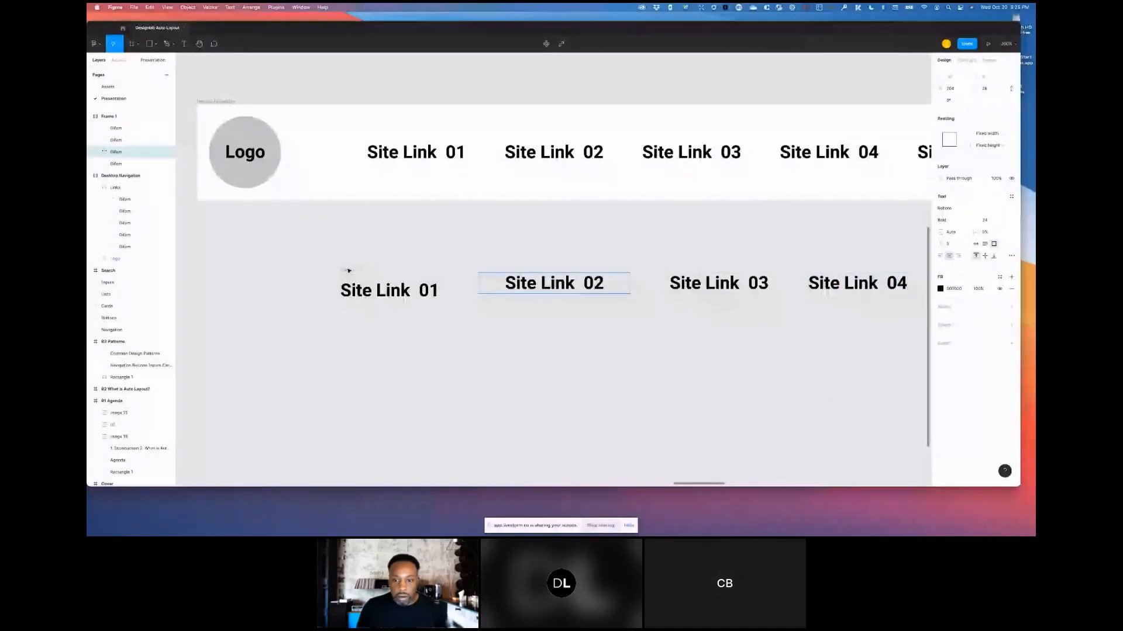
key(Escape)
key(Escape)
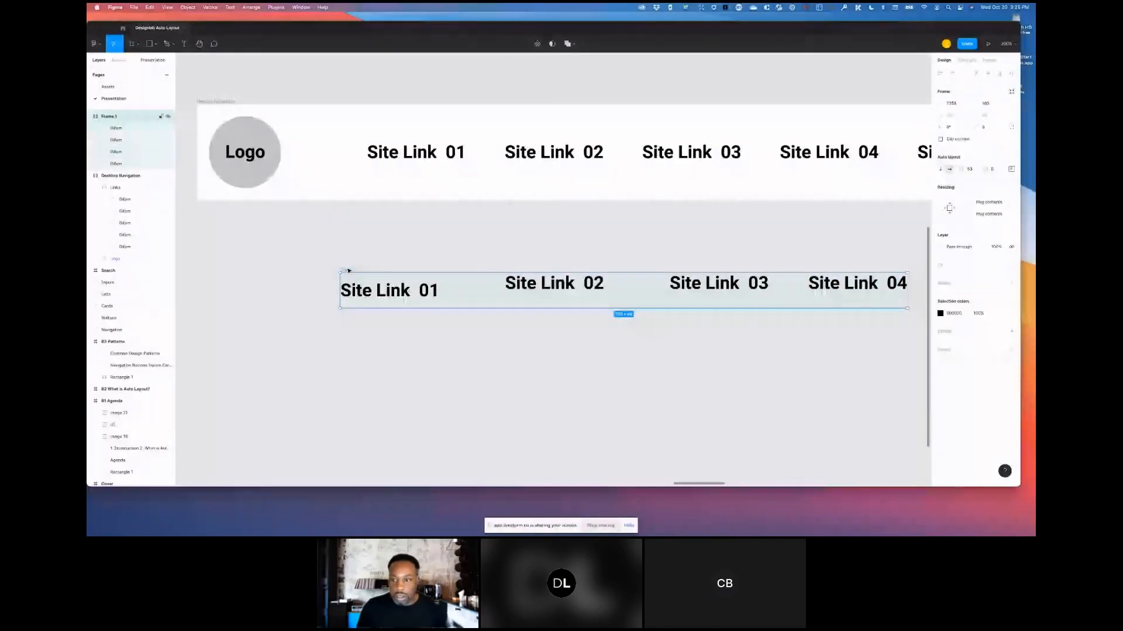
click(969, 170)
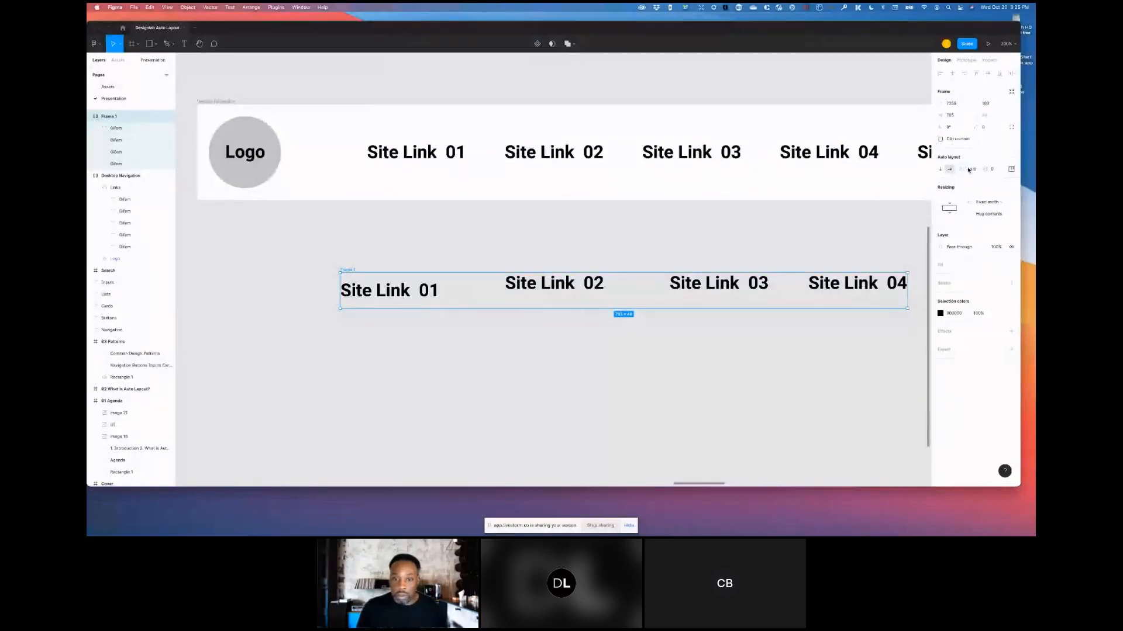
drag(907, 294, 781, 304)
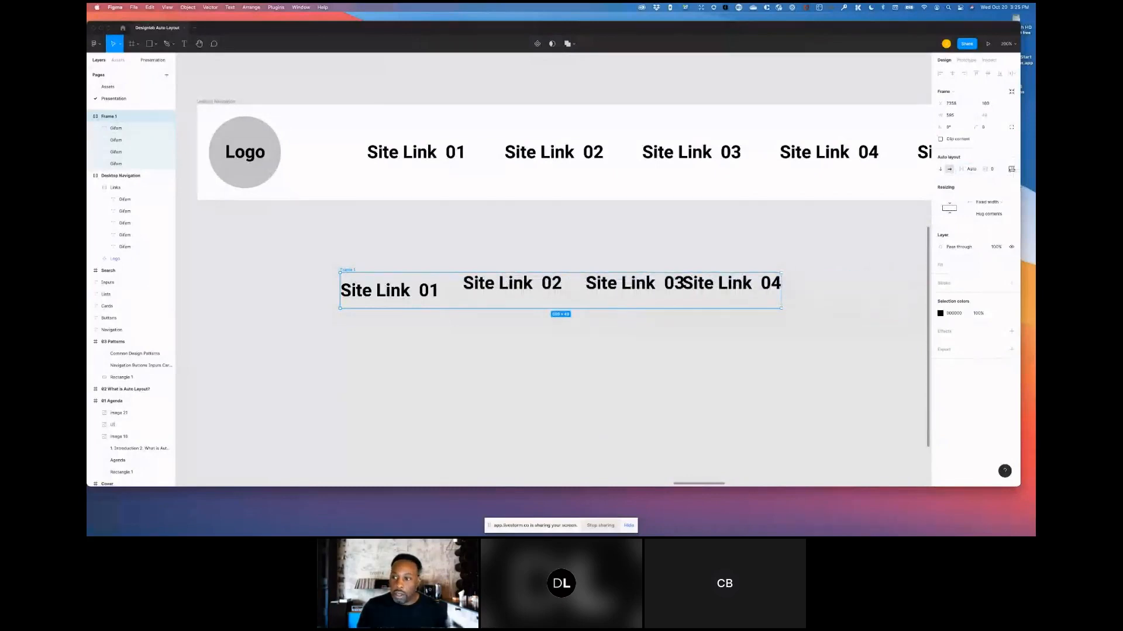
- Align the frame's items to the bottom centre
click(1012, 170)
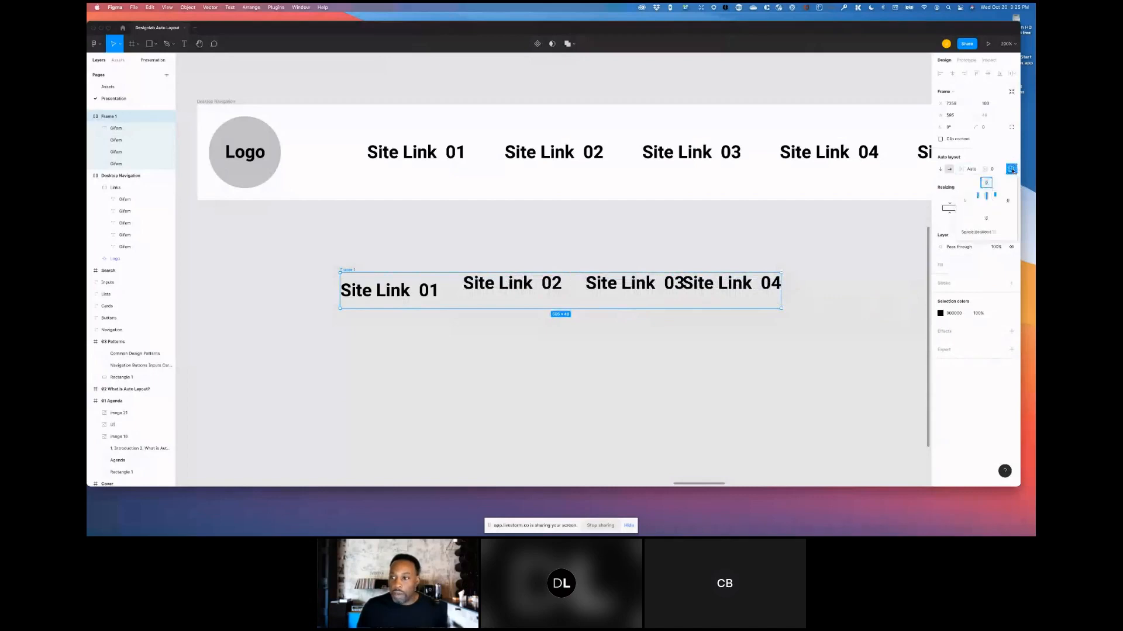
click(983, 209)
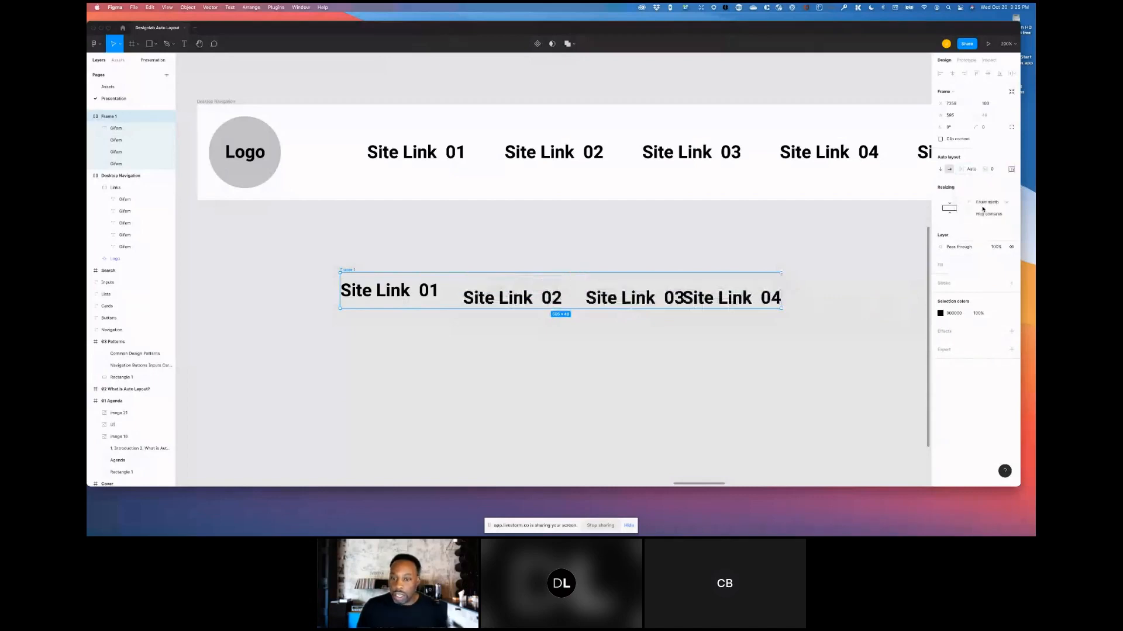
click(1012, 170)
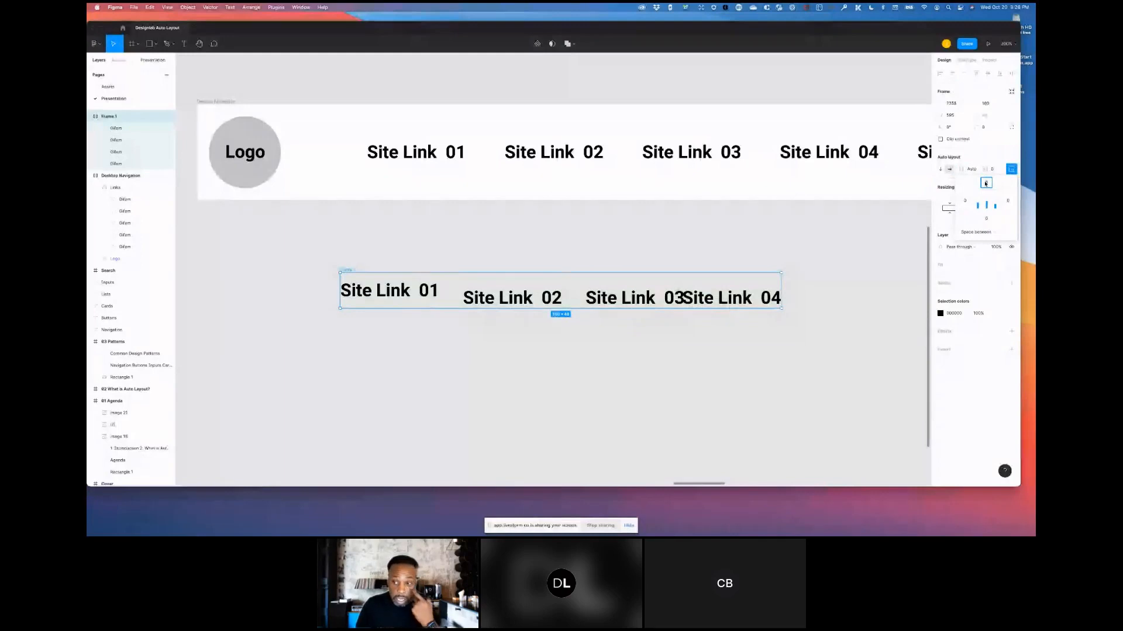
click(806, 256)
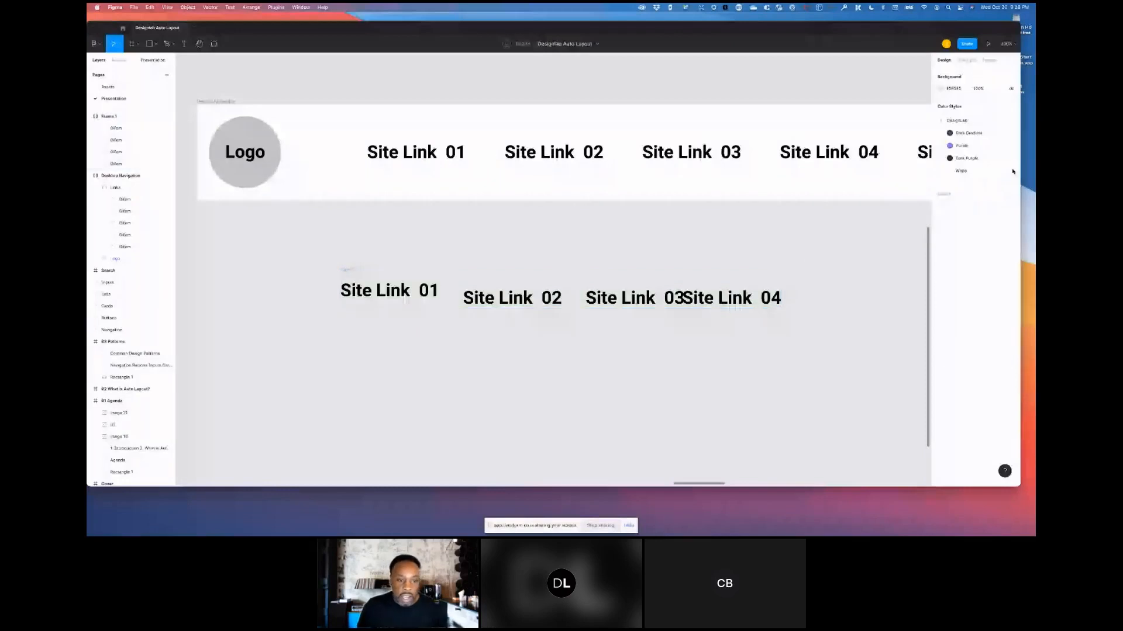
- Widen the auto layout link frame so the four links spread out
click(1013, 171)
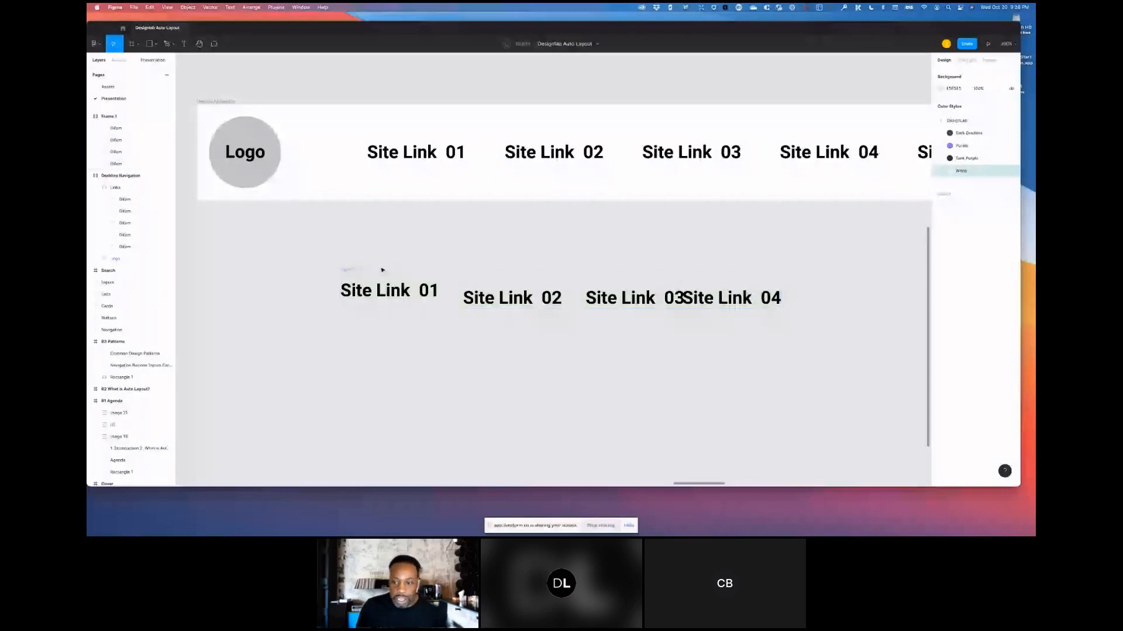
click(383, 271)
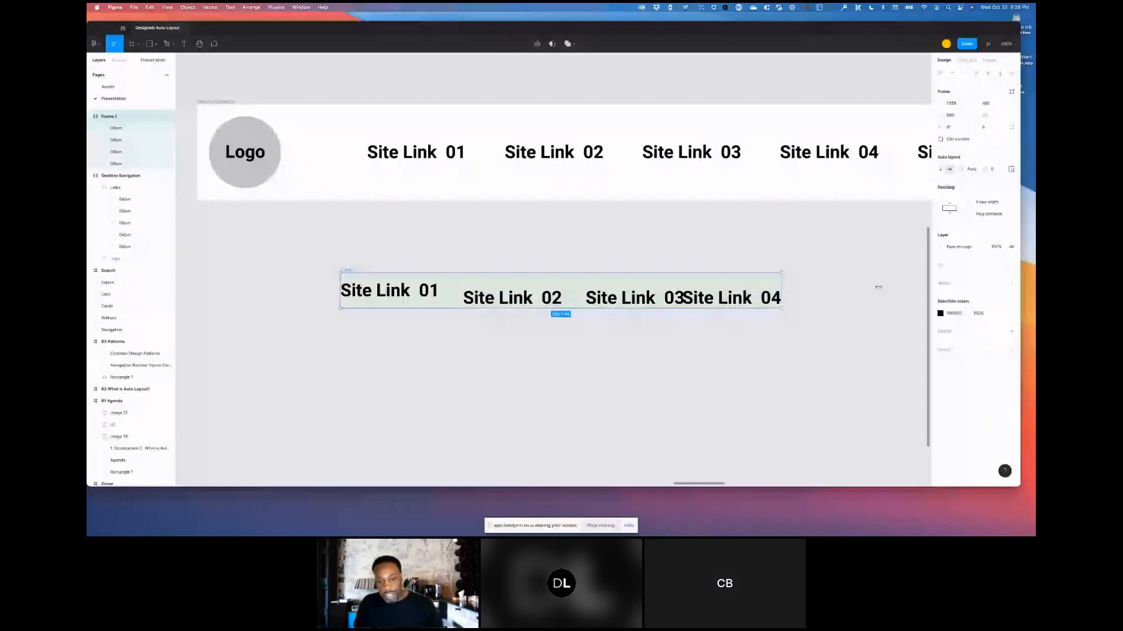
drag(878, 287, 878, 283)
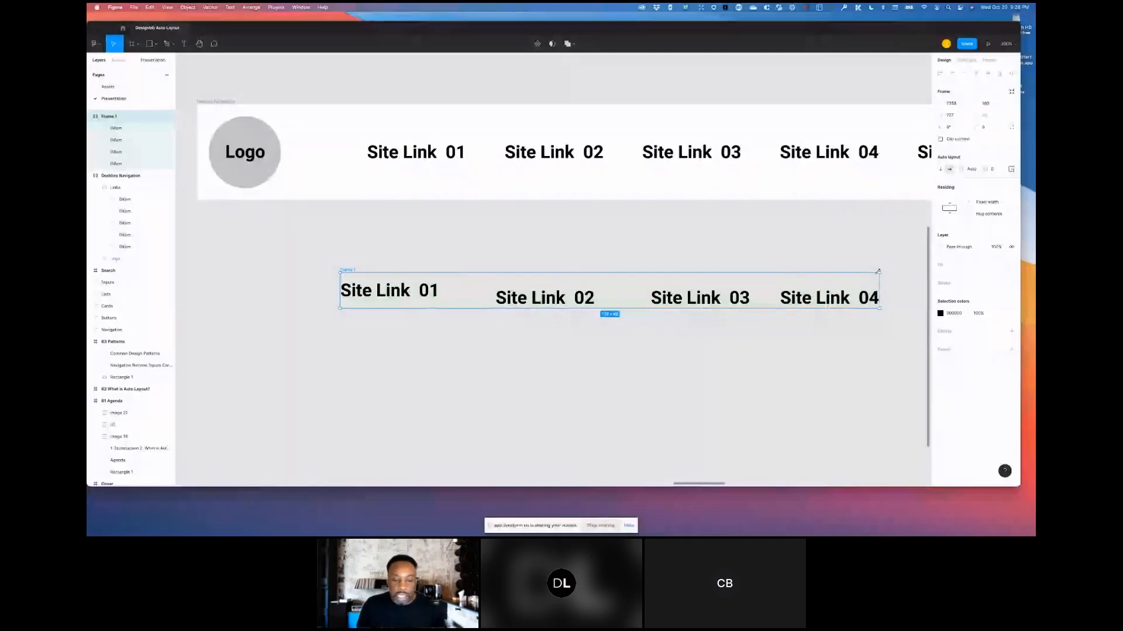
click(351, 266)
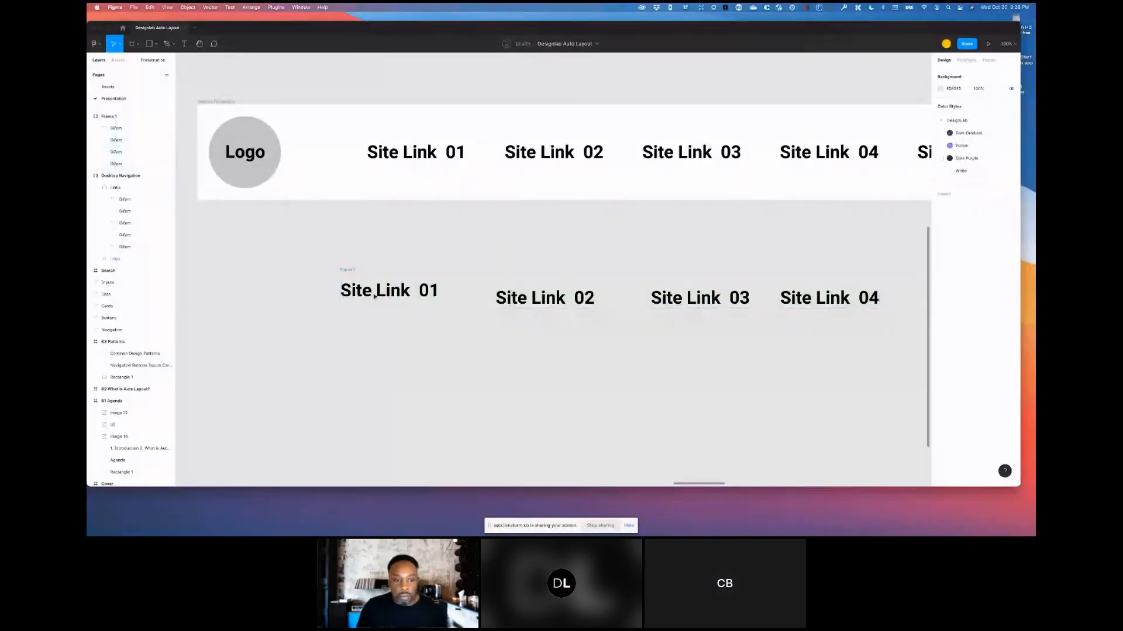
- Select each site link text in turn to compare their text boxes and alignment
double_click(373, 295)
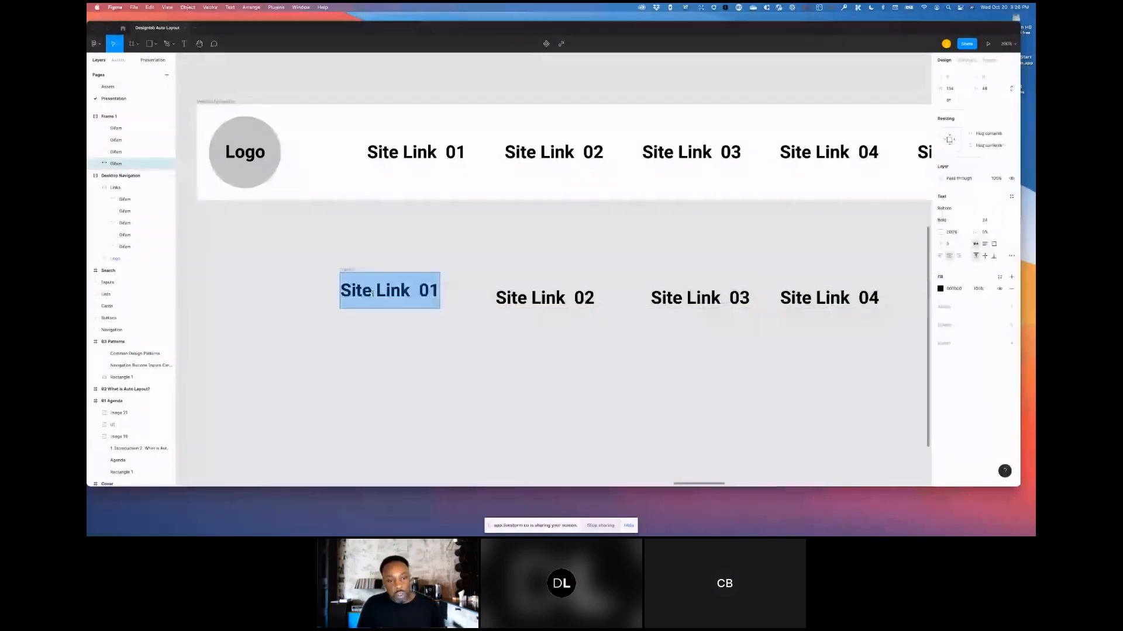
click(567, 299)
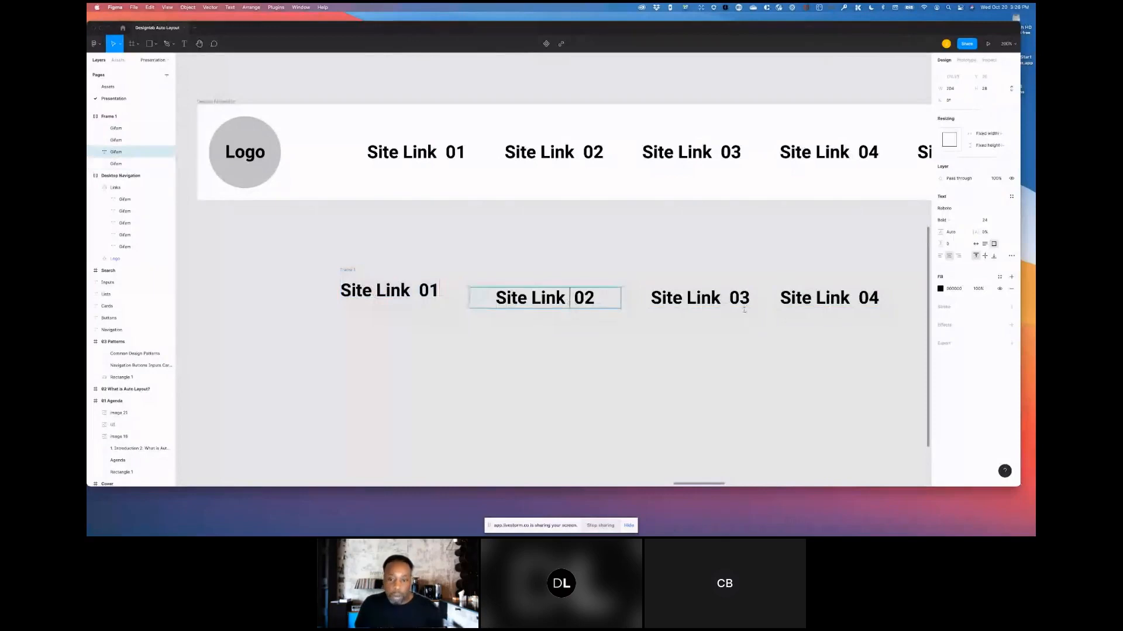
key(Escape)
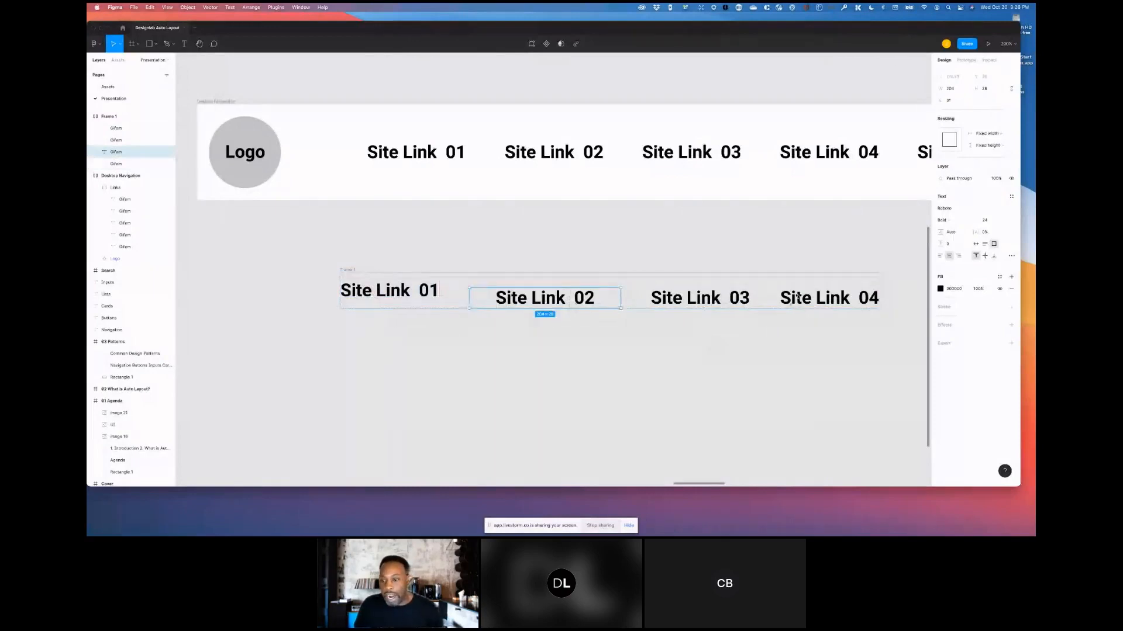
click(798, 297)
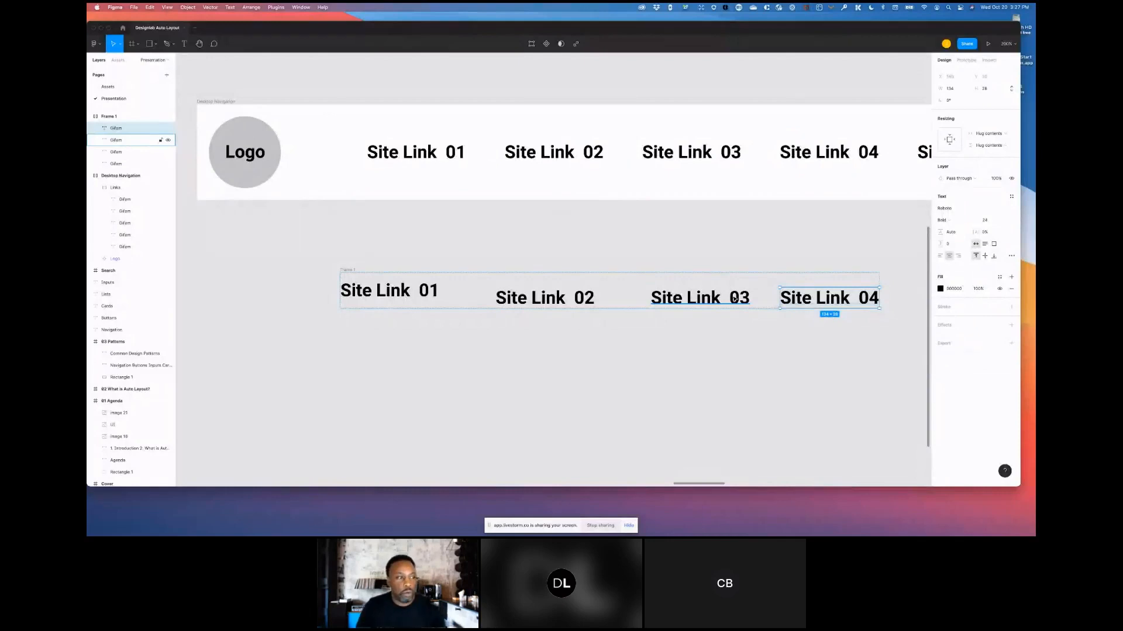
click(624, 376)
- Duplicate the My Button text below the original in the Buttons section
scroll(625, 375, down, 2)
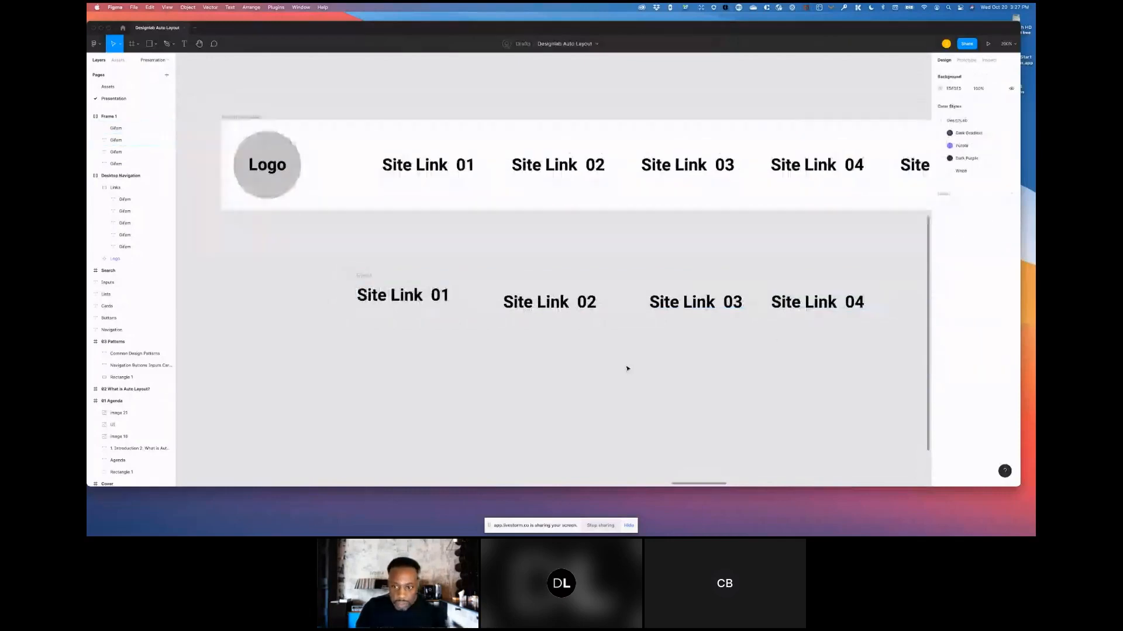
scroll(625, 365, down, 5)
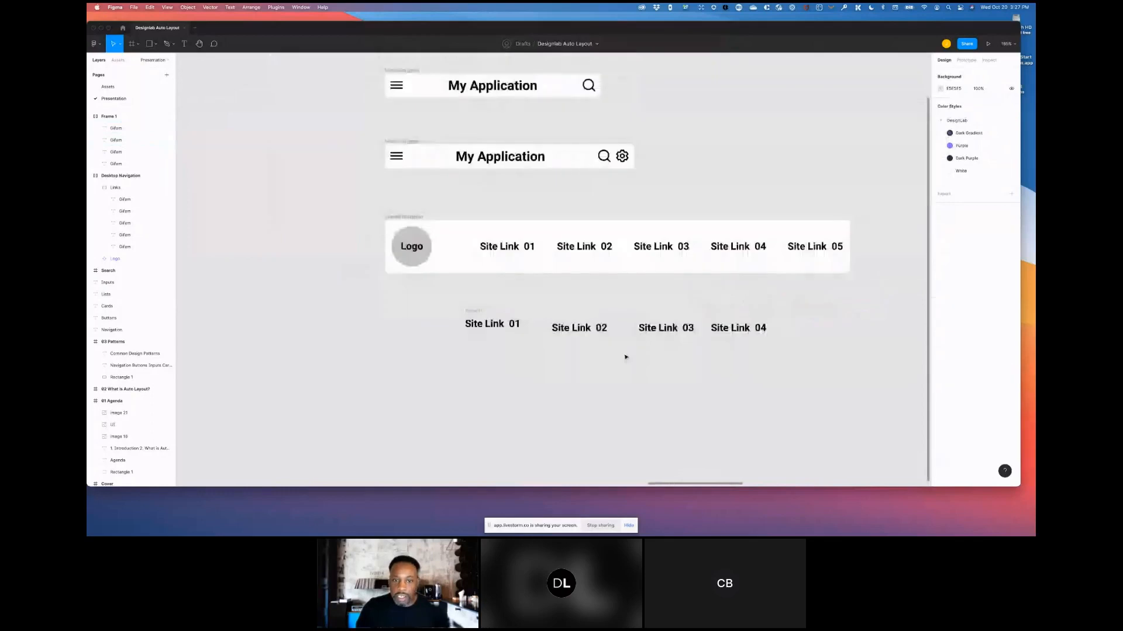
scroll(800, 185, down, 10)
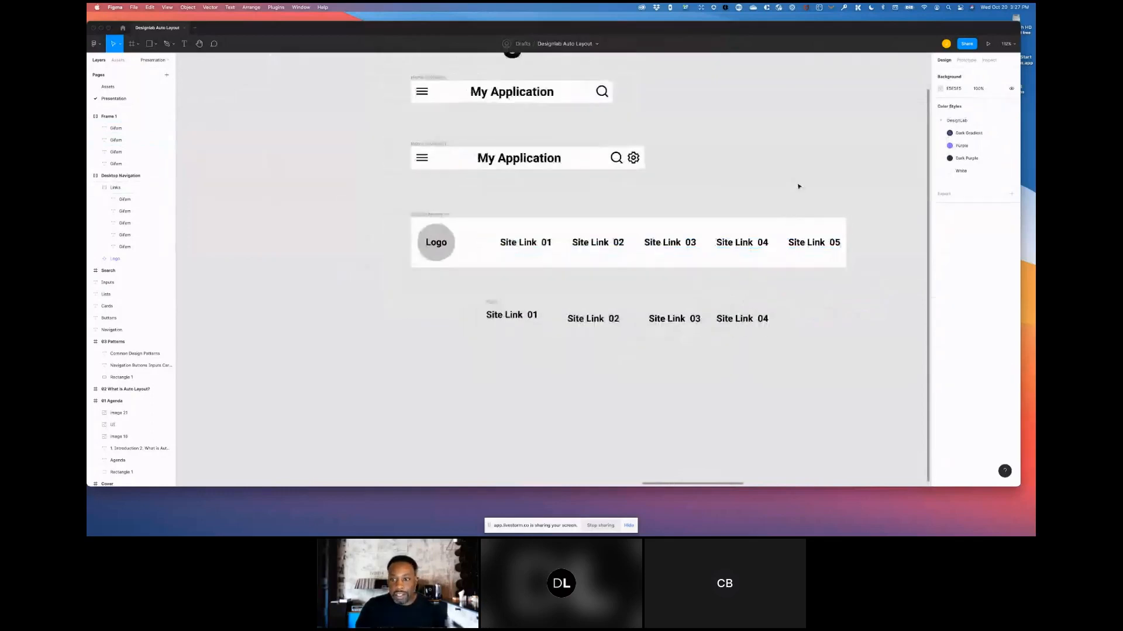
scroll(848, 174, up, 4)
scroll(848, 174, right, 3)
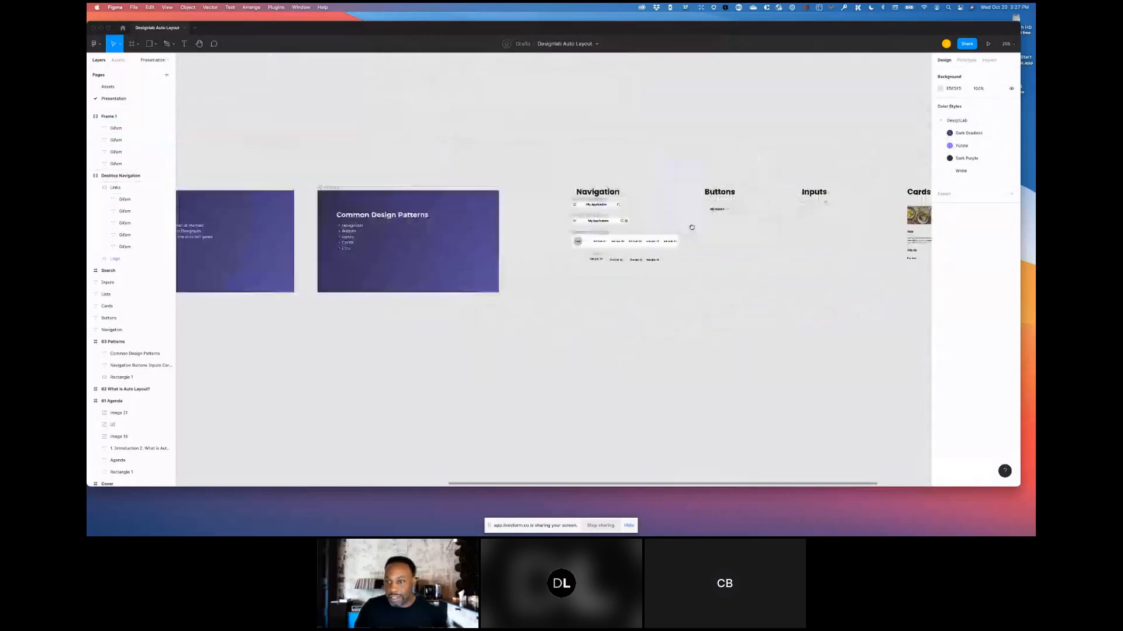
scroll(715, 214, up, 6)
scroll(714, 214, up, 4)
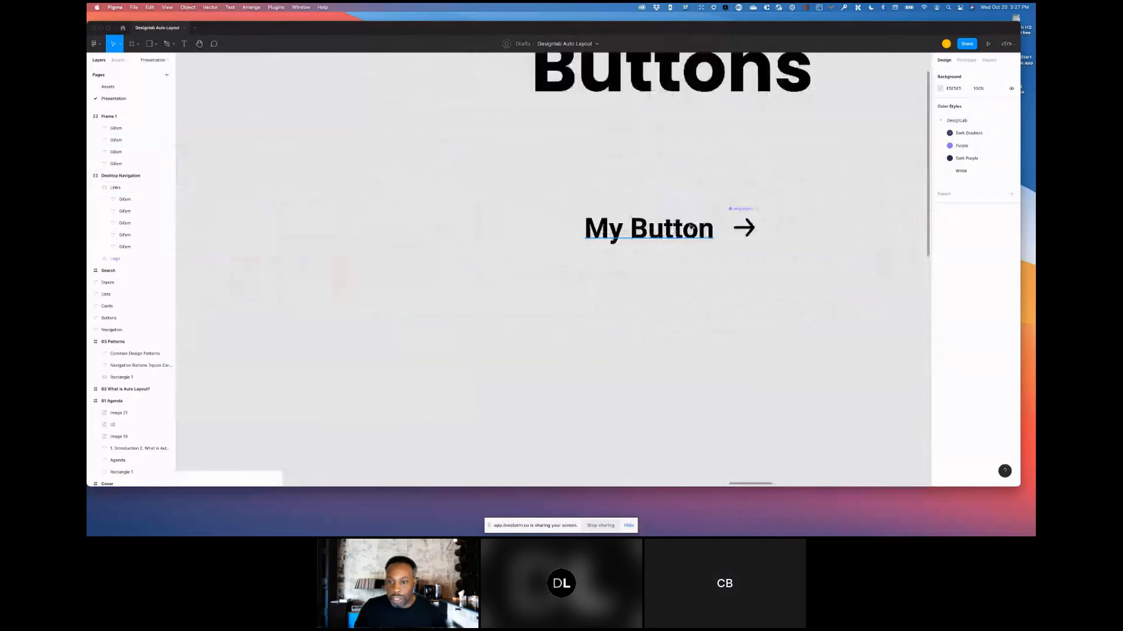
scroll(701, 224, right, 3)
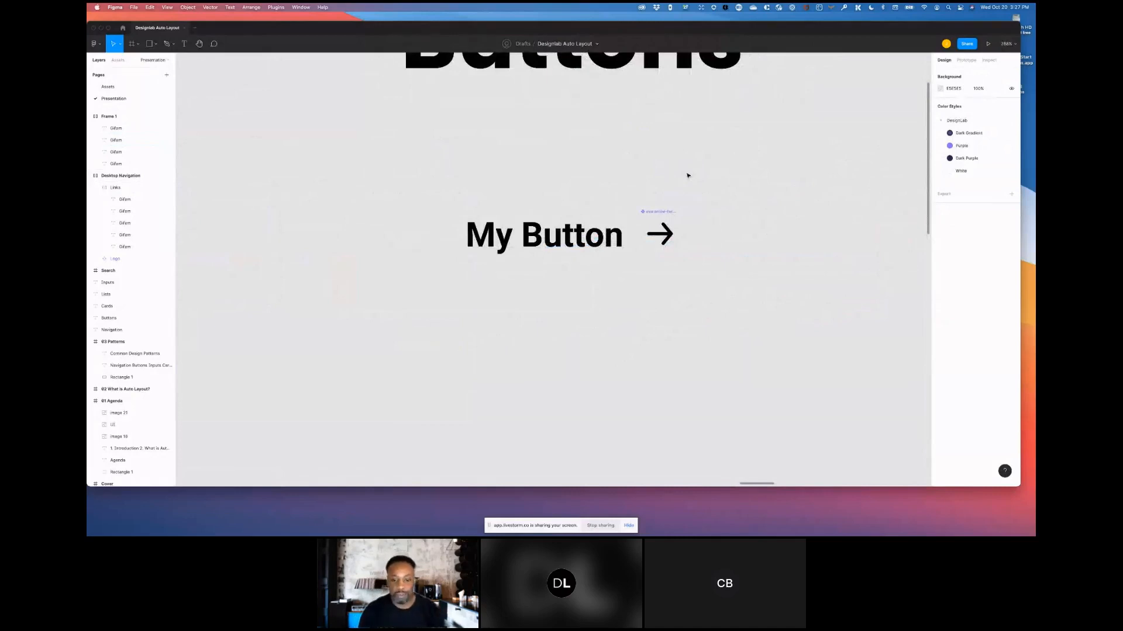
scroll(691, 166, down, 8)
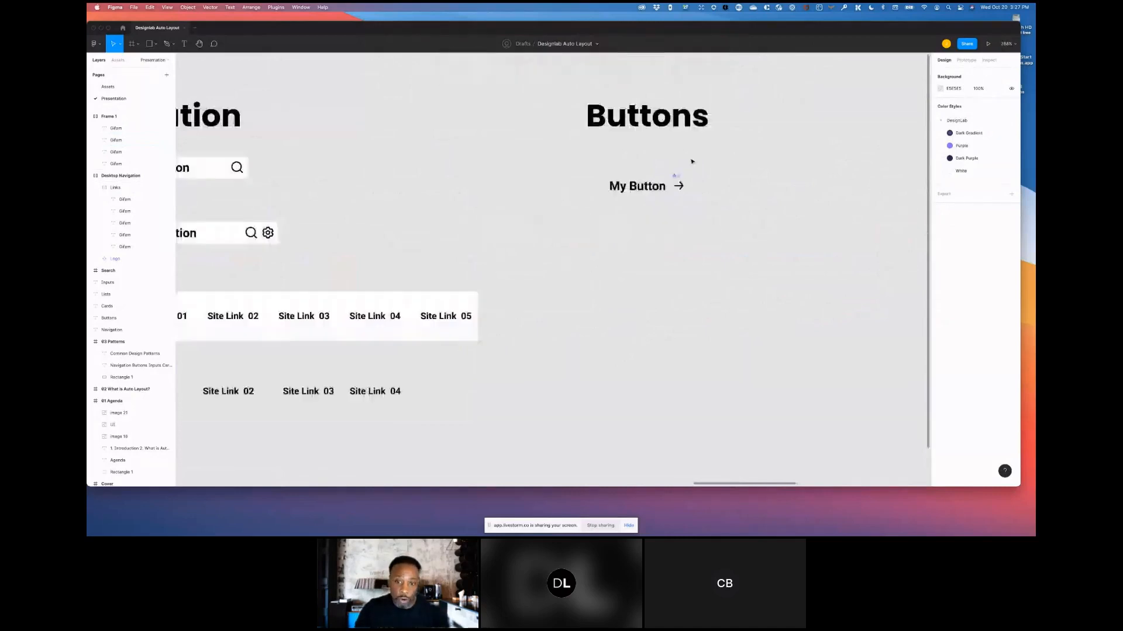
scroll(691, 160, up, 3)
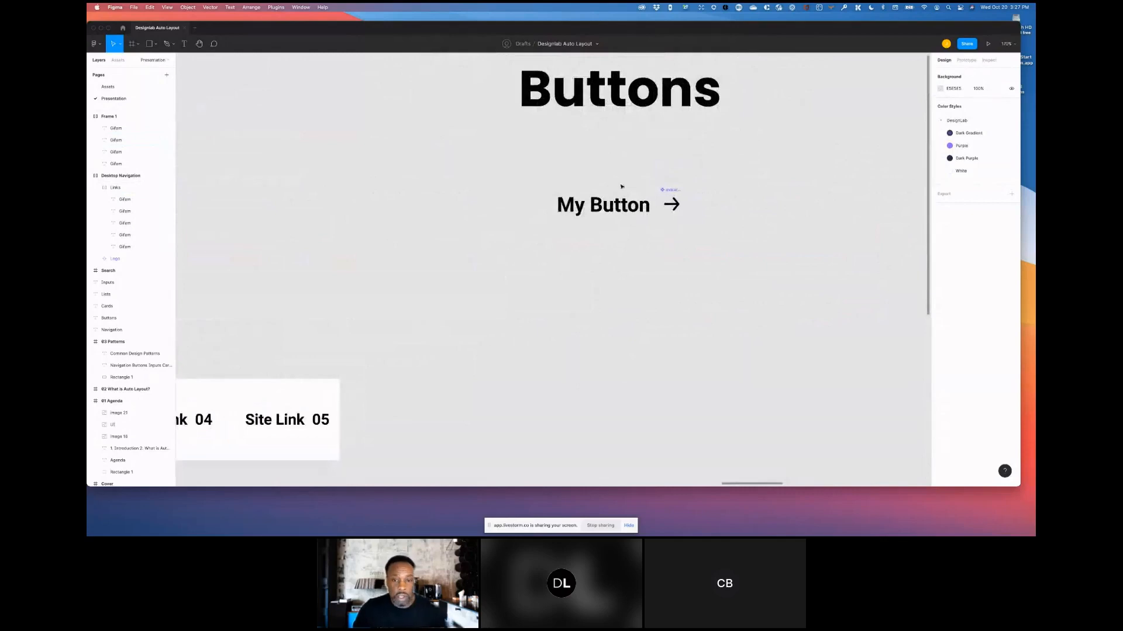
drag(619, 212, 617, 335)
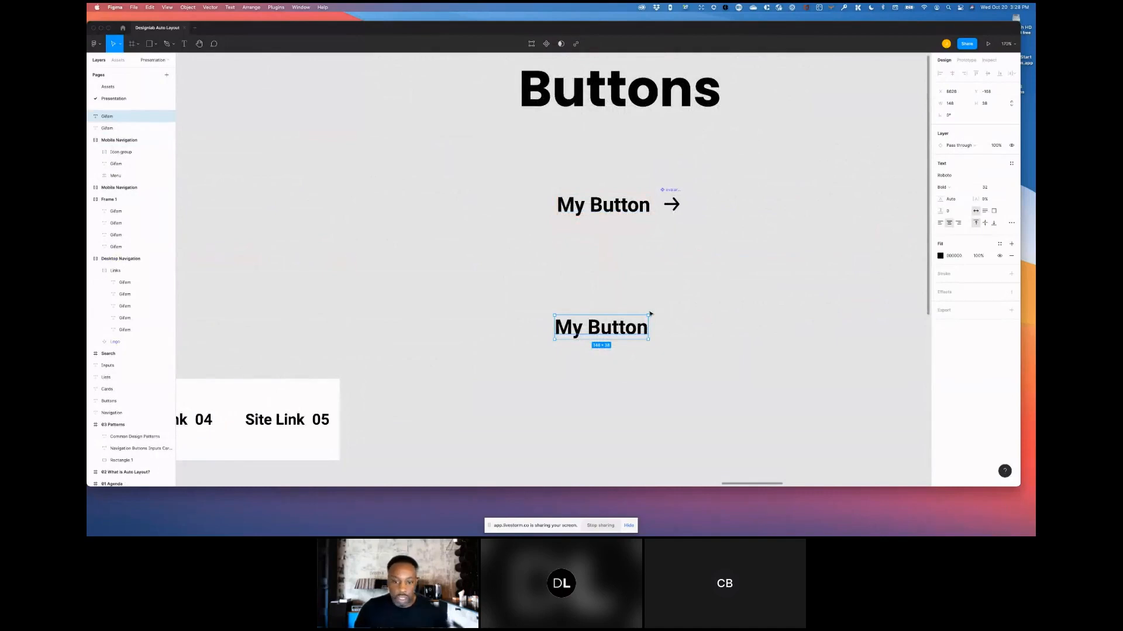
- Wrap the copied My Button text in a frame and add auto layout to it
right_click(621, 331)
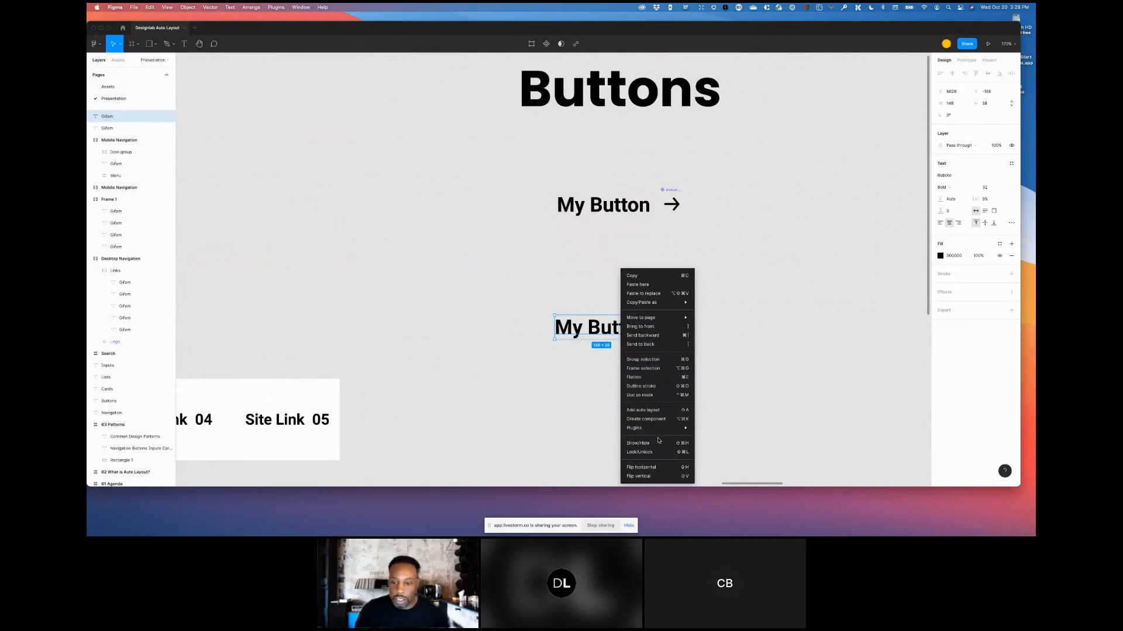
click(642, 371)
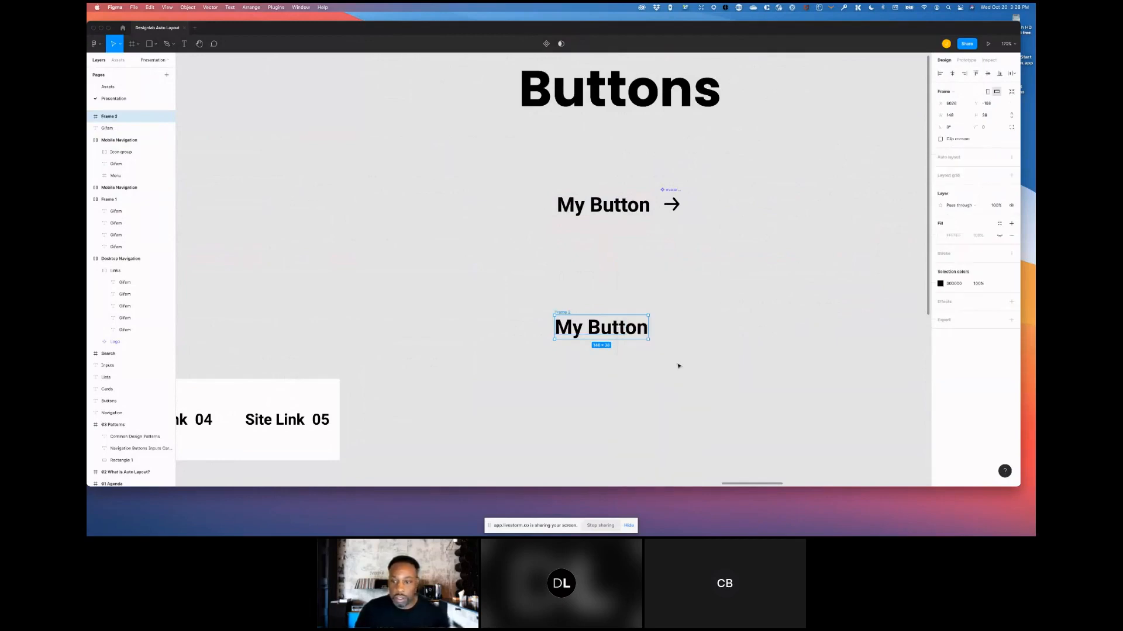
click(1012, 158)
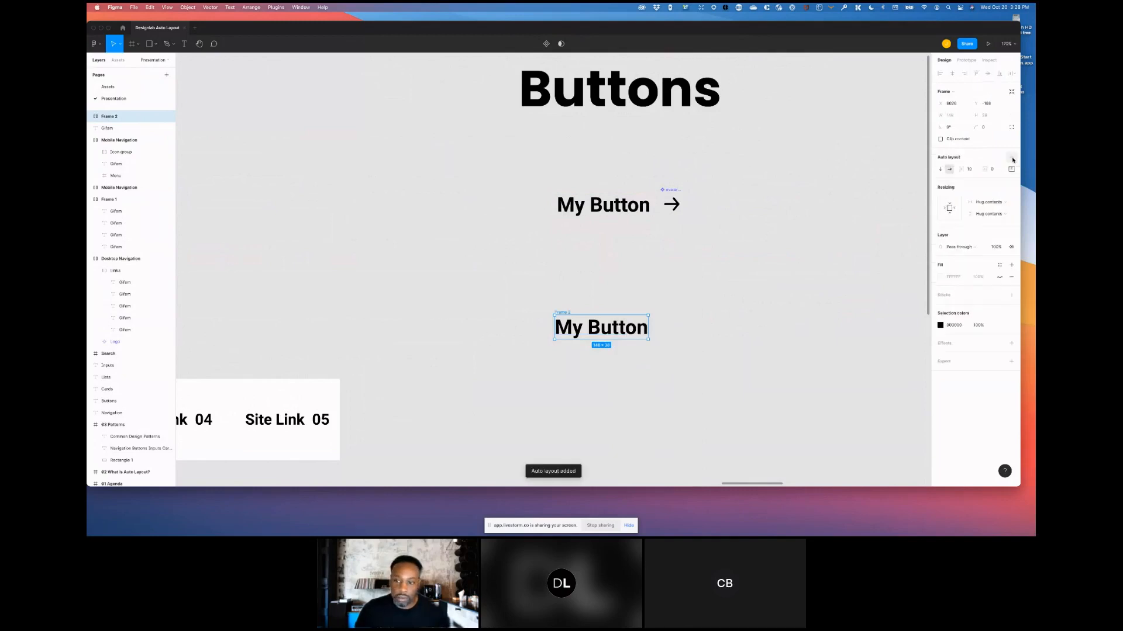
- Add a white fill to the button frame and set its padding to 16
click(999, 277)
click(993, 169)
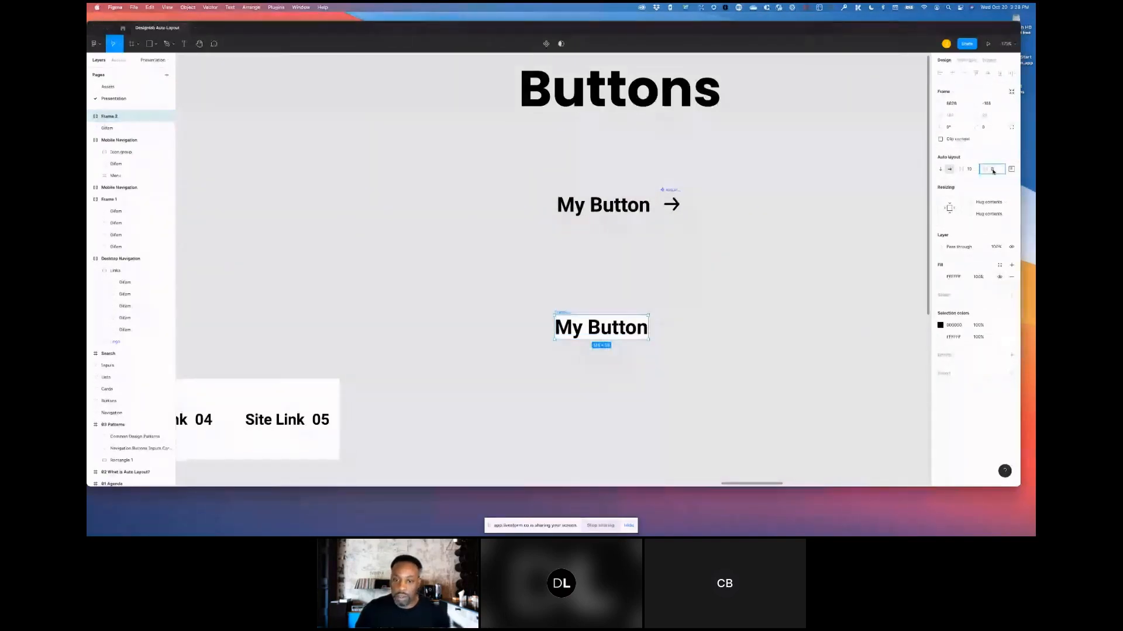
text(16)
key(Return)
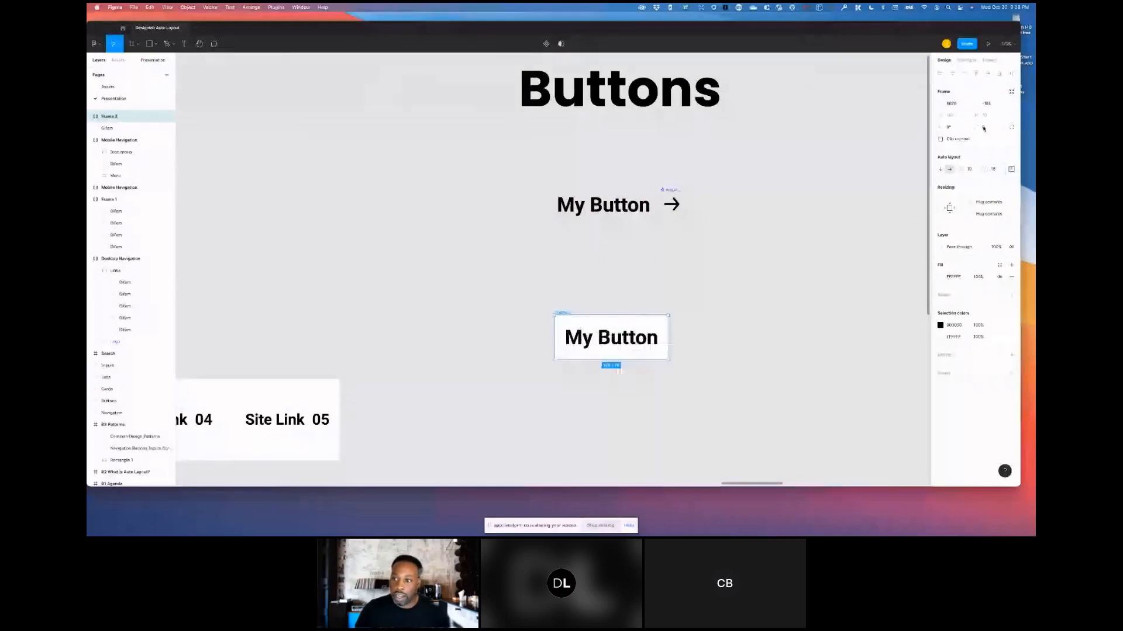
- Round the button frame's corners to a radius of 4
click(984, 127)
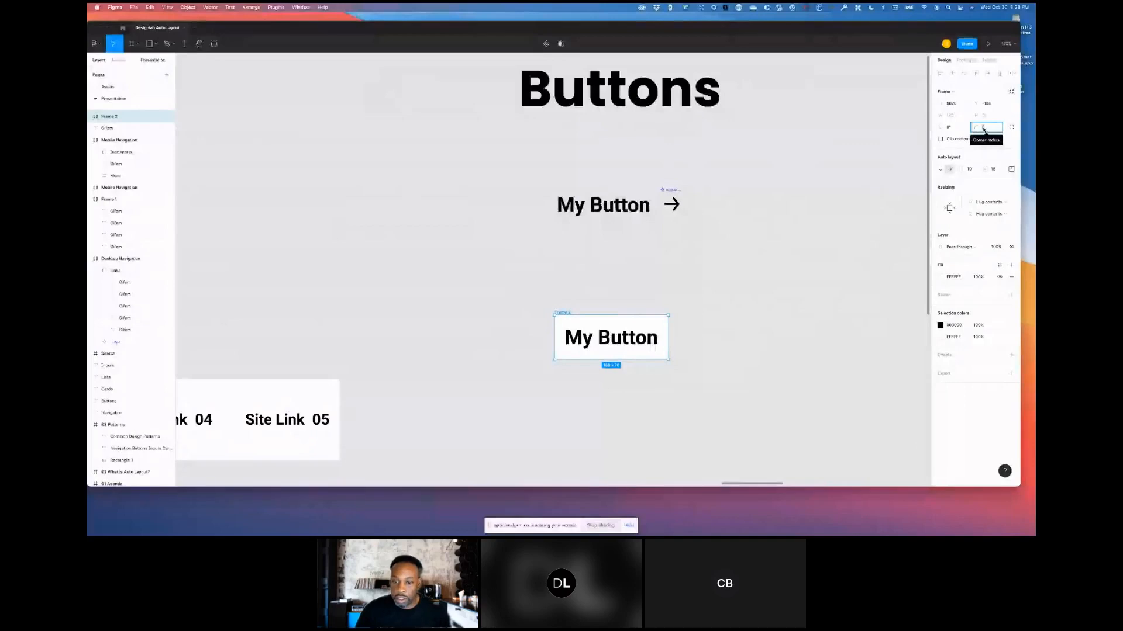
text(4)
key(Return)
click(564, 314)
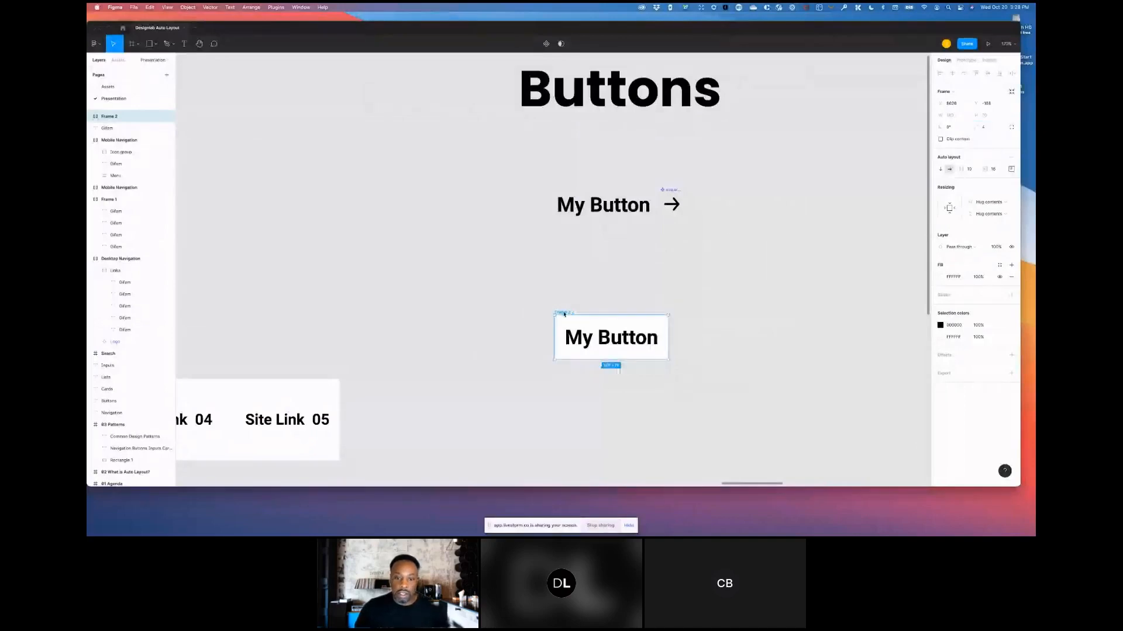
click(532, 292)
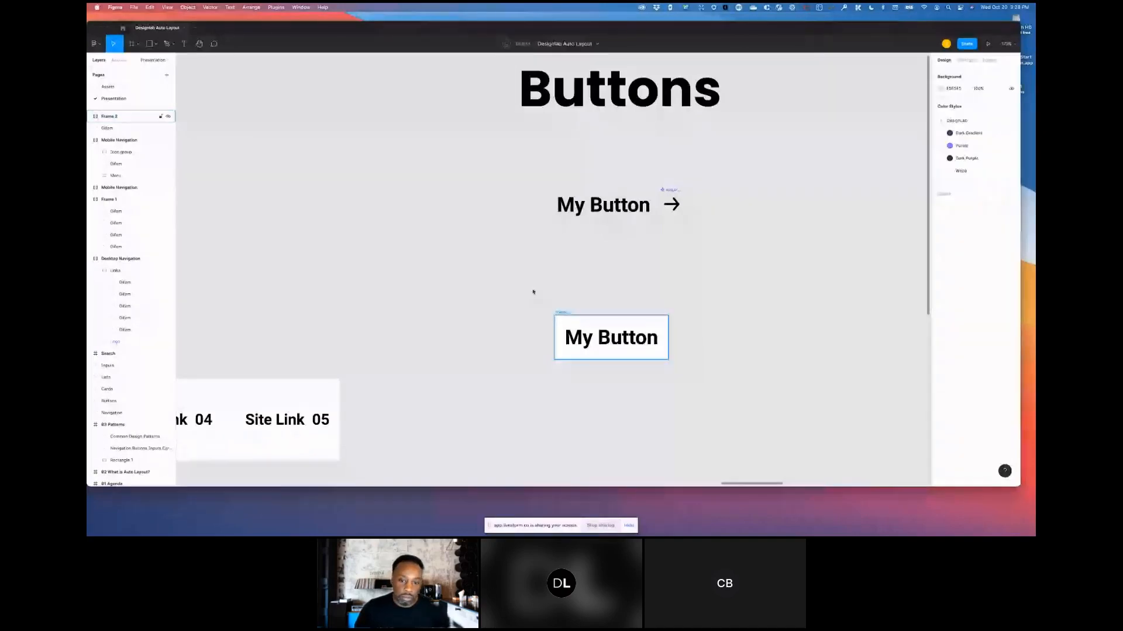
key(super+z)
key(super+z)
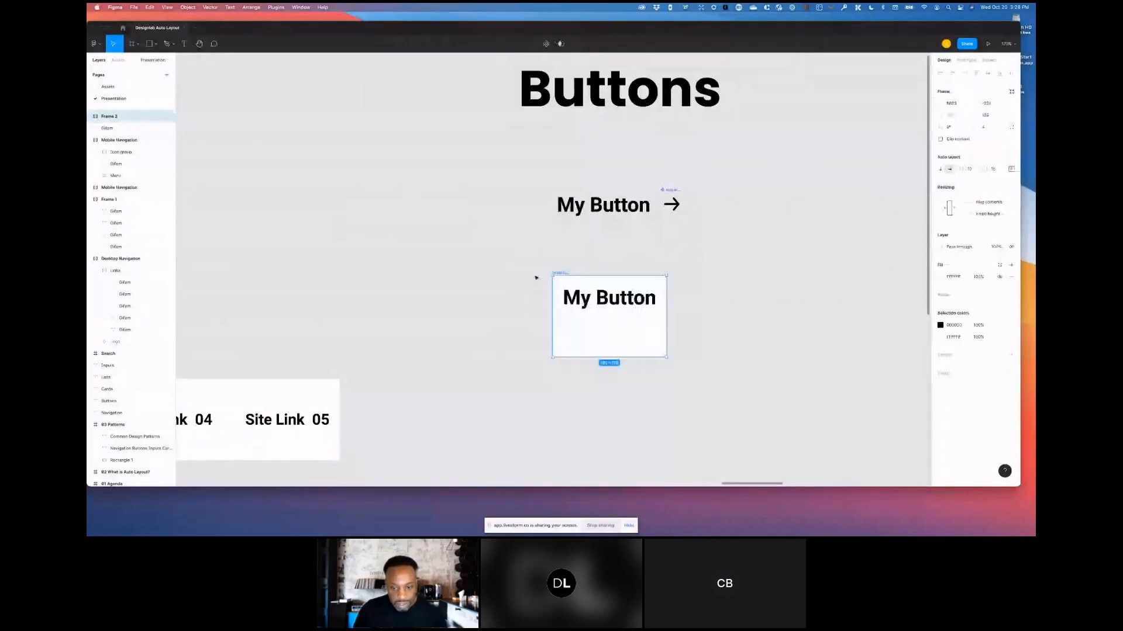
key(super+z)
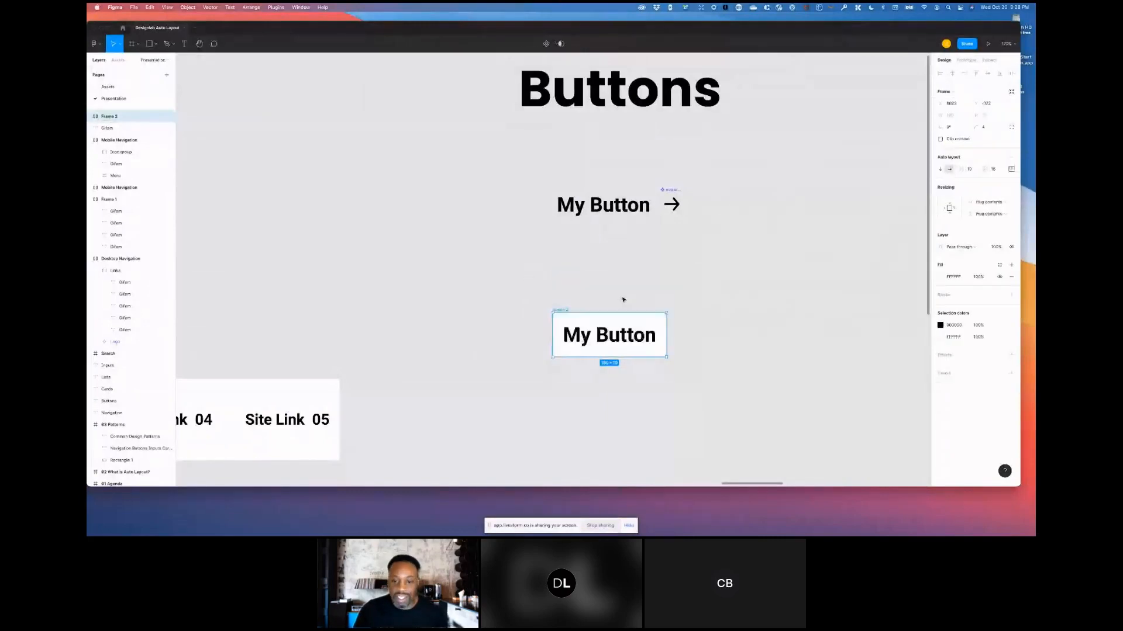
- Set the button frame's left and right padding individually to 36
click(690, 312)
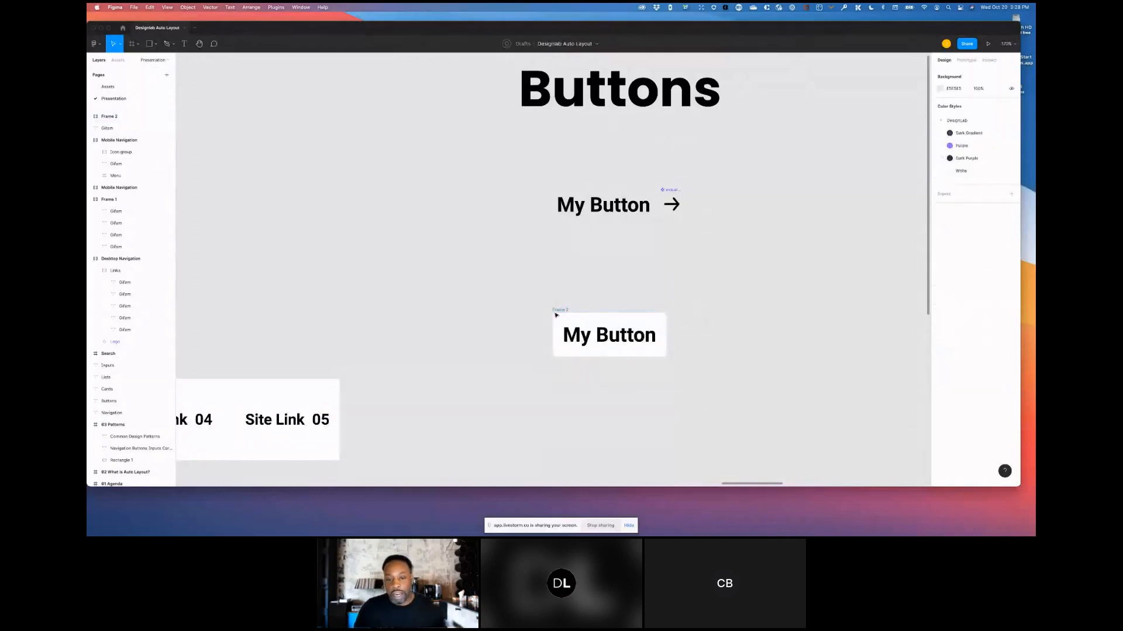
click(666, 338)
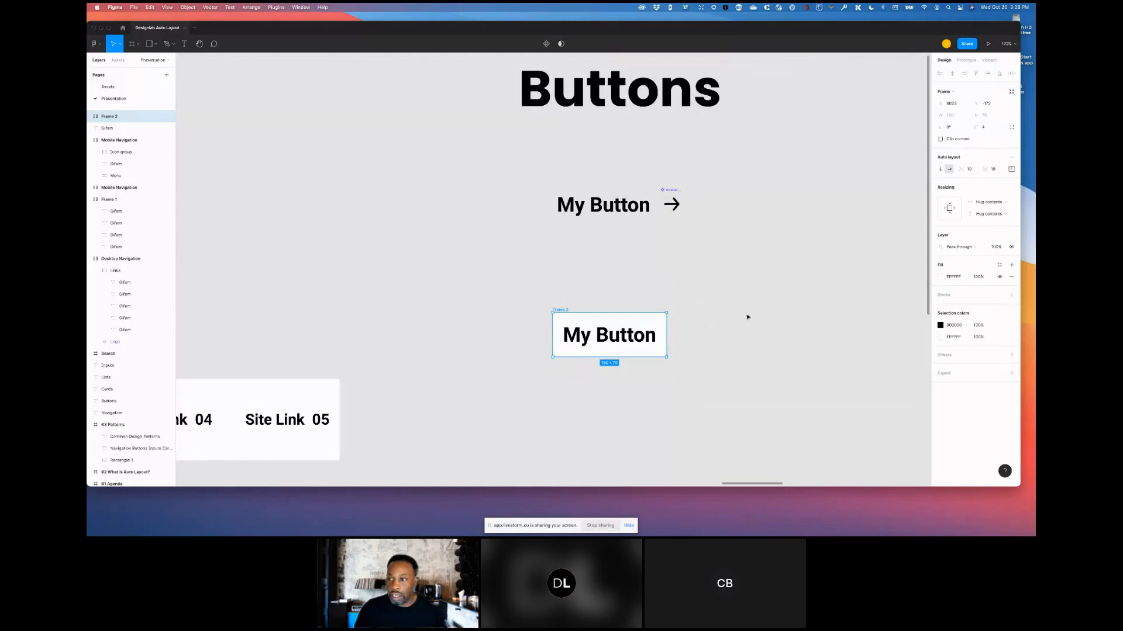
click(1012, 170)
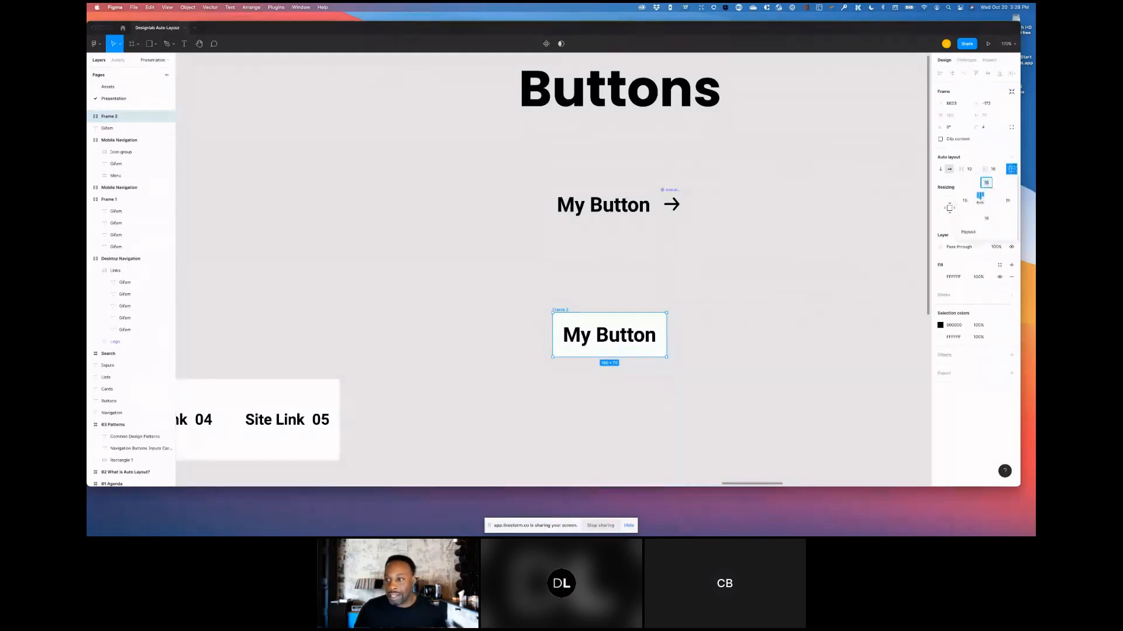
click(991, 202)
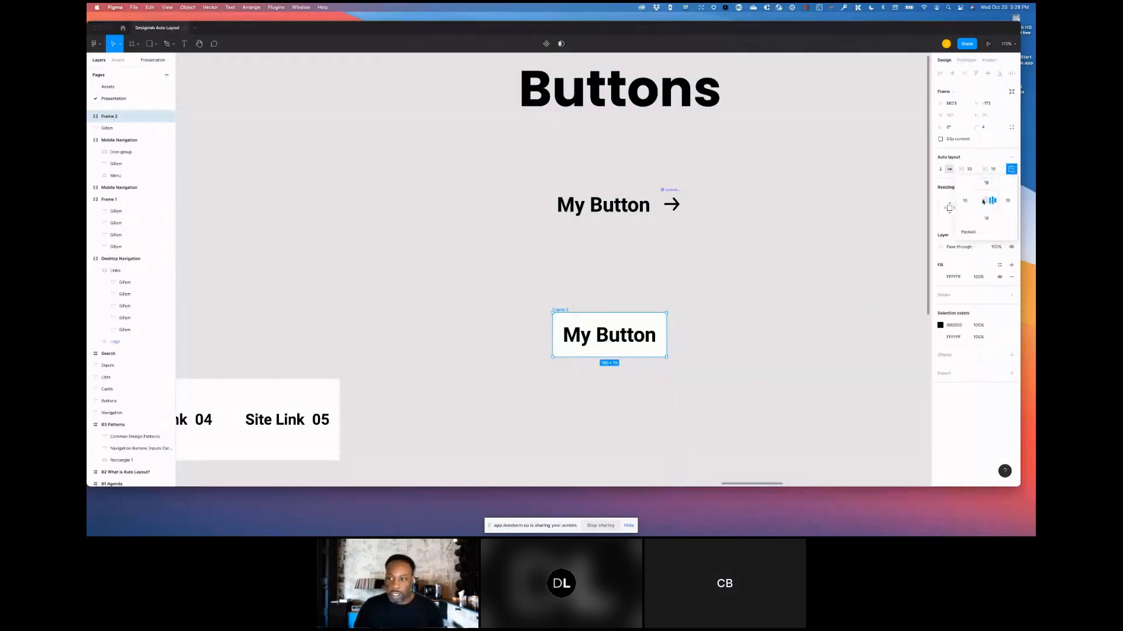
click(987, 203)
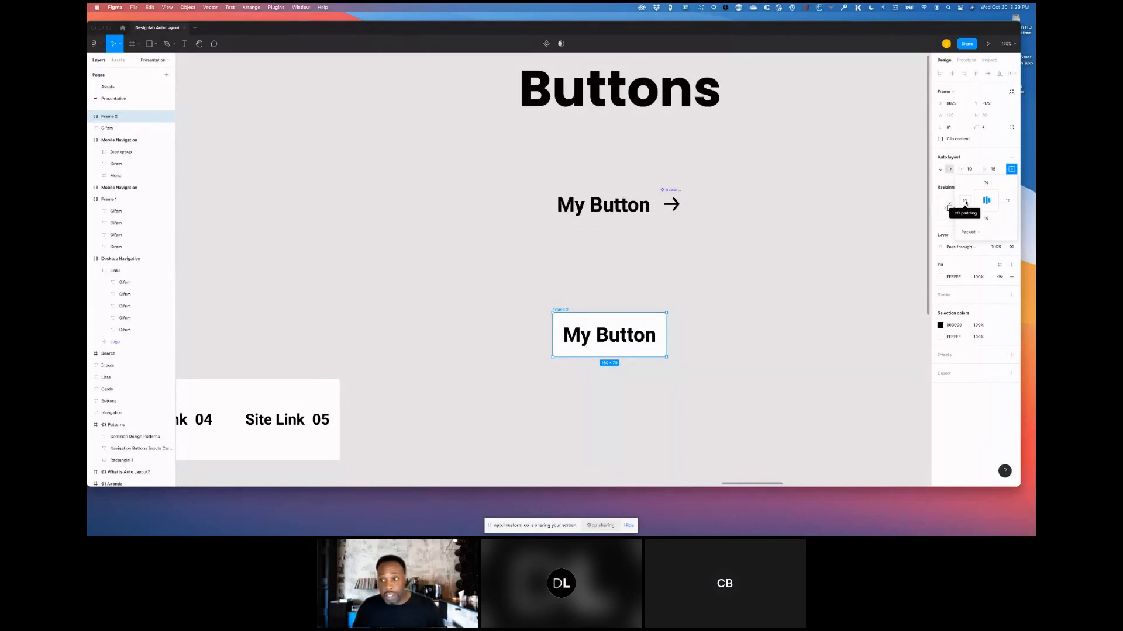
click(966, 201)
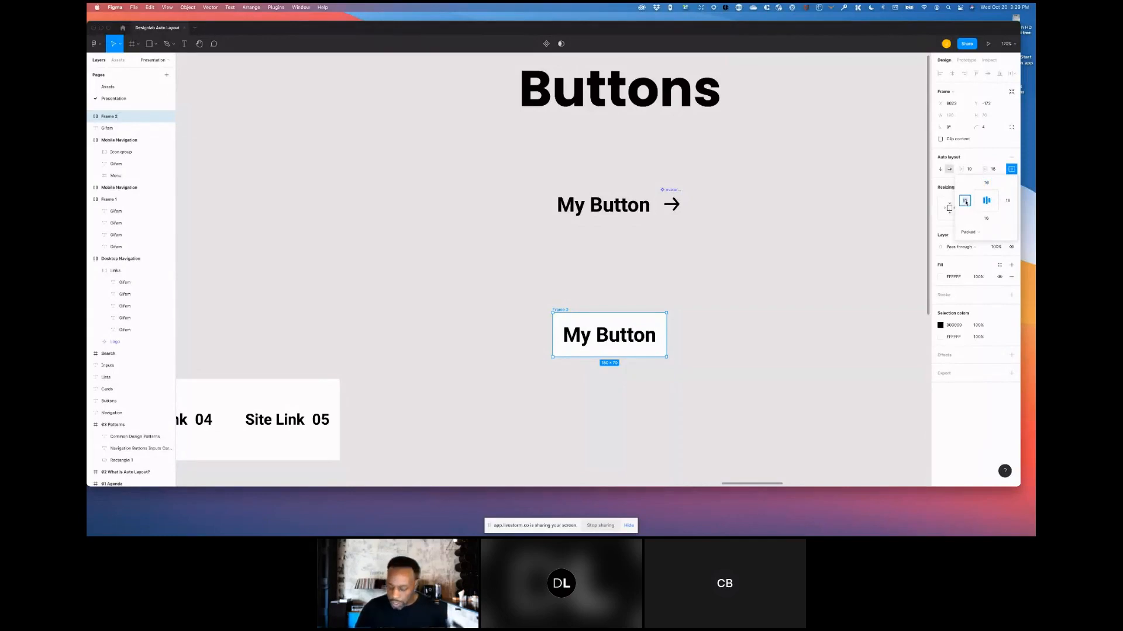
click(1008, 201)
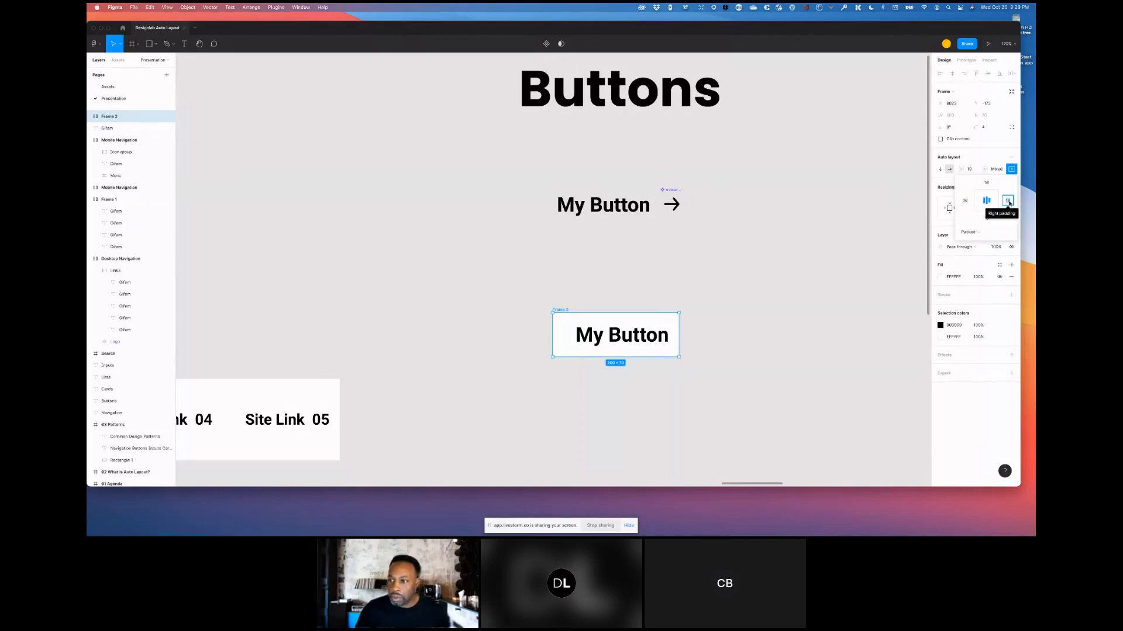
text(36)
key(Return)
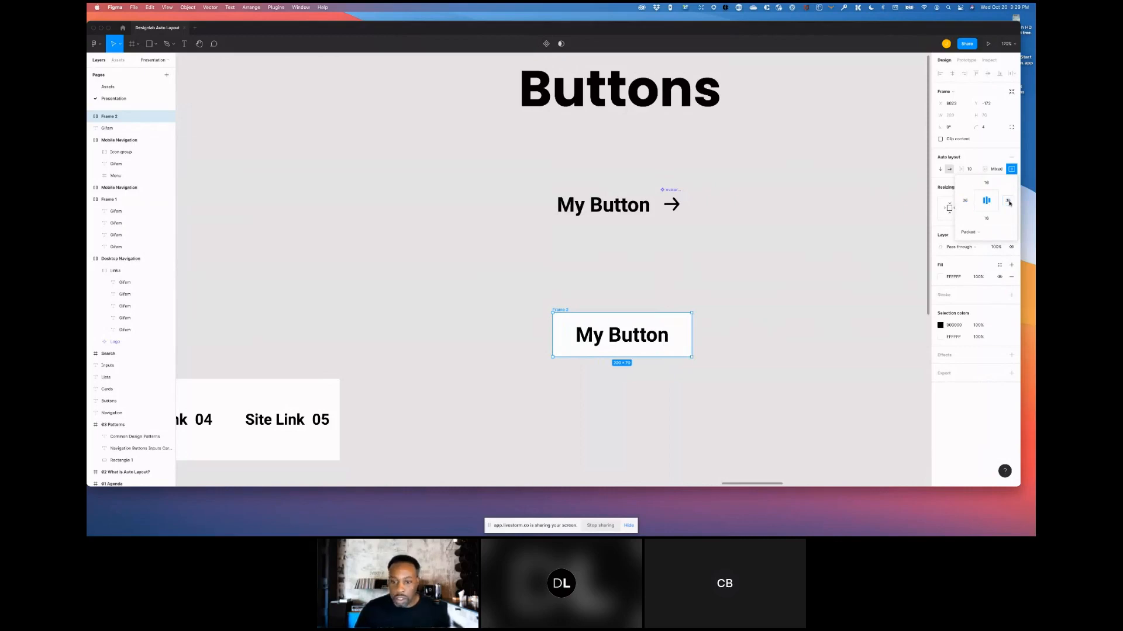
- Duplicate the button frame below and change the copy's text to Designlab Button
click(804, 260)
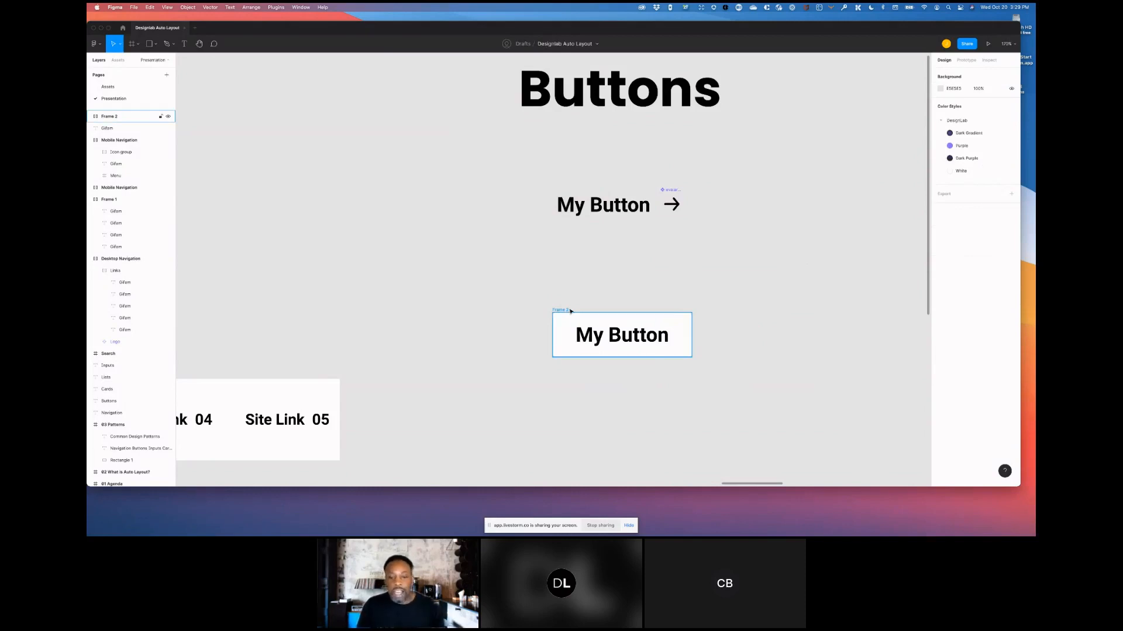
drag(555, 310, 555, 377)
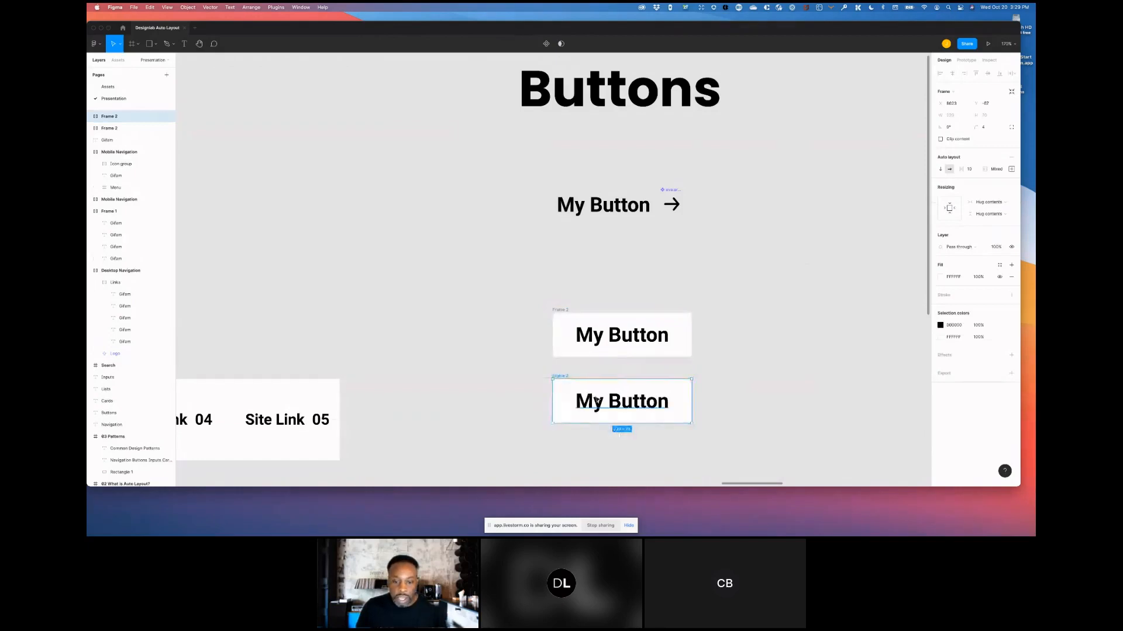
double_click(611, 405)
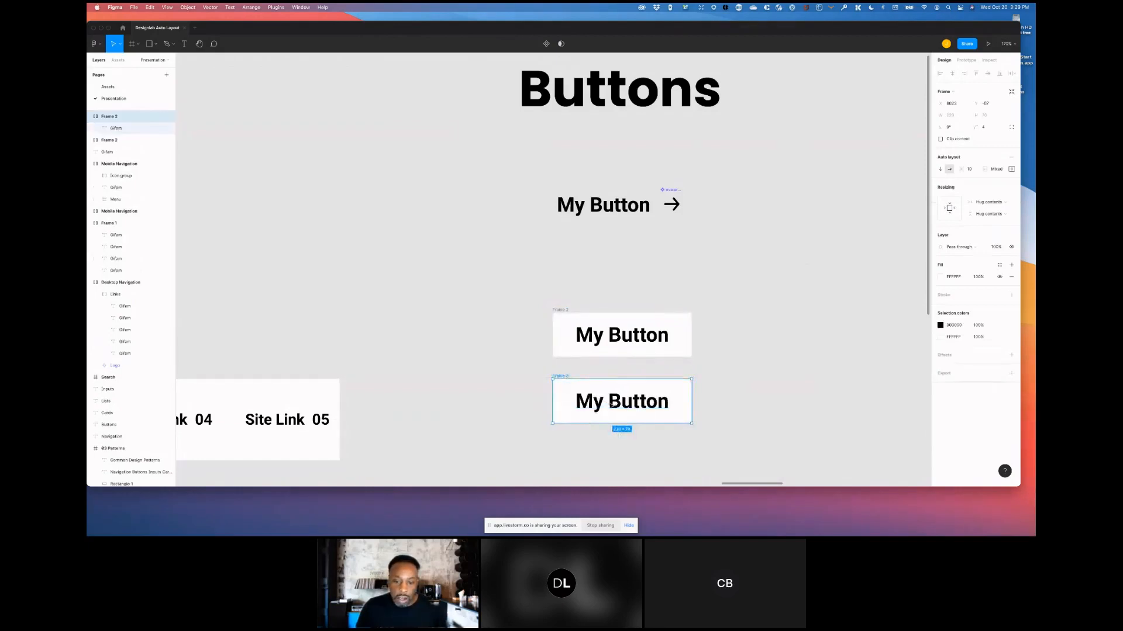
double_click(596, 404)
double_click(594, 402)
text(De)
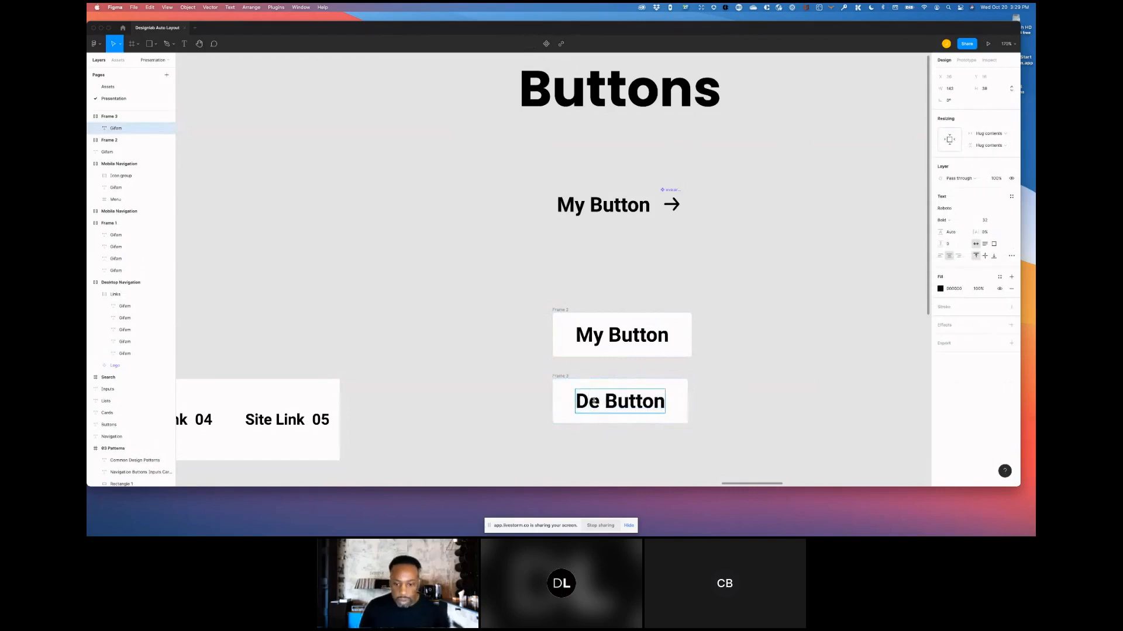
text(sigla)
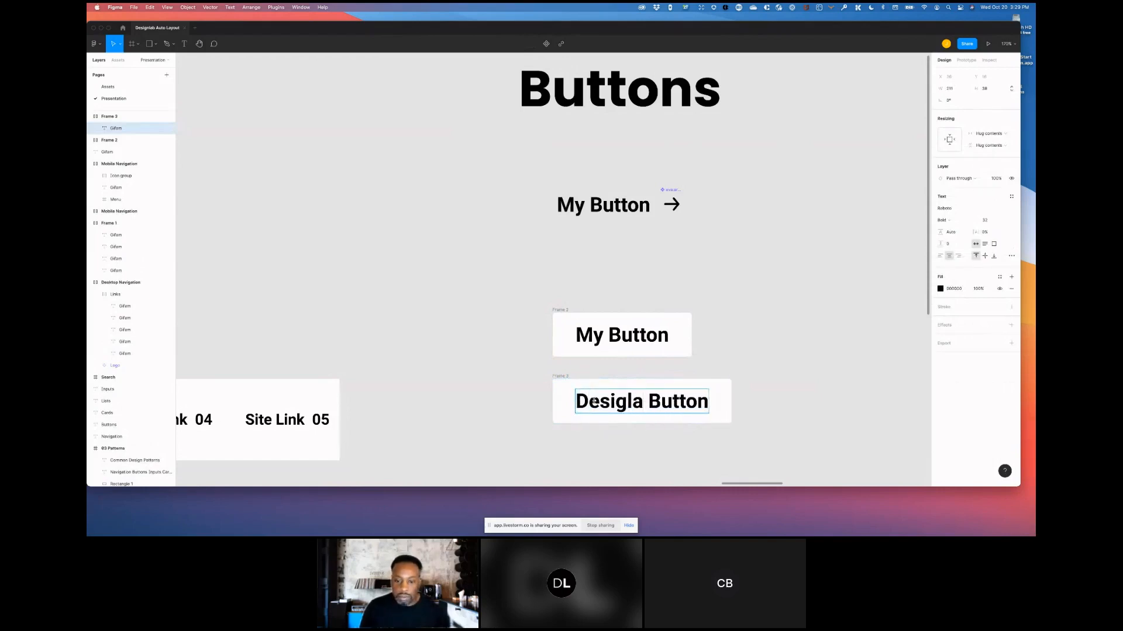
key(BackSpace)
key(BackSpace)
text(ng)
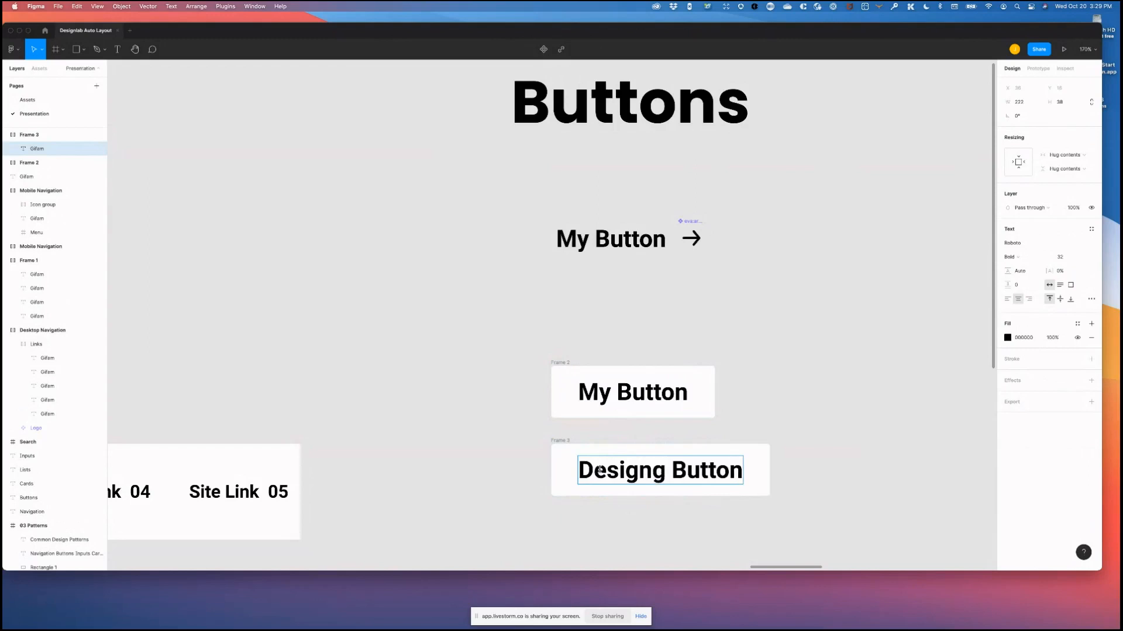
key(BackSpace)
text(lab)
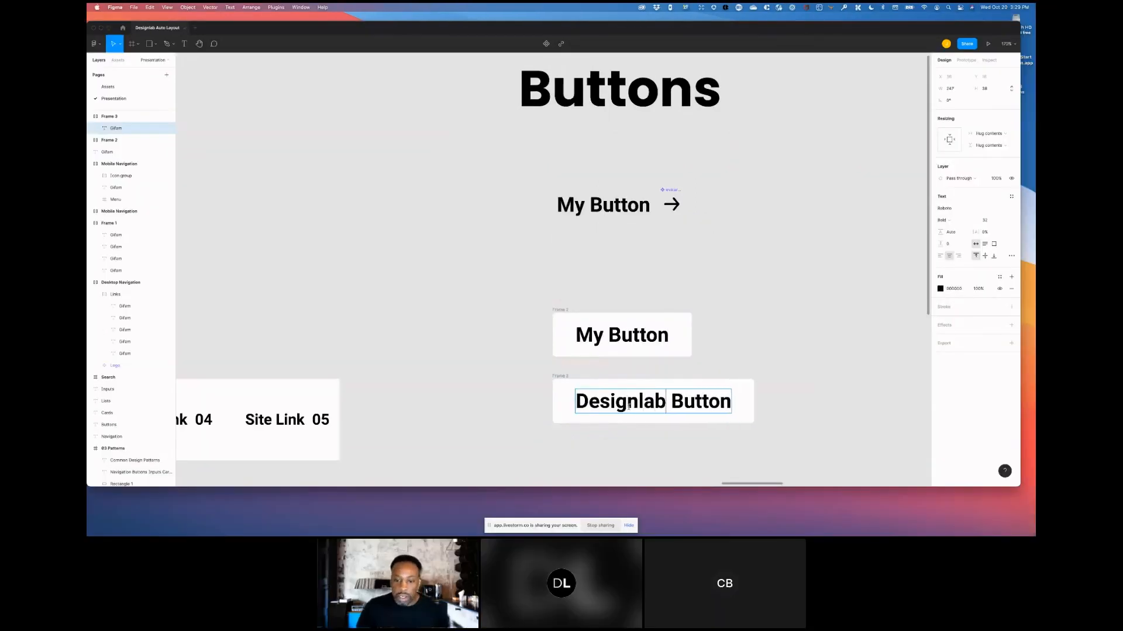
key(Escape)
click(584, 369)
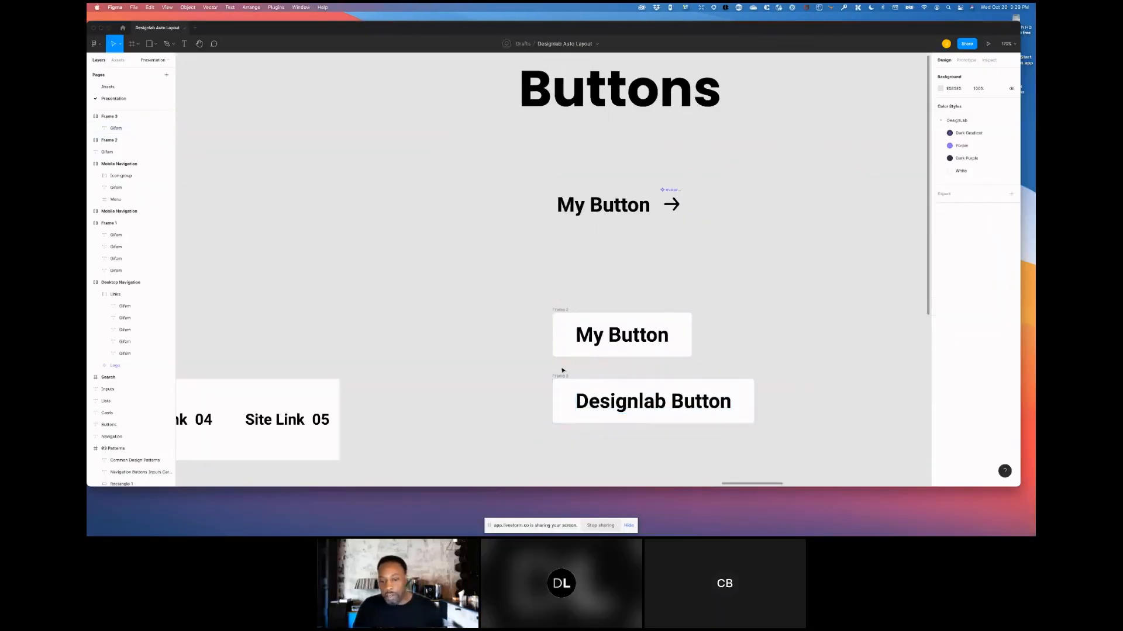
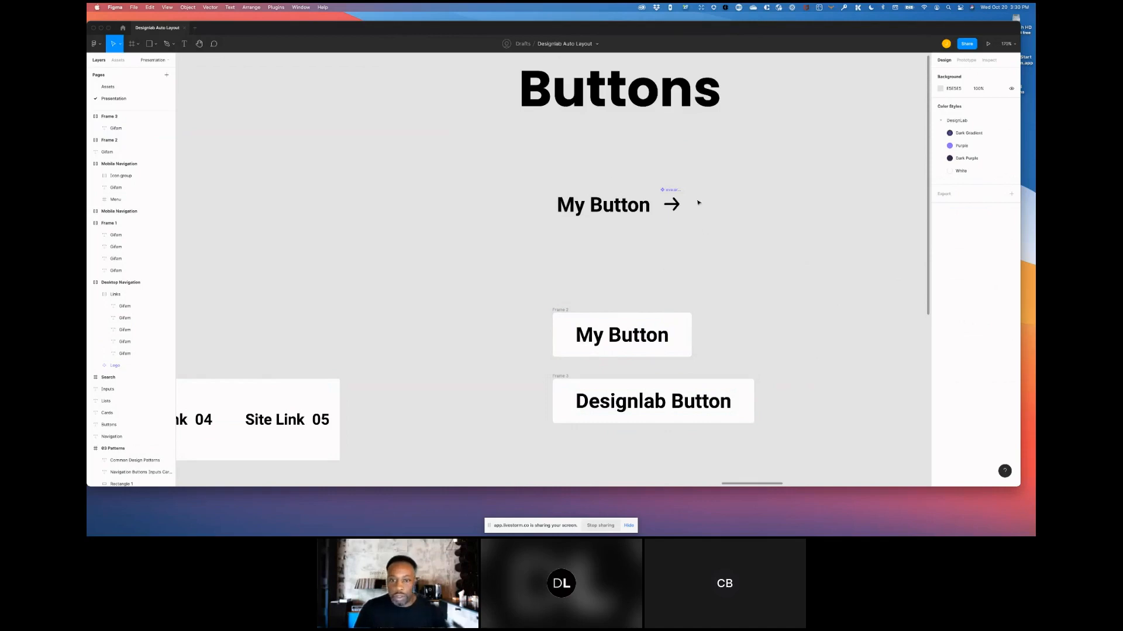
- Place a copy of the arrow icon inside the Designlab Button frame, after the text
scroll(677, 251, down, 1)
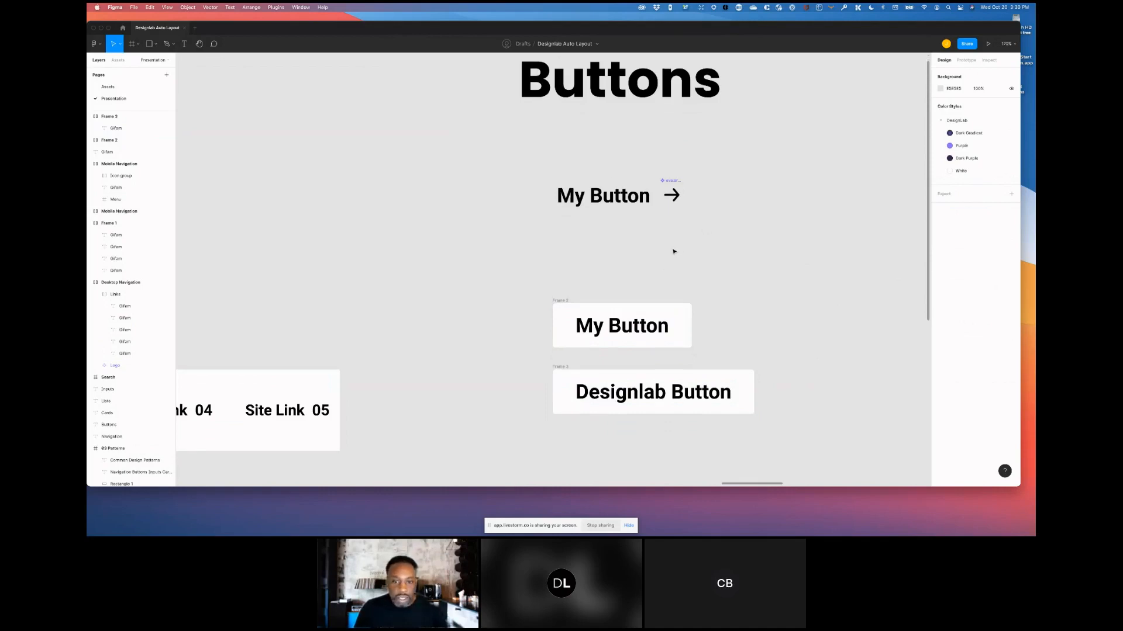
scroll(658, 253, down, 5)
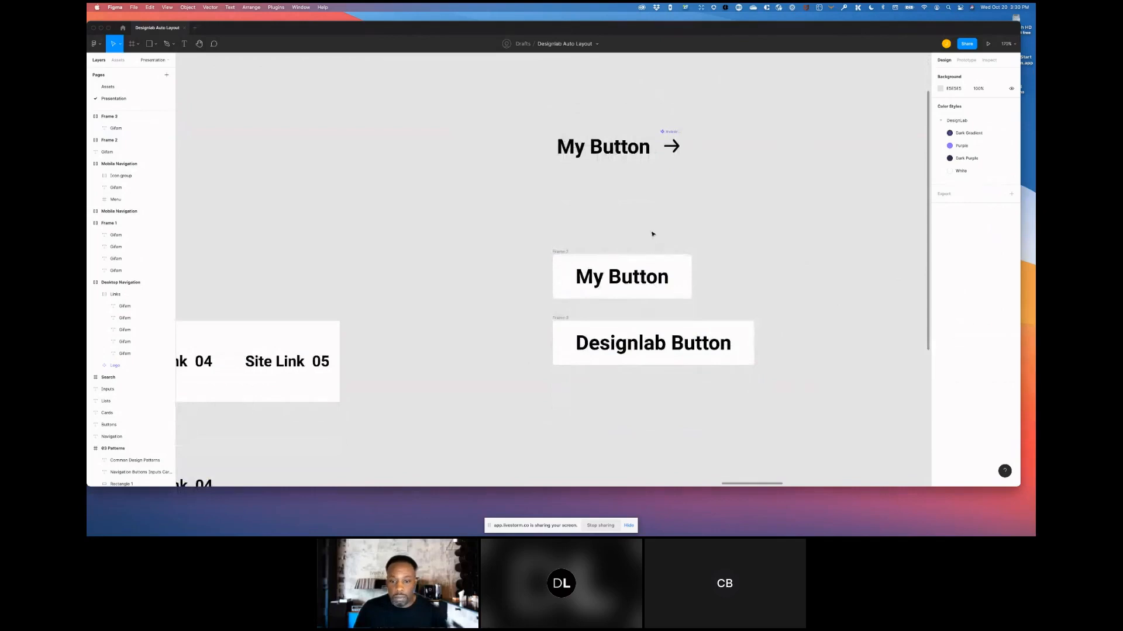
scroll(653, 234, down, 4)
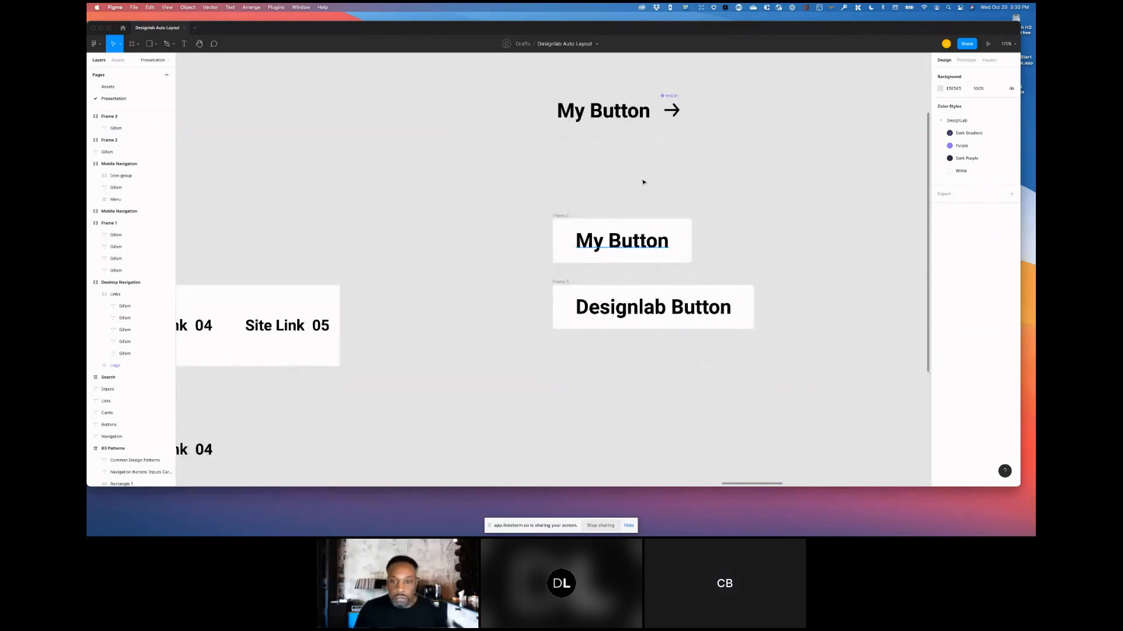
key(shift+0)
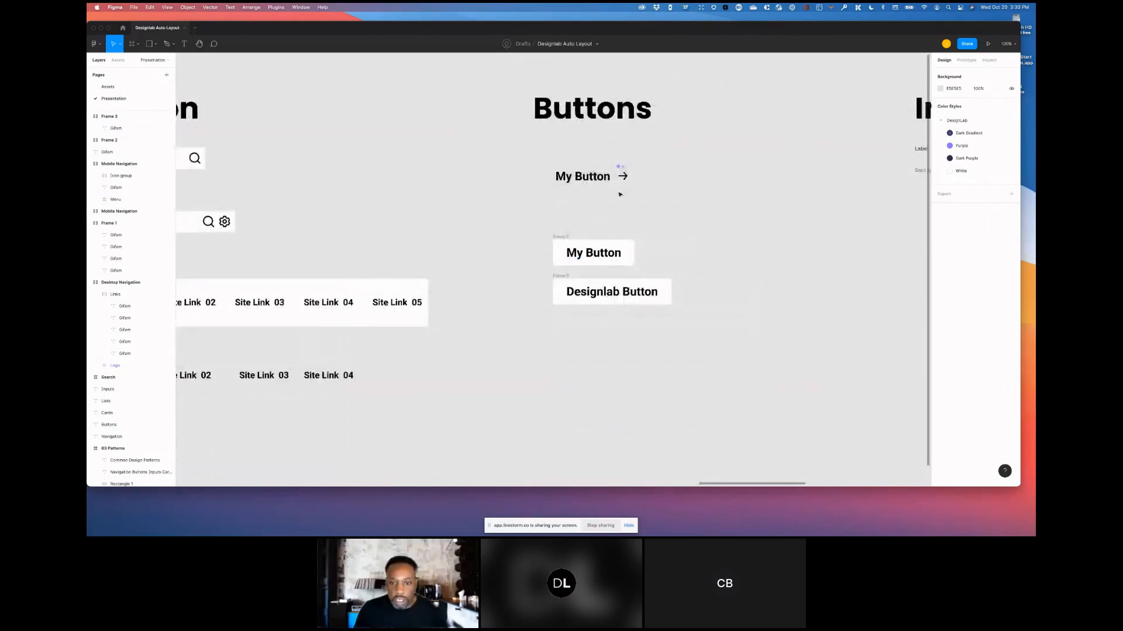
scroll(620, 194, up, 1)
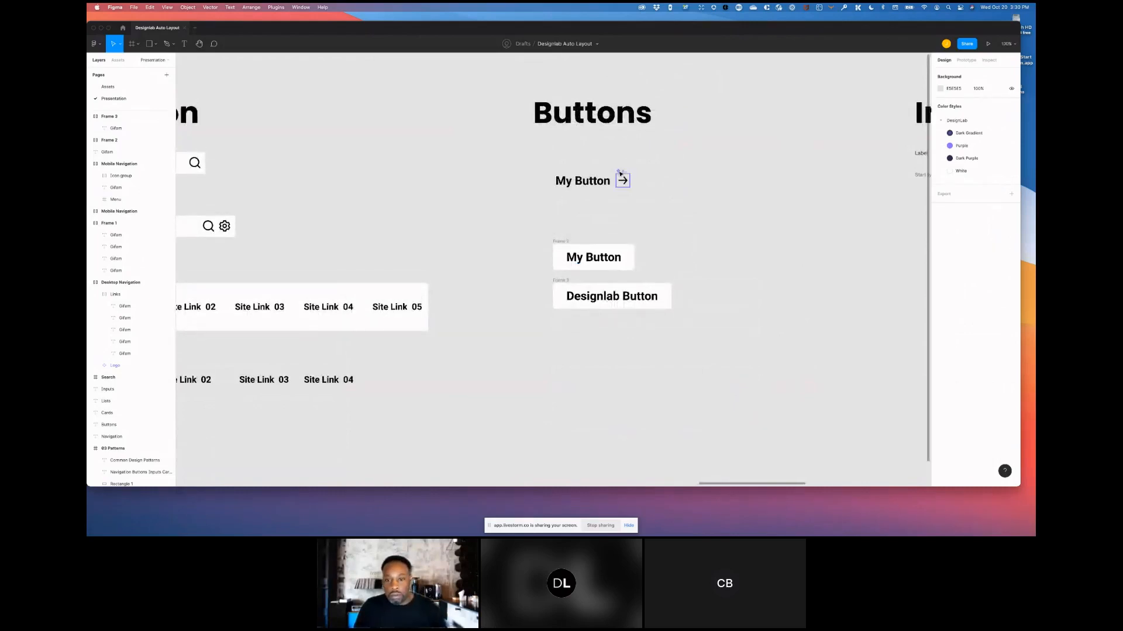
scroll(617, 194, up, 2)
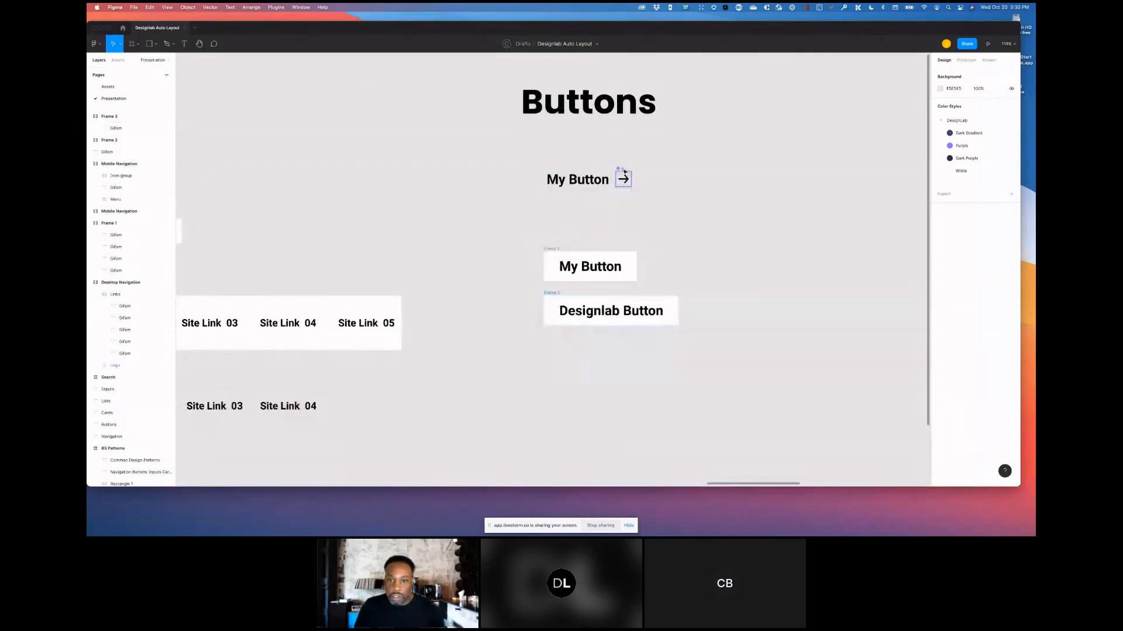
click(623, 180)
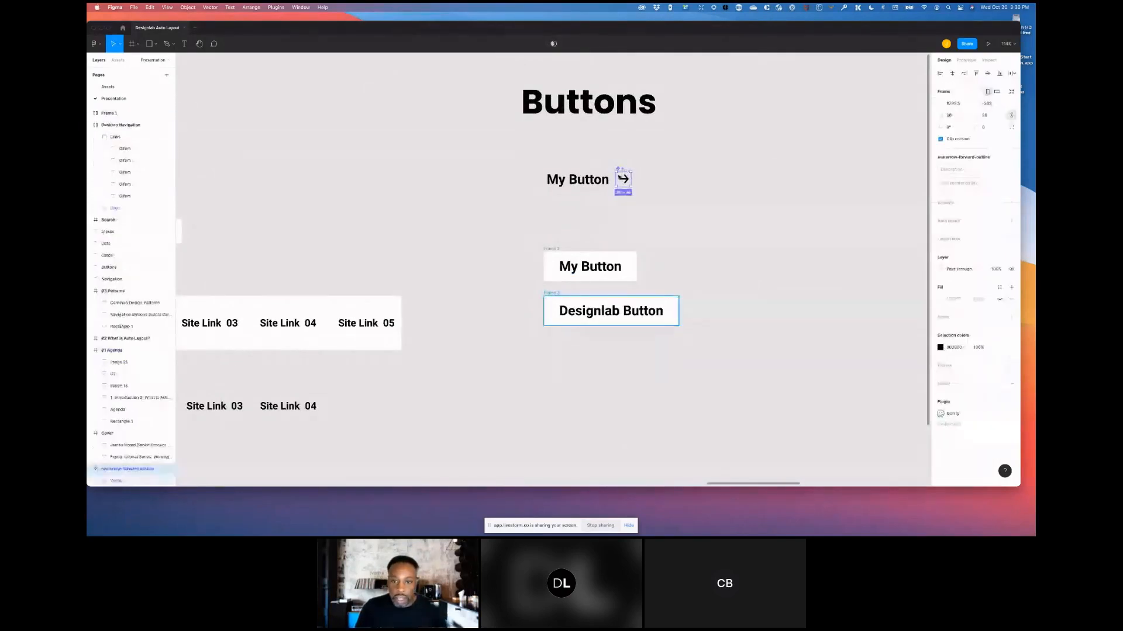
drag(623, 170, 717, 309)
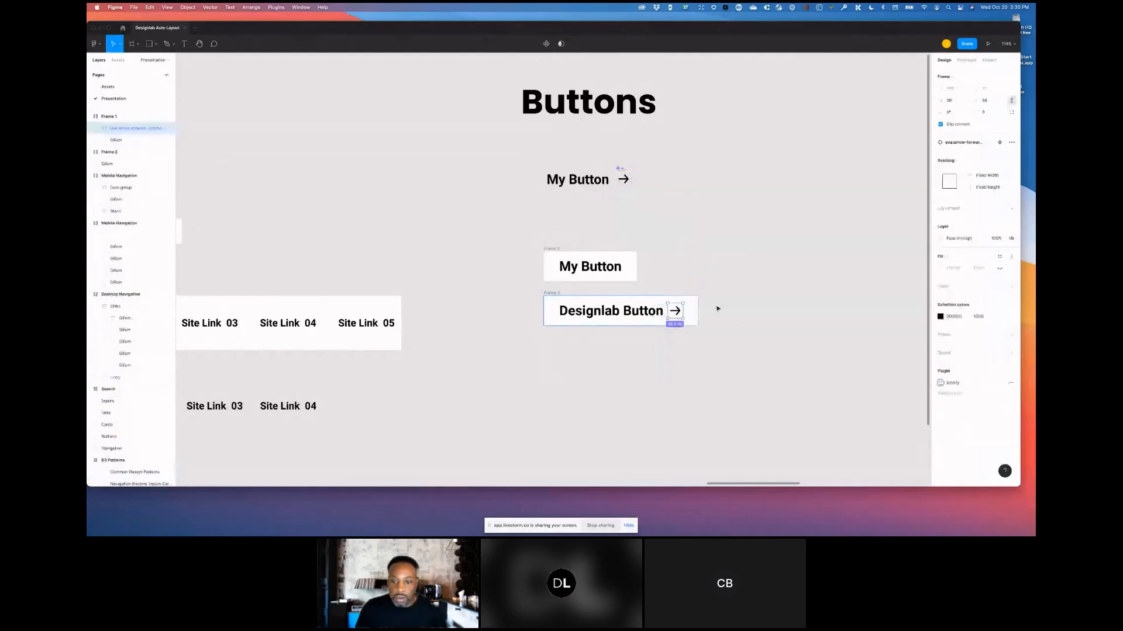
click(740, 298)
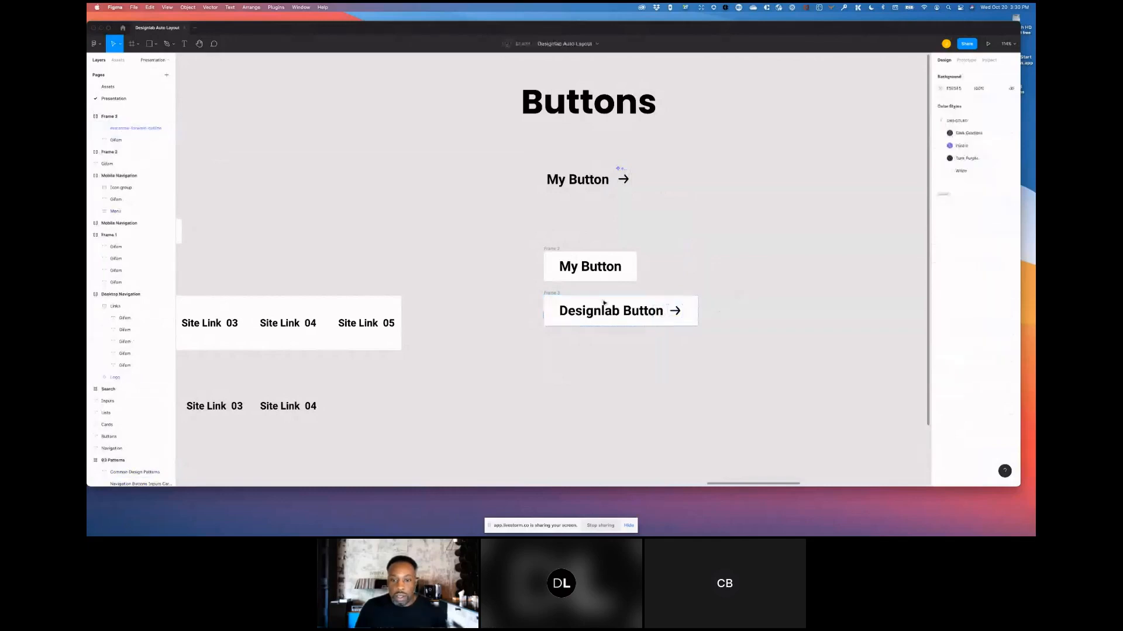
- Stretch the Designlab Button frame wider, to about 323 px
click(552, 294)
drag(698, 309, 762, 321)
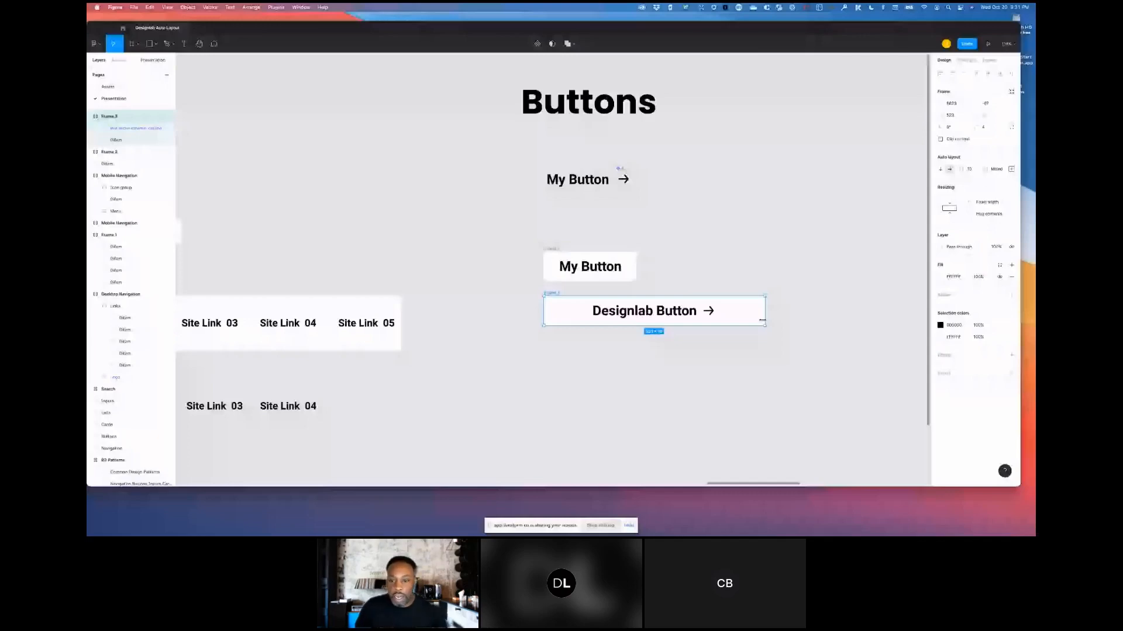
- Wrap the button's text and arrow in a nested auto layout frame and reduce the spacing between them
key(Return)
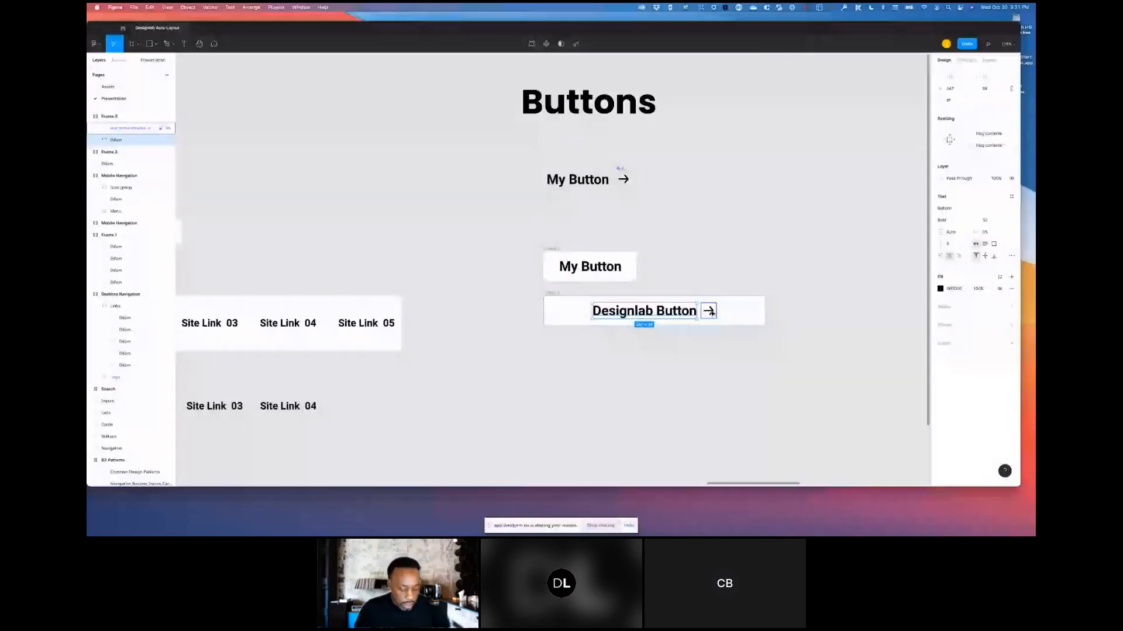
key(shift+a)
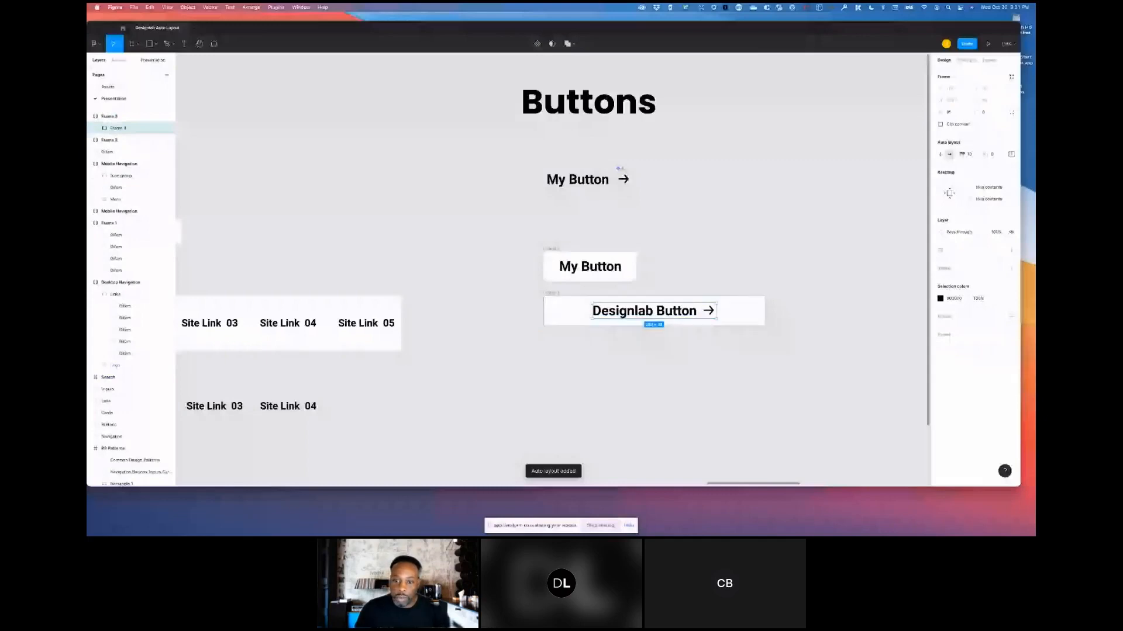
drag(962, 155, 968, 154)
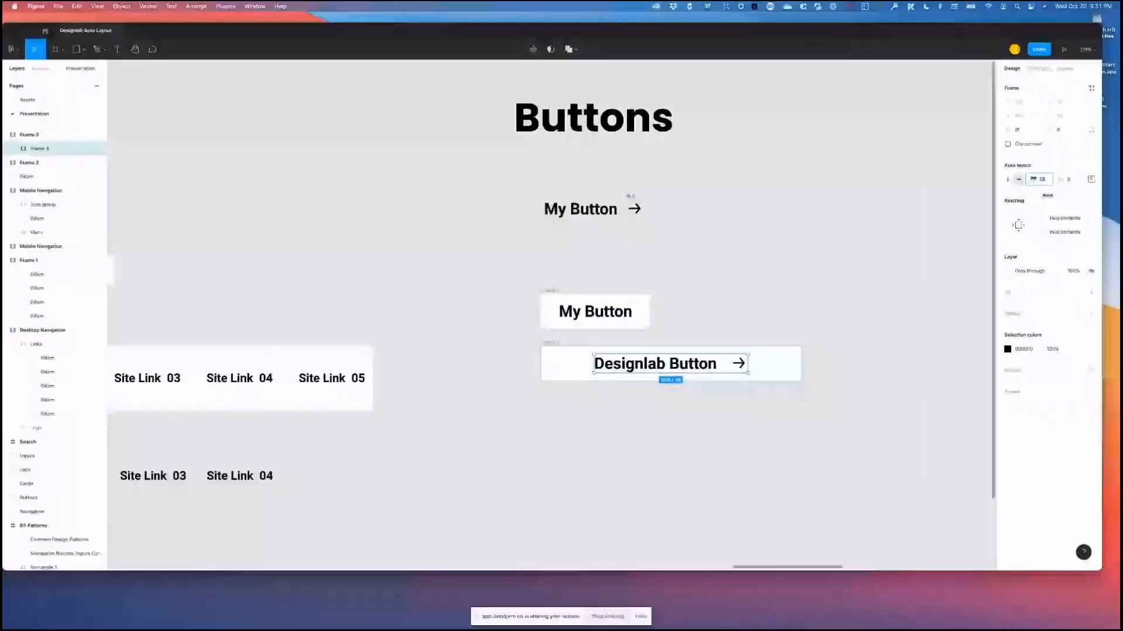
drag(974, 168, 848, 193)
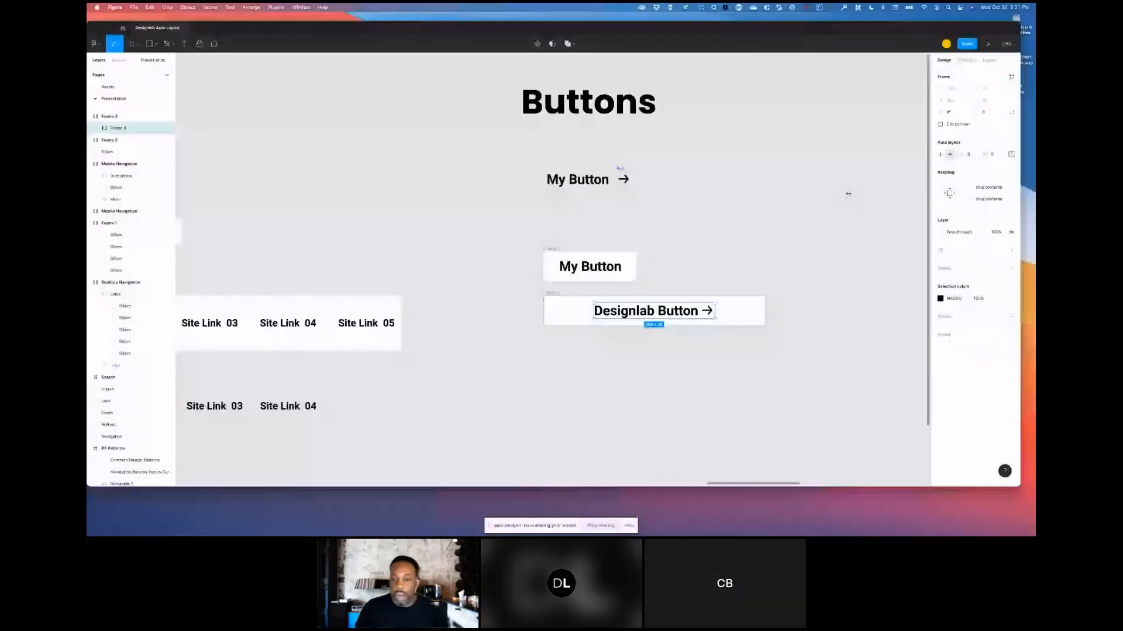
click(848, 193)
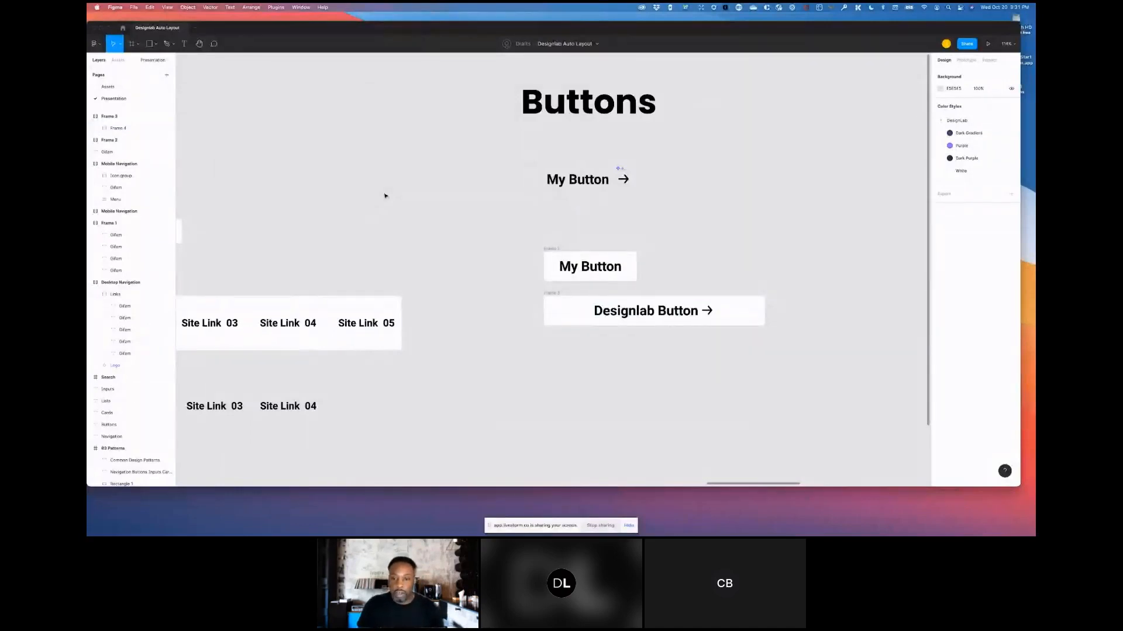
- Create a new iPhone 11 Pro / X frame on the canvas above the sections
click(552, 292)
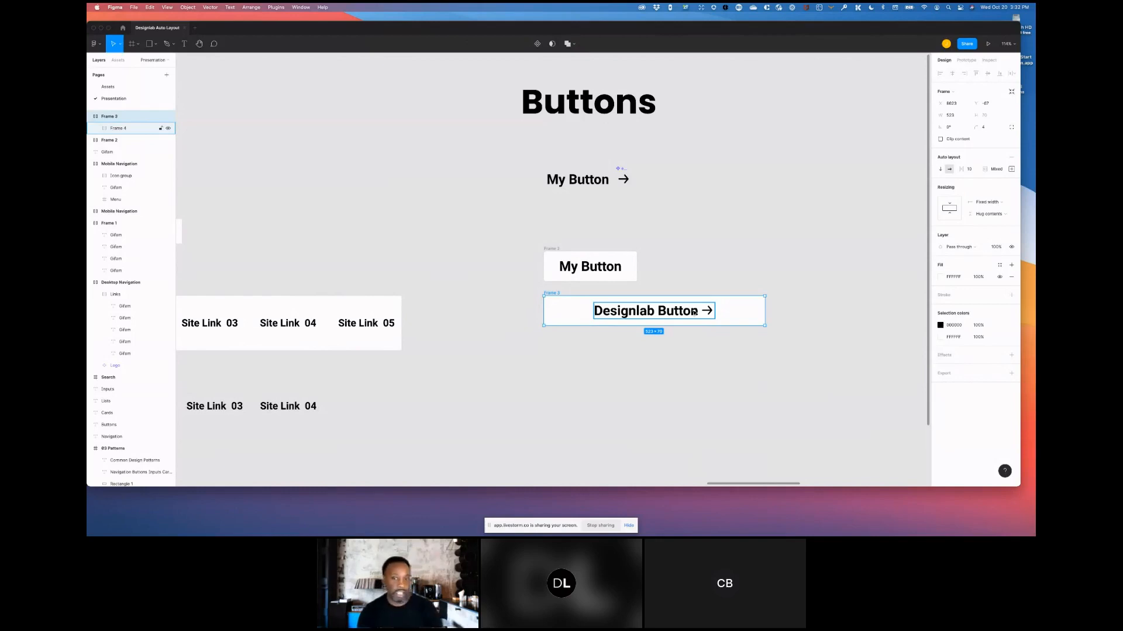
click(578, 181)
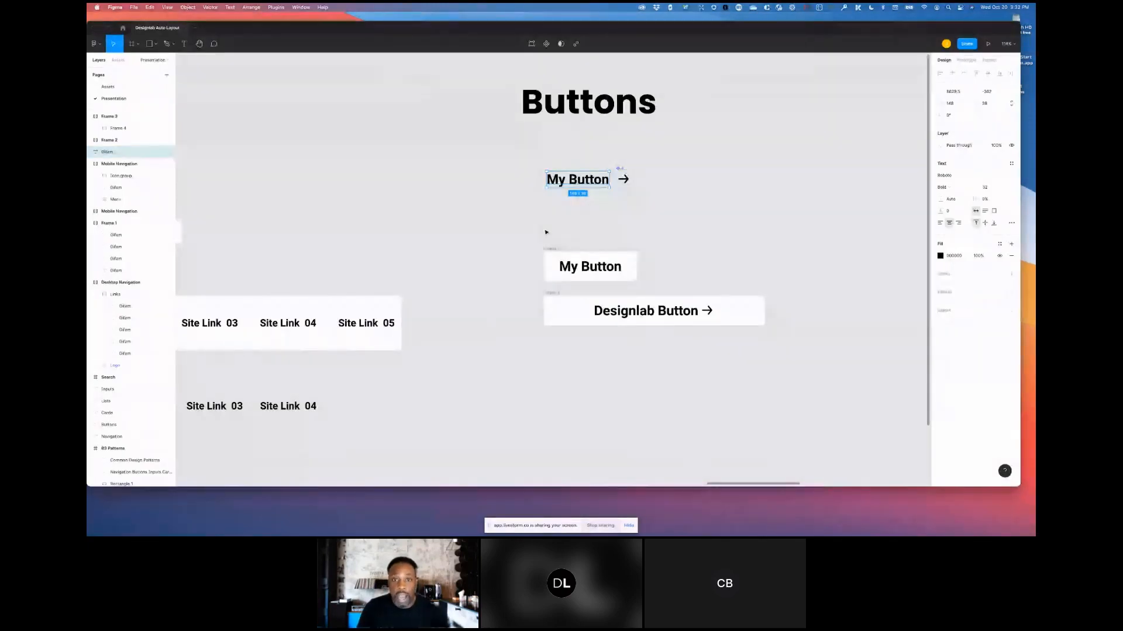
scroll(545, 232, down, 5)
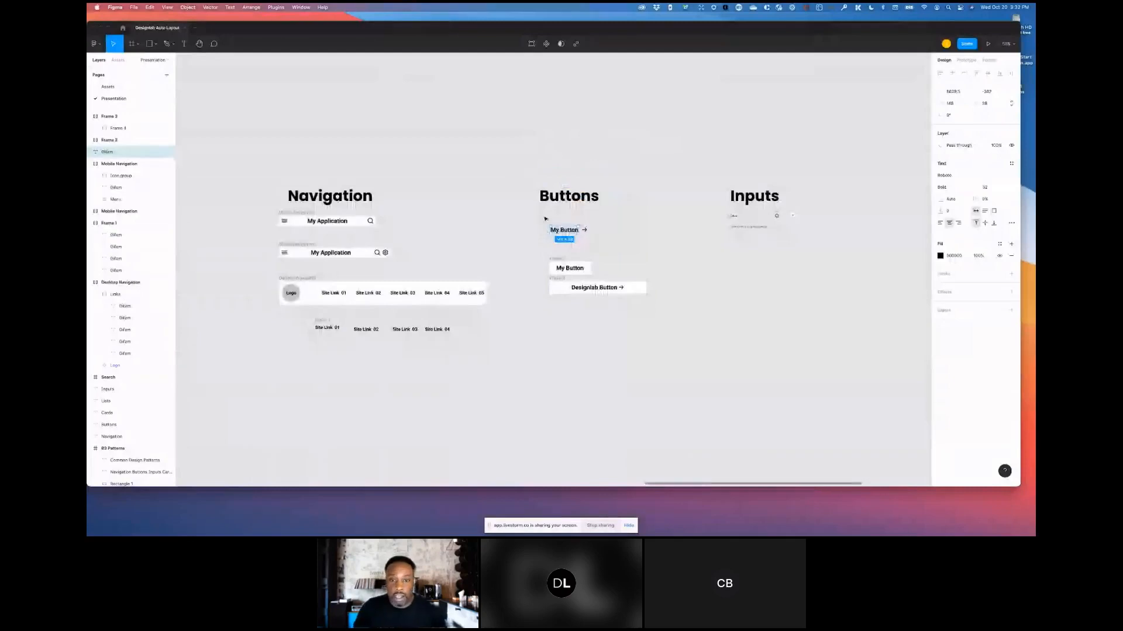
scroll(564, 166, up, 8)
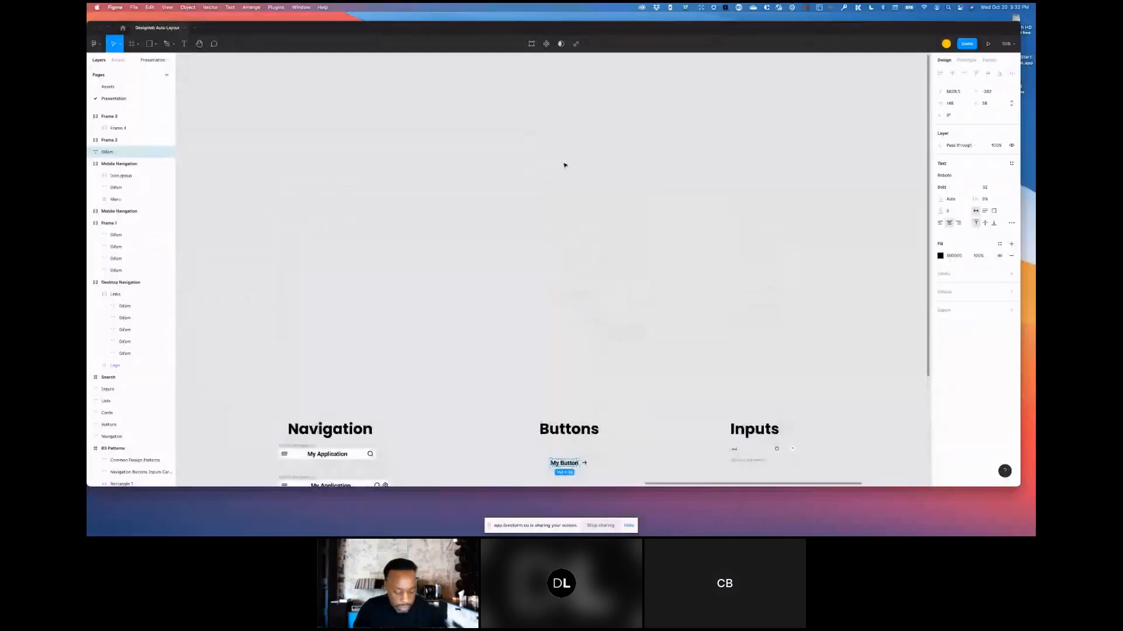
key(f)
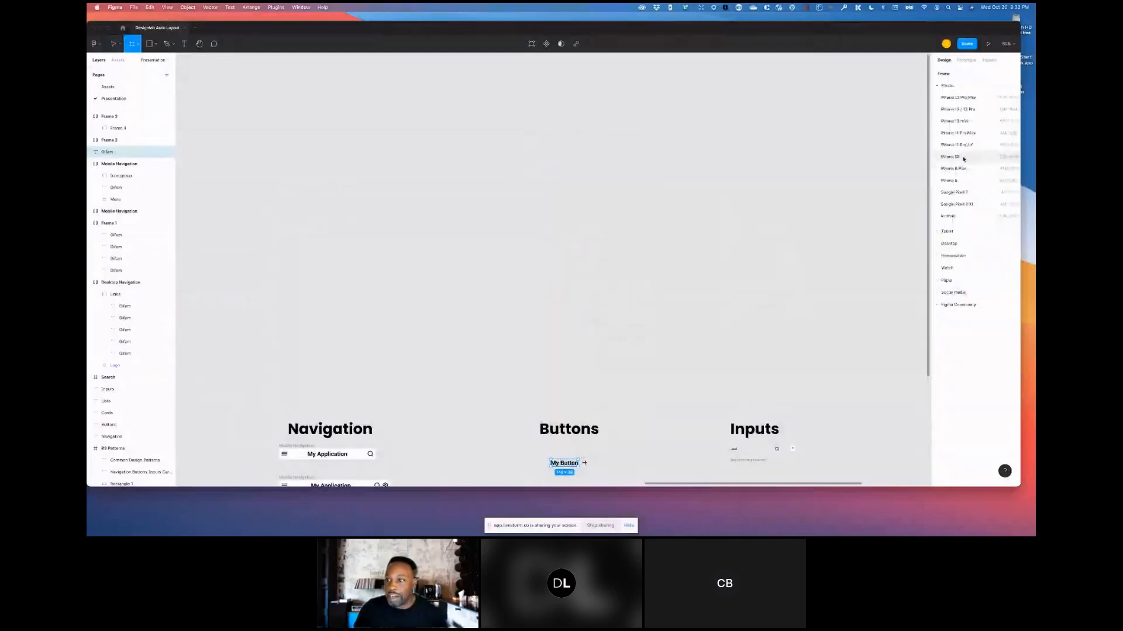
click(951, 145)
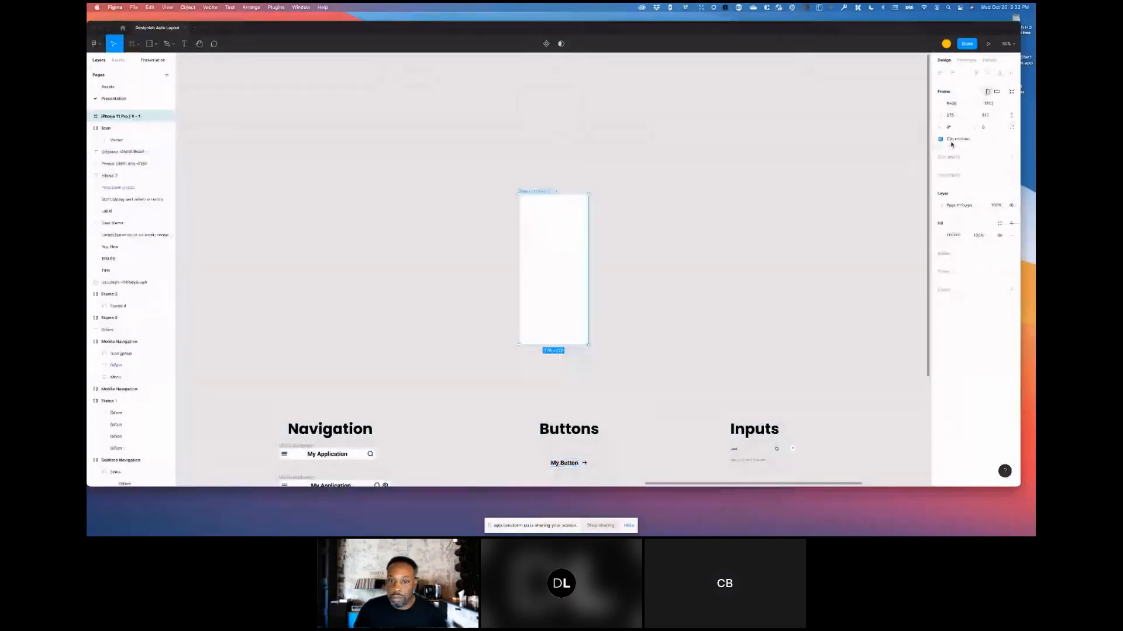
click(579, 177)
- Place a copy of the mobile navigation header at the top of the iPhone frame, resized to the frame's full width
scroll(580, 177, down, 2)
click(304, 396)
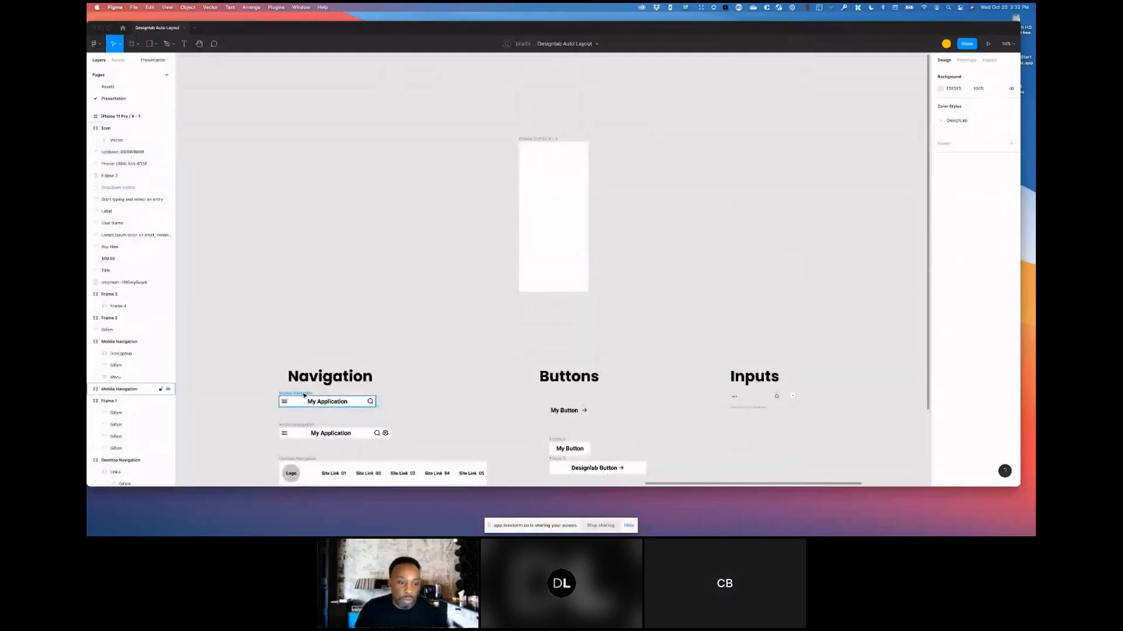
drag(535, 229, 551, 196)
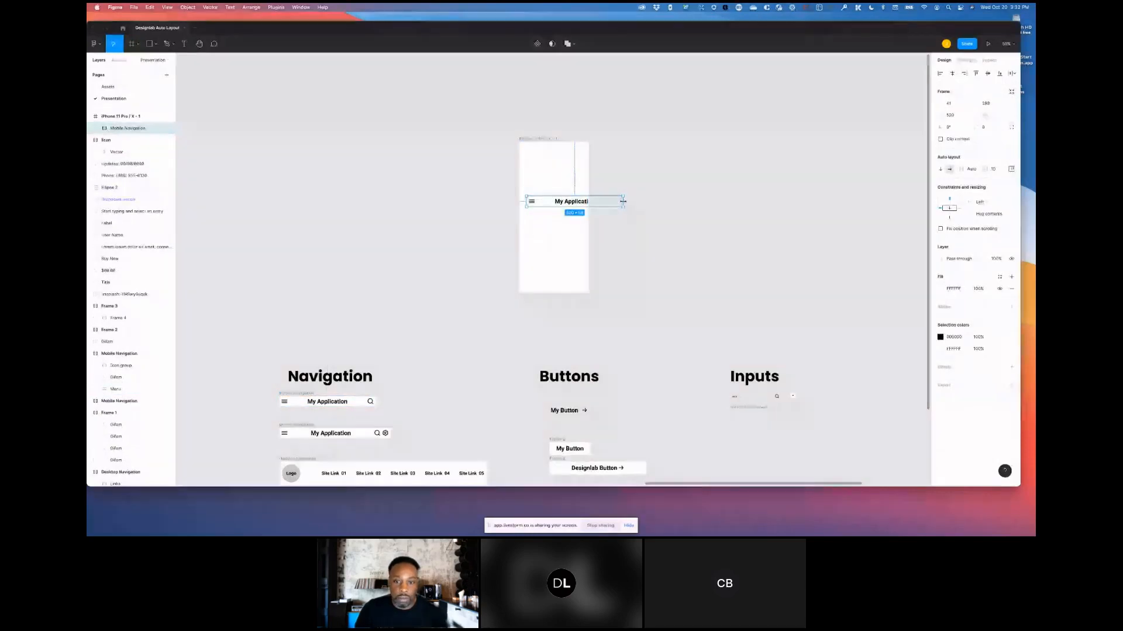
drag(623, 201, 588, 201)
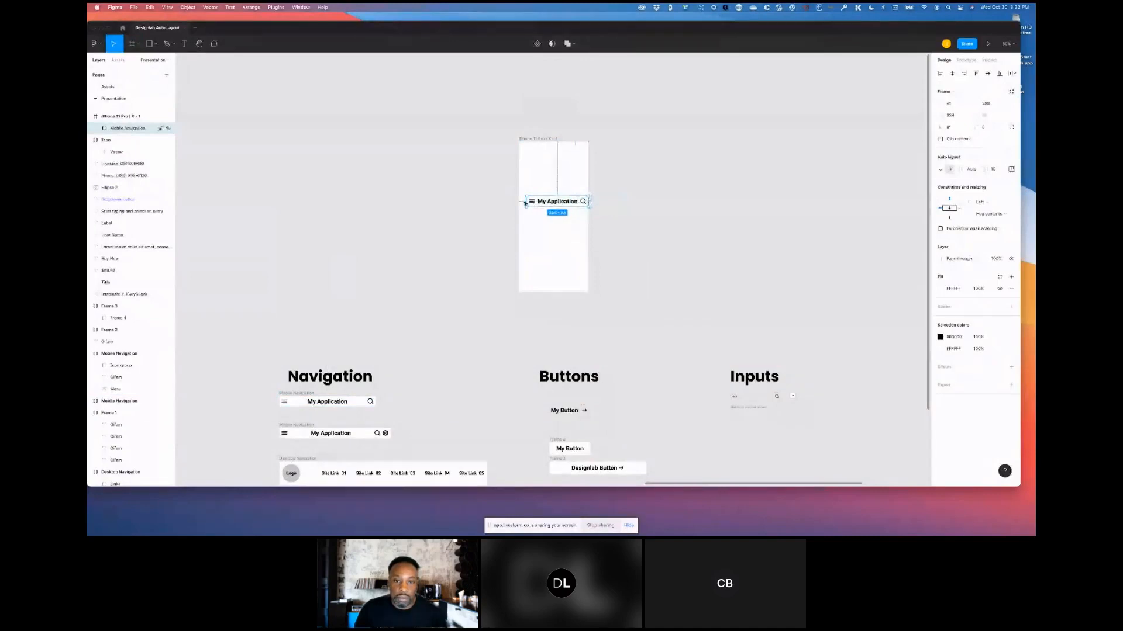
drag(521, 200, 518, 201)
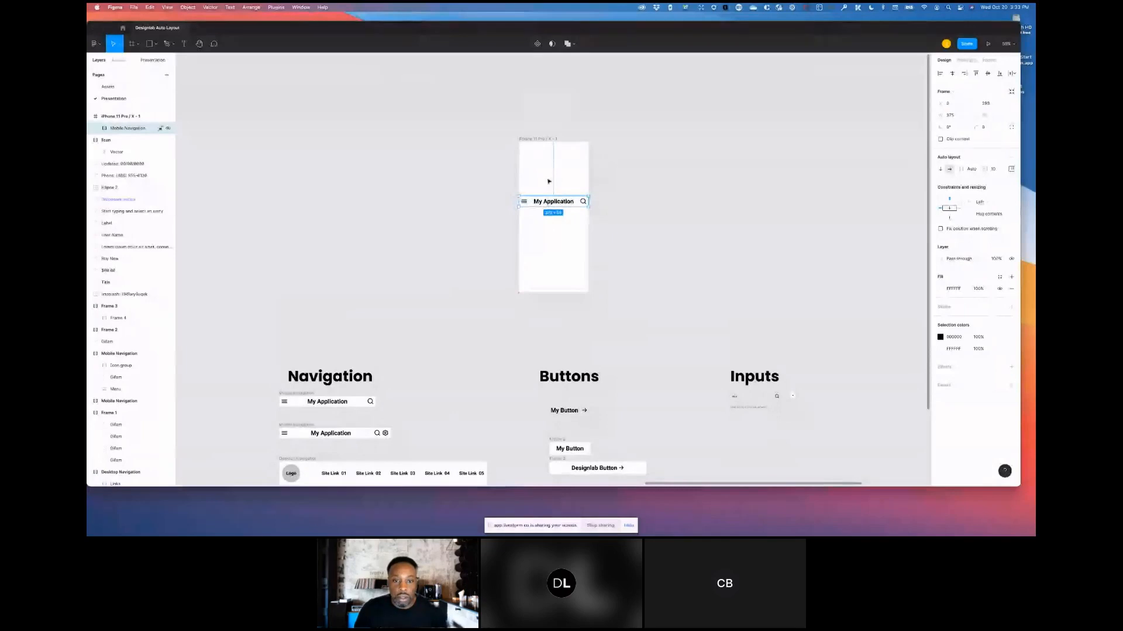
drag(547, 160, 547, 151)
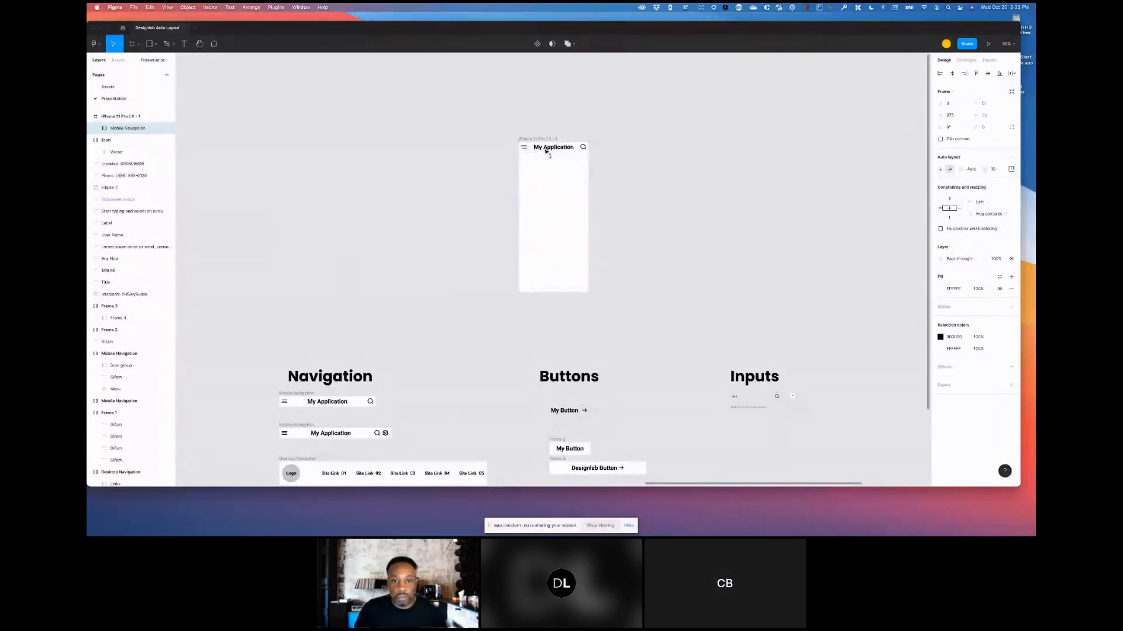
click(630, 232)
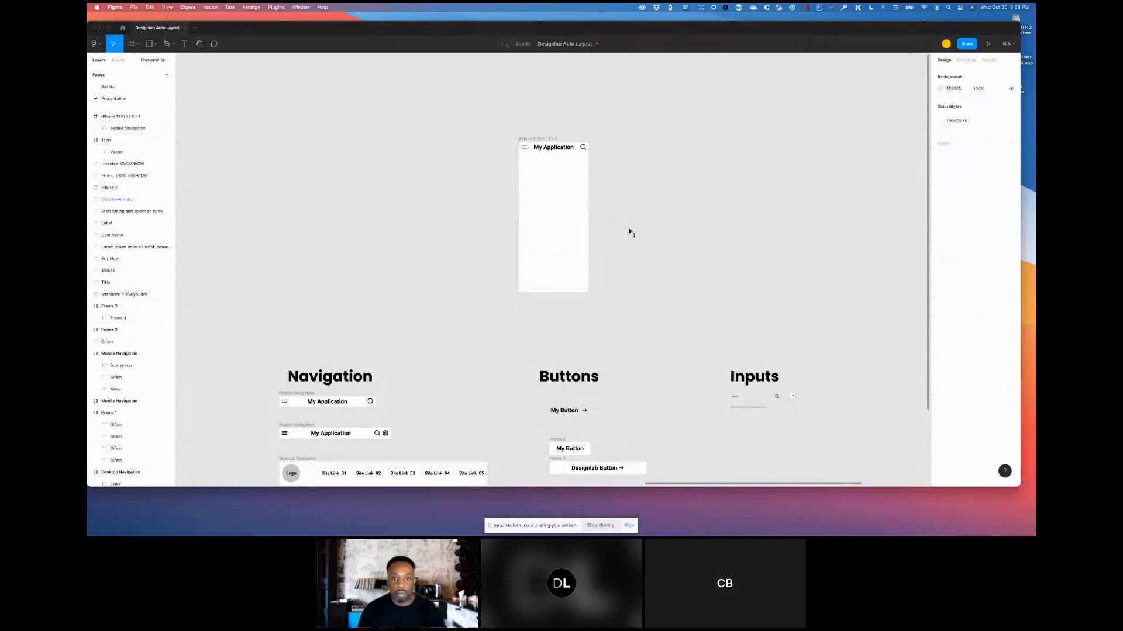
- Drag a copy of the My Button frame onto the canvas just below the iPhone frame
scroll(630, 231, down, 1)
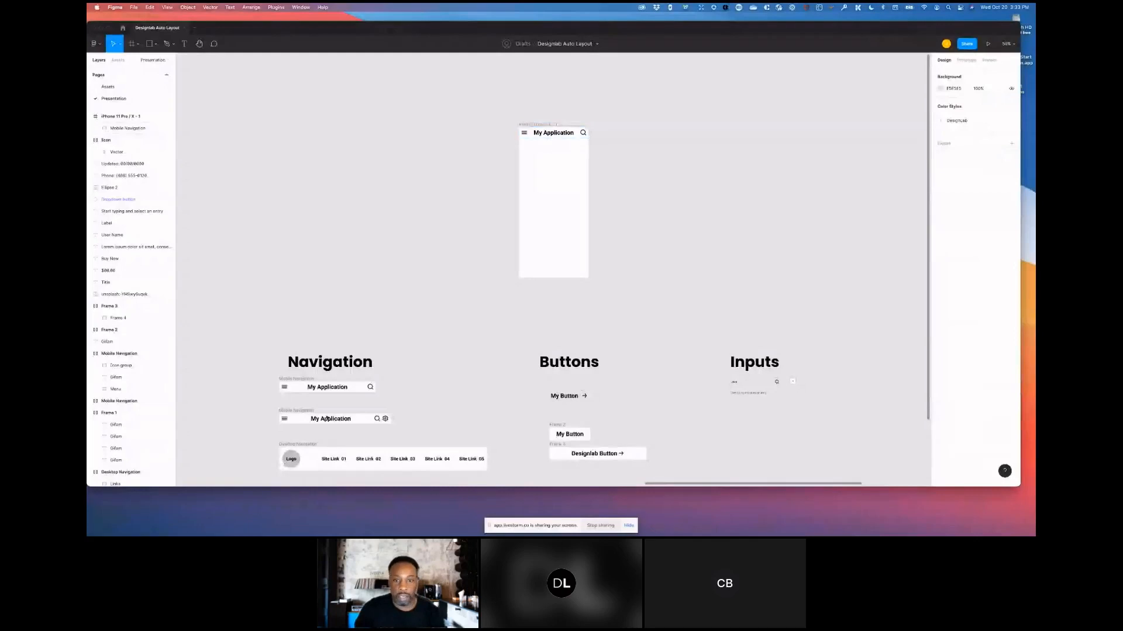
click(562, 137)
click(541, 125)
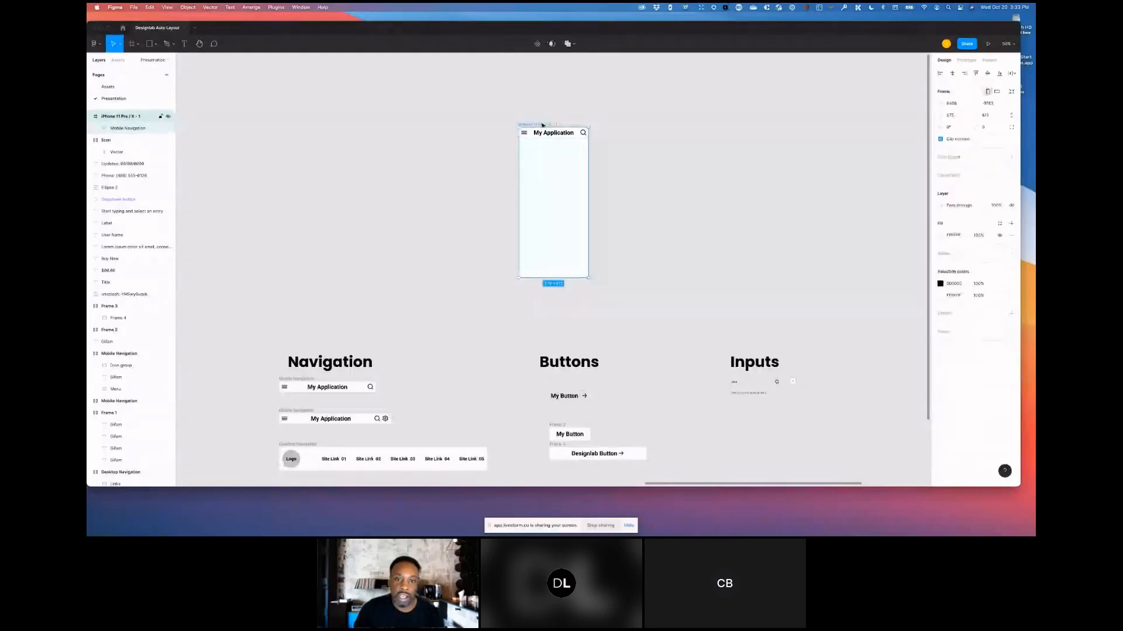
click(540, 134)
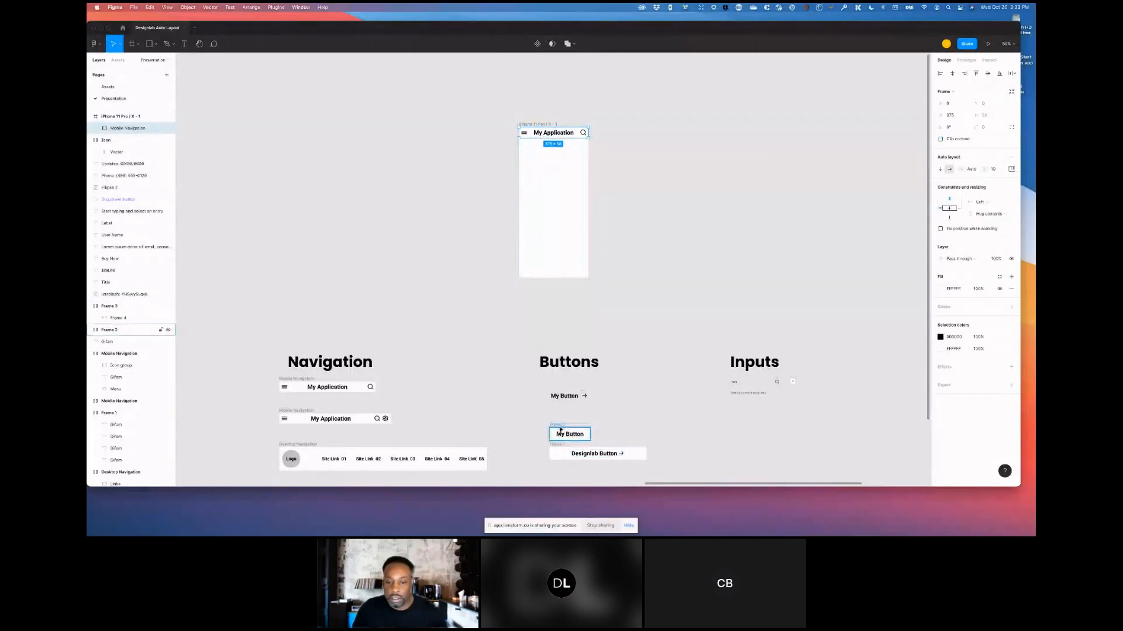
drag(560, 428, 561, 304)
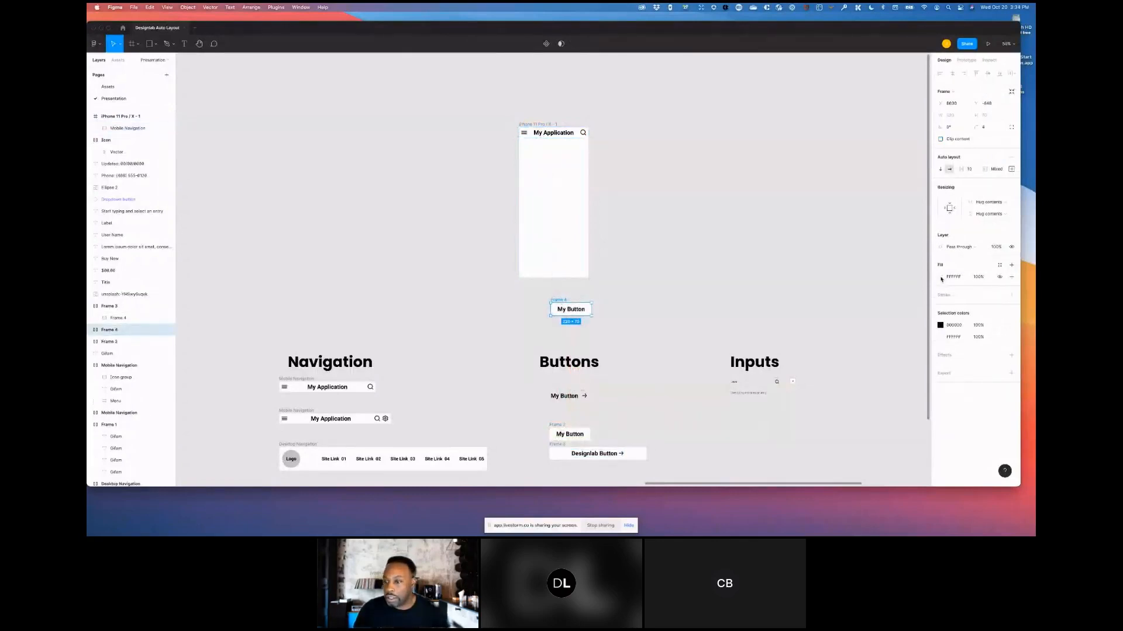
- Set the copied button's fill to the purple local colour
click(941, 278)
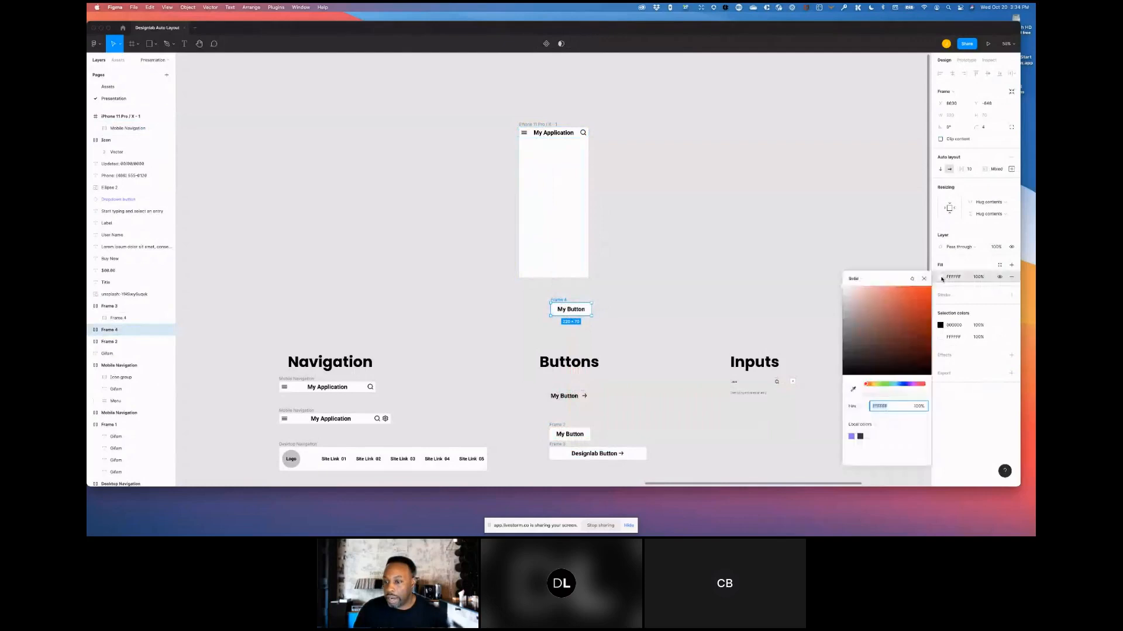
click(852, 437)
click(575, 310)
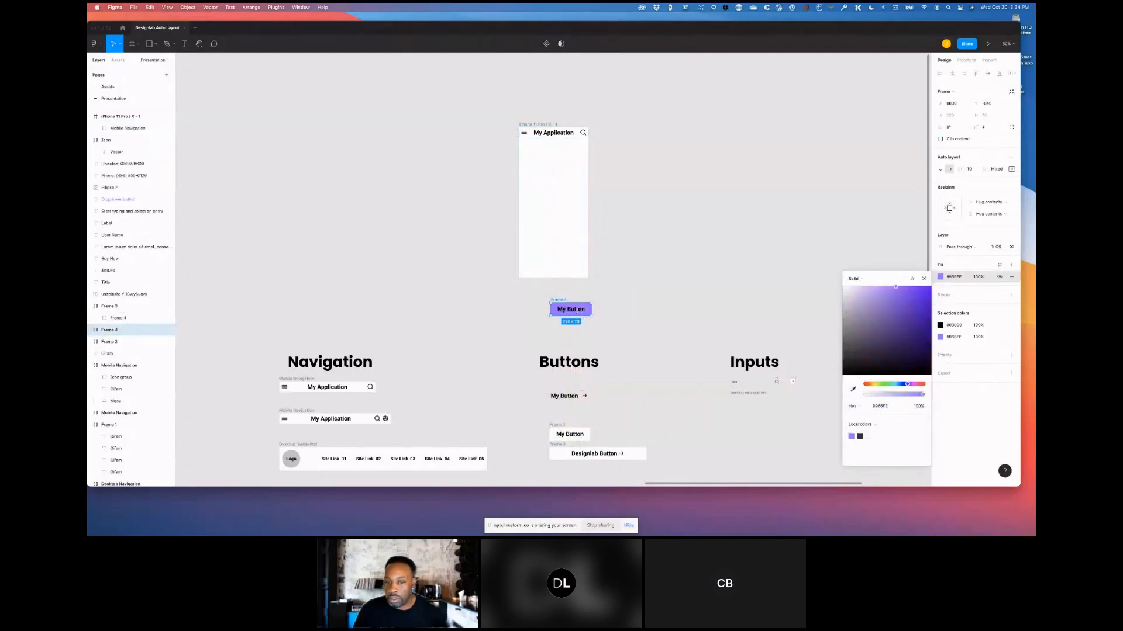
- Change the copied button's text colour to FFFFFF
click(948, 325)
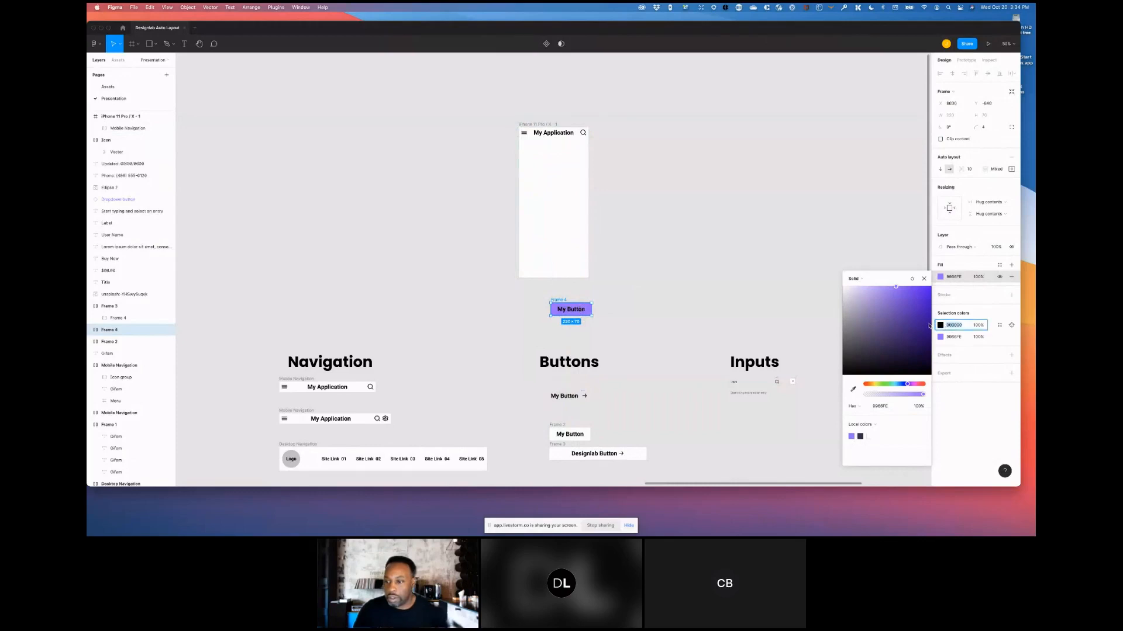
click(940, 325)
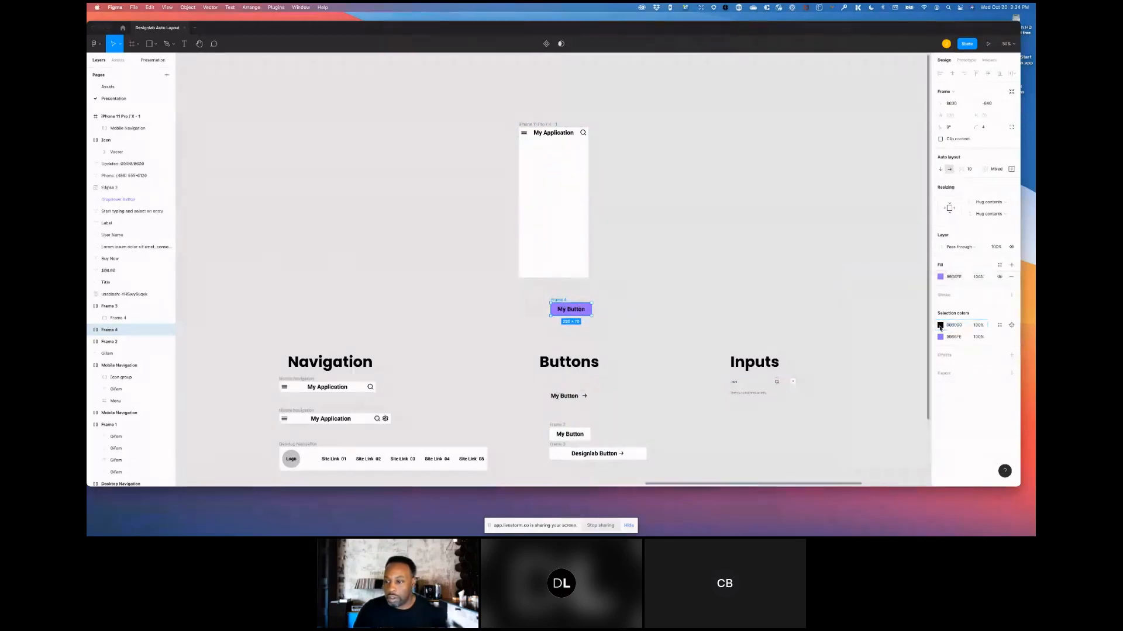
click(939, 326)
text(ffffff)
key(Return)
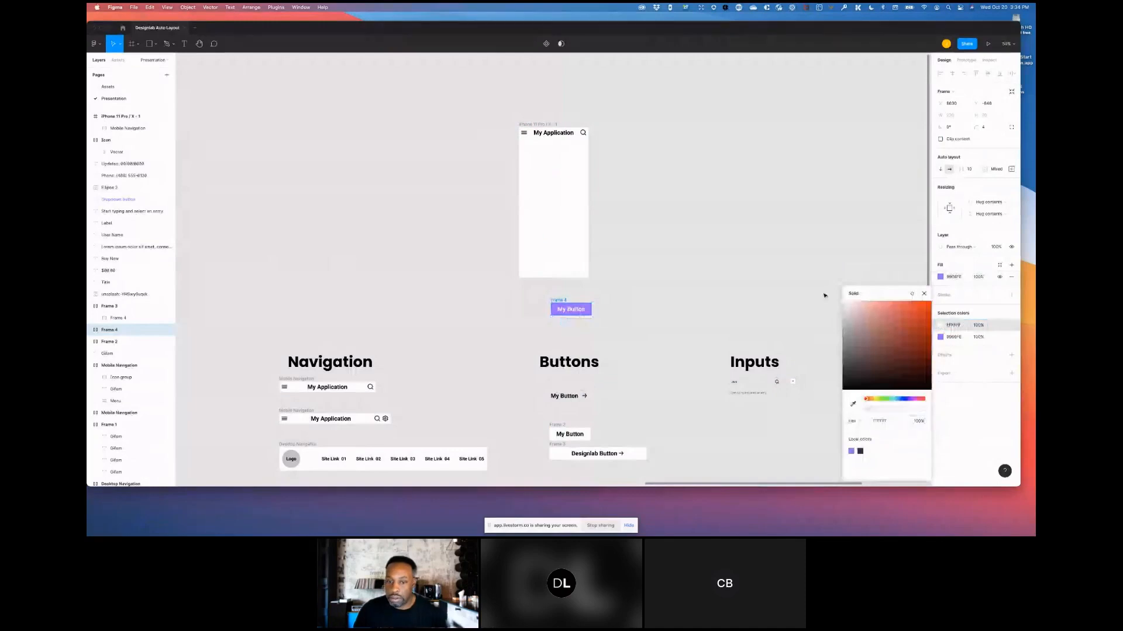
- Move the purple button into the lower part of the iPhone frame and rename its layer to Button
click(553, 285)
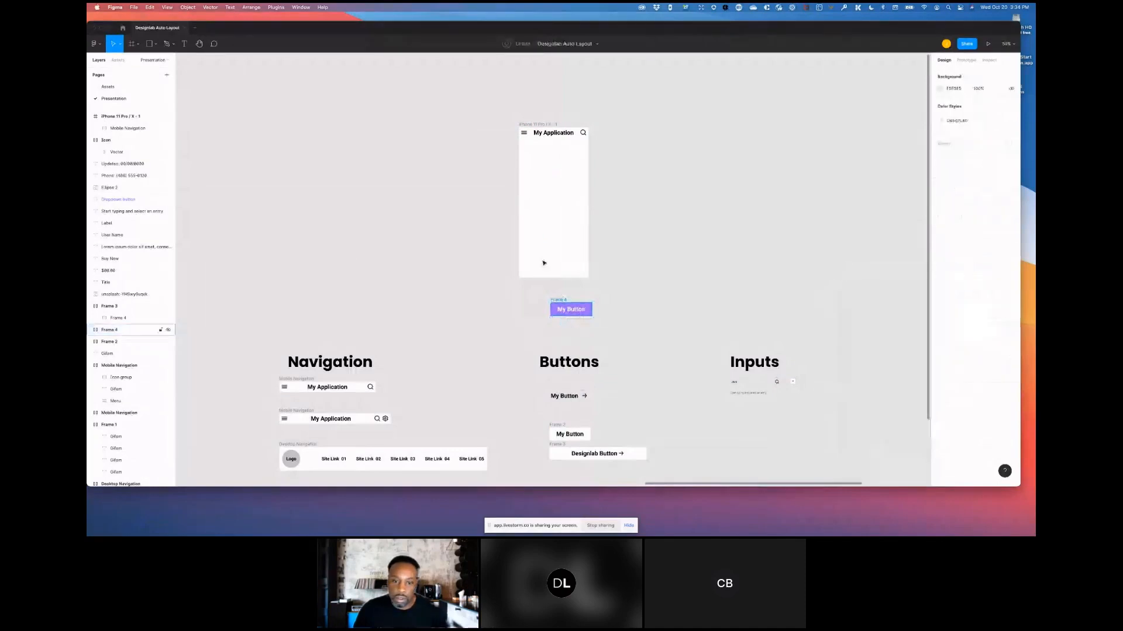
drag(557, 304, 554, 257)
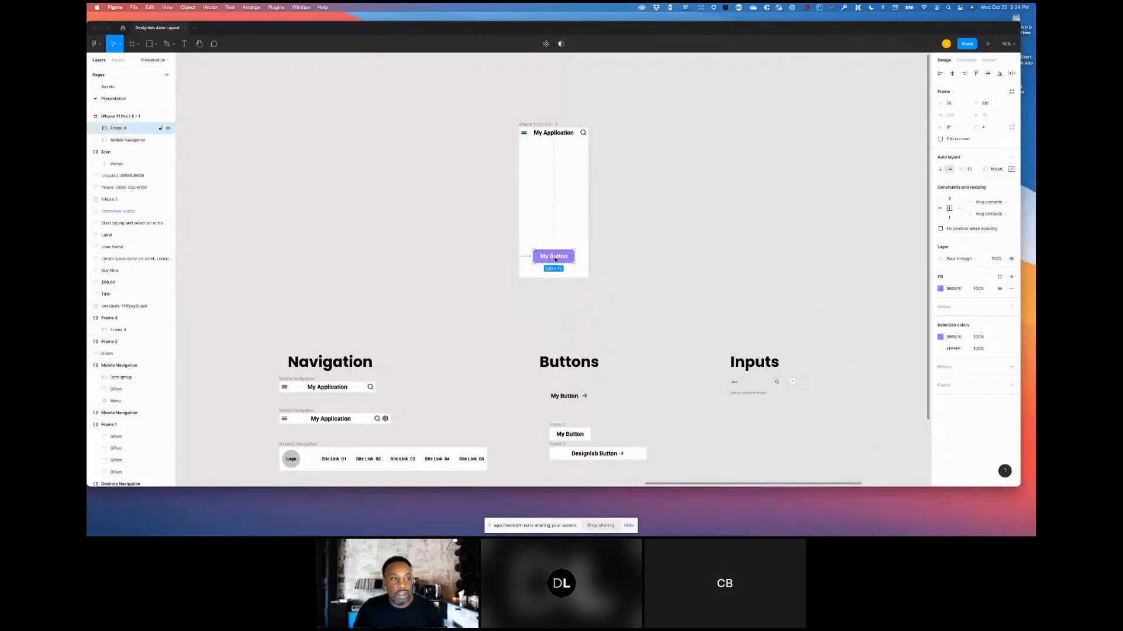
double_click(117, 128)
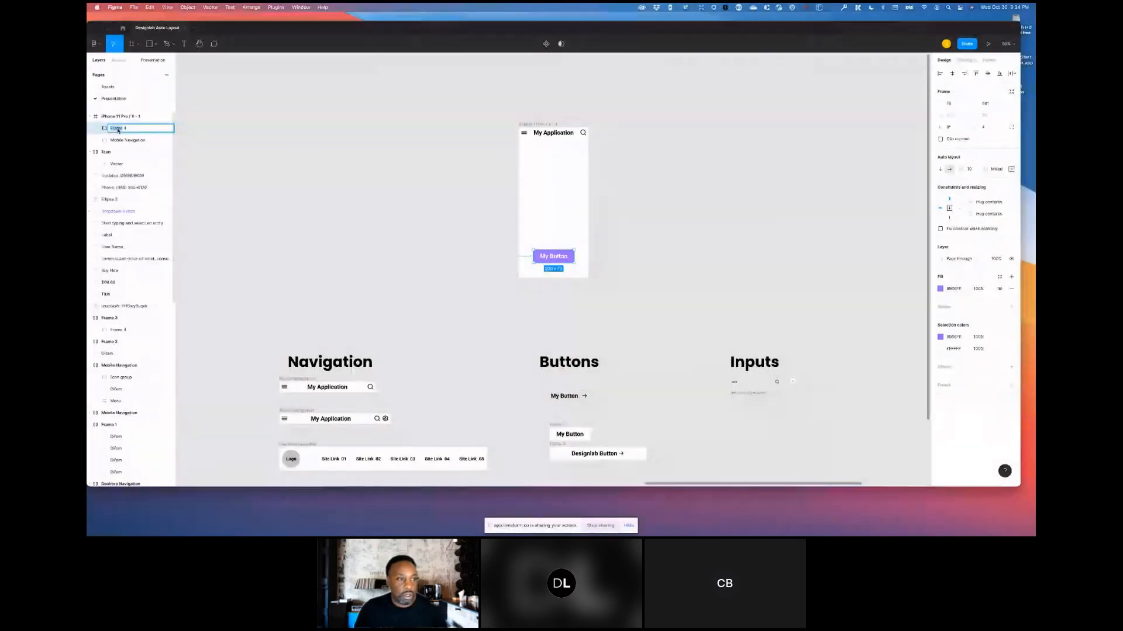
text(Button)
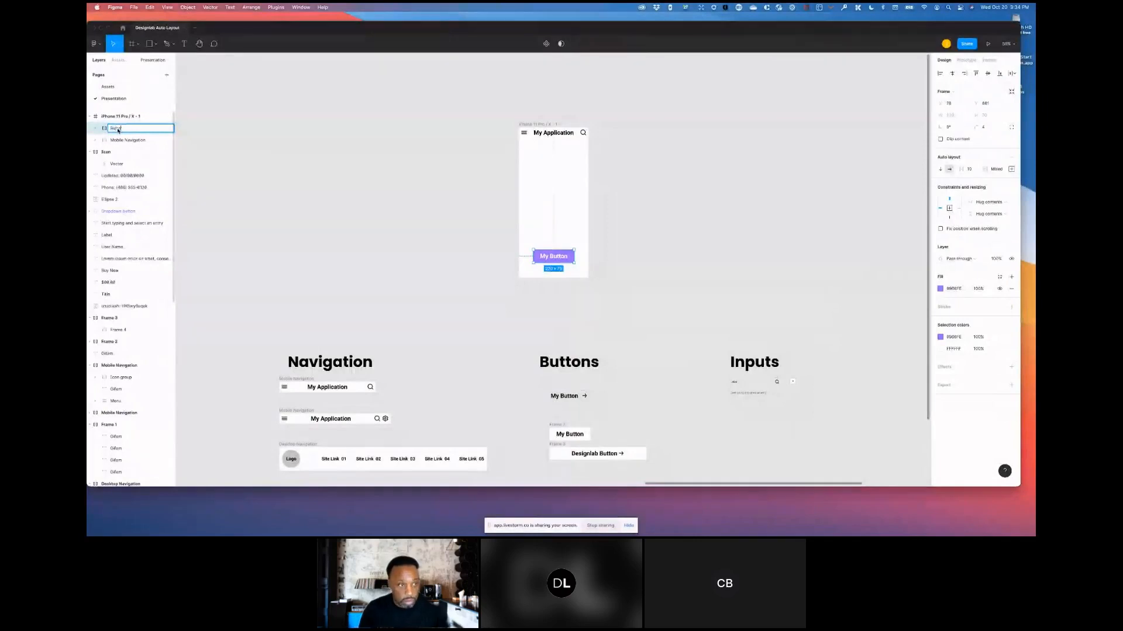
key(Return)
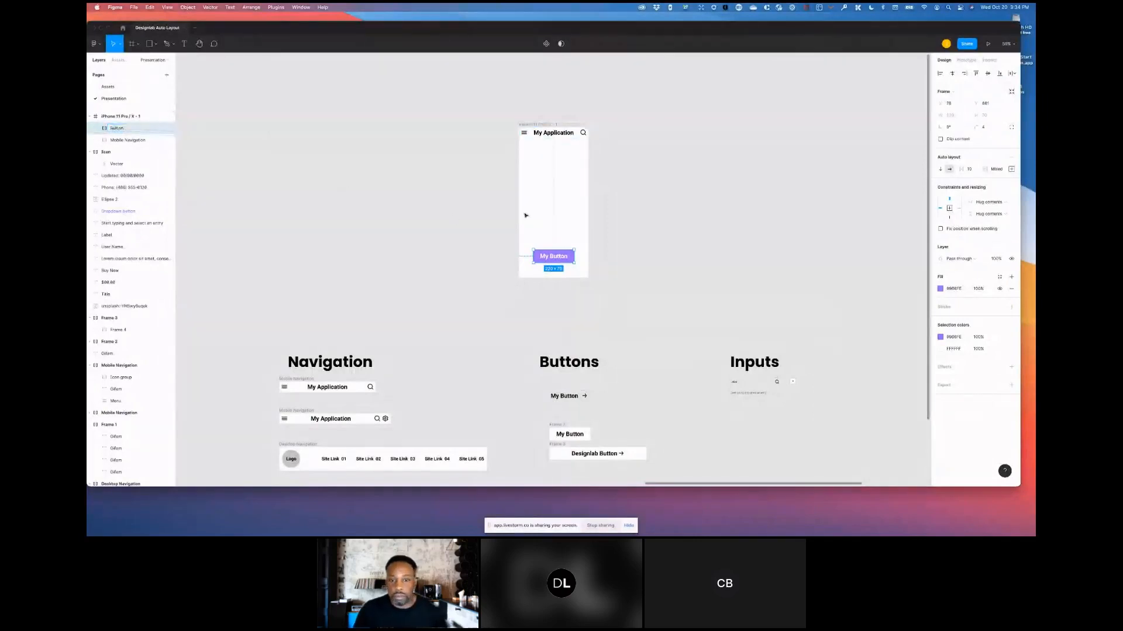
- Inspect the layers inside the iPhone frame
click(550, 126)
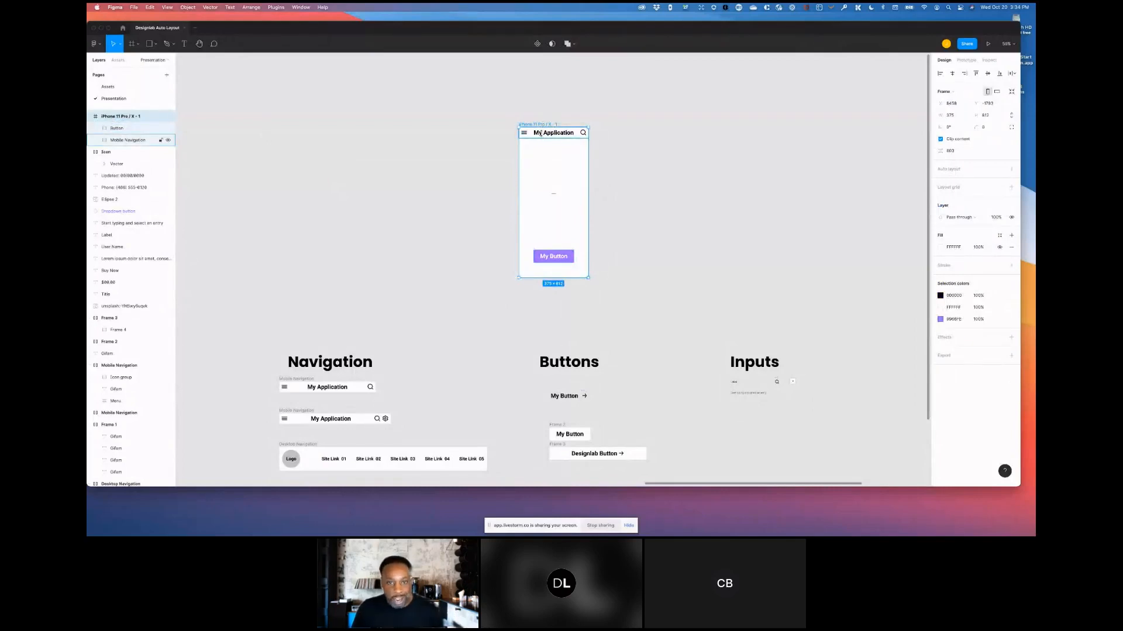
click(124, 140)
click(121, 129)
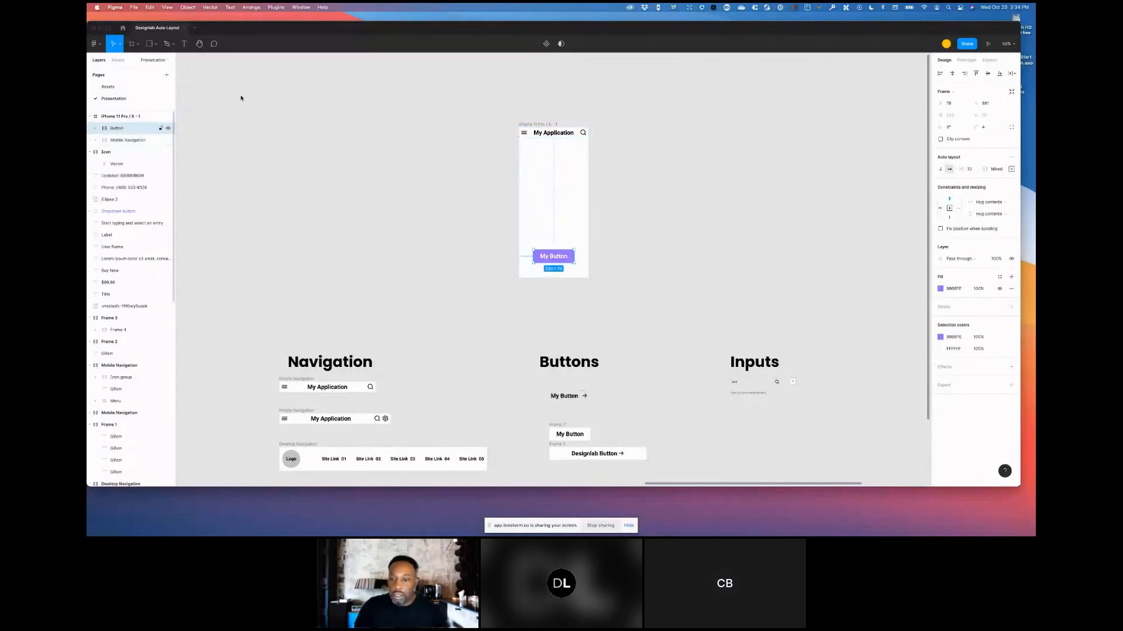
- Move the Designlab Button's arrow icon in front of its text and widen the auto layout spacing to 25
scroll(527, 253, down, 5)
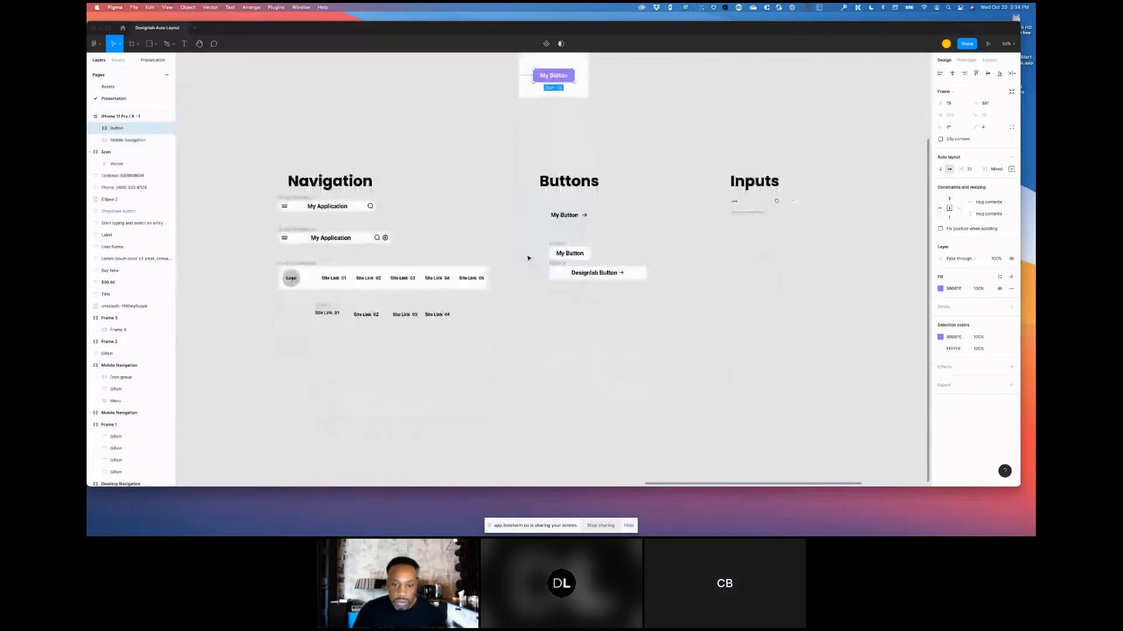
scroll(529, 256, up, 1)
scroll(528, 256, up, 2)
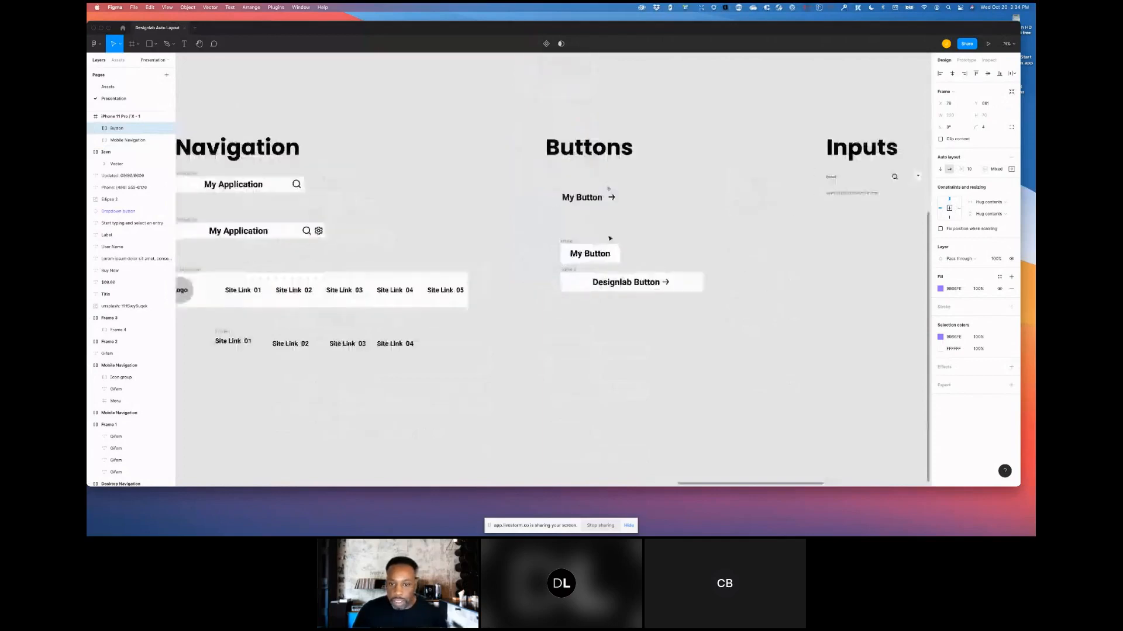
scroll(608, 240, up, 1)
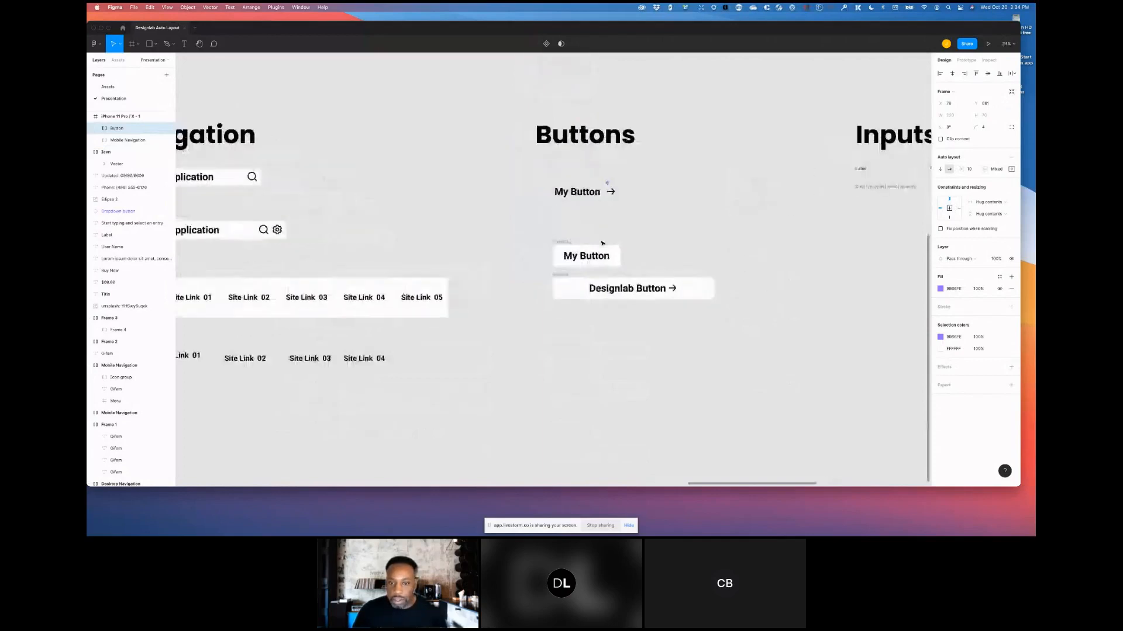
click(645, 217)
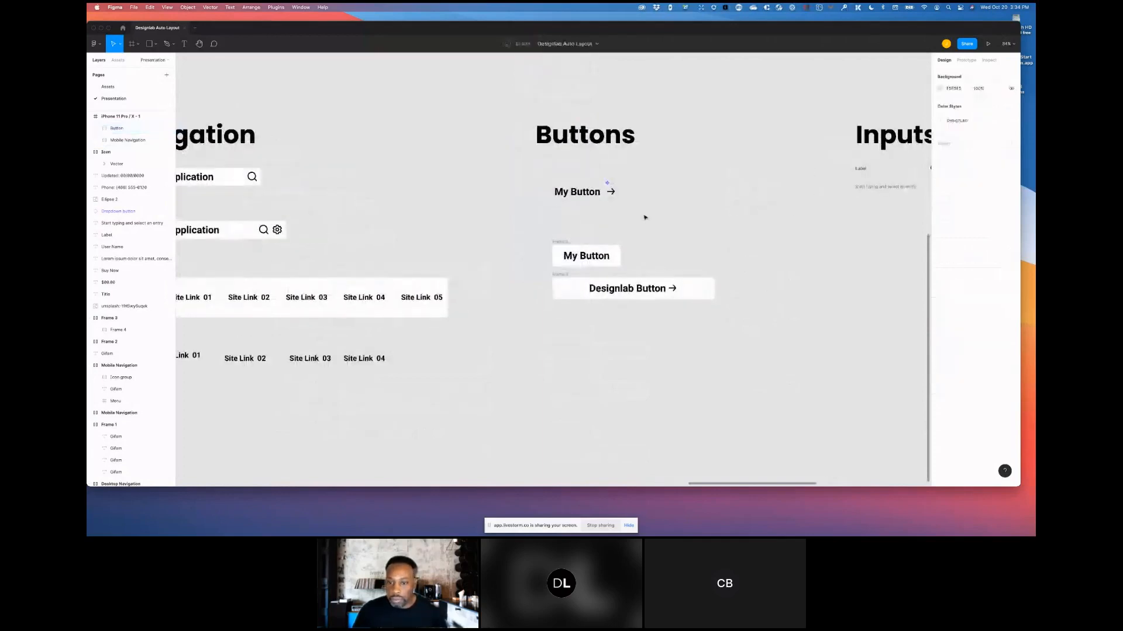
click(567, 276)
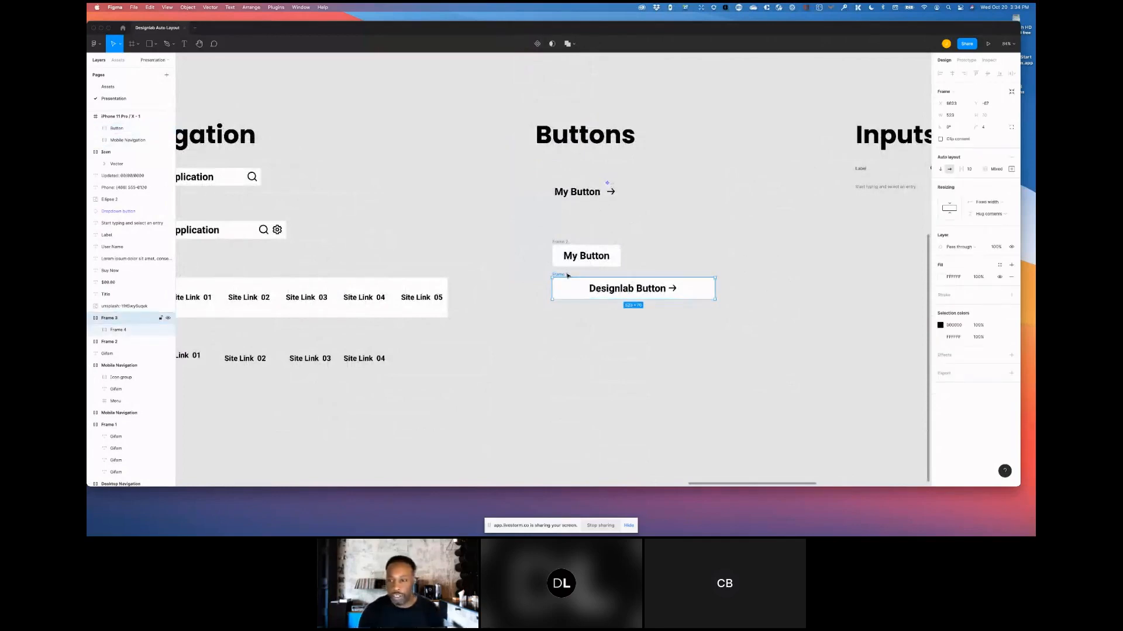
click(671, 289)
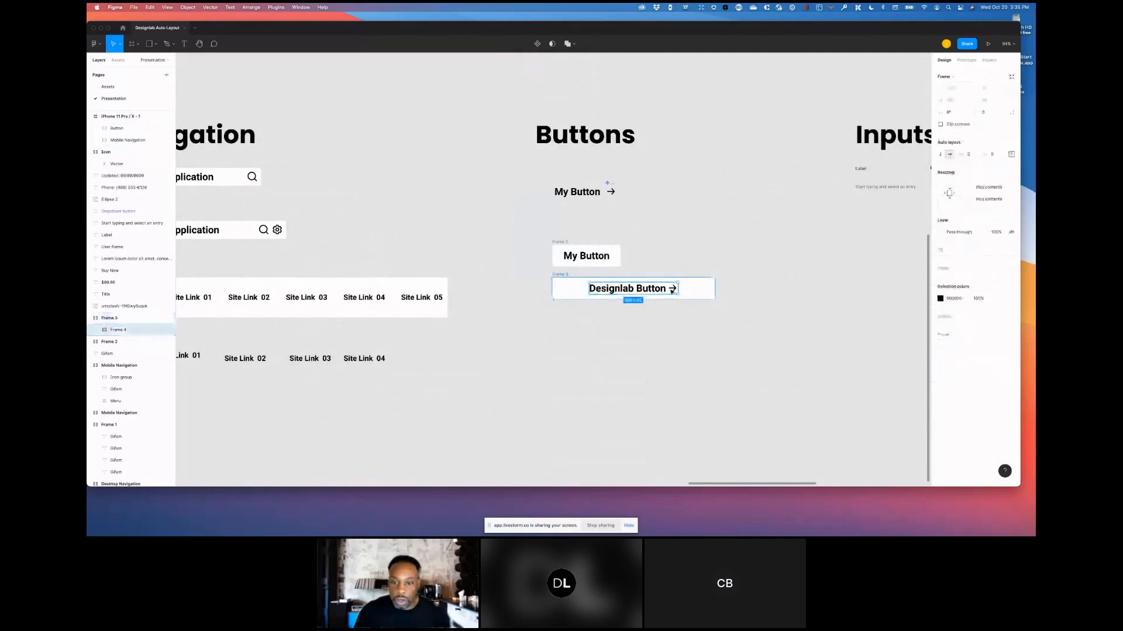
click(672, 290)
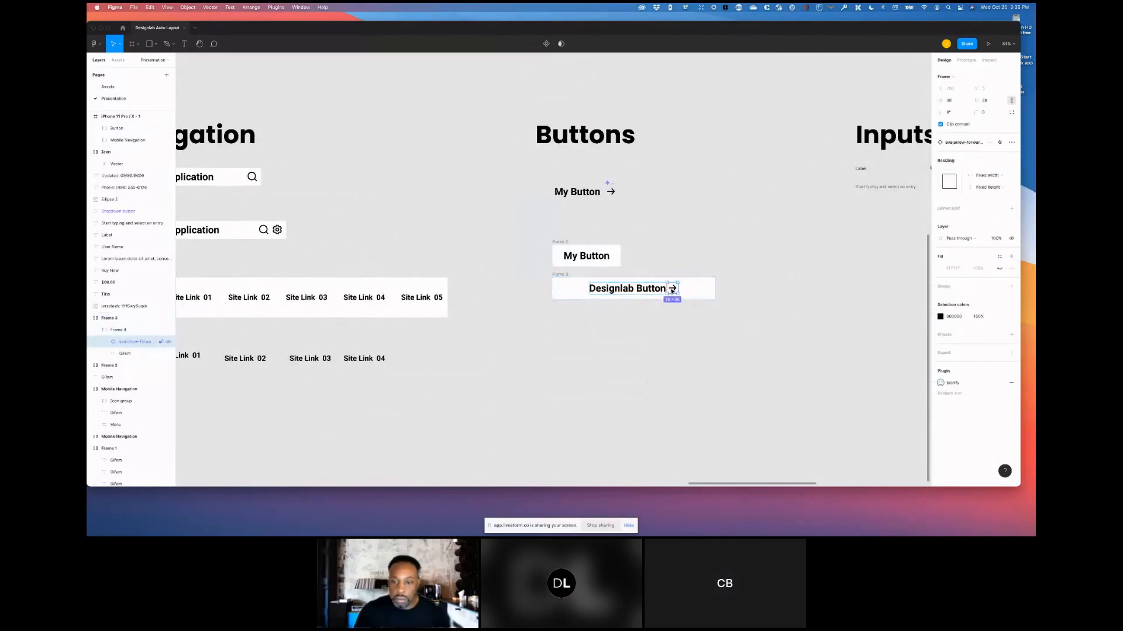
key(Left)
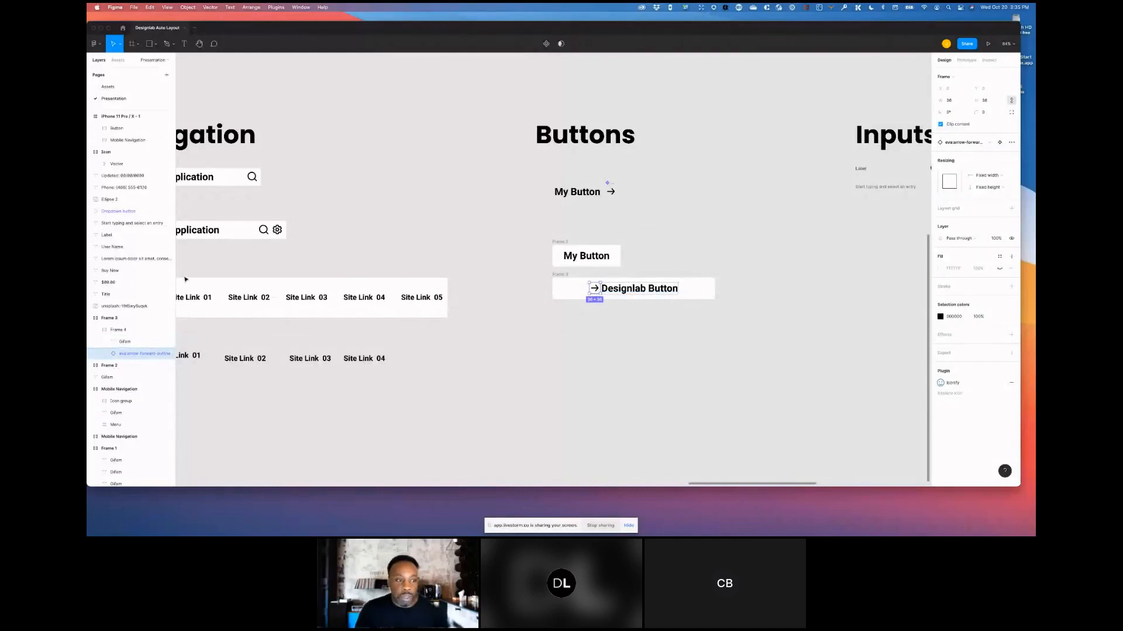
click(122, 332)
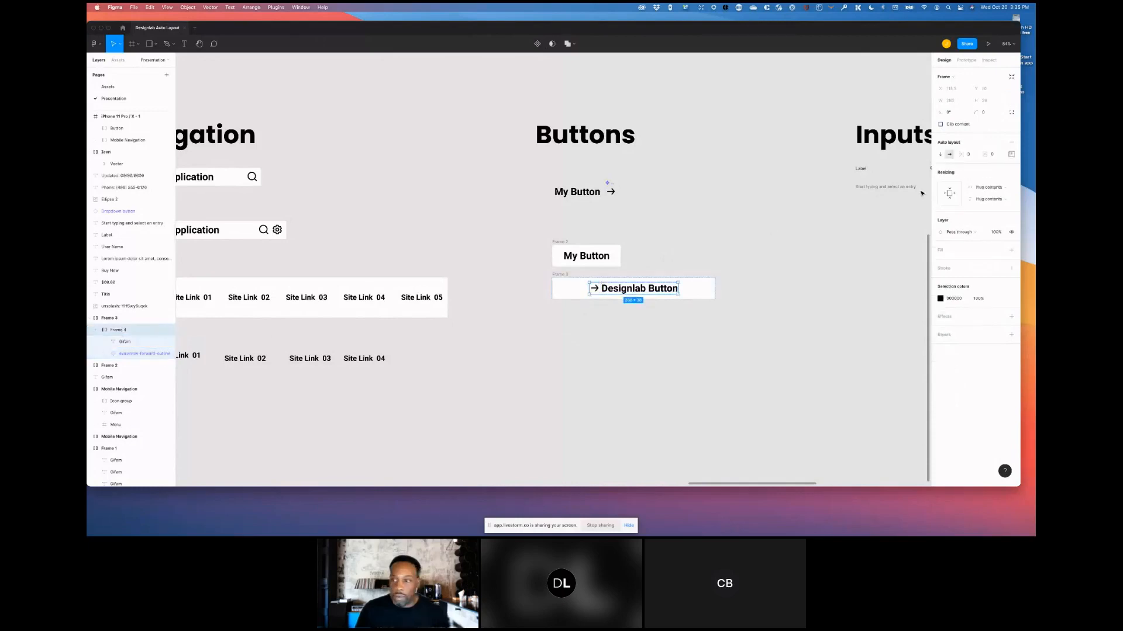
drag(965, 156, 978, 156)
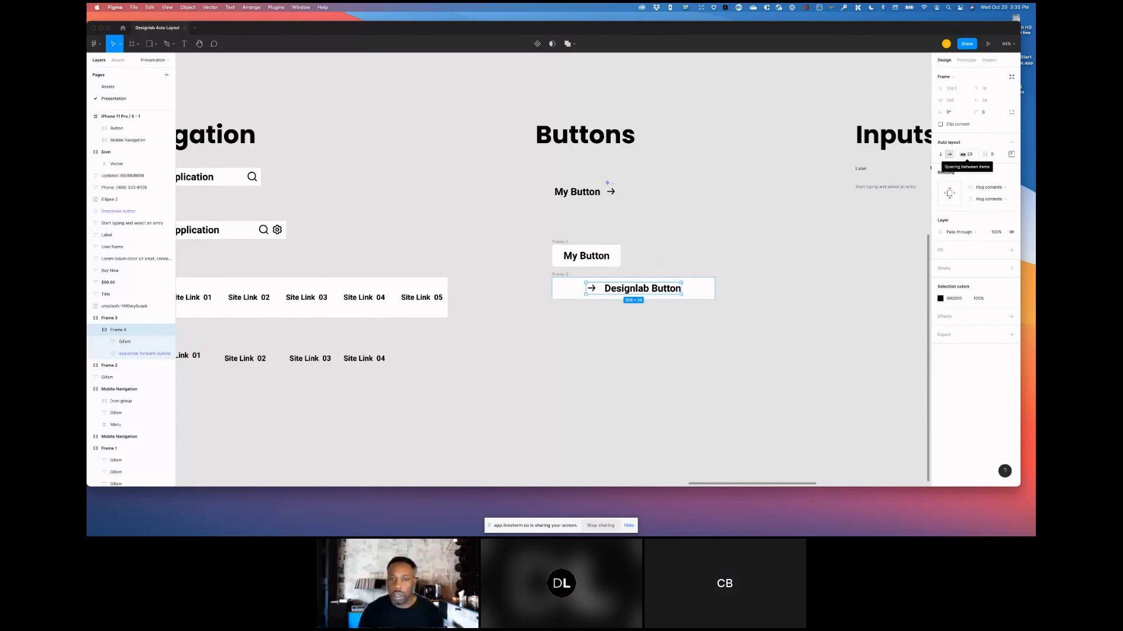
- Wrap the 'Start typing and select an entry' text in an auto layout frame
click(795, 180)
drag(803, 178, 485, 197)
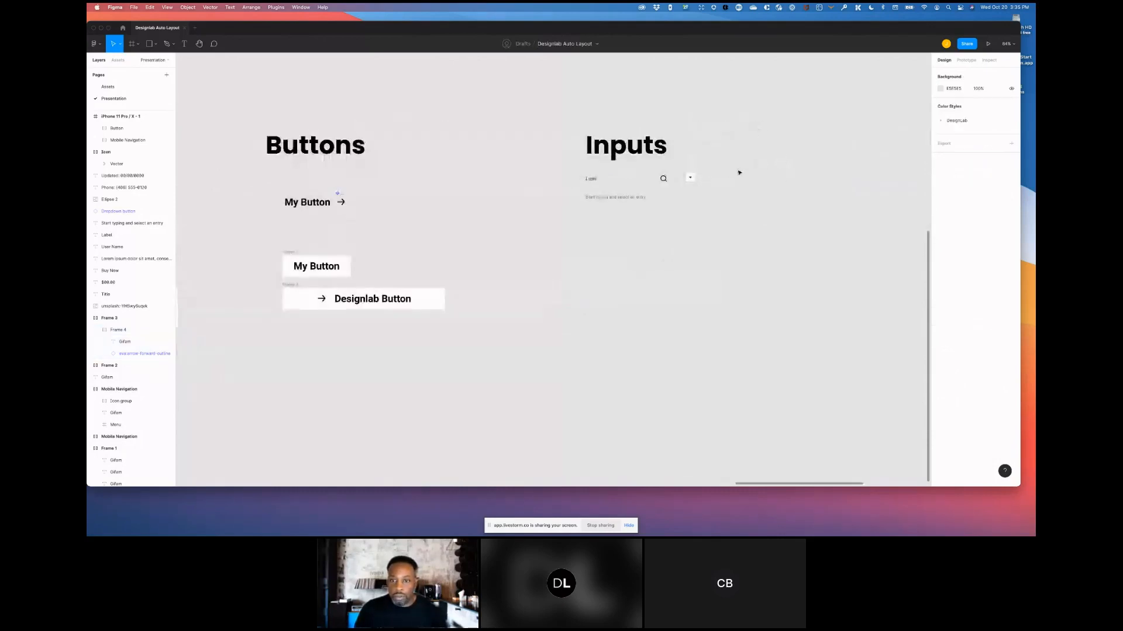
scroll(655, 192, up, 3)
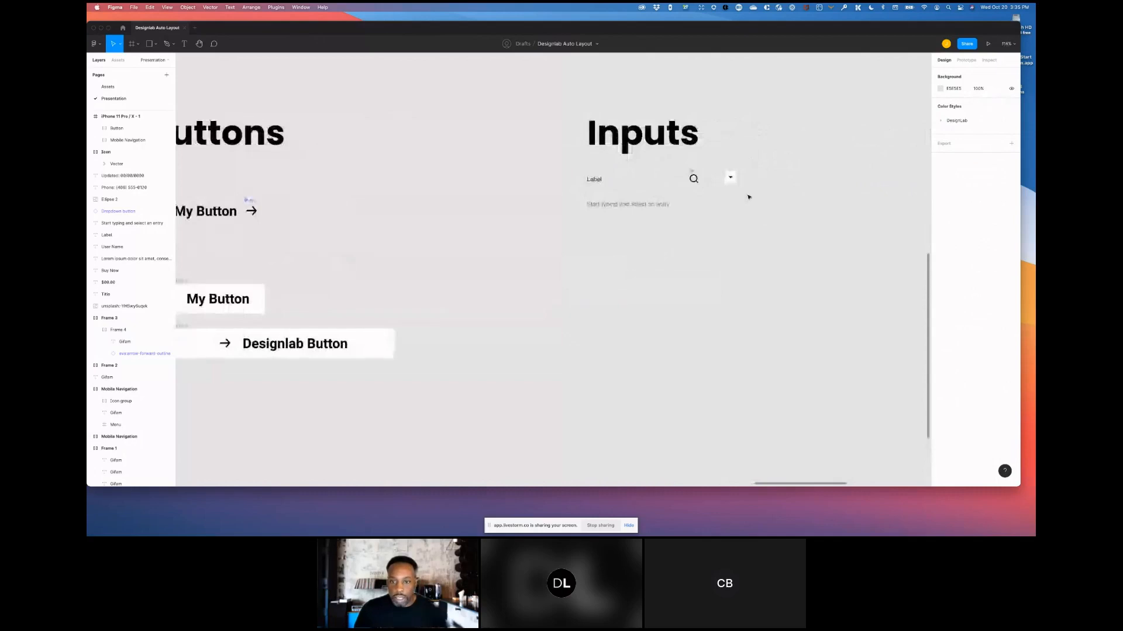
scroll(749, 197, right, 4)
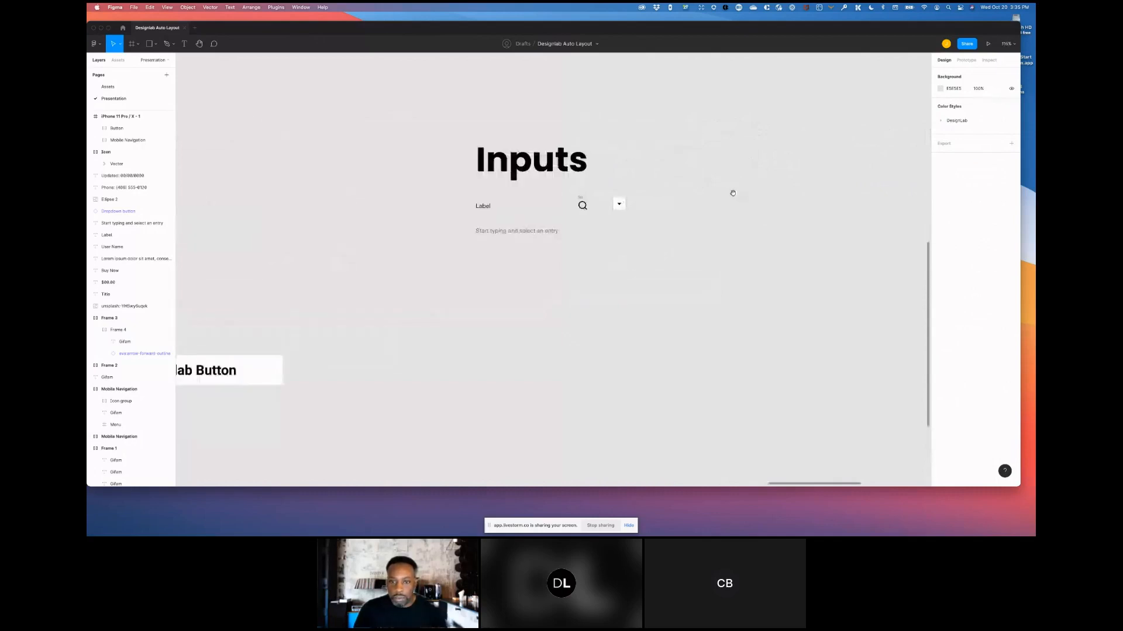
scroll(531, 180, up, 3)
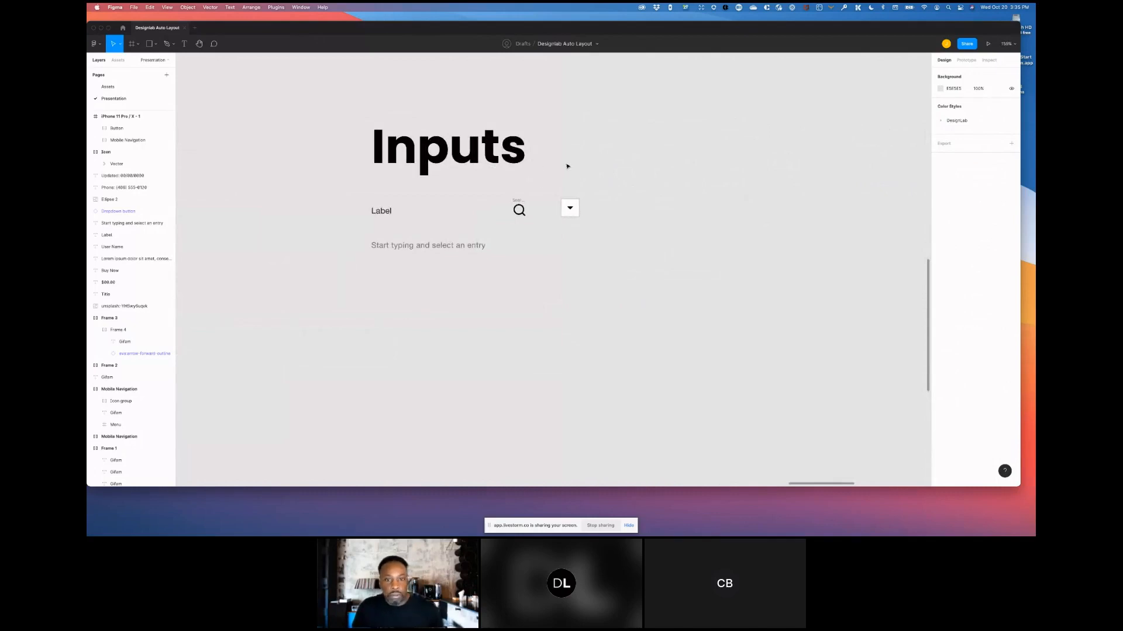
scroll(532, 179, up, 3)
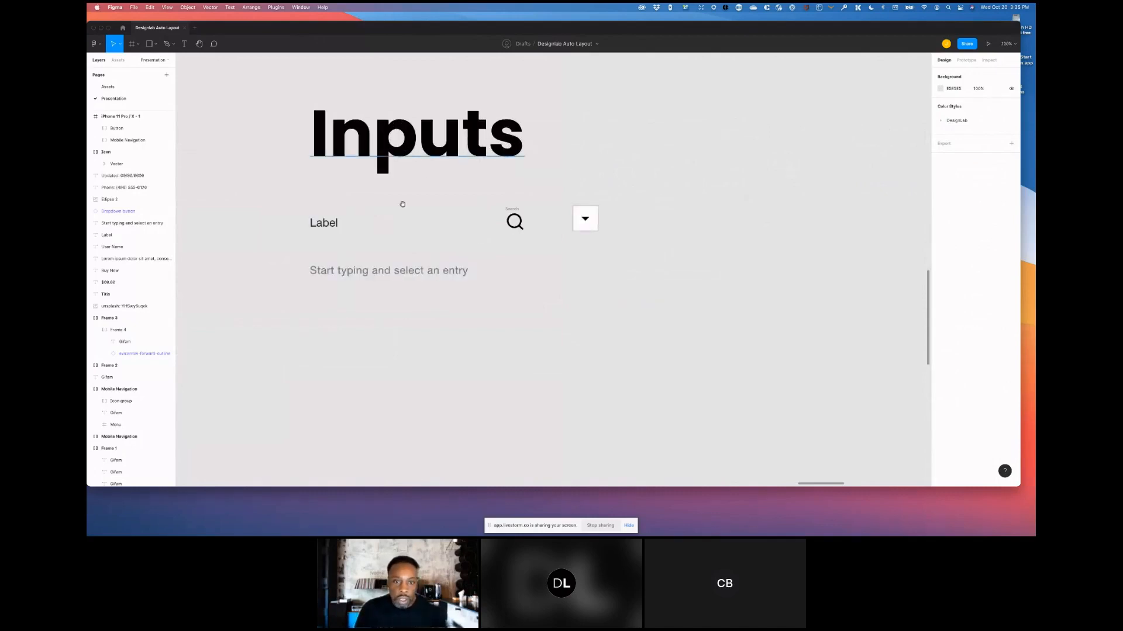
click(391, 289)
mouse_move(397, 268)
mouse_down()
mouse_move(386, 257)
mouse_move(396, 268)
mouse_up()
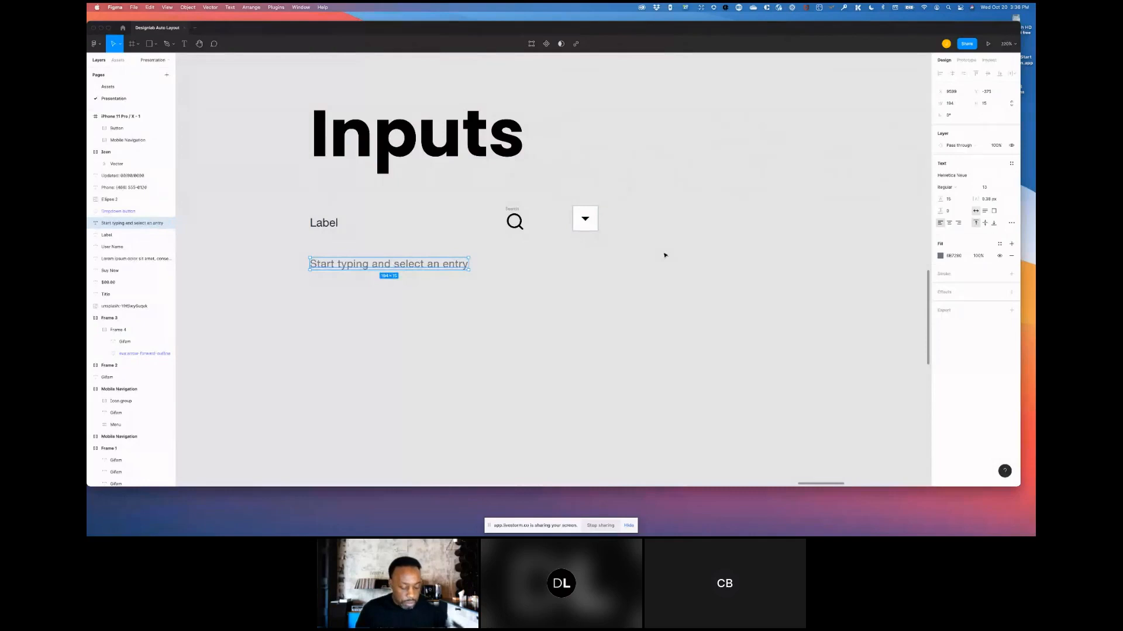
key(shift+a)
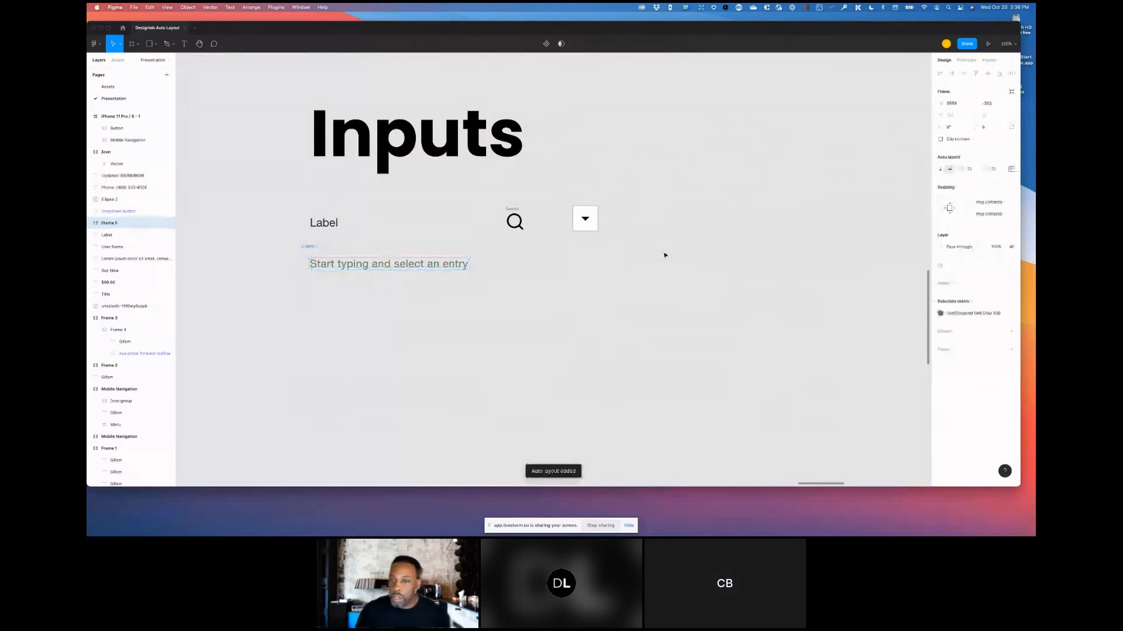
- Rename the new auto layout frame to placeholder
double_click(110, 223)
text(placeho)
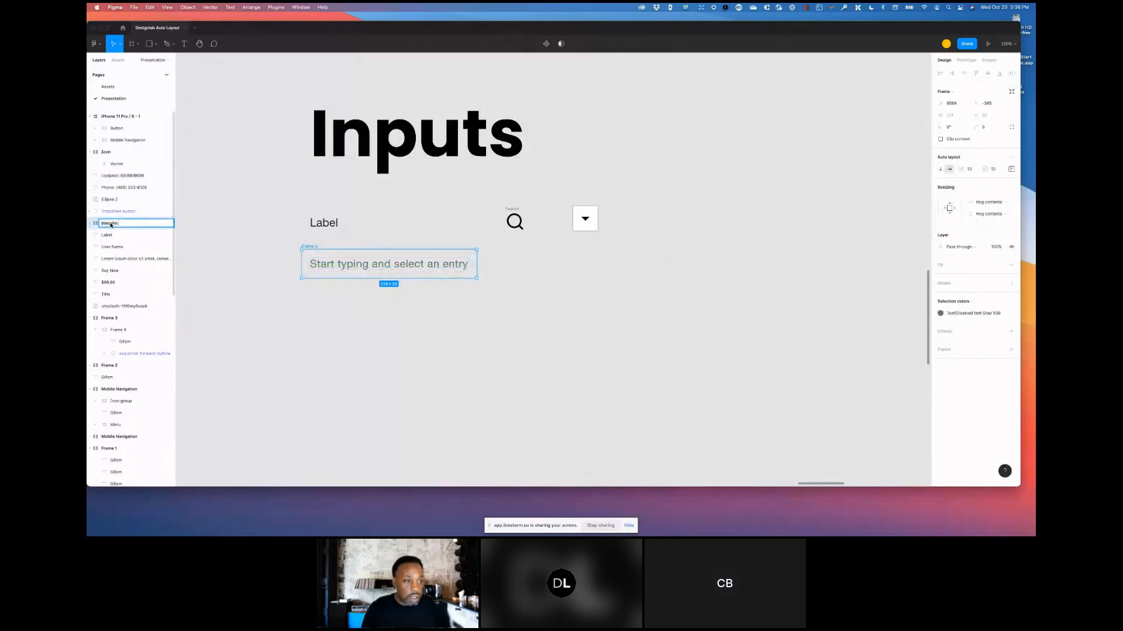
text(lder)
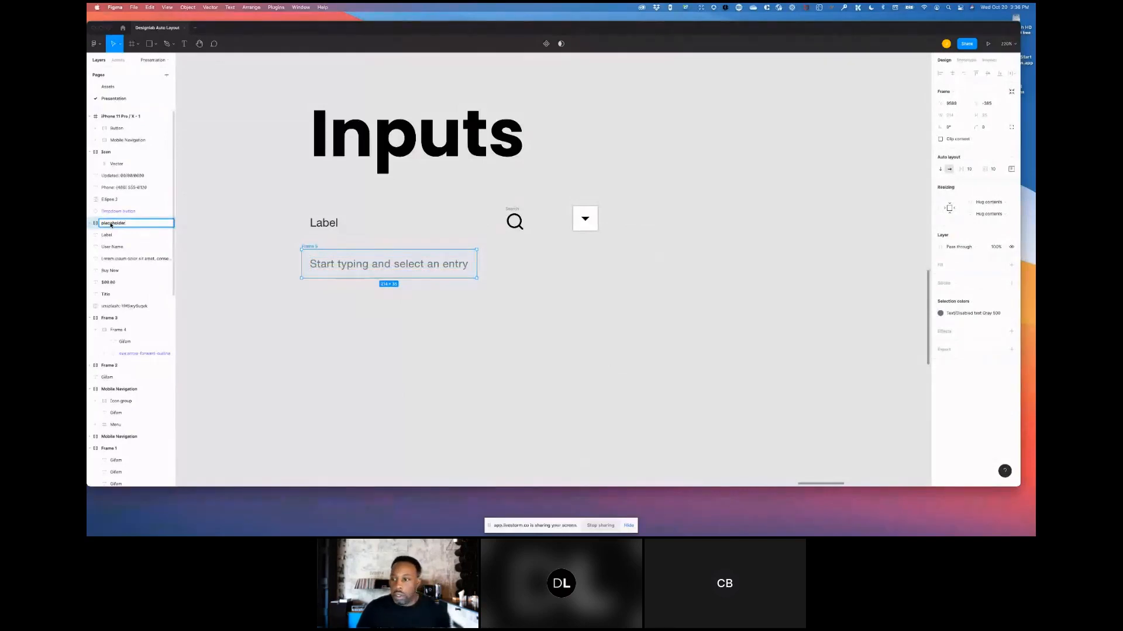
key(Return)
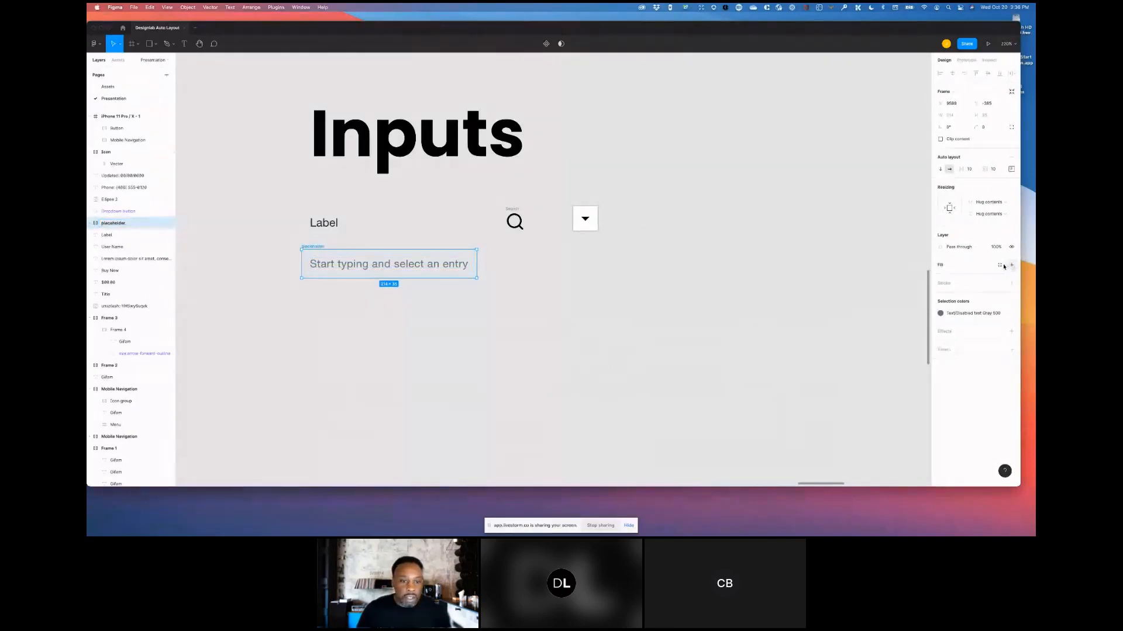
- Add a white FFFFFF fill and a black 000000 stroke to the placeholder frame
click(1010, 265)
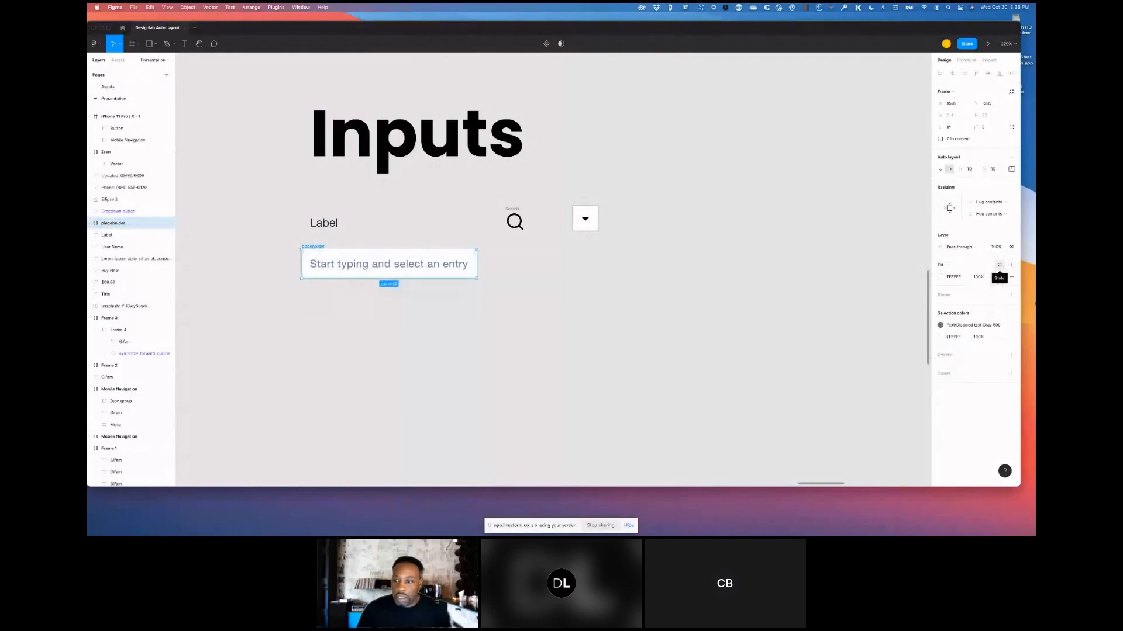
click(1012, 296)
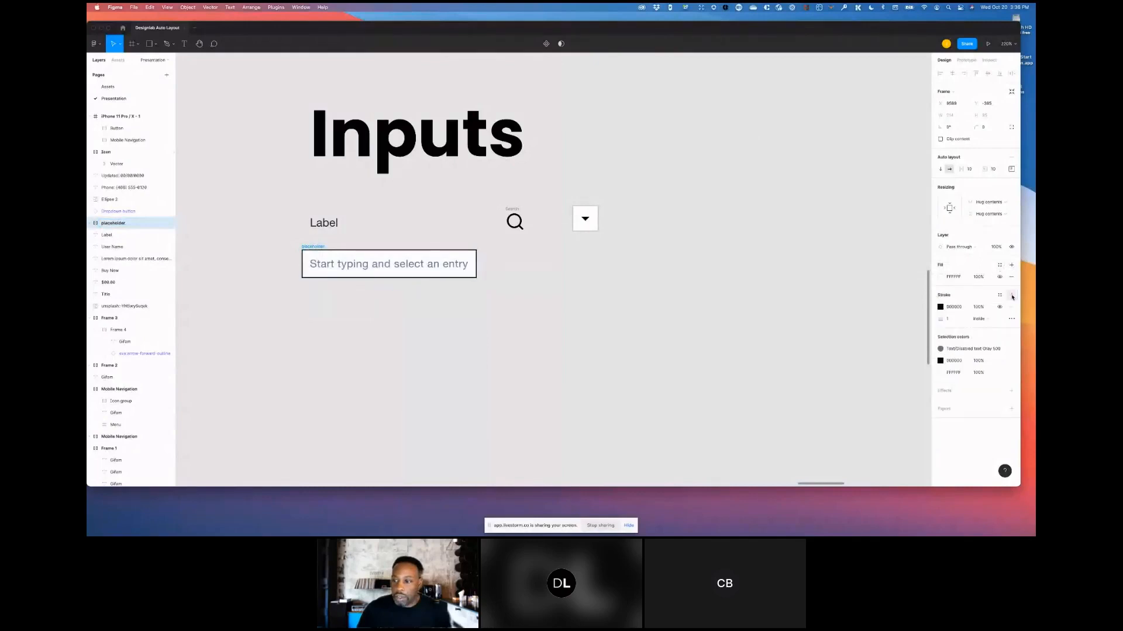
- Set the placeholder frame's stroke opacity to 50%
click(946, 350)
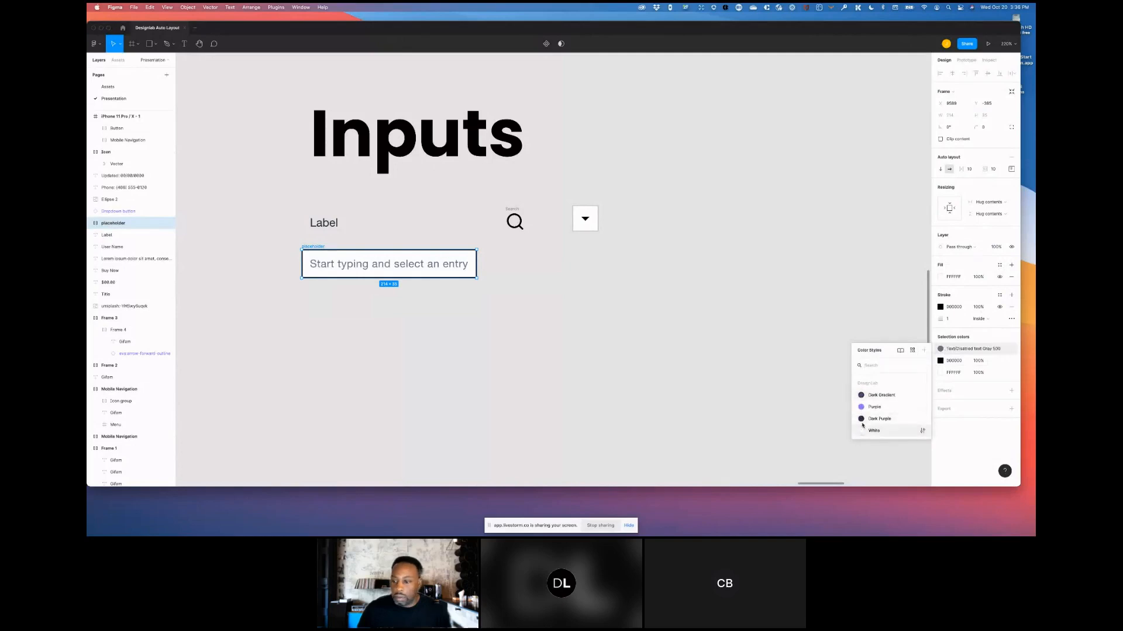
click(979, 309)
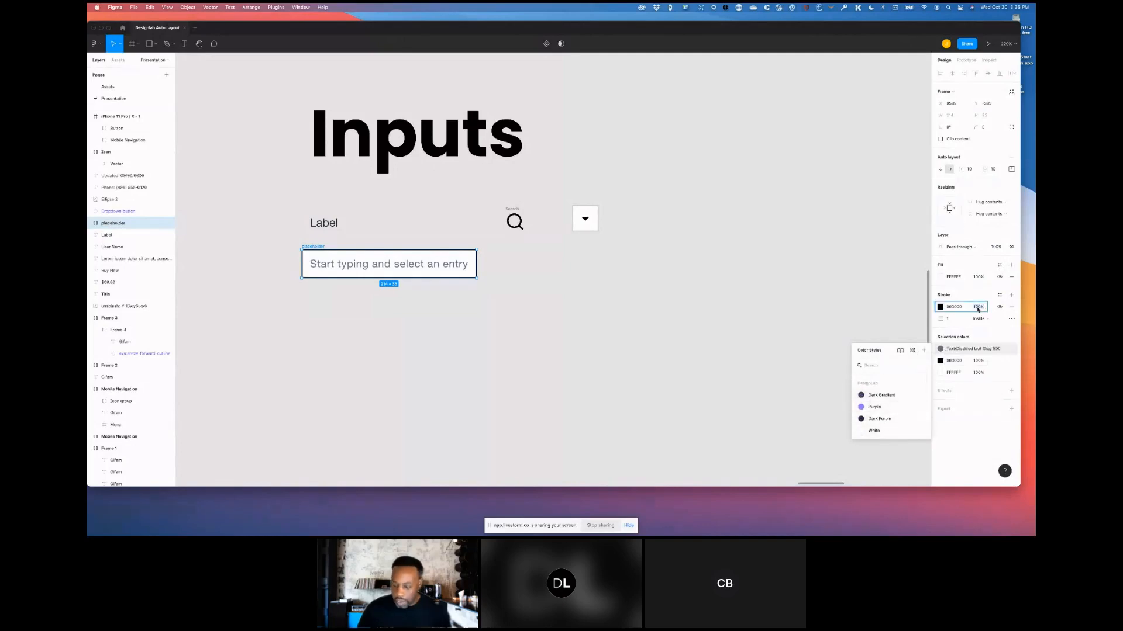
text(50)
key(Return)
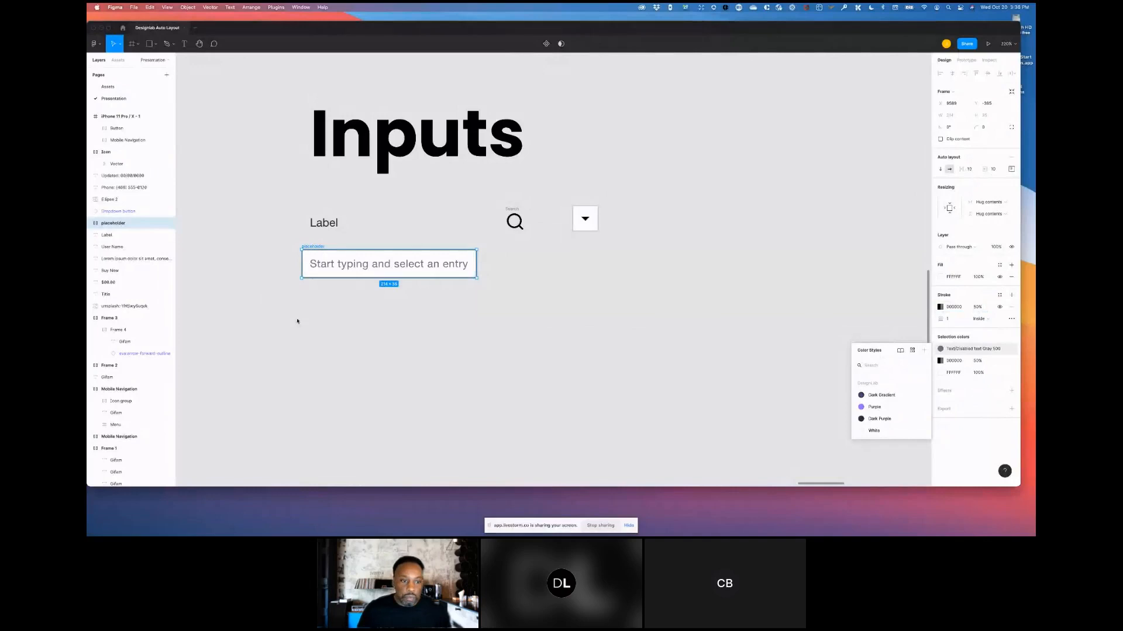
click(811, 308)
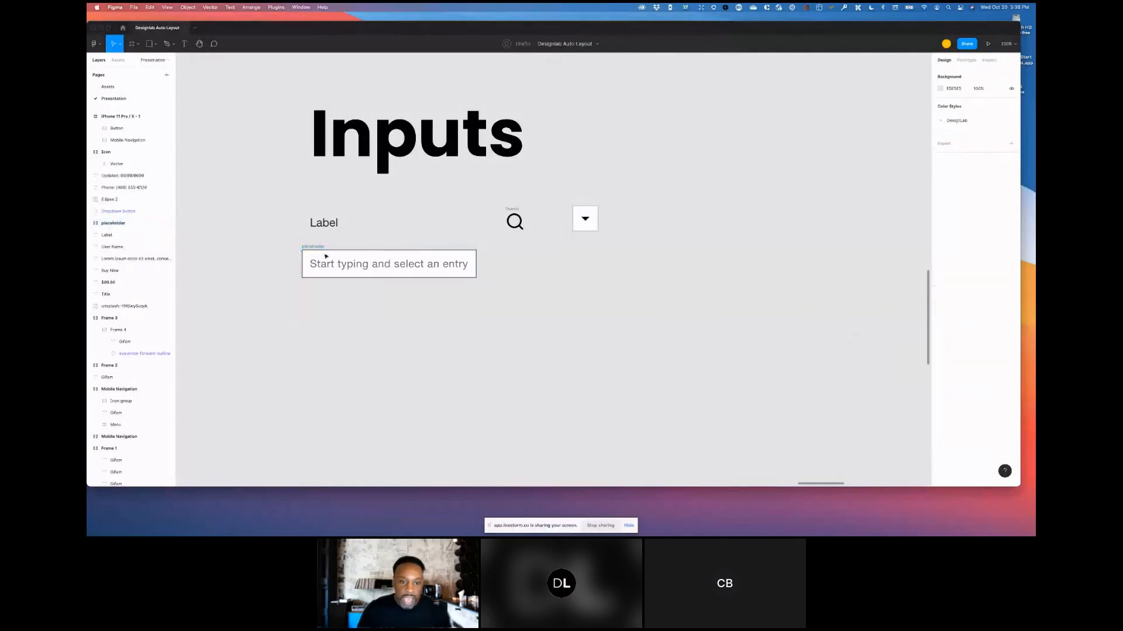
- Align the placeholder text to the vertical middle of its line within the placeholder frame
click(314, 248)
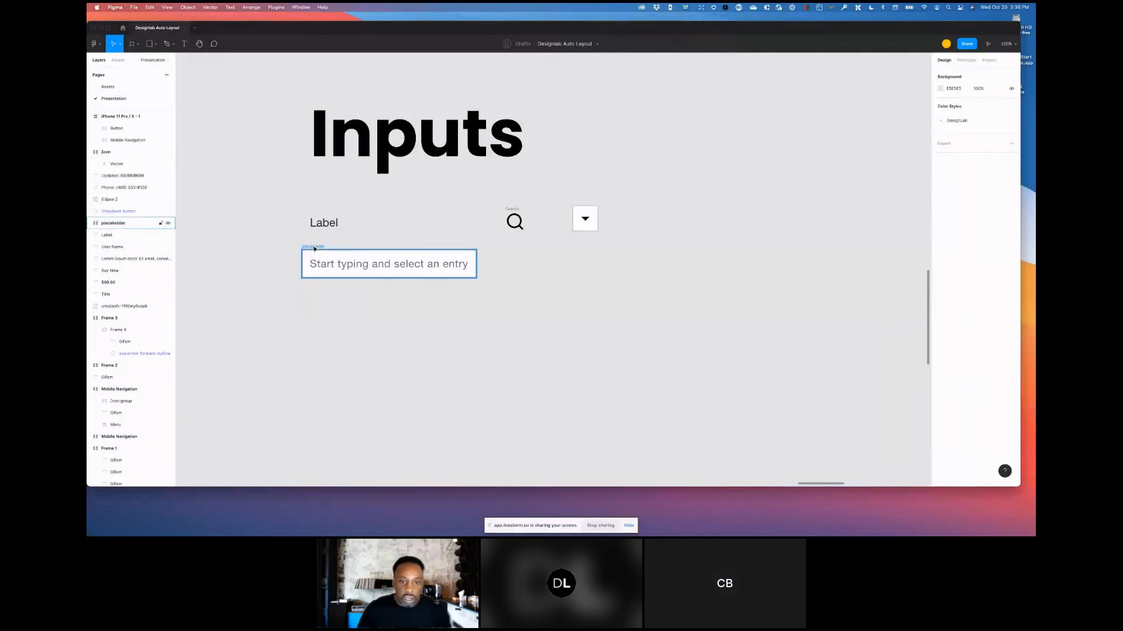
click(969, 171)
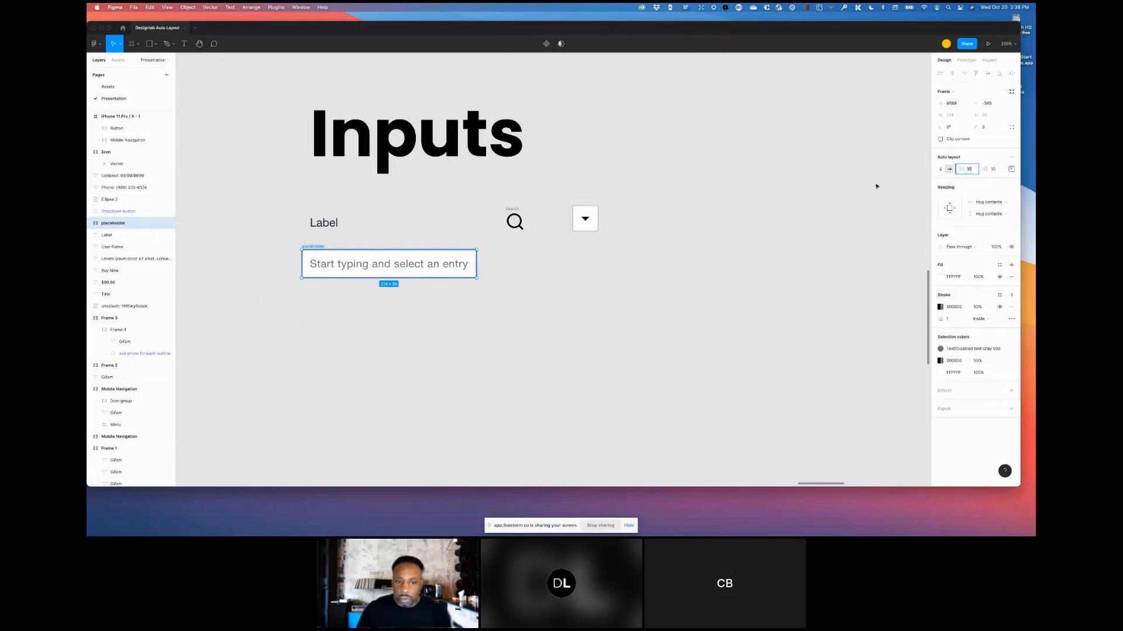
double_click(380, 263)
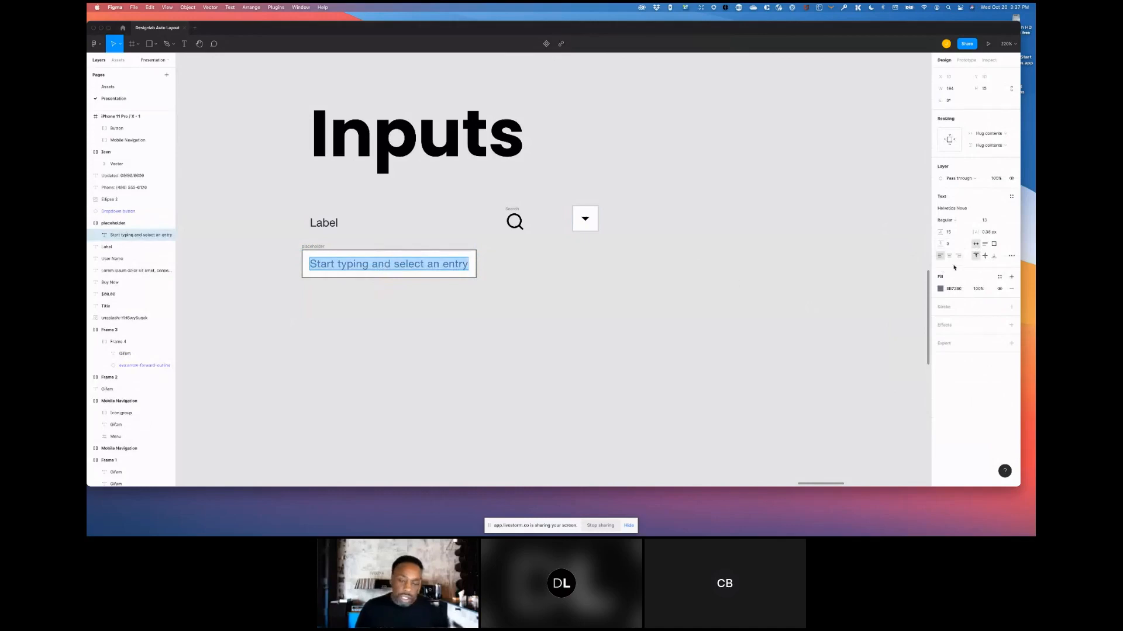
click(984, 256)
key(super+a)
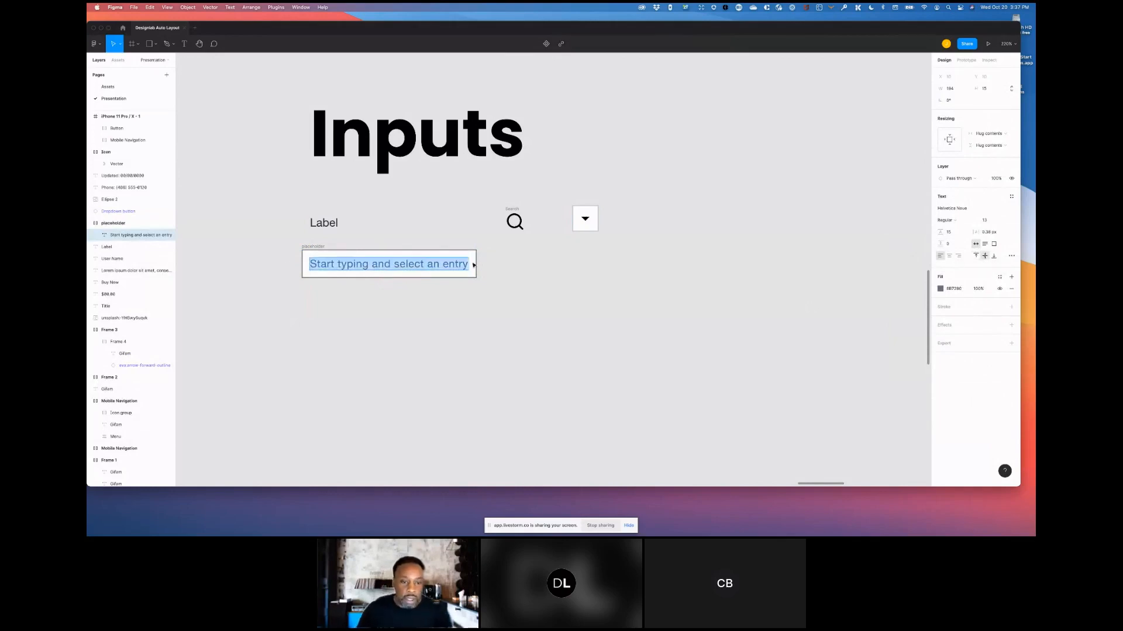
key(Escape)
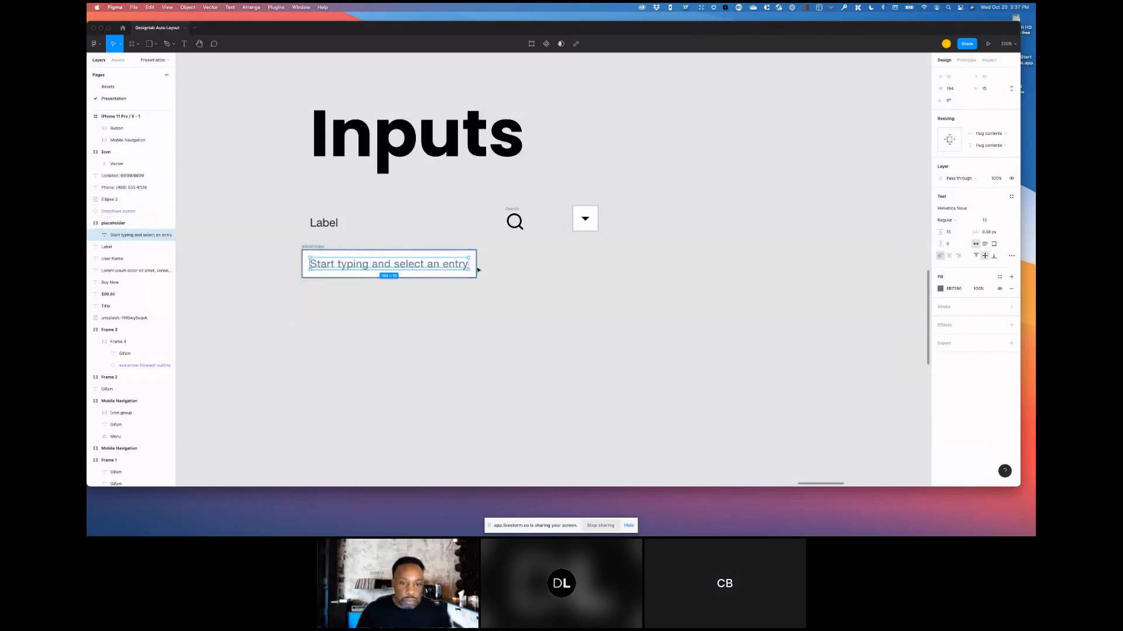
- Widen the placeholder frame to a fixed width and nudge it slightly lower on the canvas
click(519, 283)
click(476, 264)
drag(476, 265, 630, 271)
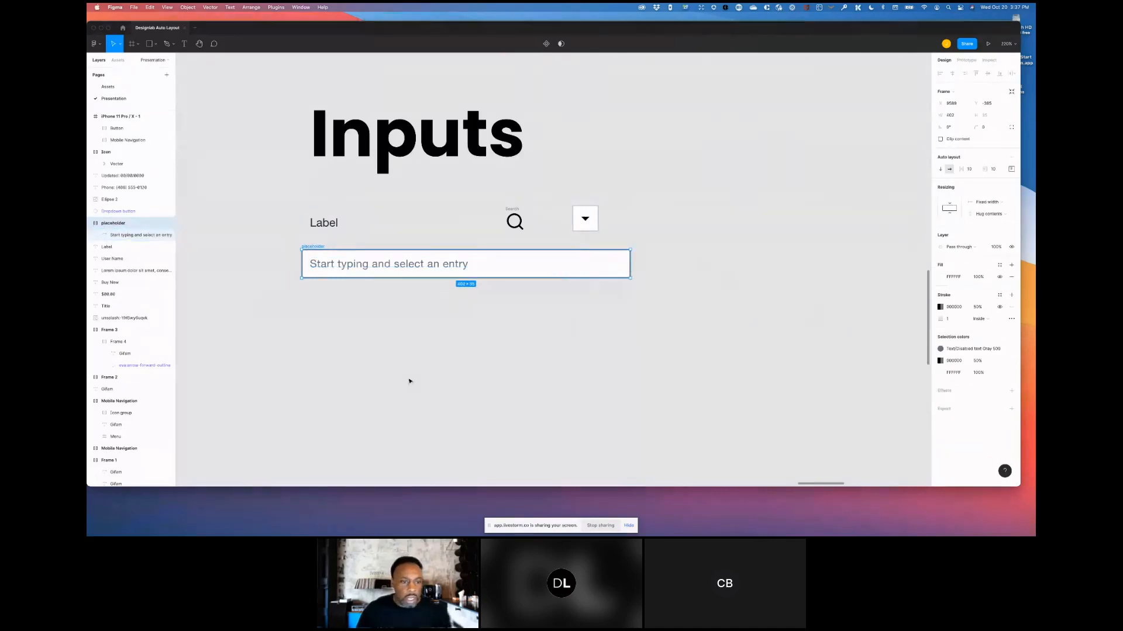
drag(316, 248, 321, 259)
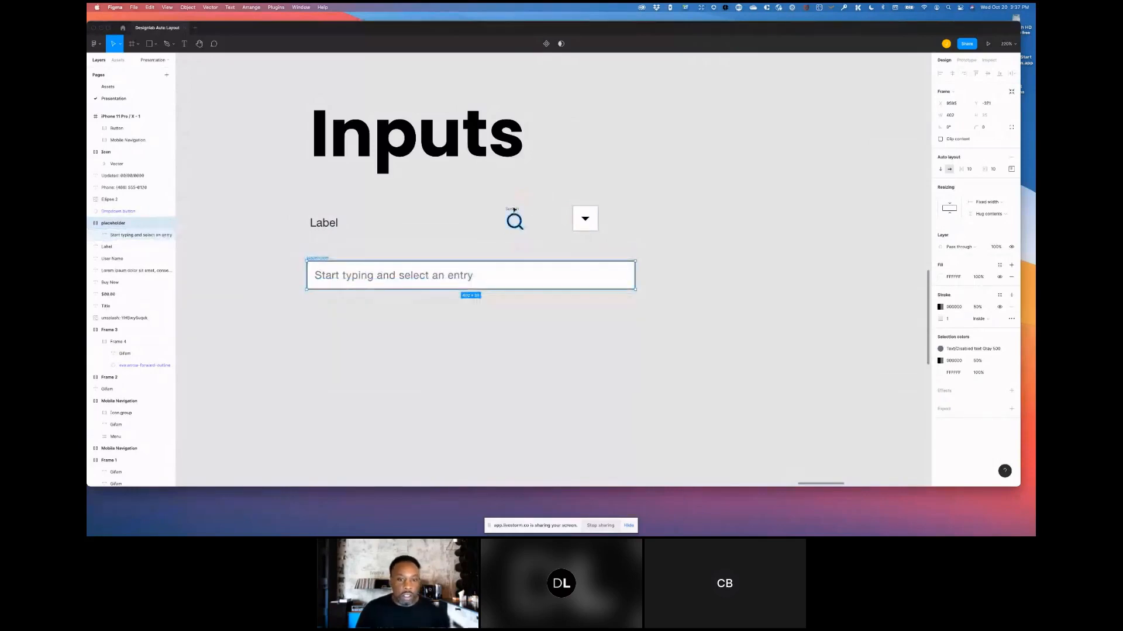
- Move the search icon into the placeholder frame, placing it before the text
click(514, 210)
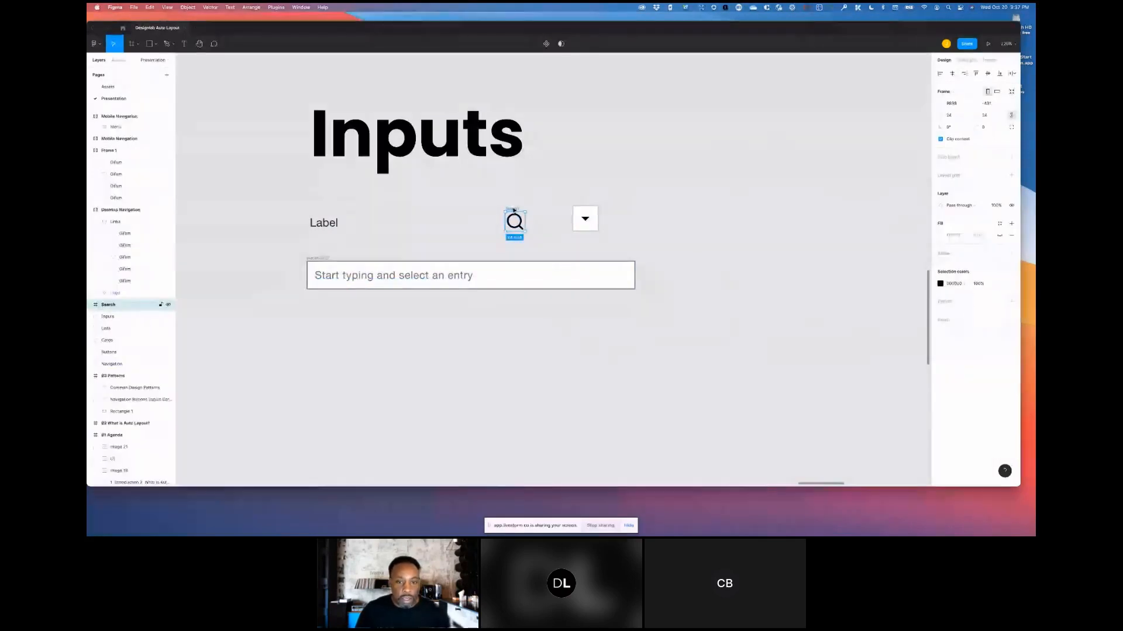
drag(504, 214, 318, 266)
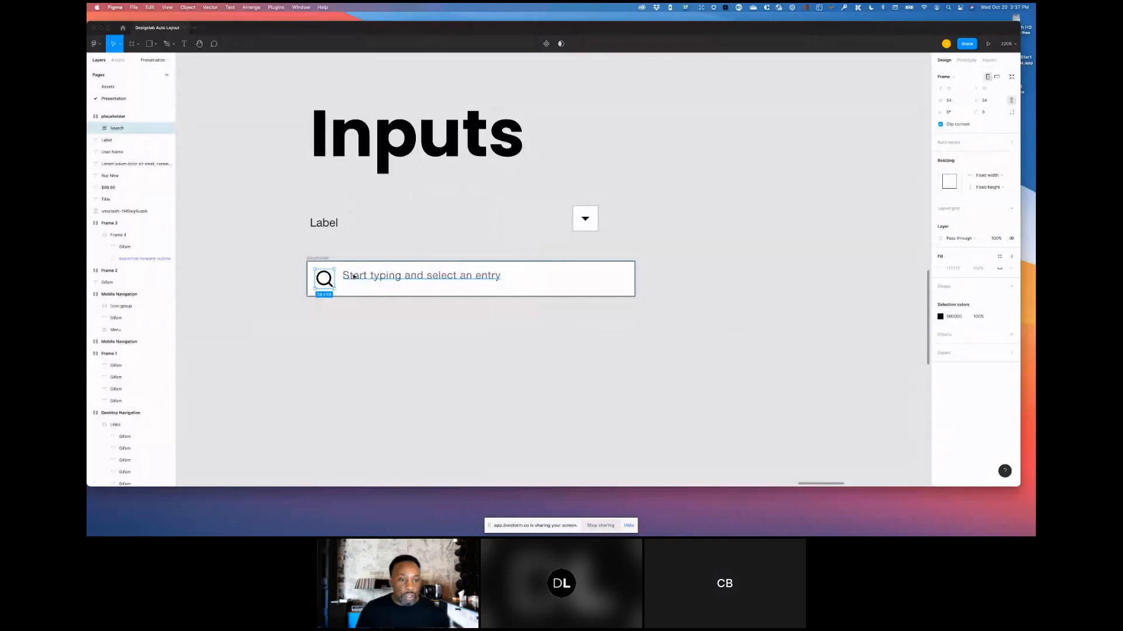
- Set the placeholder frame's auto layout alignment to center-left
click(313, 259)
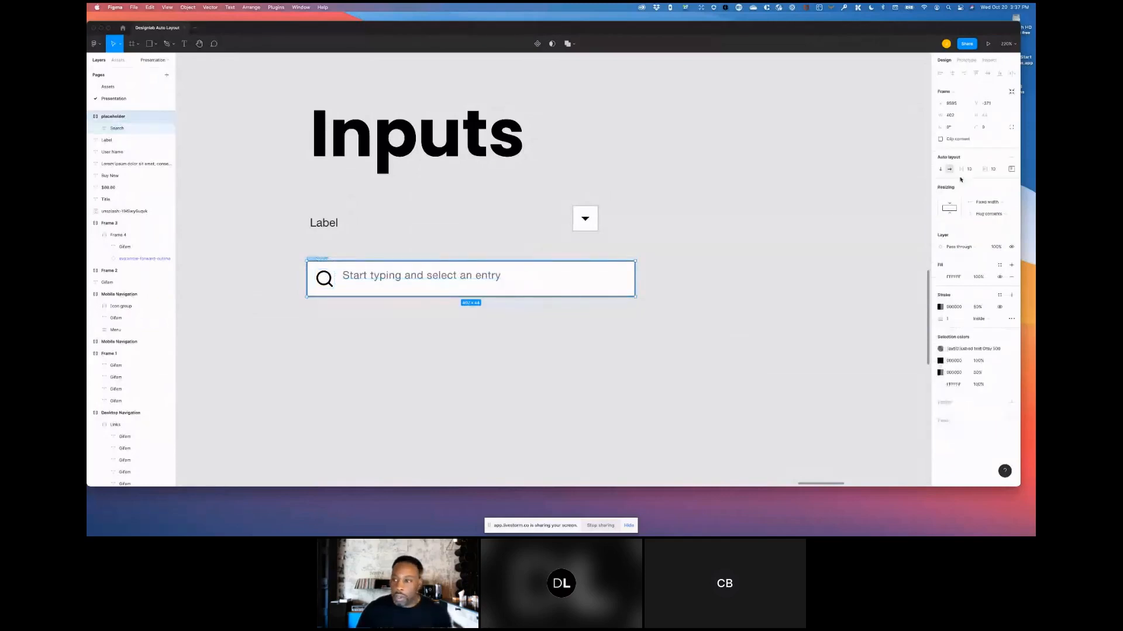
click(1011, 169)
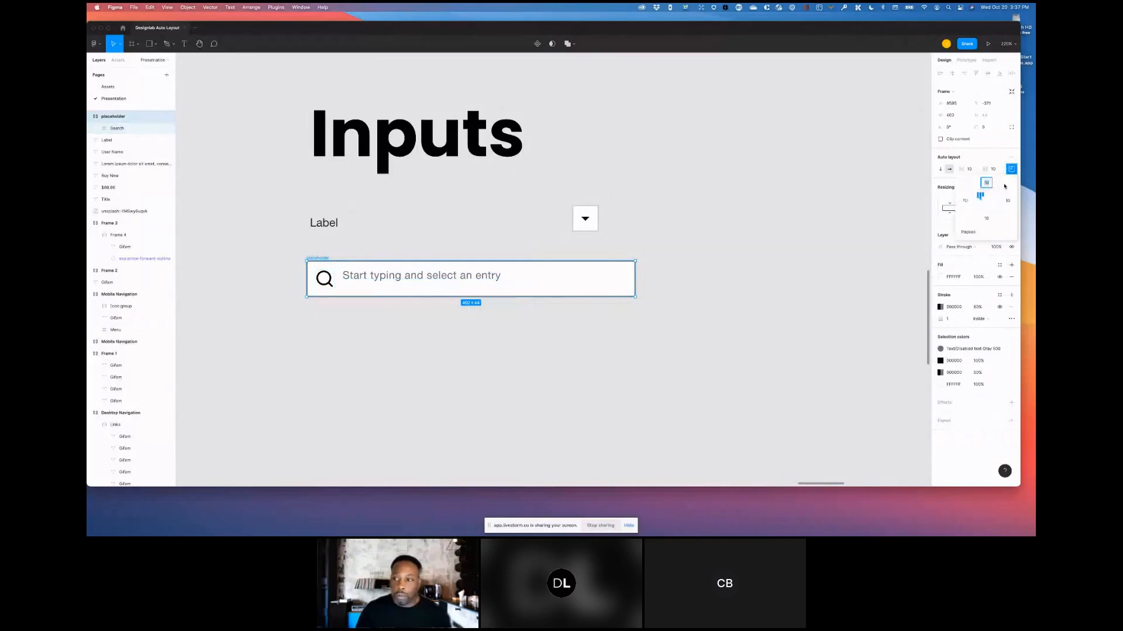
click(978, 202)
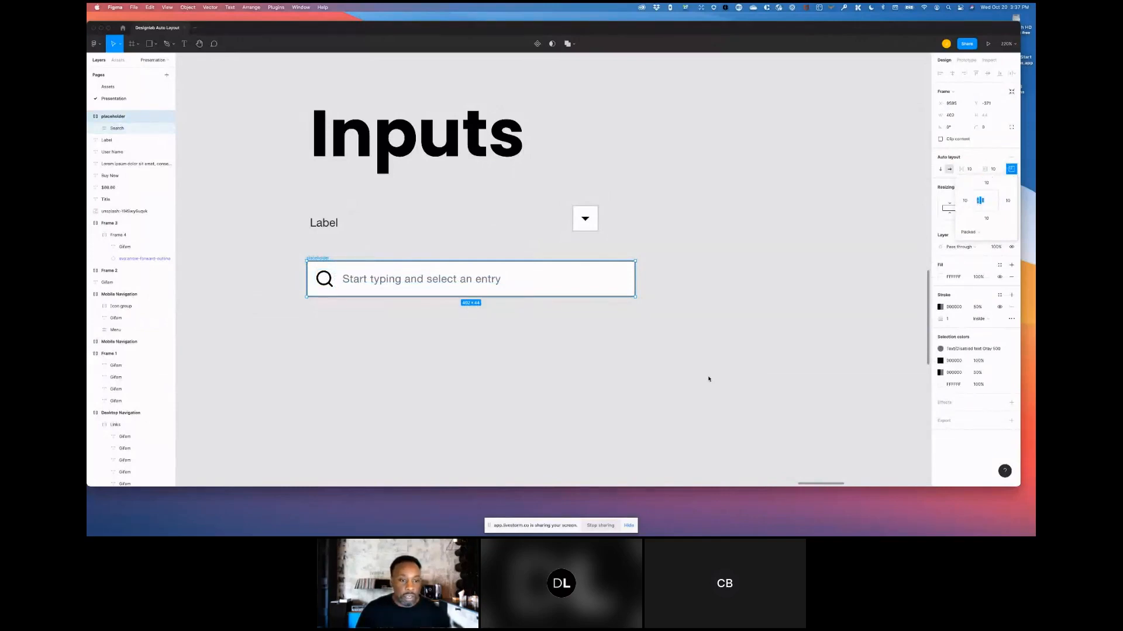
click(645, 343)
- Set the placeholder frame's corner radius to 4
click(319, 258)
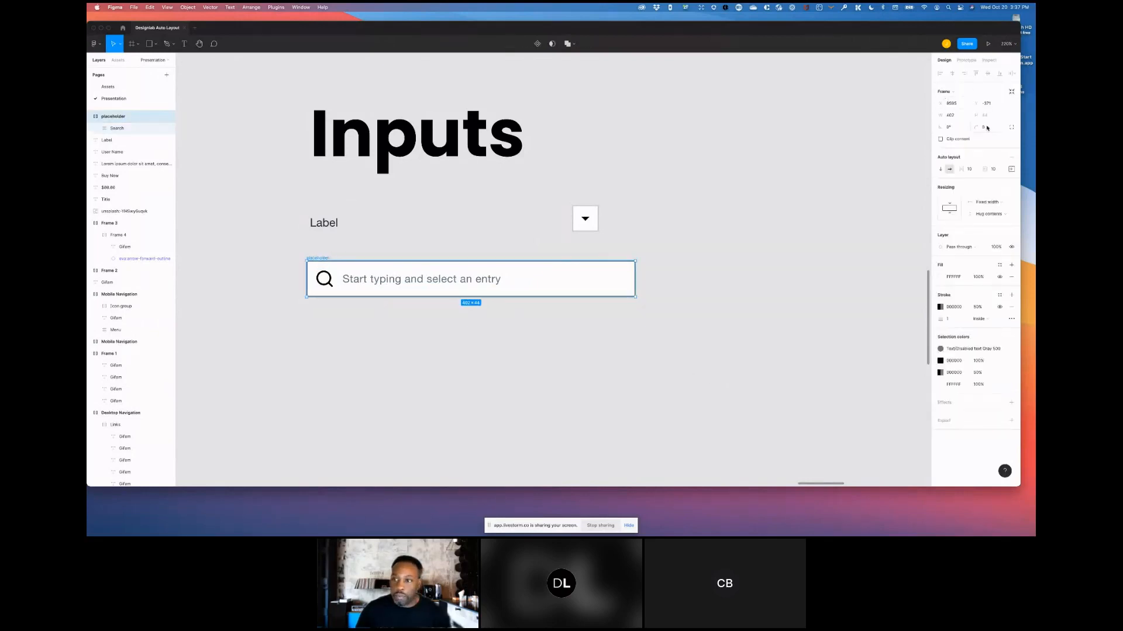
click(983, 128)
text(4)
key(Return)
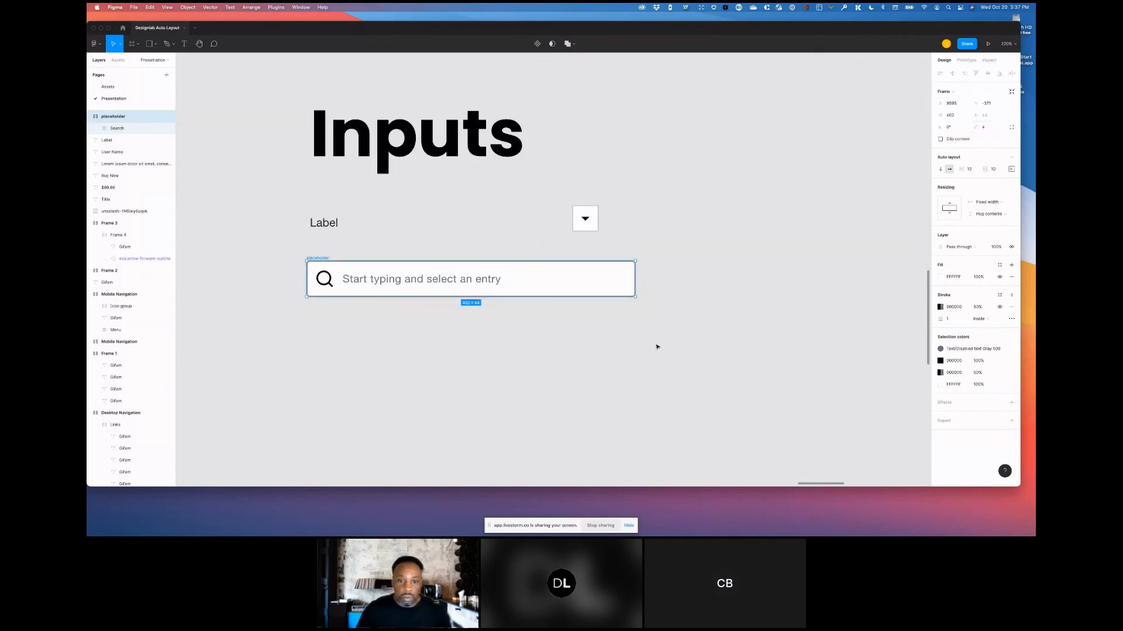
click(657, 348)
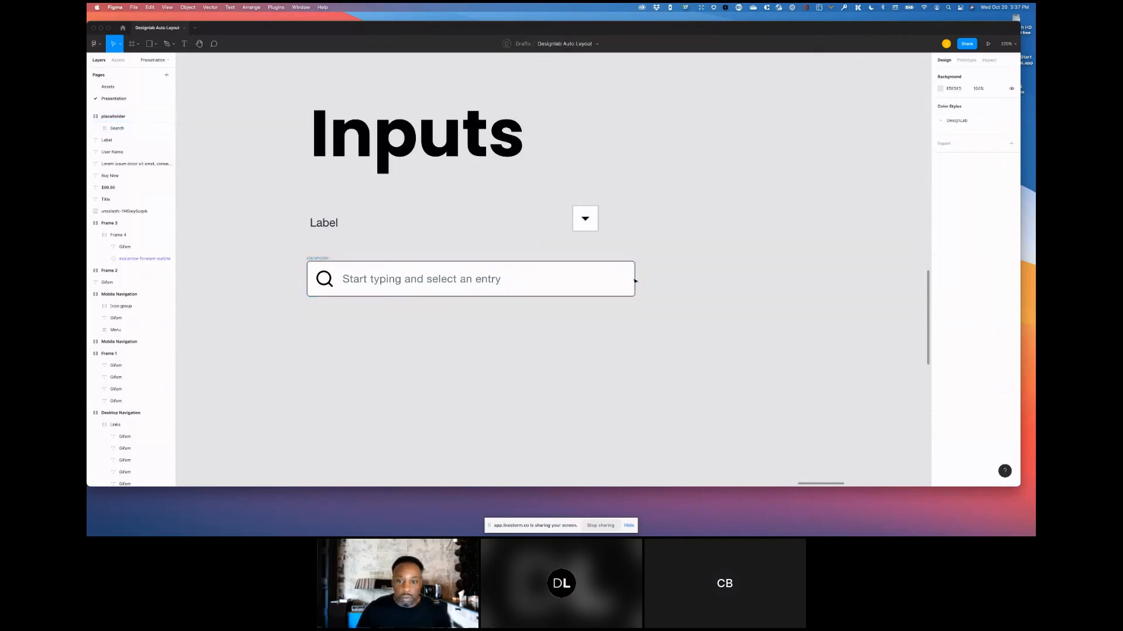
- Widen the placeholder input frame further toward the right
click(310, 262)
drag(635, 278, 685, 289)
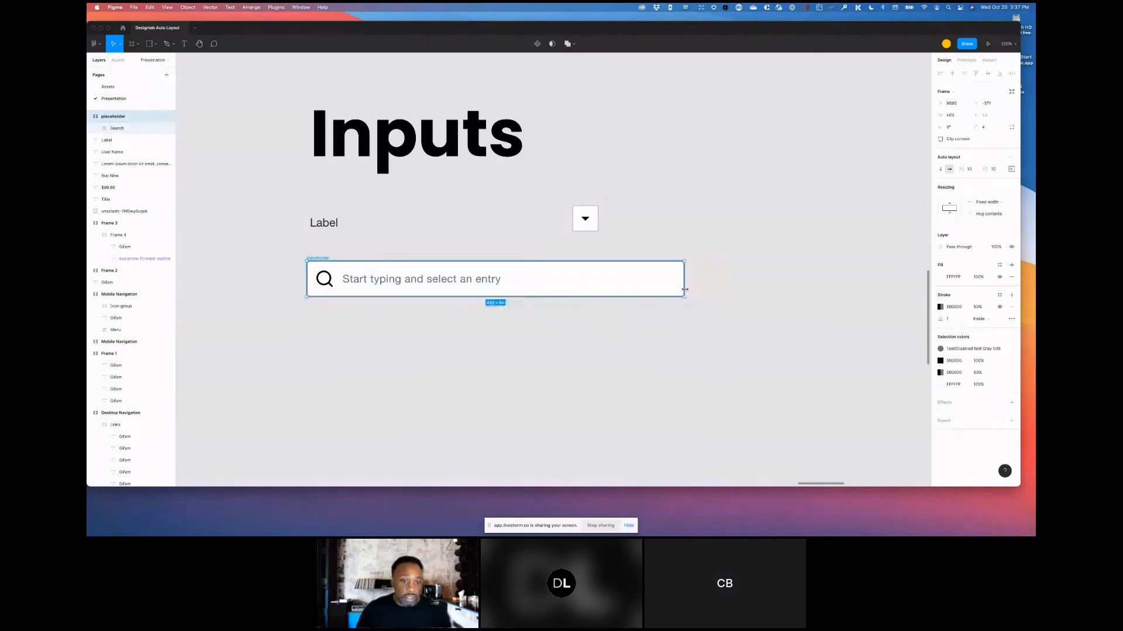
click(439, 286)
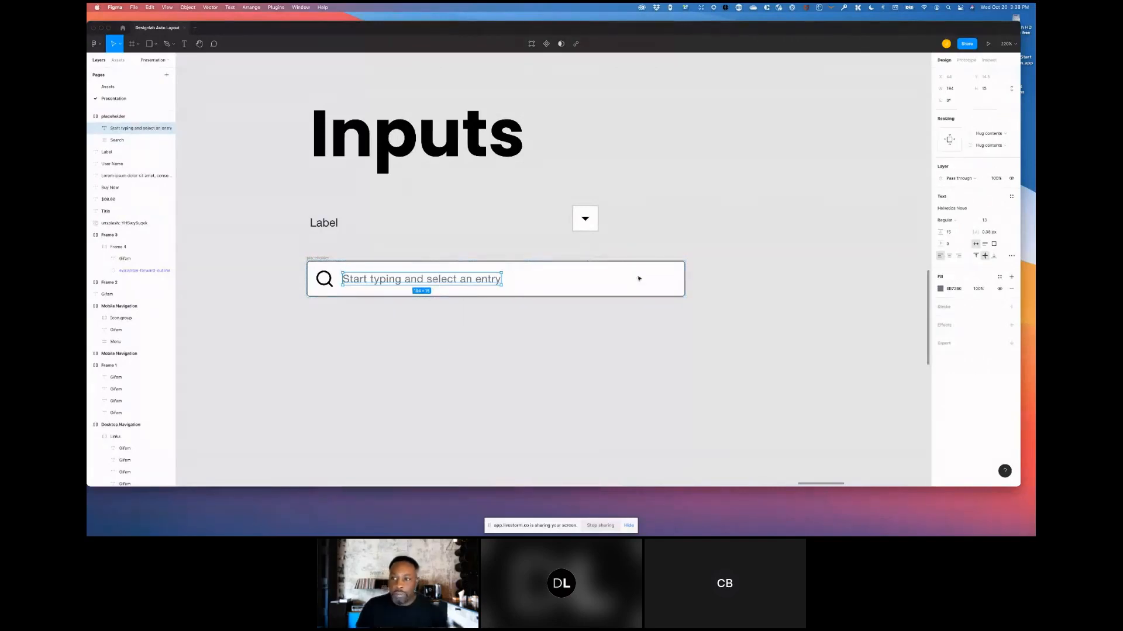
click(985, 134)
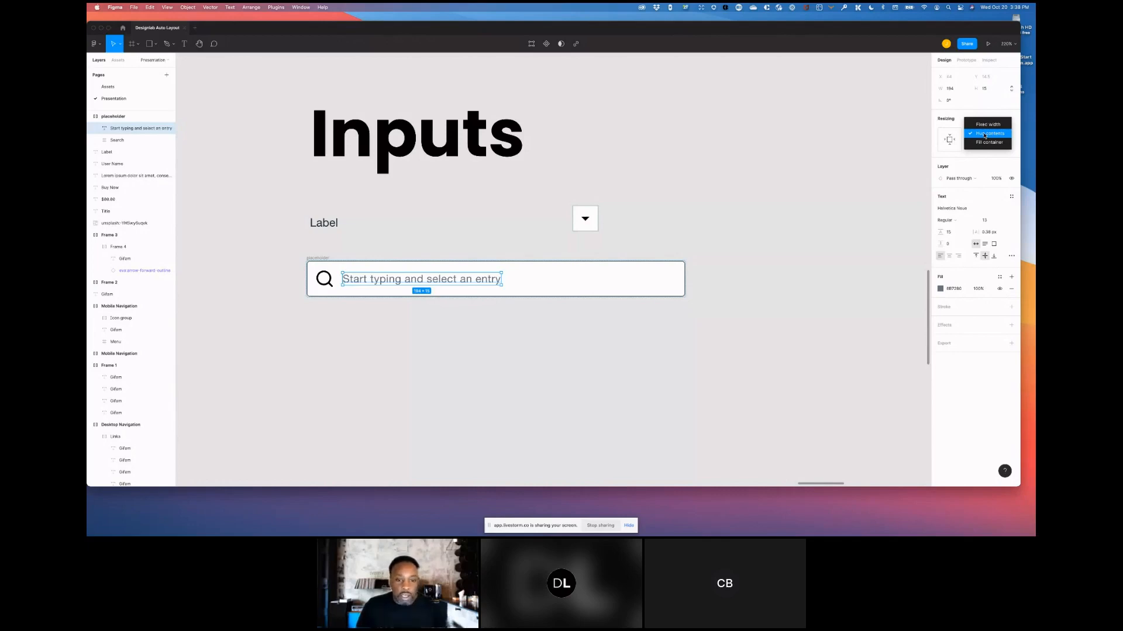
double_click(486, 280)
click(487, 280)
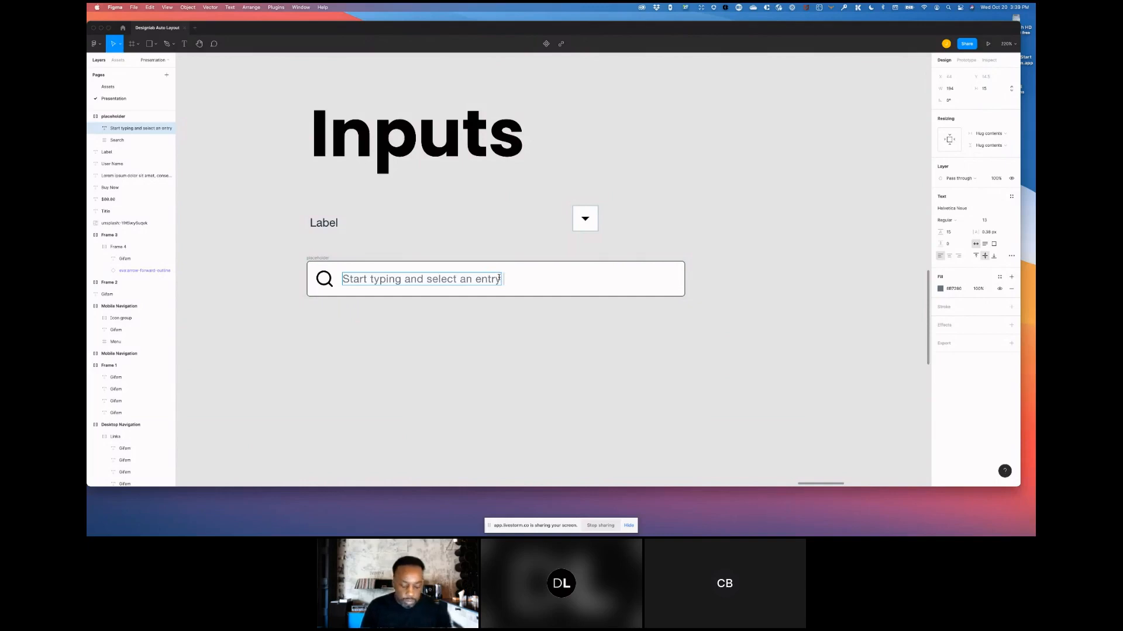
text(of image)
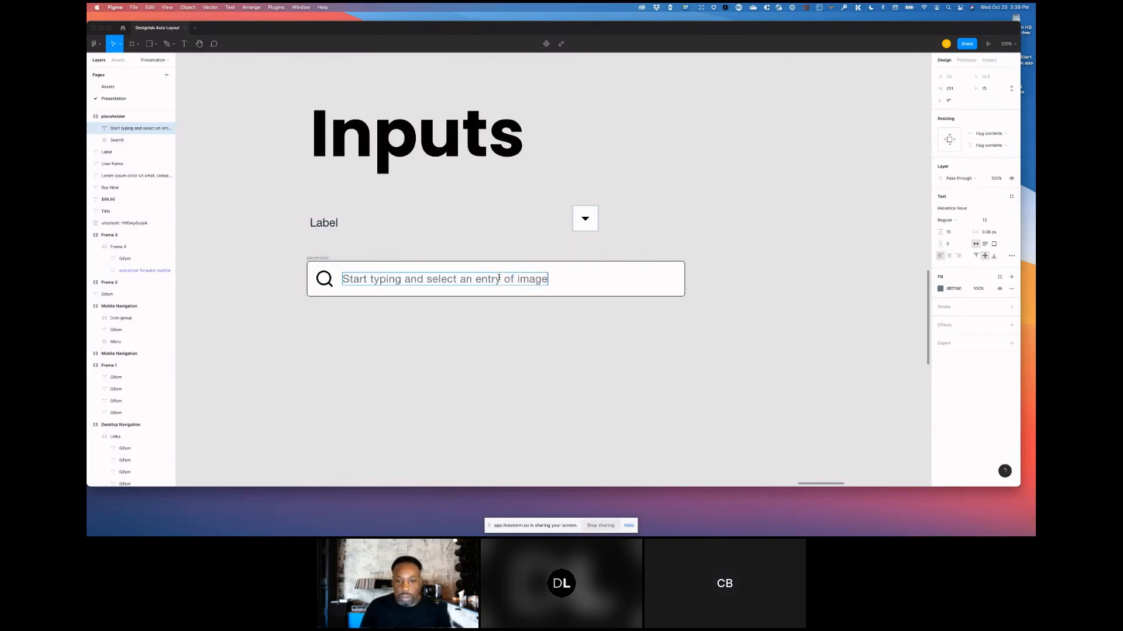
text(s)
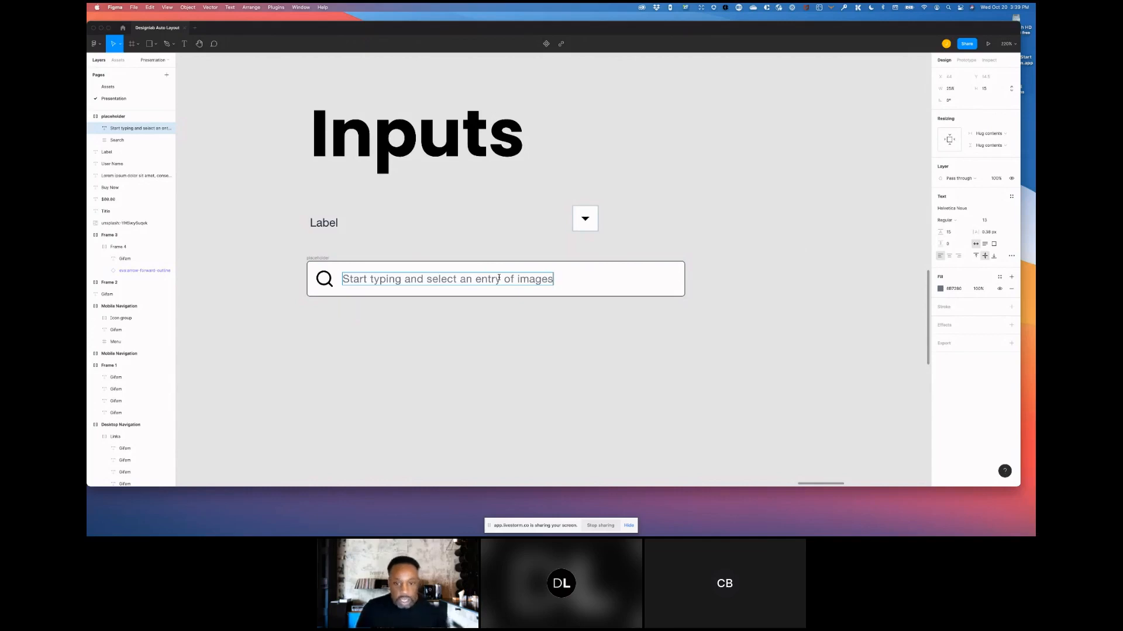
text(s)
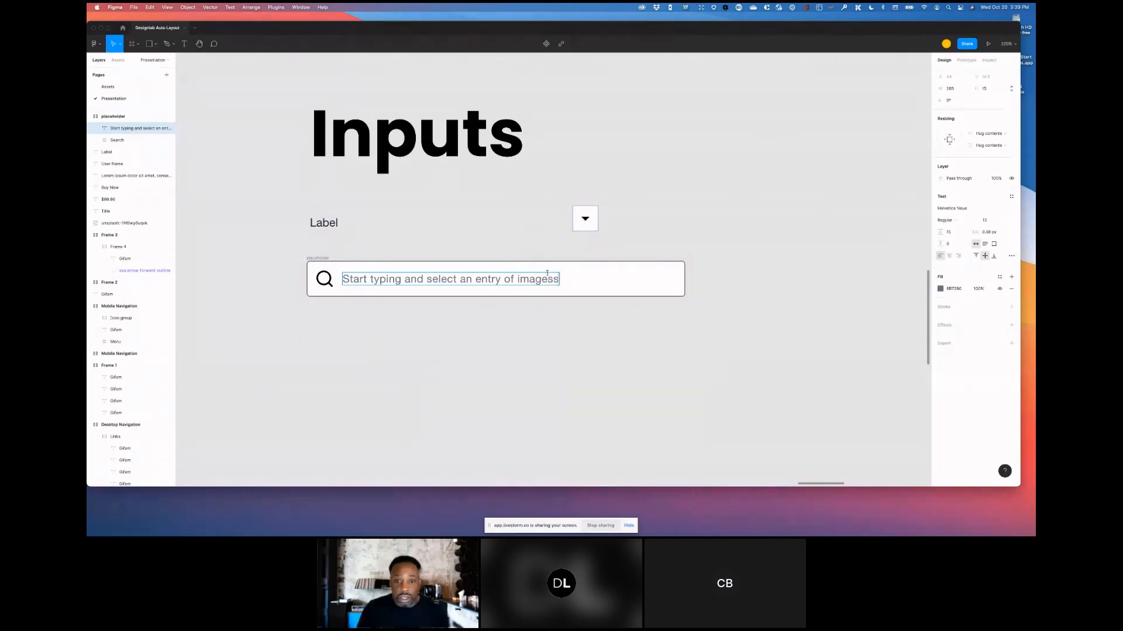
key(BackSpace)
key(BackSpace)
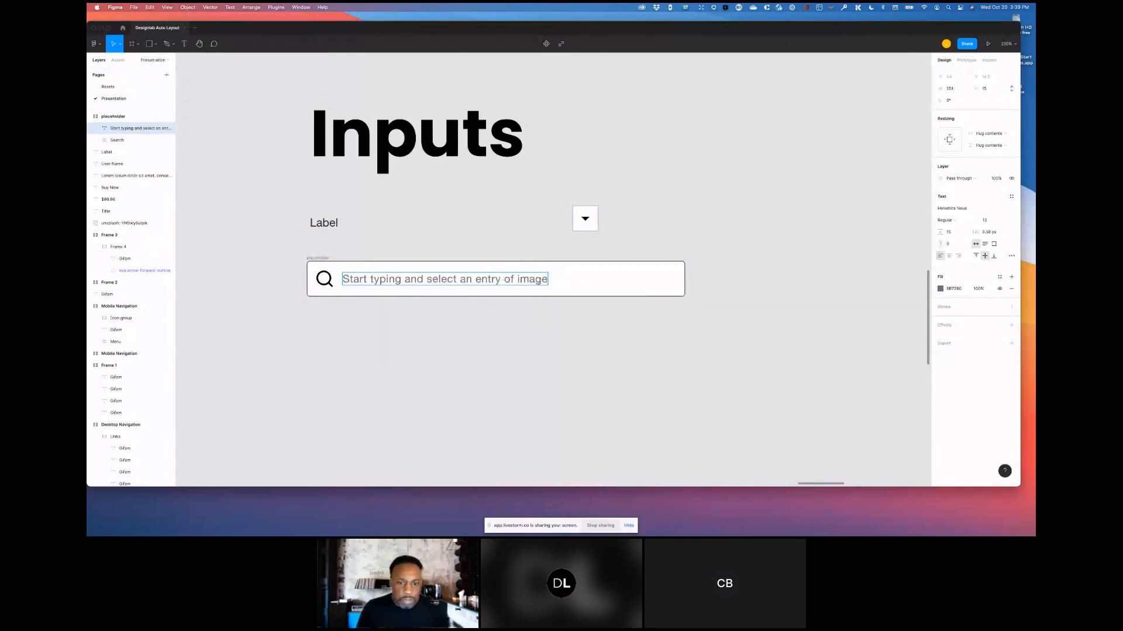
key(alt+shift+Left)
key(alt+shift+Left)
key(Left)
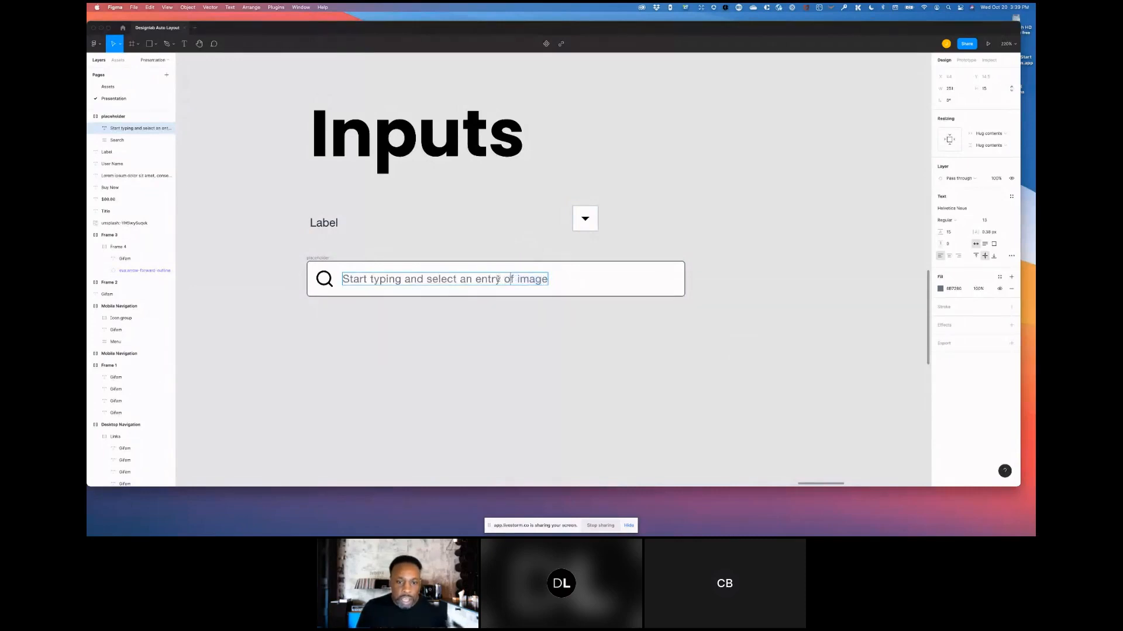
key(alt+shift+Right)
key(alt+shift+Right)
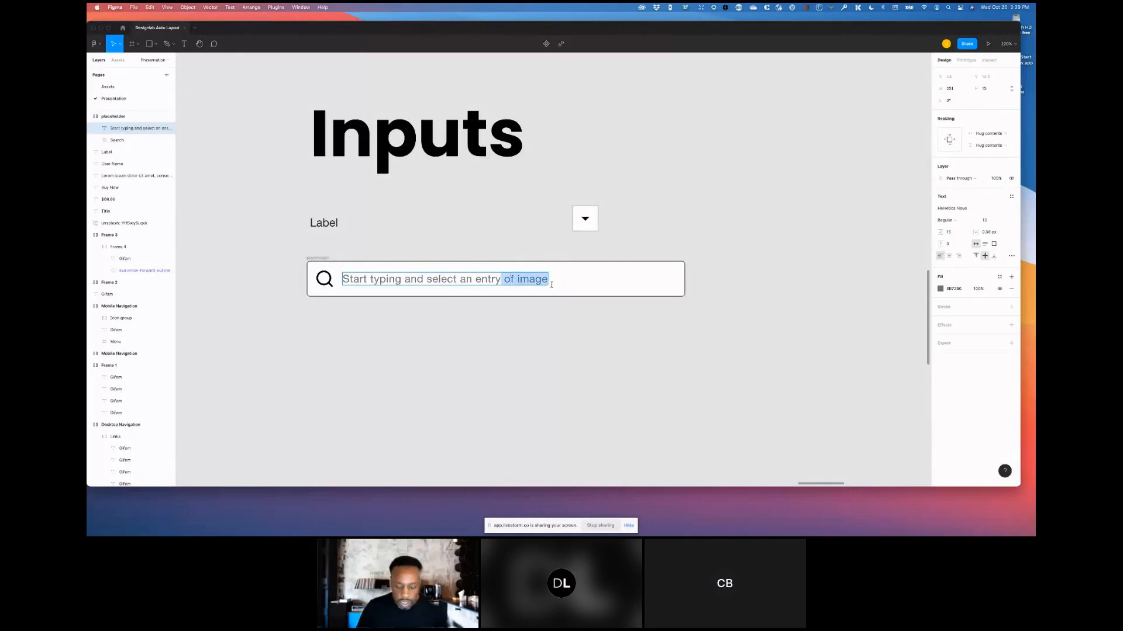
key(BackSpace)
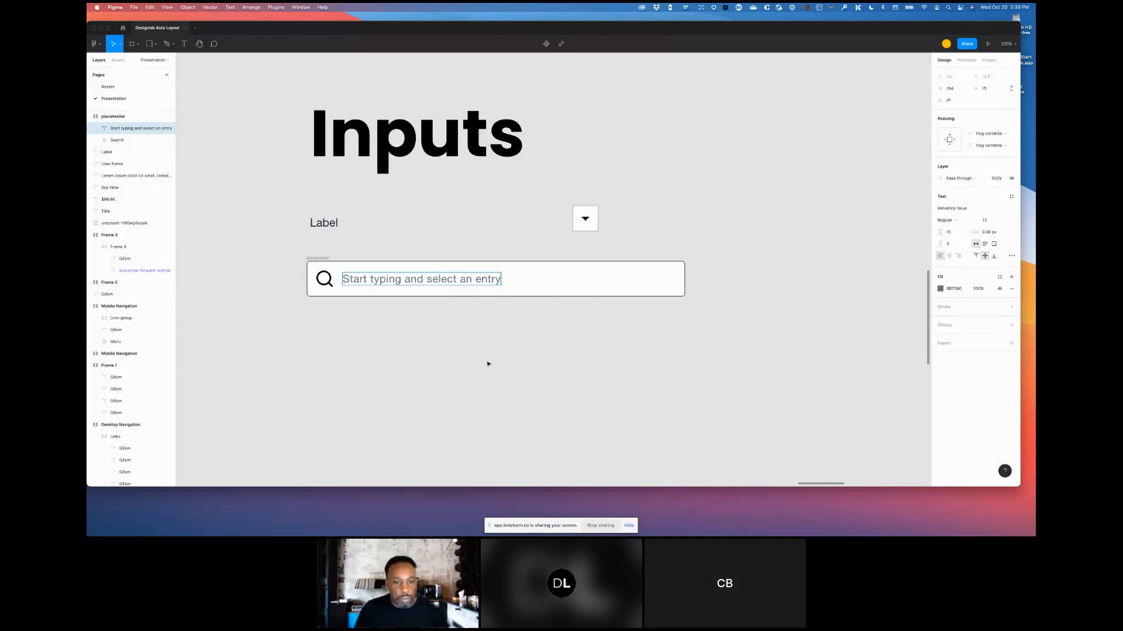
key(Escape)
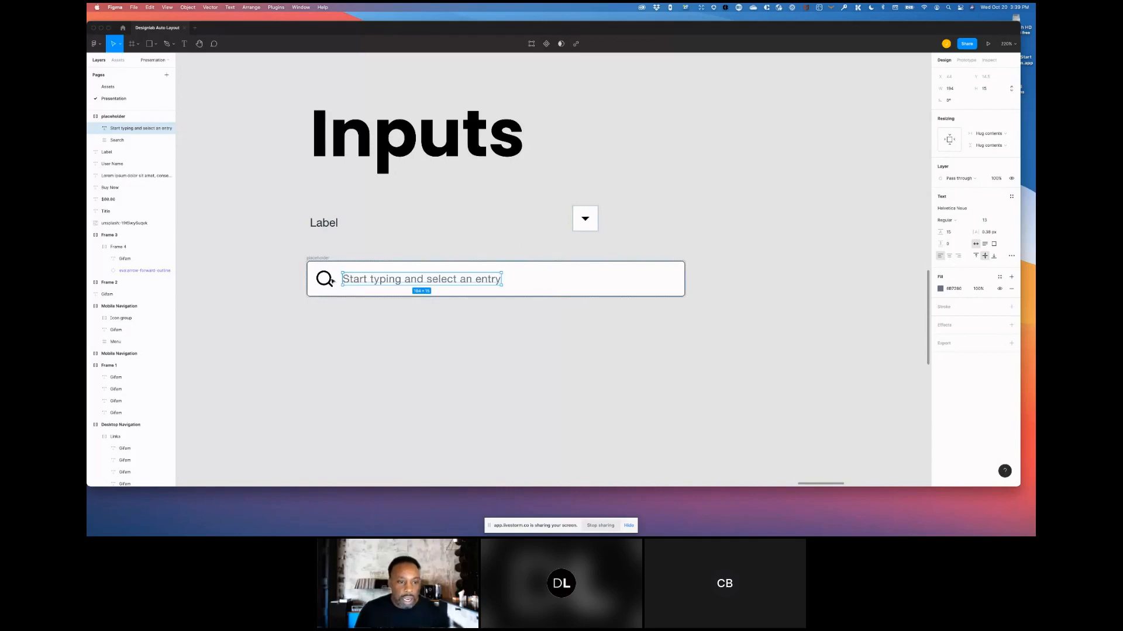
- Duplicate the placeholder input and delete the search icon from the copy
click(321, 258)
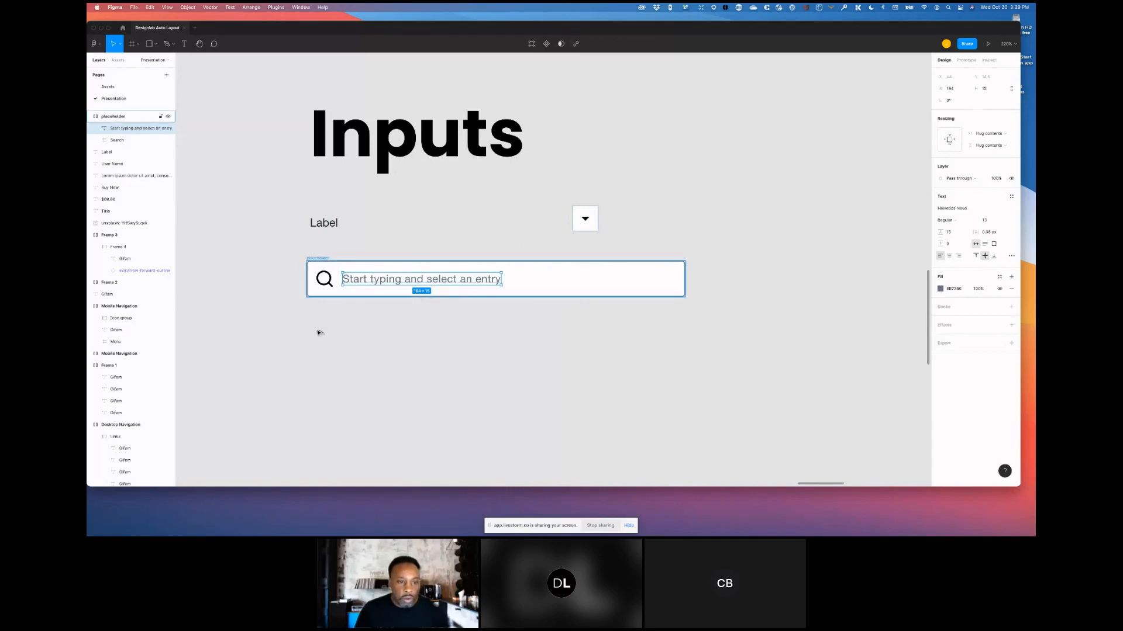
key(super+d)
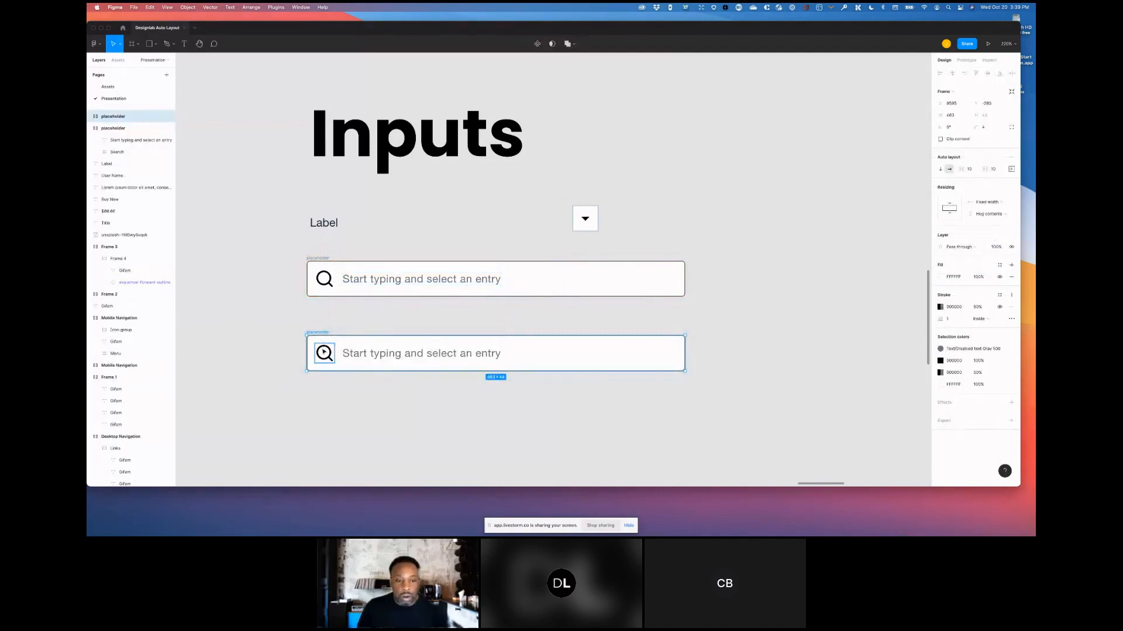
click(324, 352)
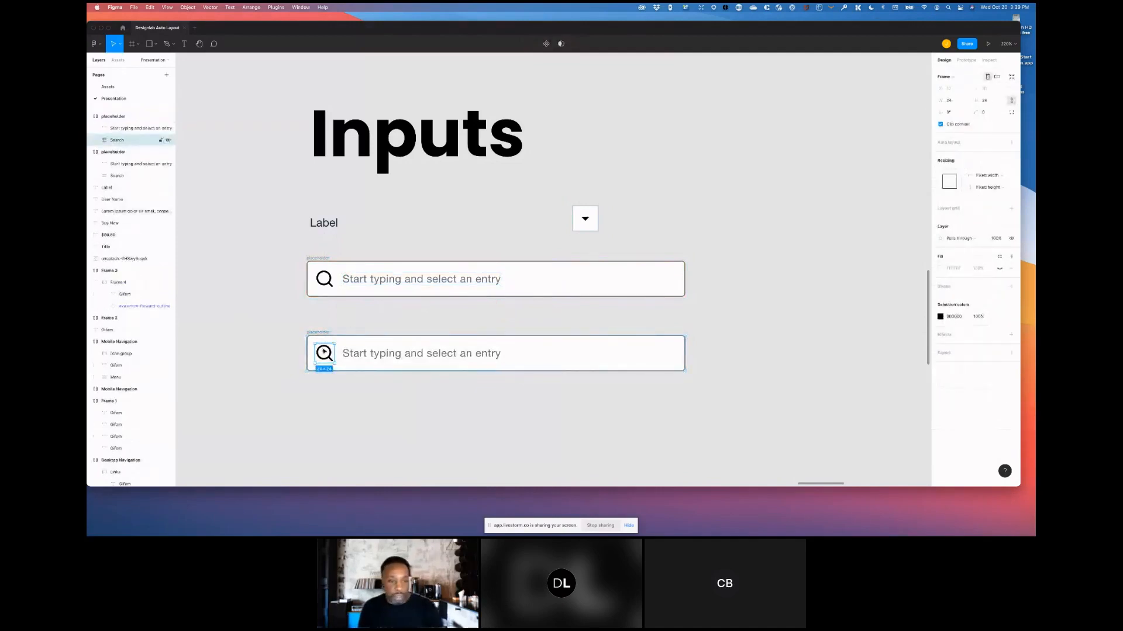
key(Delete)
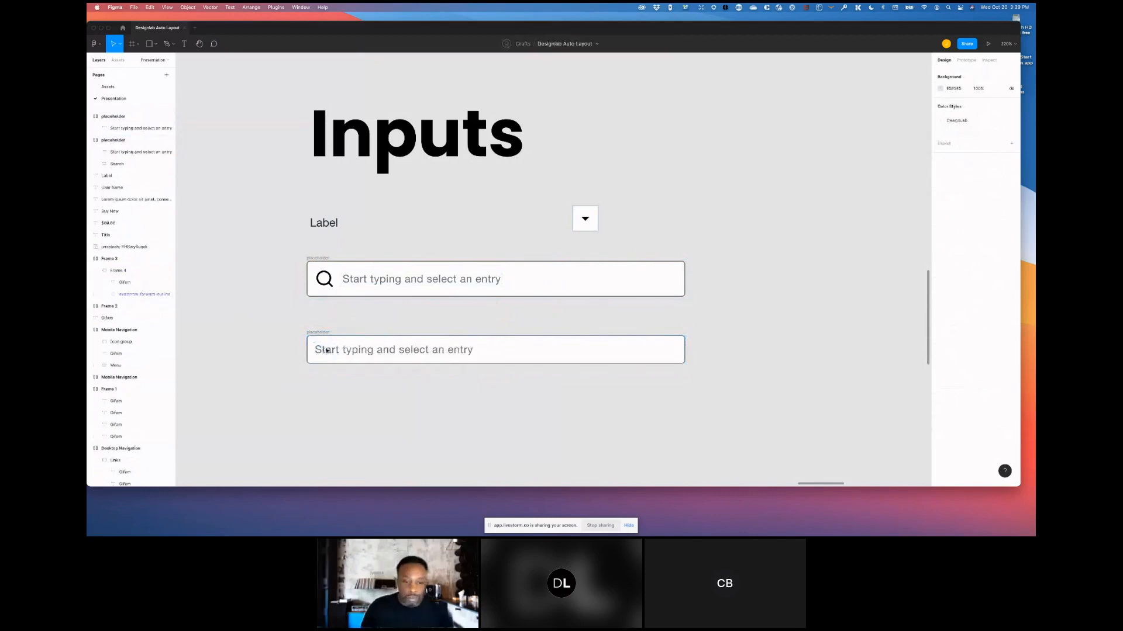
- Move the dropdown button into the duplicated input, placing it after the text
click(585, 221)
drag(585, 221, 504, 352)
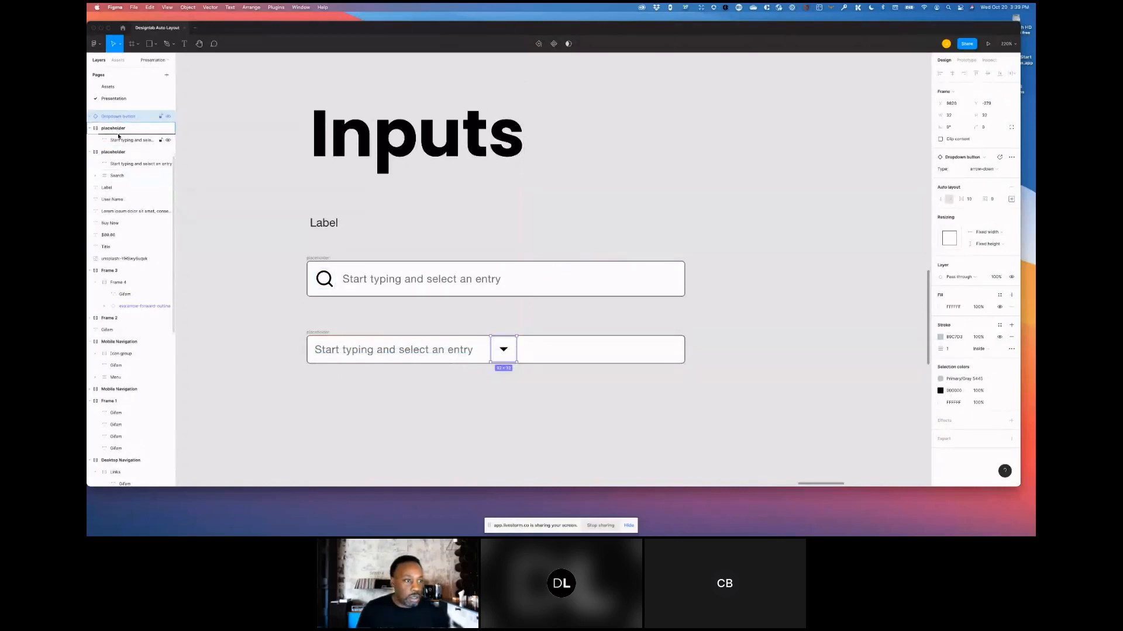
drag(121, 136, 121, 136)
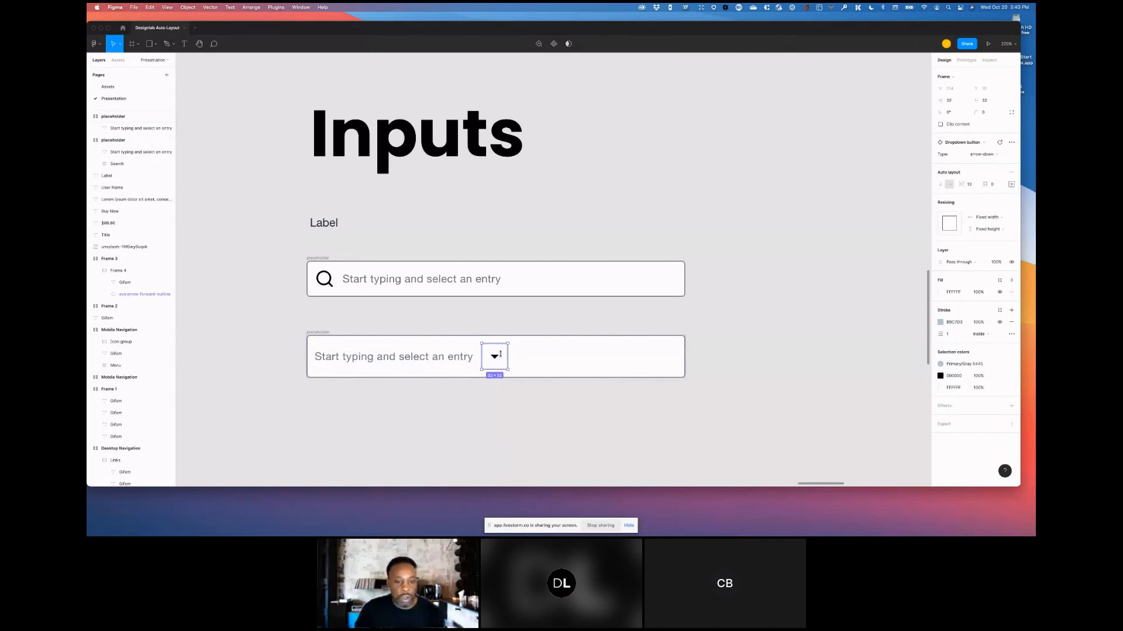
click(1011, 185)
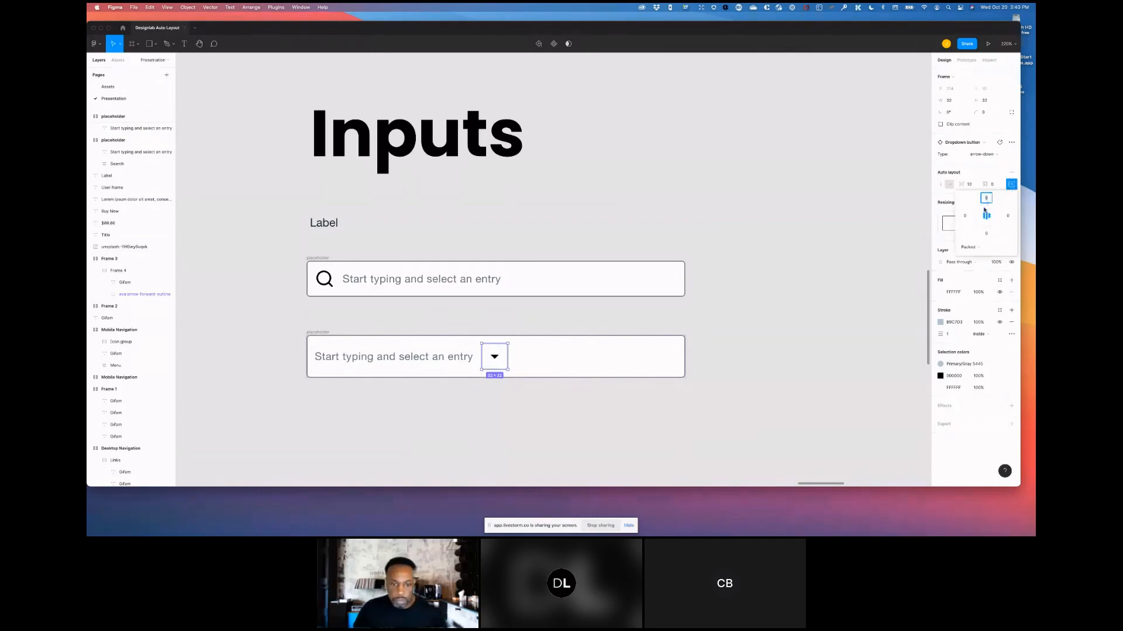
click(316, 334)
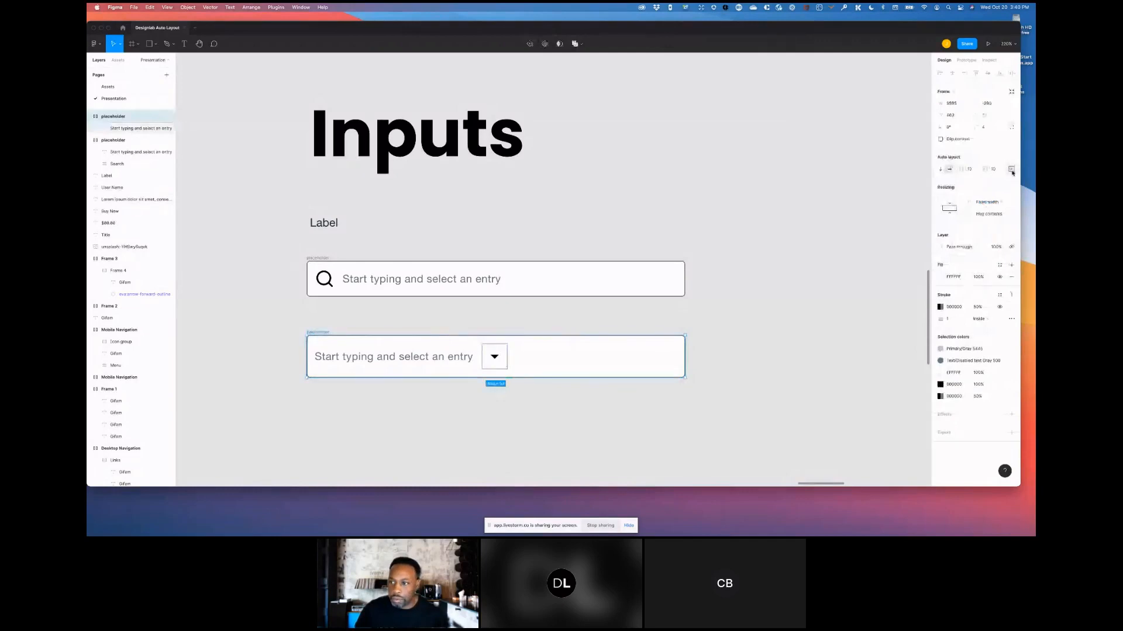
- Set the dropdown input frame's top and bottom padding to 0
click(1012, 170)
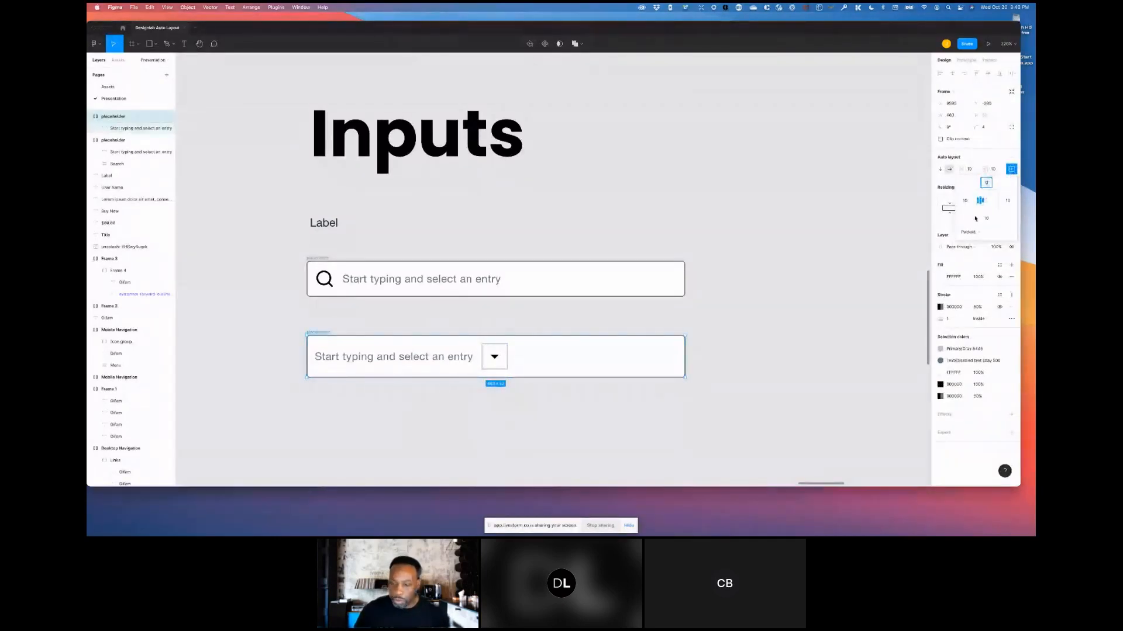
key(Tab)
key(Tab)
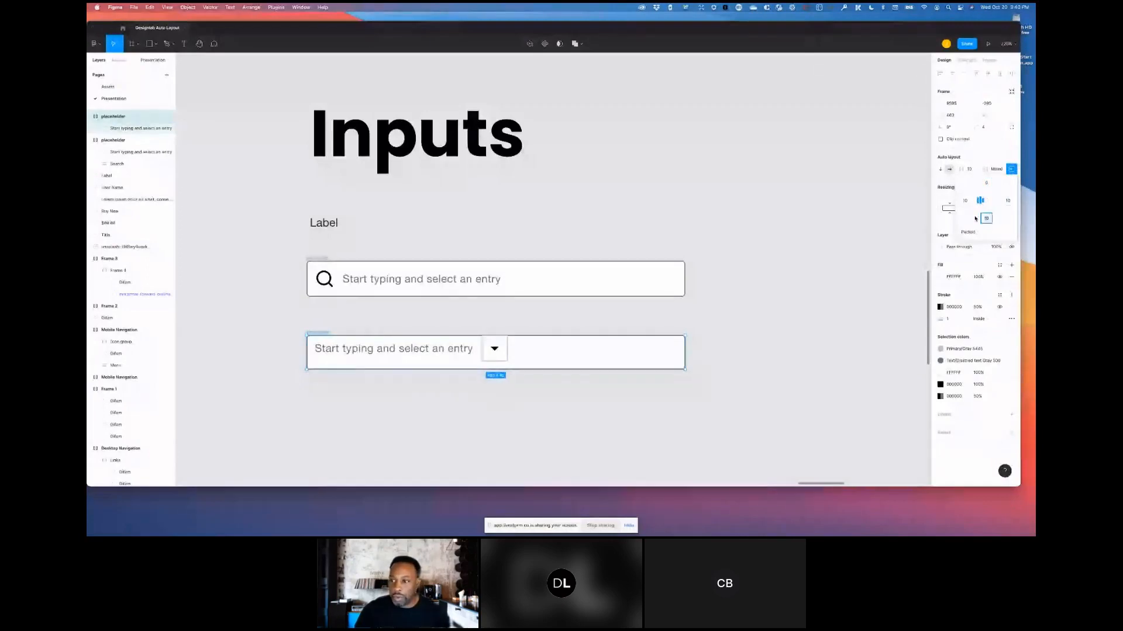
text(0)
key(Tab)
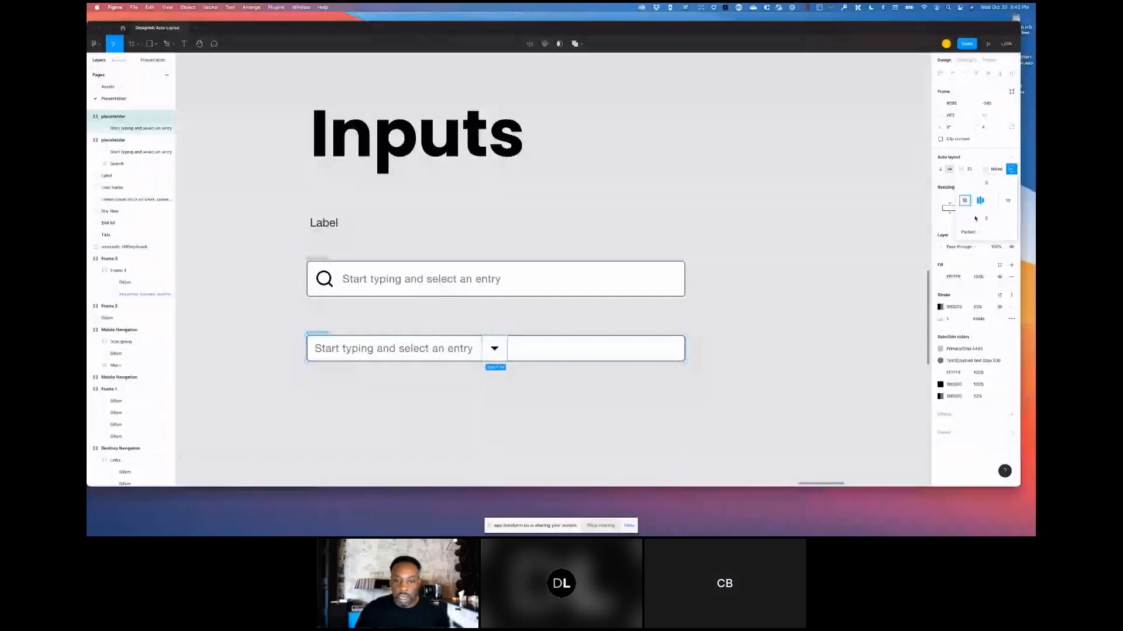
click(767, 327)
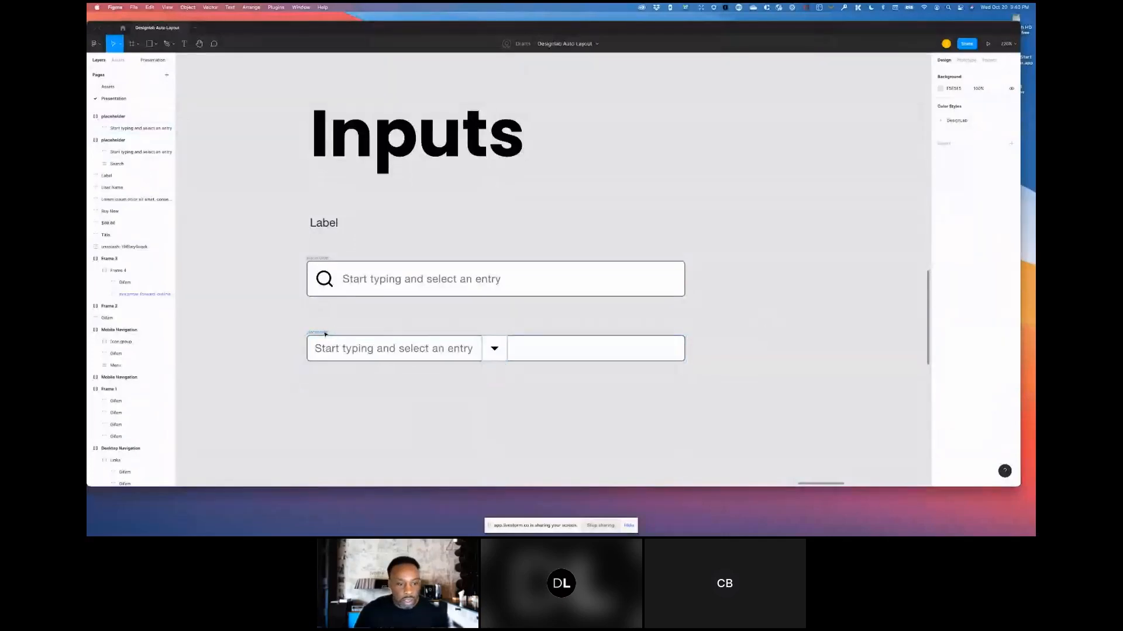
- Enable Clip content on the dropdown input frame
click(318, 332)
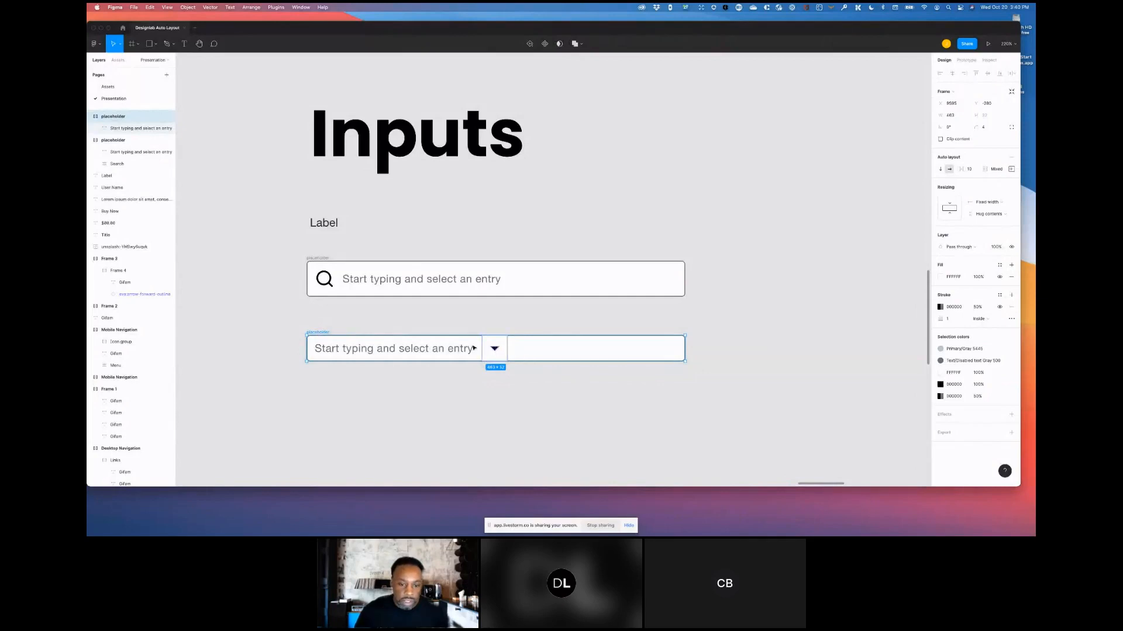
scroll(483, 349, up, 2)
scroll(483, 350, up, 2)
scroll(483, 349, up, 2)
scroll(481, 346, up, 2)
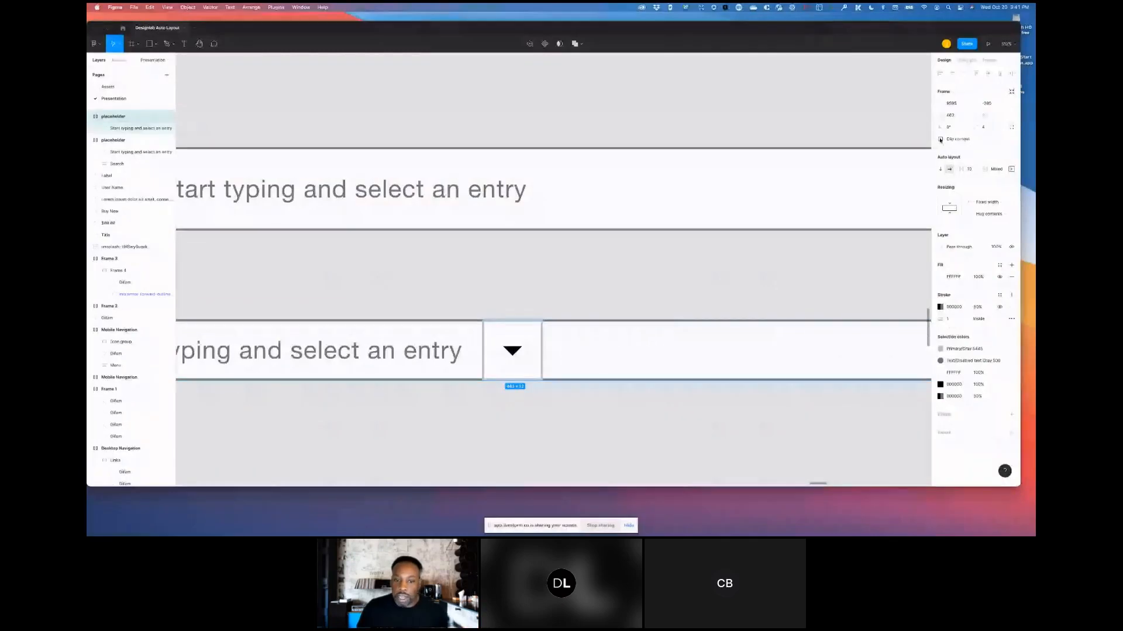
click(940, 139)
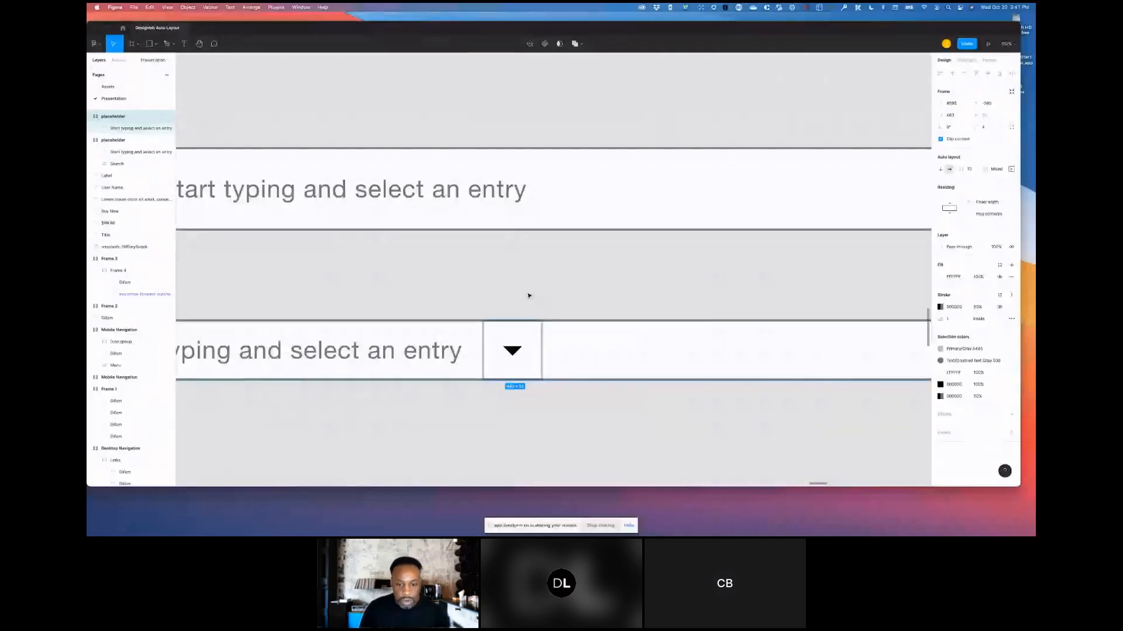
scroll(529, 296, down, 5)
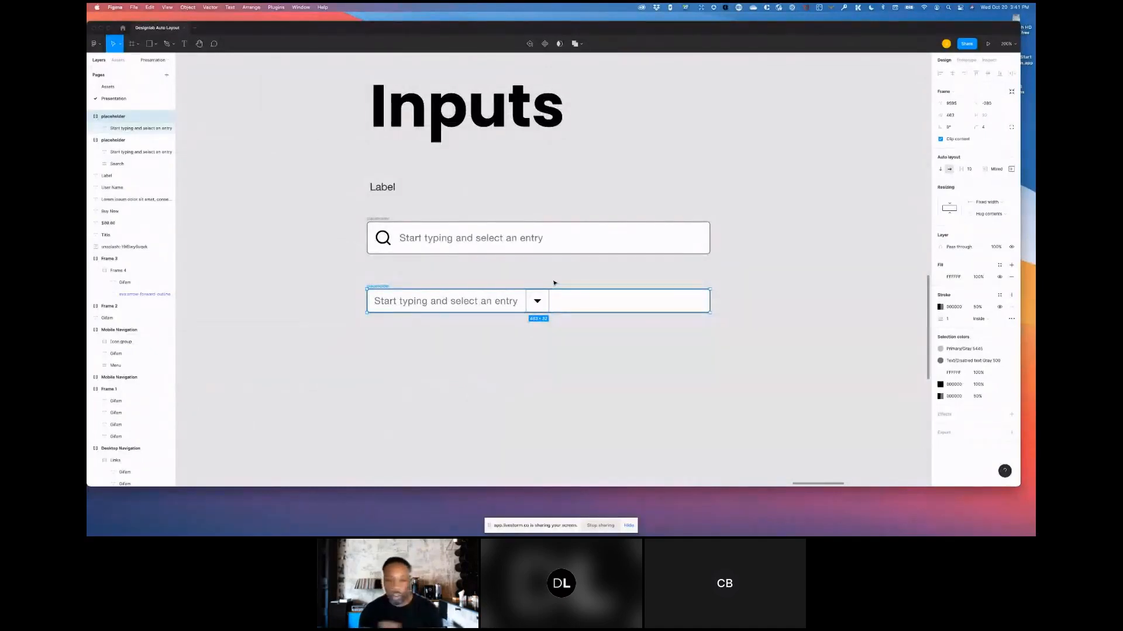
- Set the placeholder text's horizontal resizing to Fill container
click(502, 303)
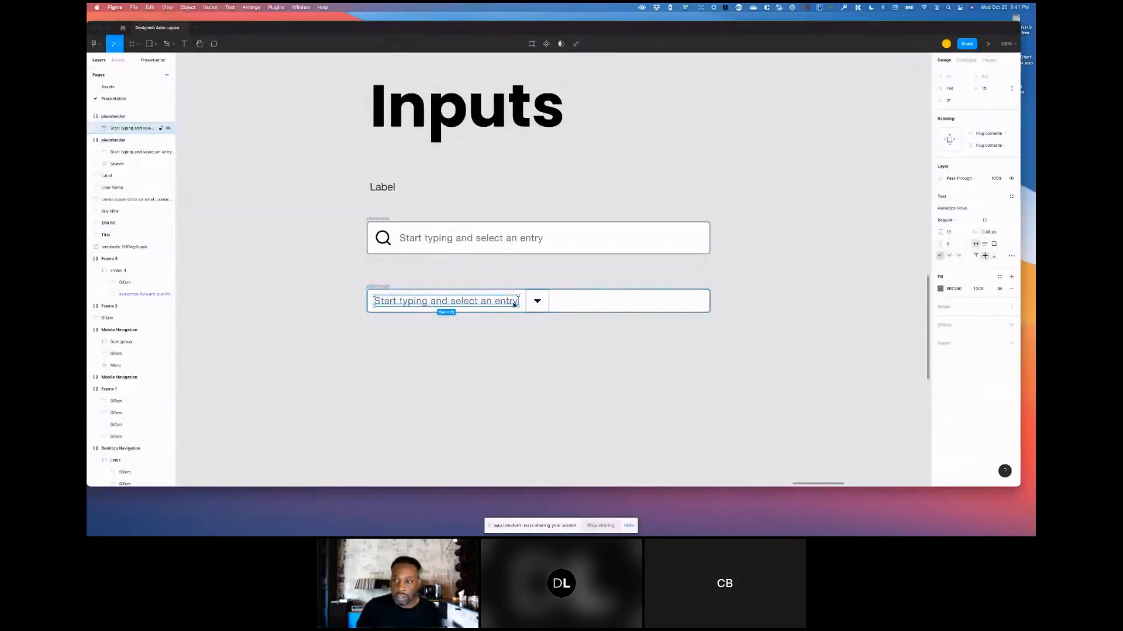
click(987, 134)
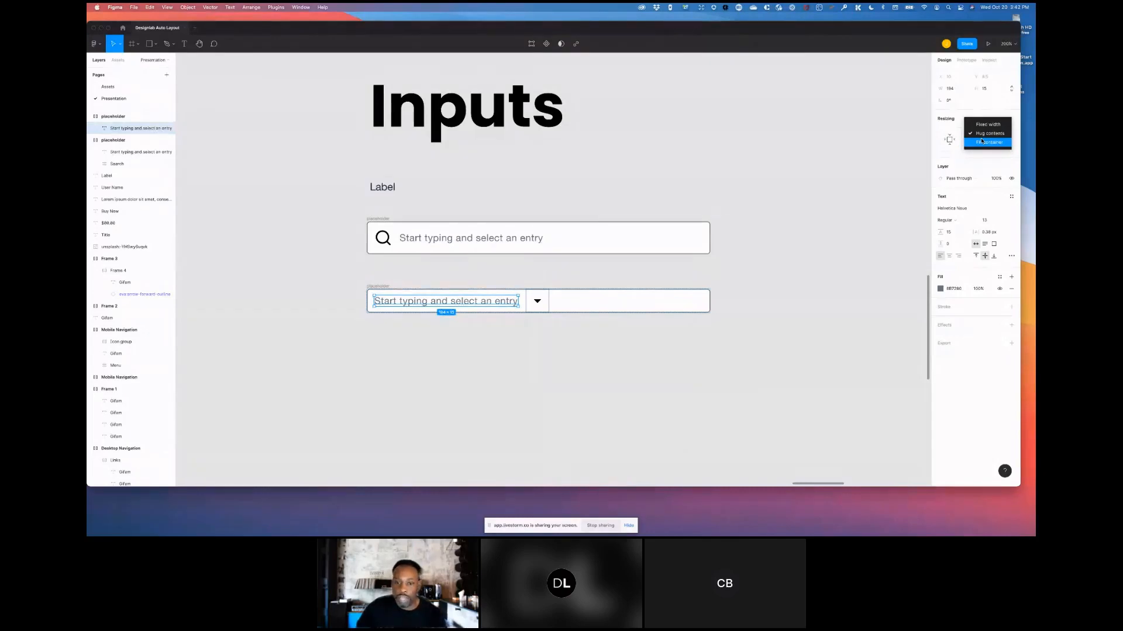
click(982, 141)
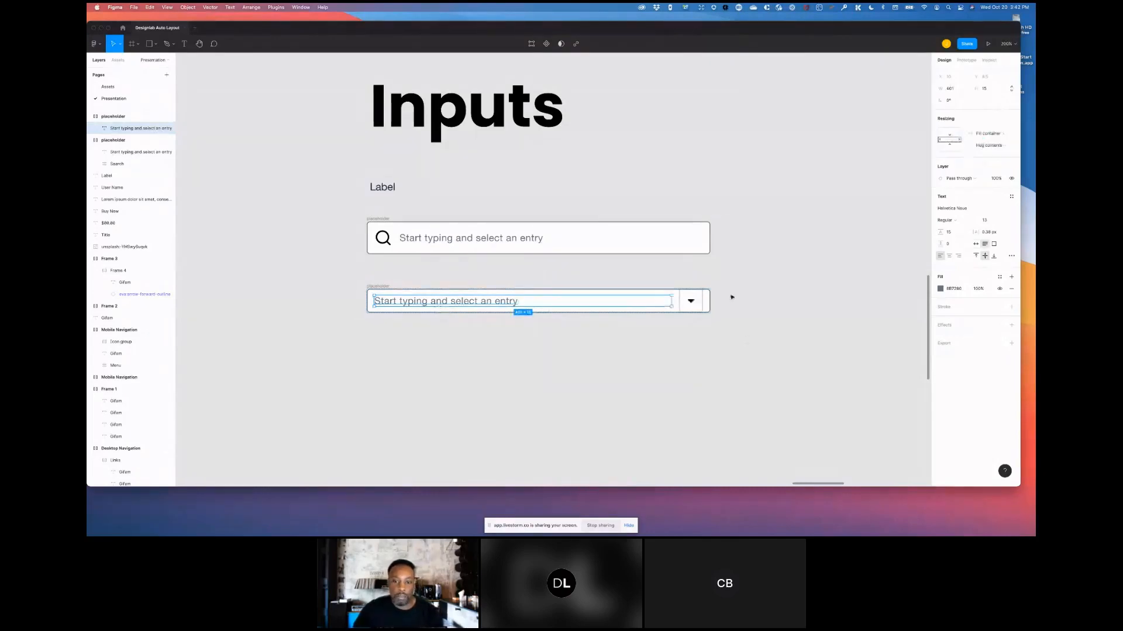
- Set the dropdown input frame's right padding to 0
click(763, 267)
click(377, 286)
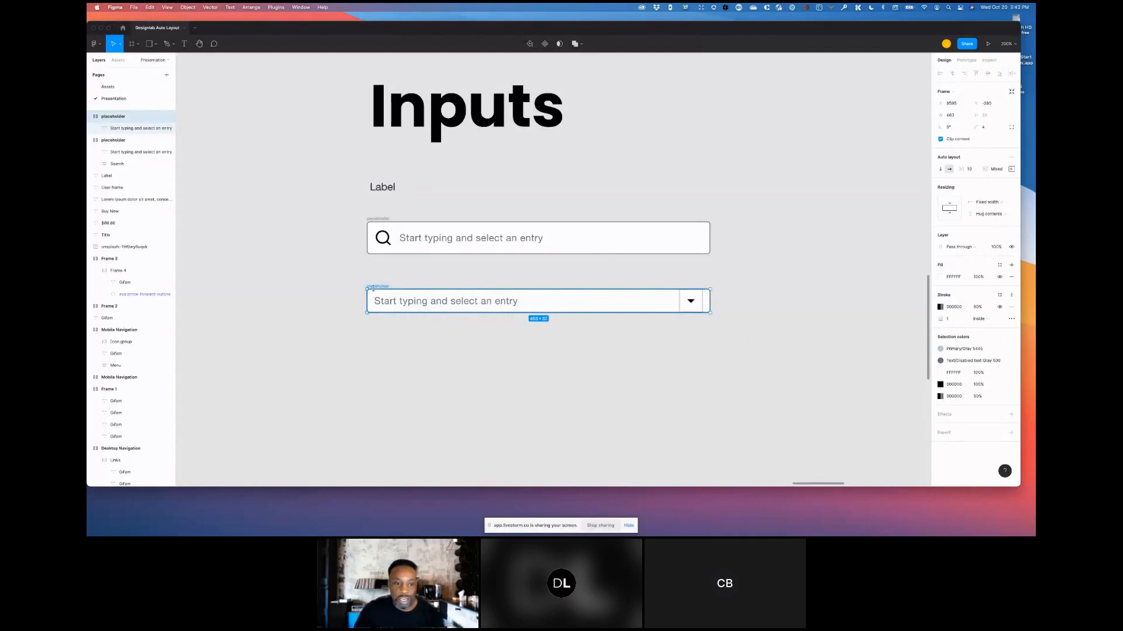
click(1011, 169)
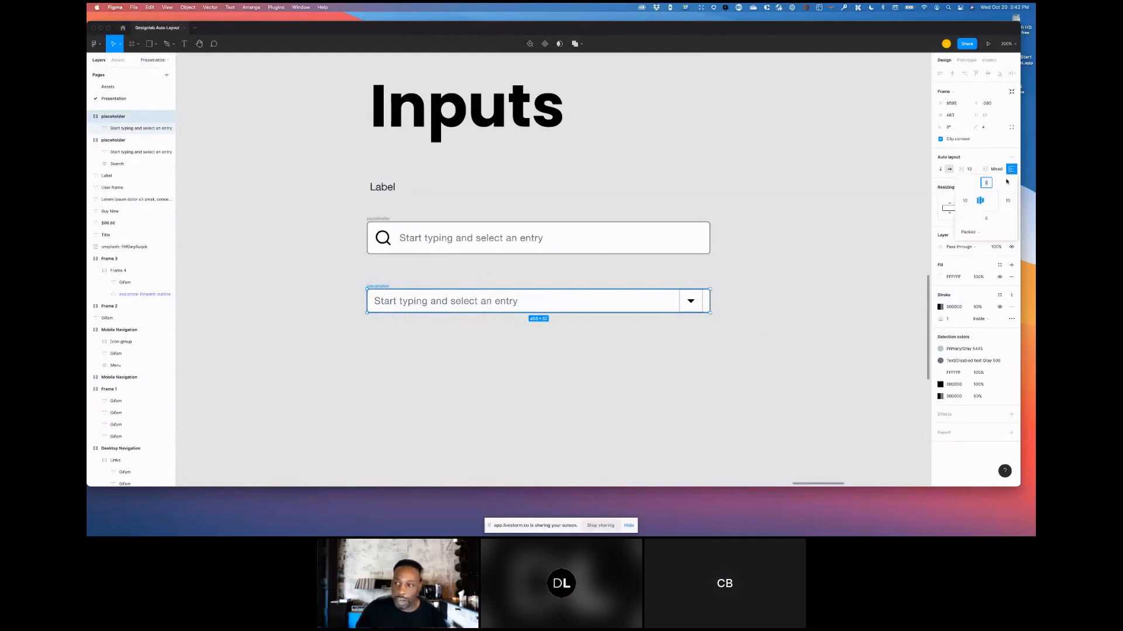
click(1008, 201)
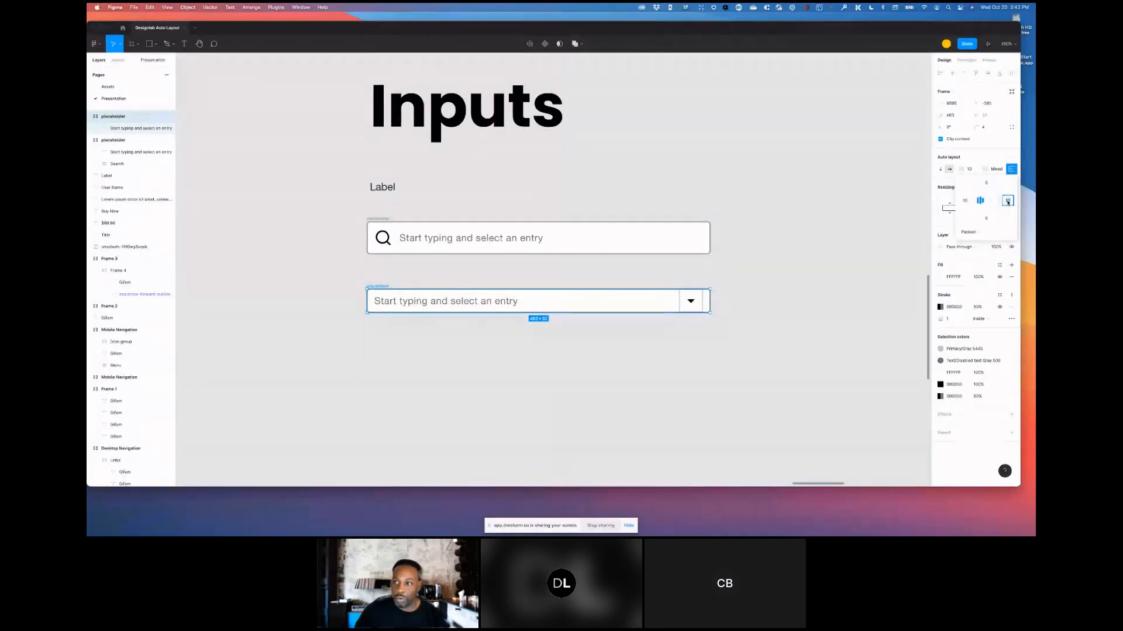
text(0)
key(Return)
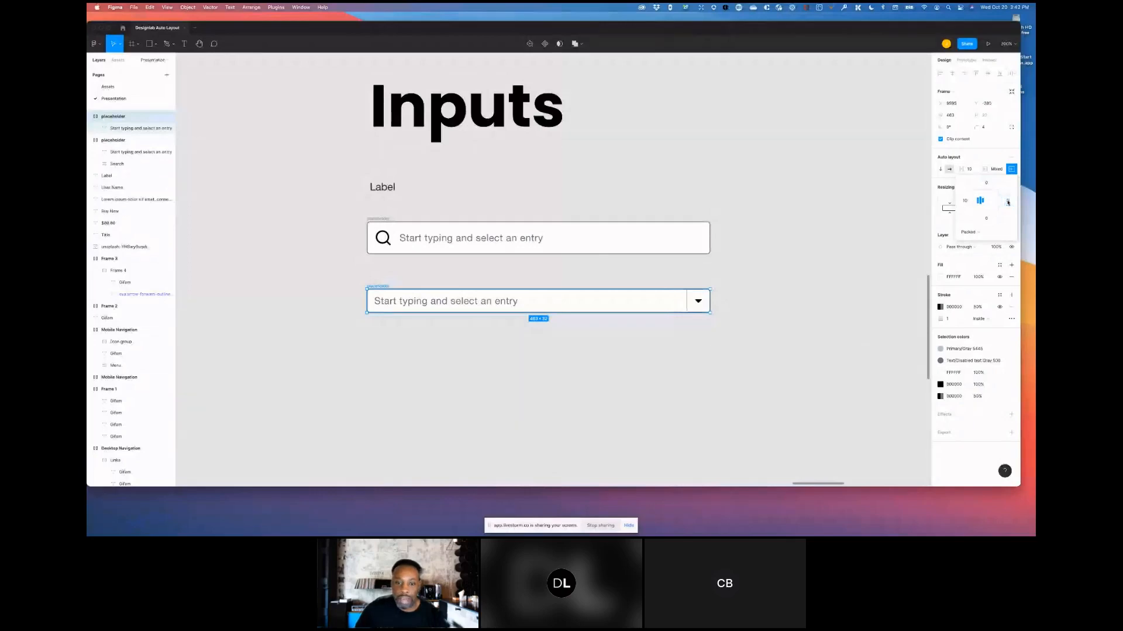
click(714, 303)
click(398, 303)
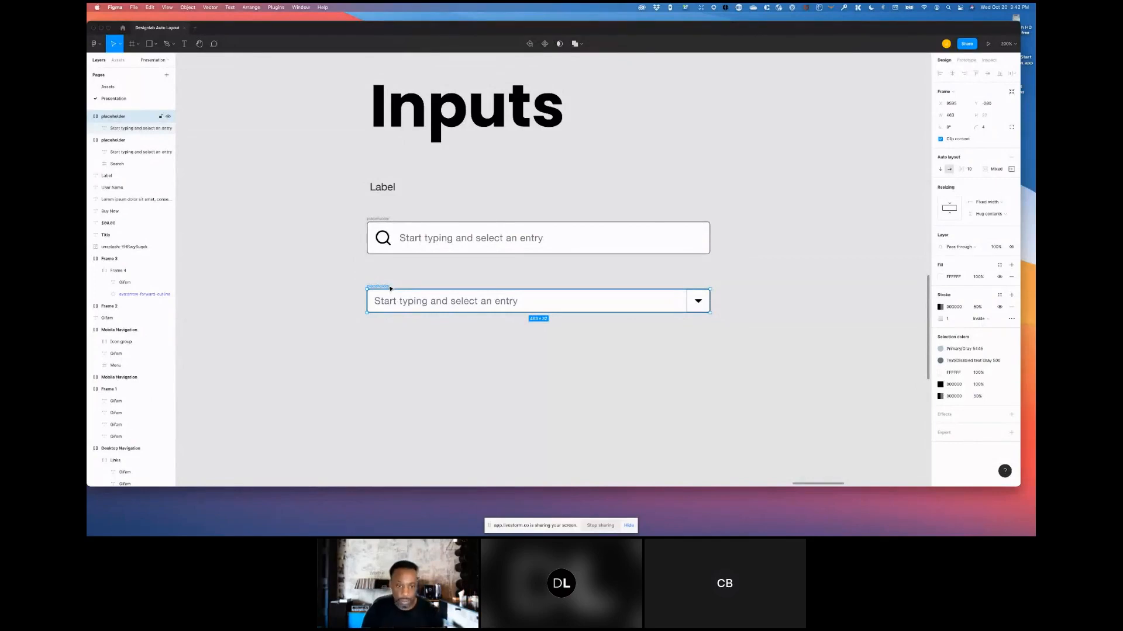
double_click(433, 303)
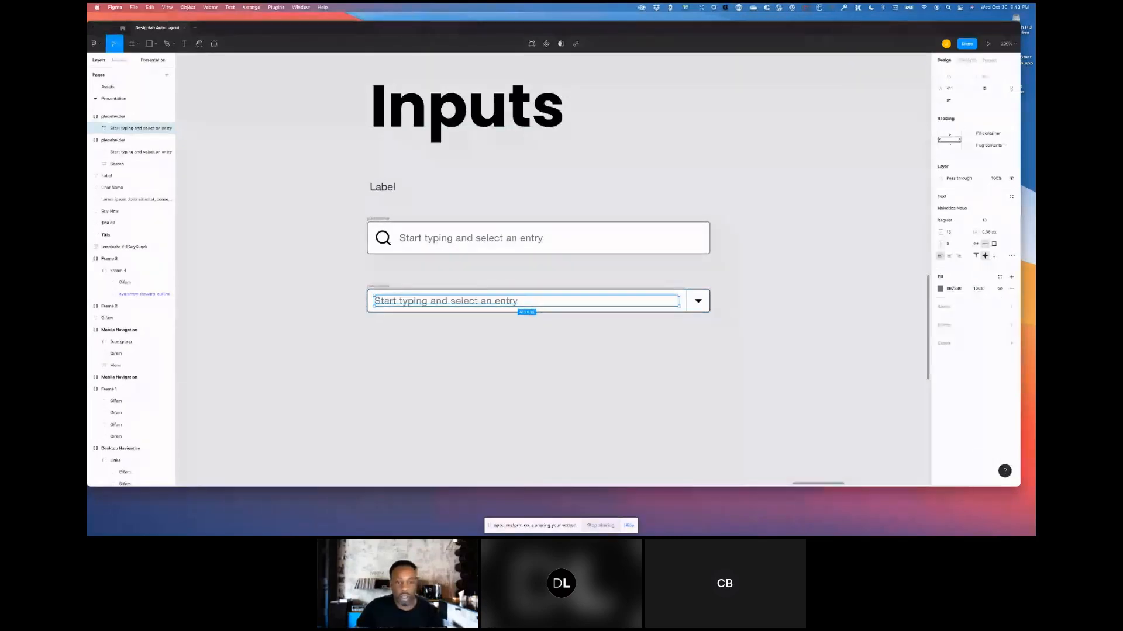
click(468, 286)
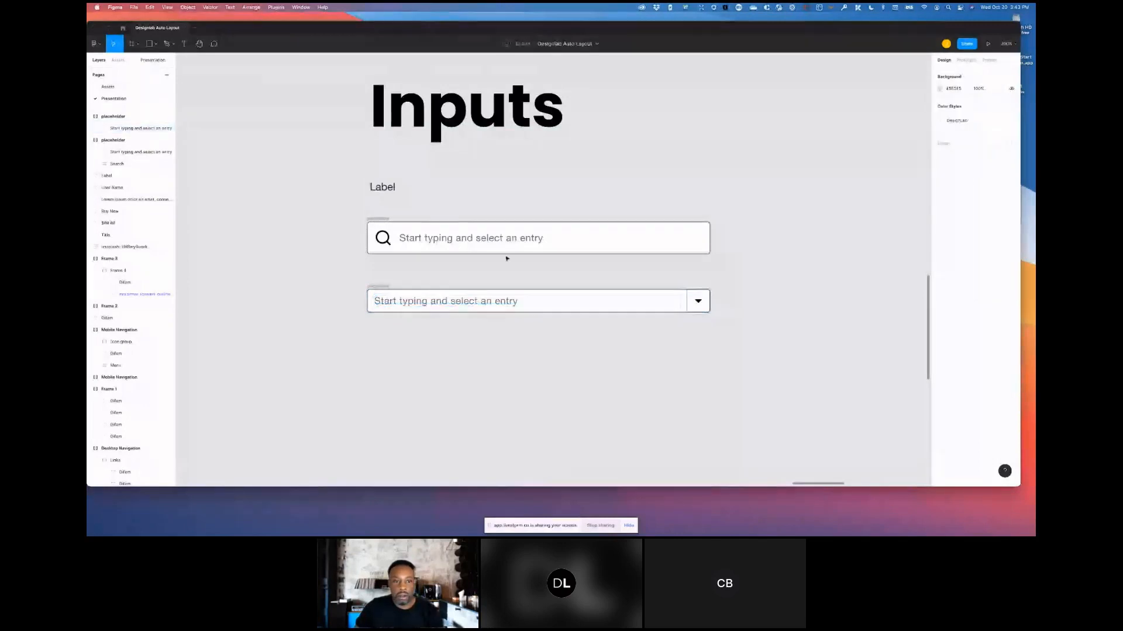
scroll(506, 258, down, 1)
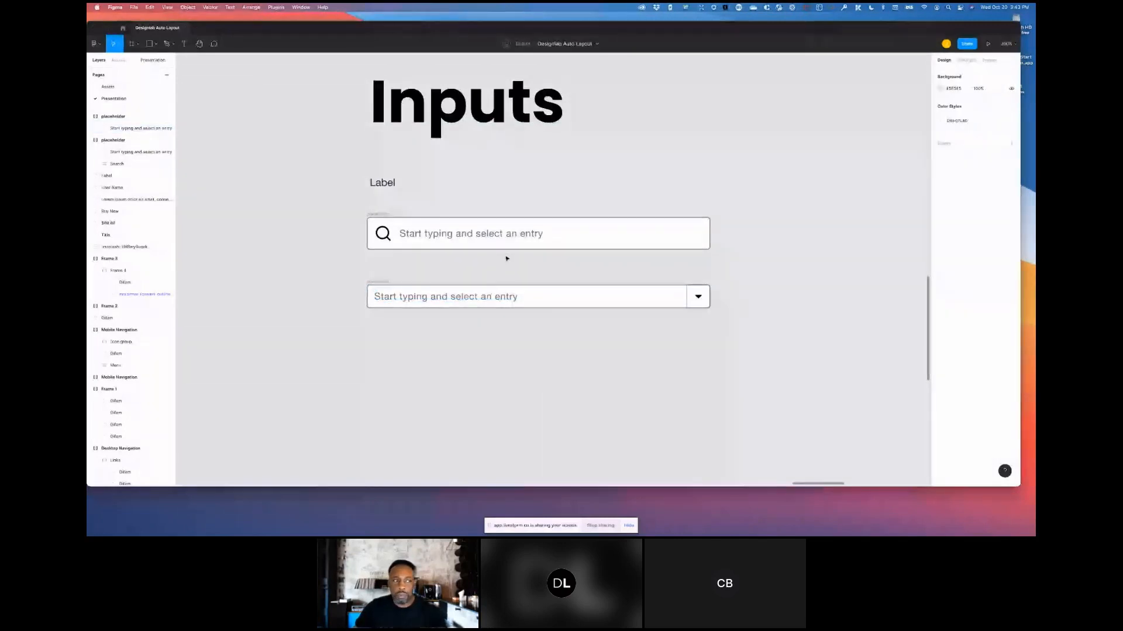